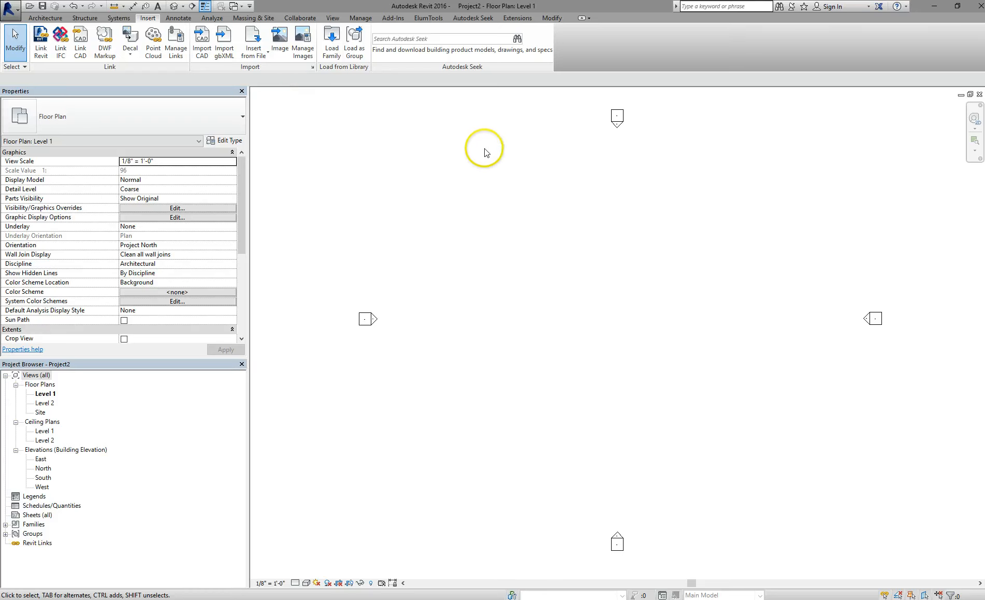
Link the CAD file ACAD-L-SITE-150059.dwg into the Level 1 plan with Auto - Origin to Origin positioning.
left_click(81, 44)
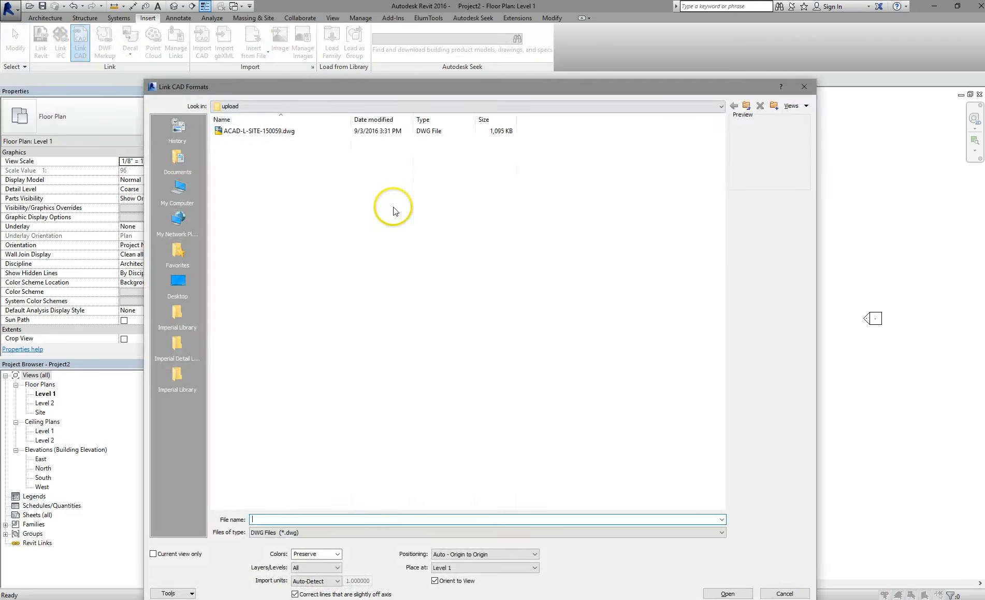
left_click(279, 133)
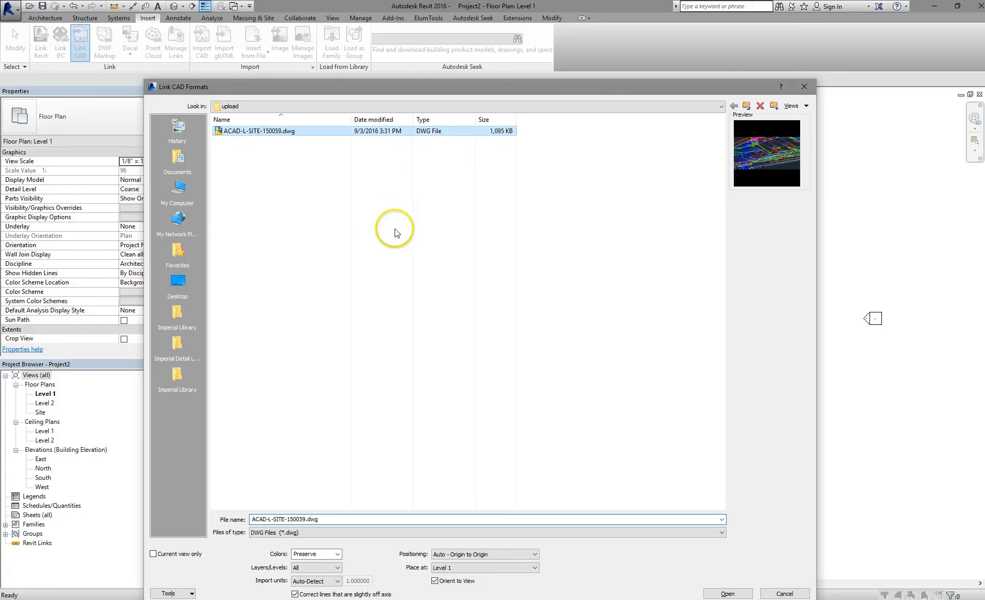
left_click_drag(494, 87, 513, 36)
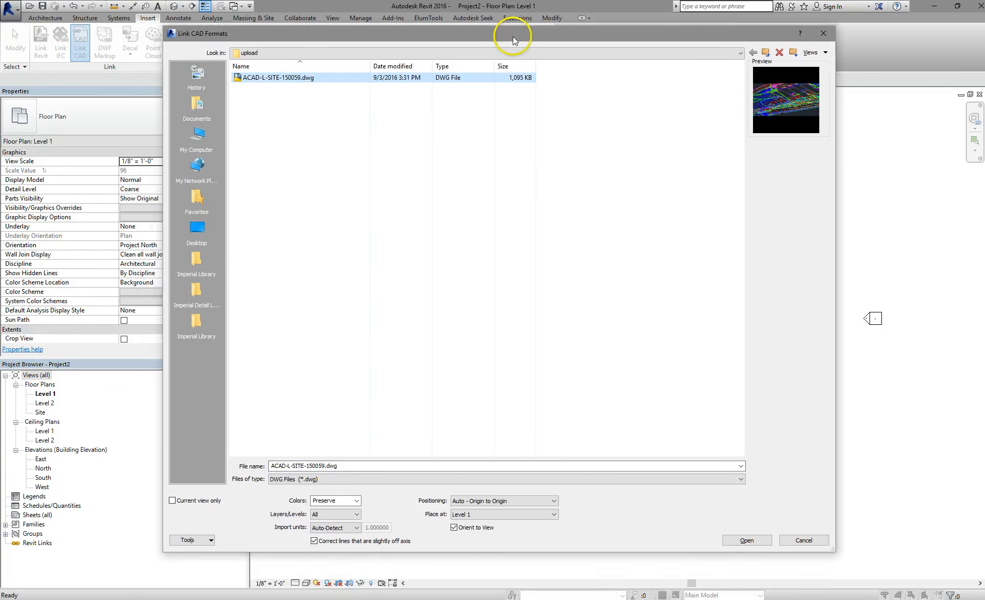
left_click(746, 540)
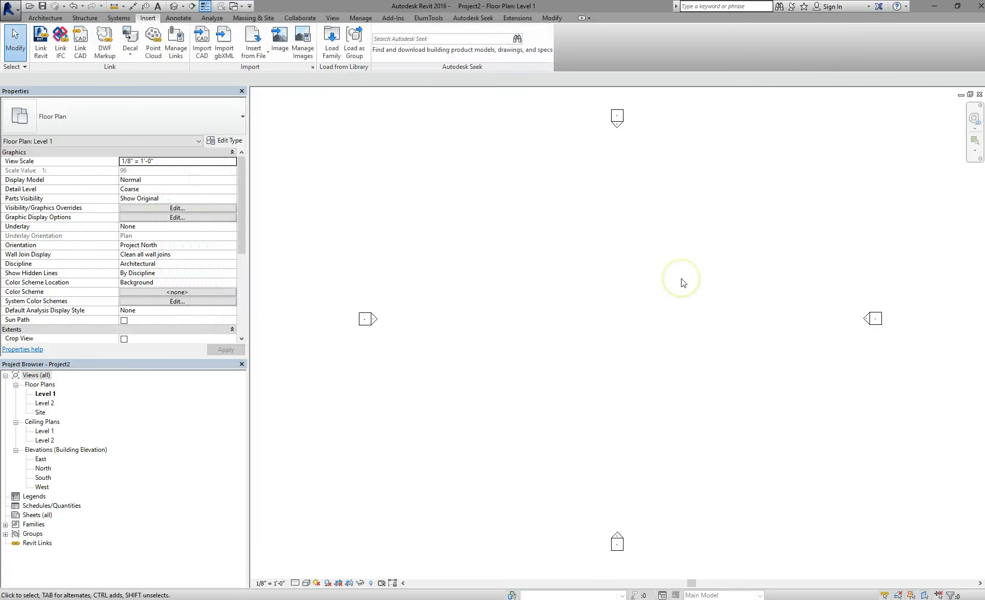
middle_click_drag(647, 271, 643, 268)
middle_click(636, 254)
middle_click(636, 254)
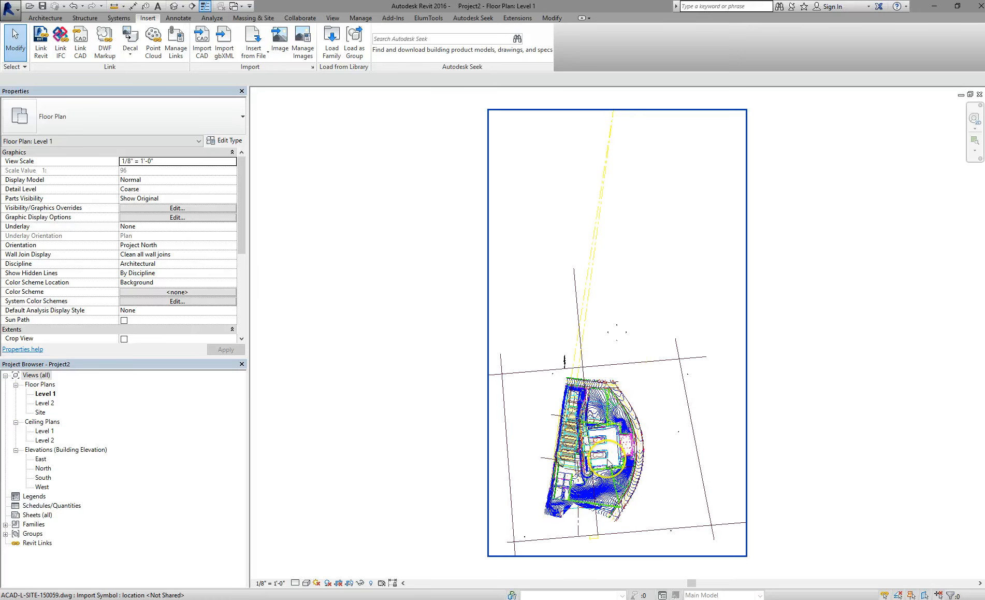
scroll(611, 399, "up", 2)
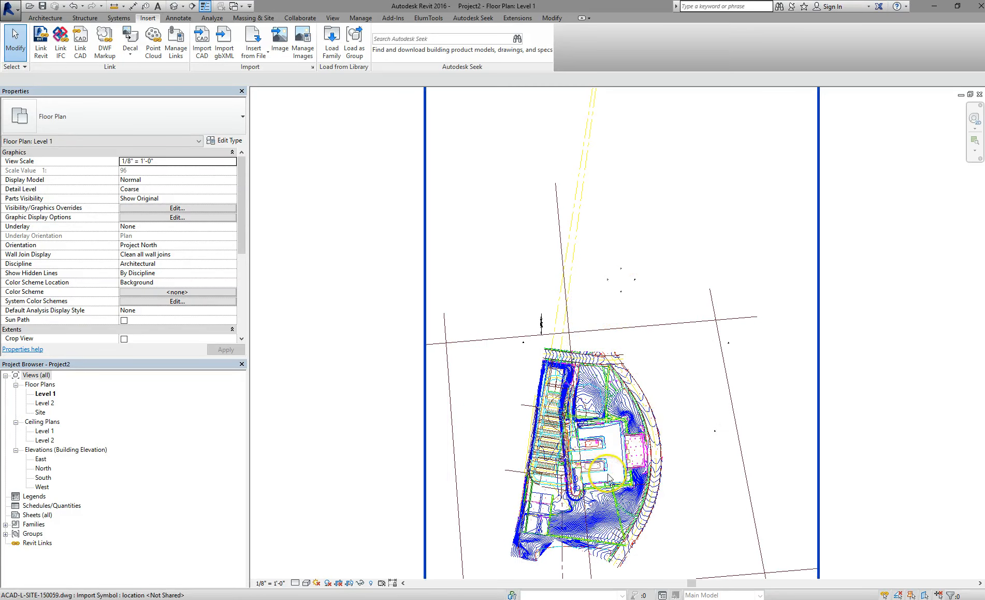
scroll(617, 457, "up", 2)
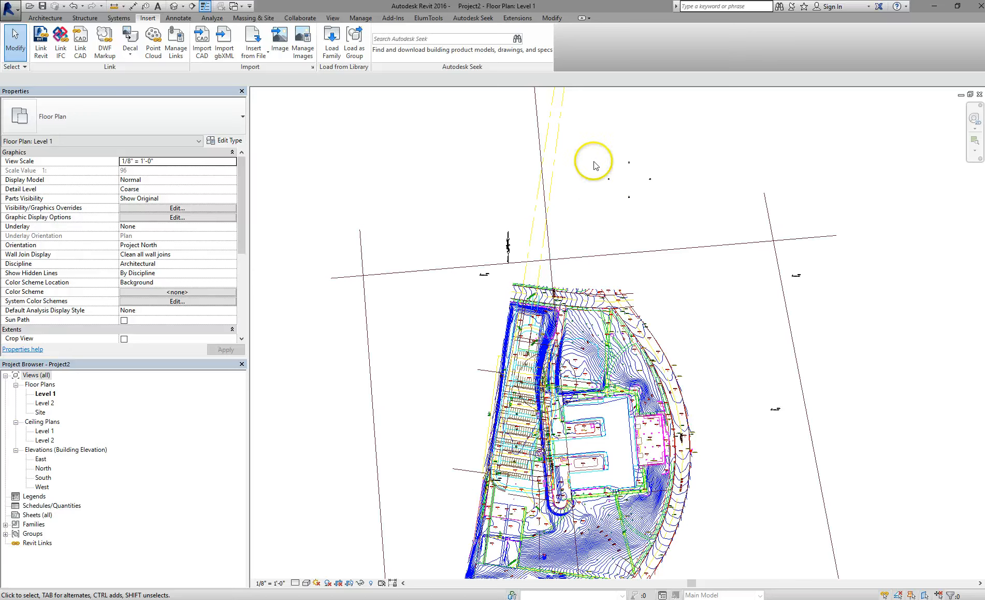
scroll(658, 208, "down", 1)
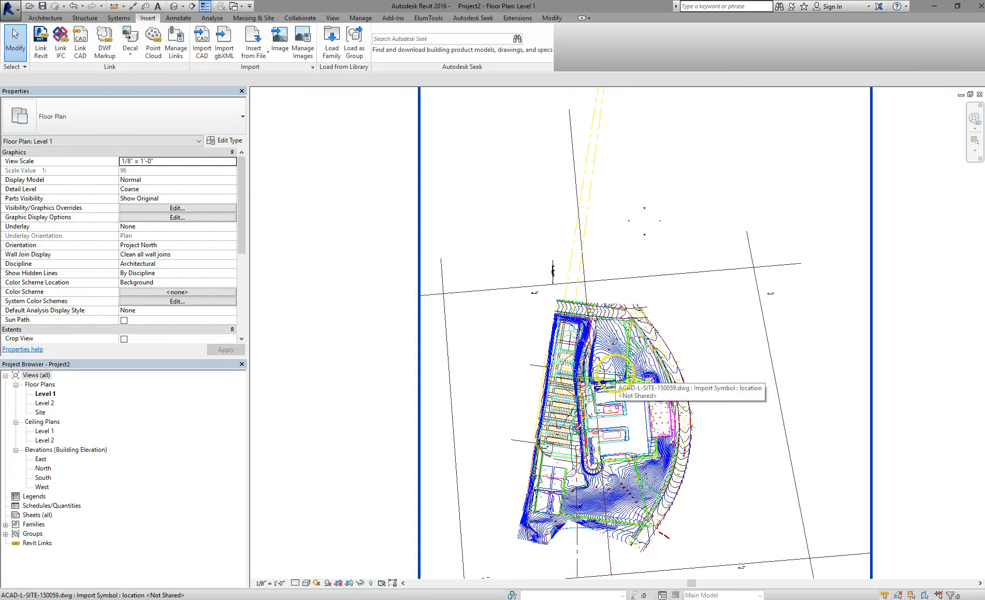
Select the linked site drawing in the Level 1 plan and unpin it.
left_click(599, 418)
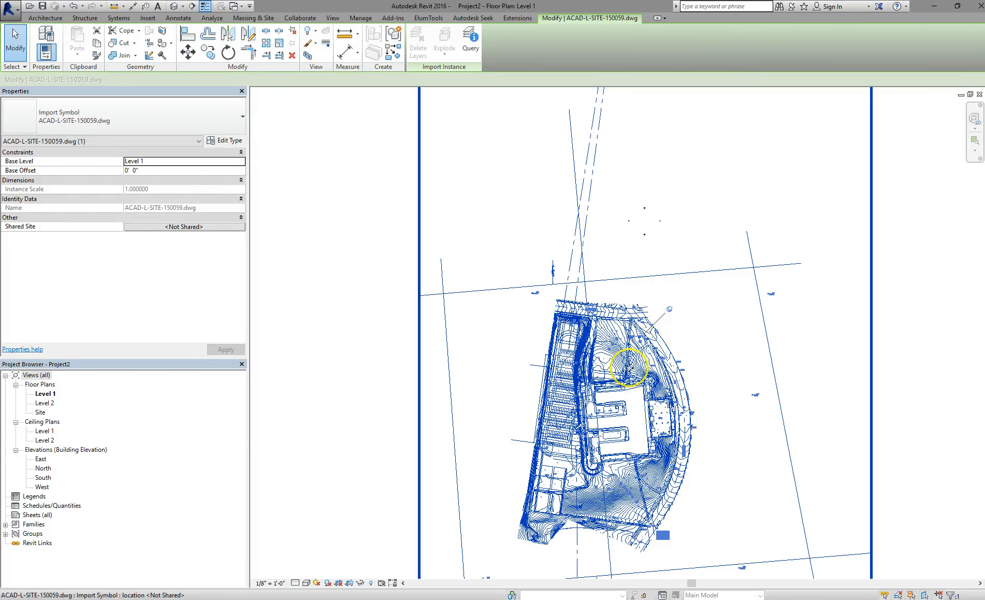
scroll(671, 325, "up", 5)
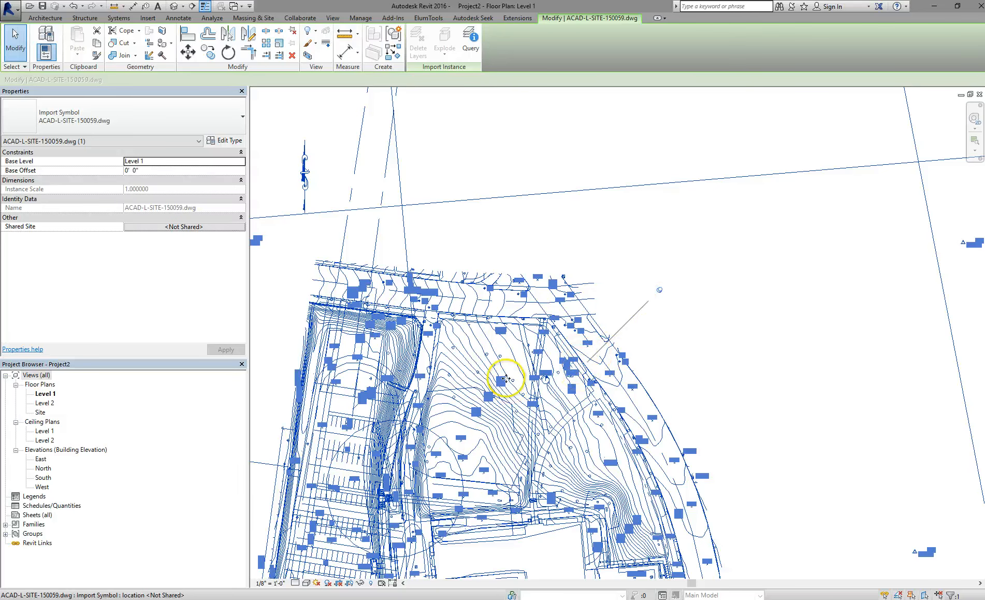
left_click_drag(506, 379, 669, 316)
left_click_drag(535, 352, 624, 302)
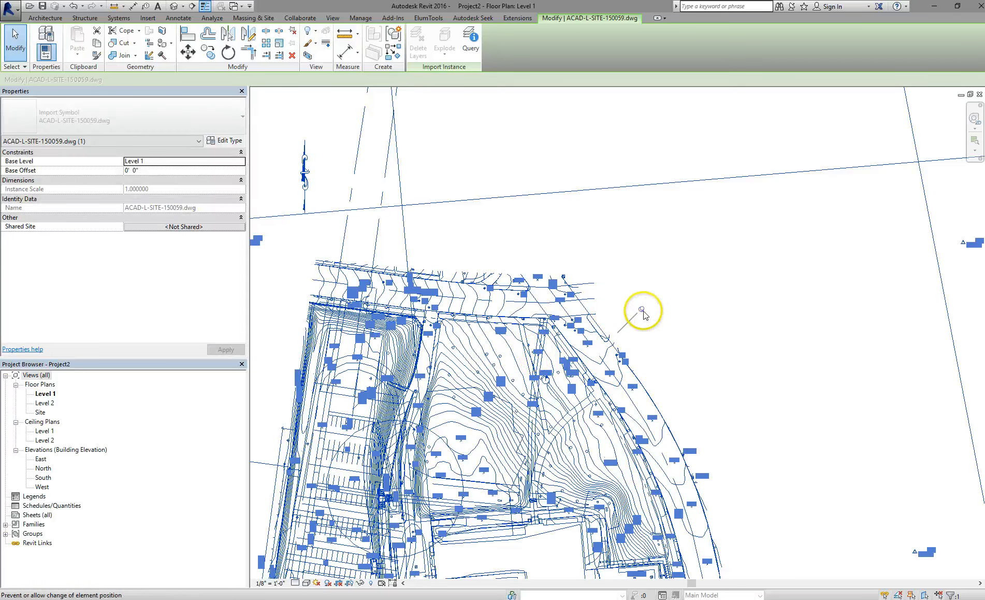
left_click(642, 310)
scroll(594, 327, "down", 2)
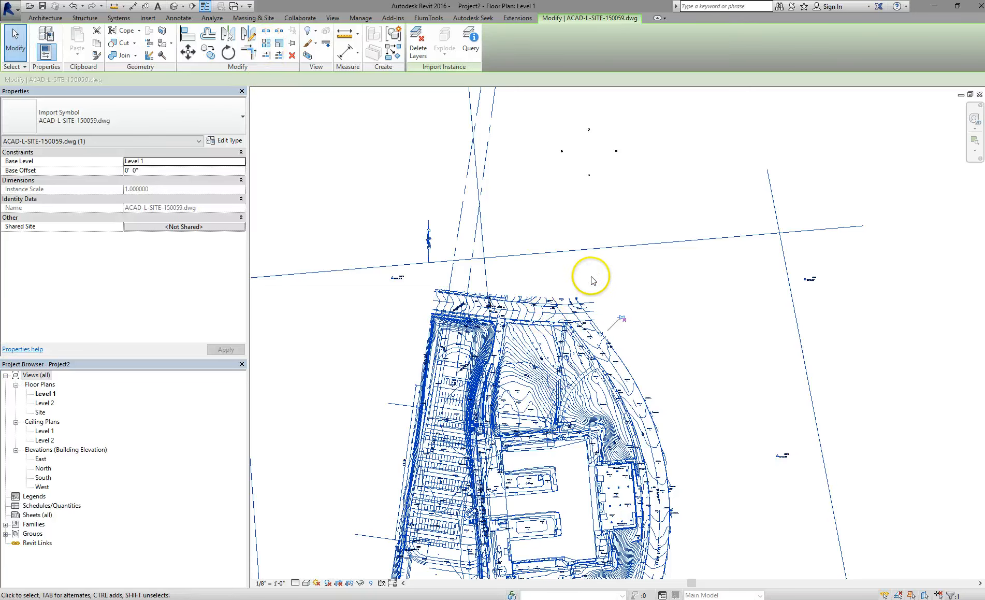
left_click(621, 318)
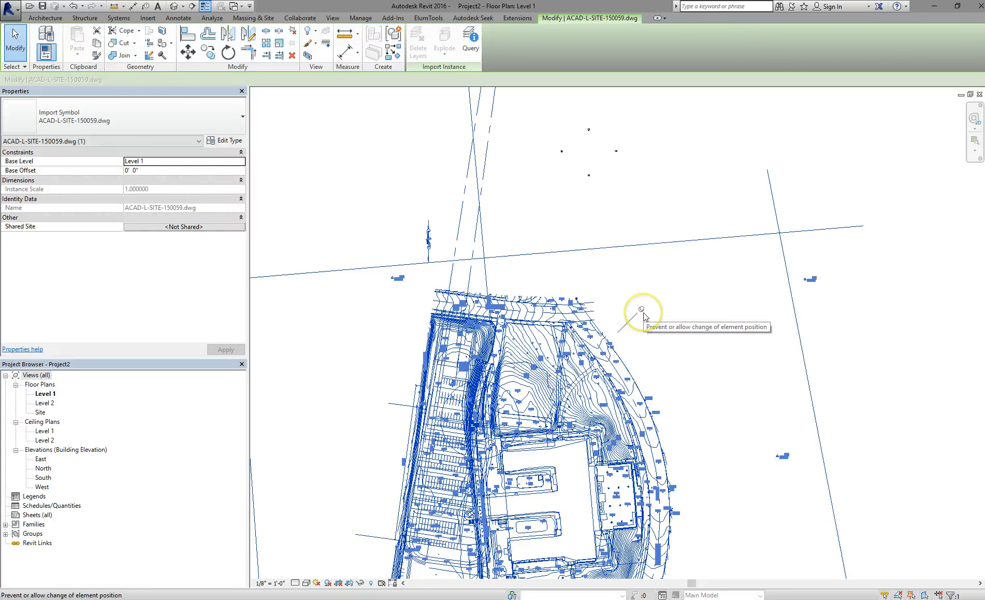
left_click(642, 309)
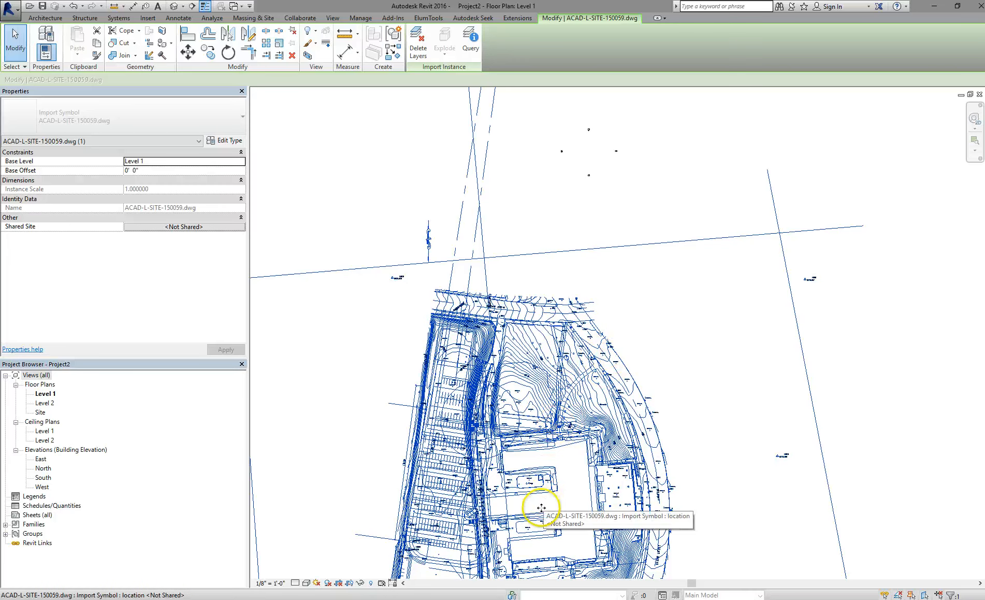
Move the linked site drawing up the plan so its building area surrounds the four elevation markers, and deselect it.
left_click_drag(551, 484, 586, 157)
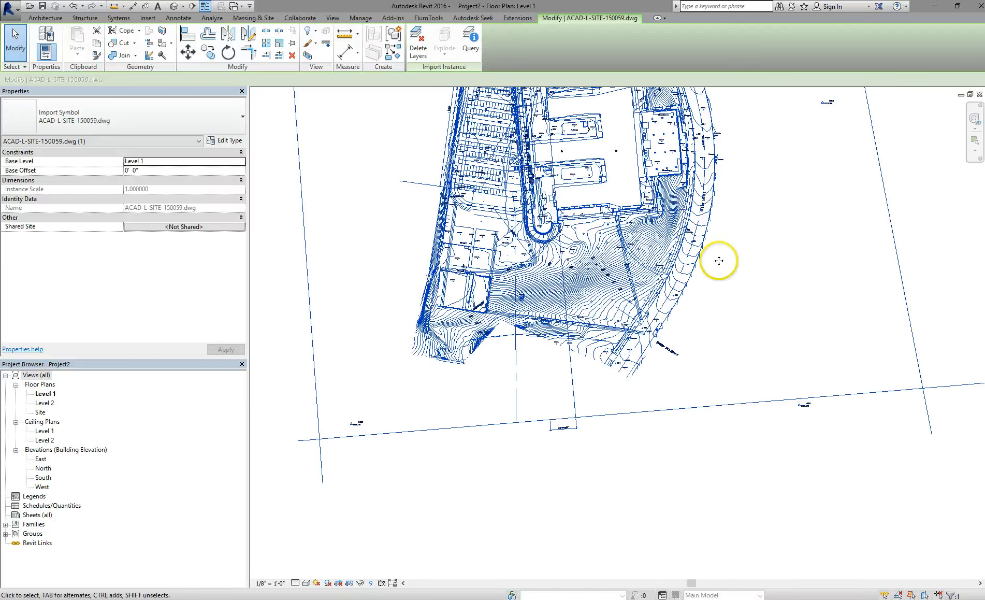
scroll(766, 269, "down", 2)
scroll(621, 300, "down", 1)
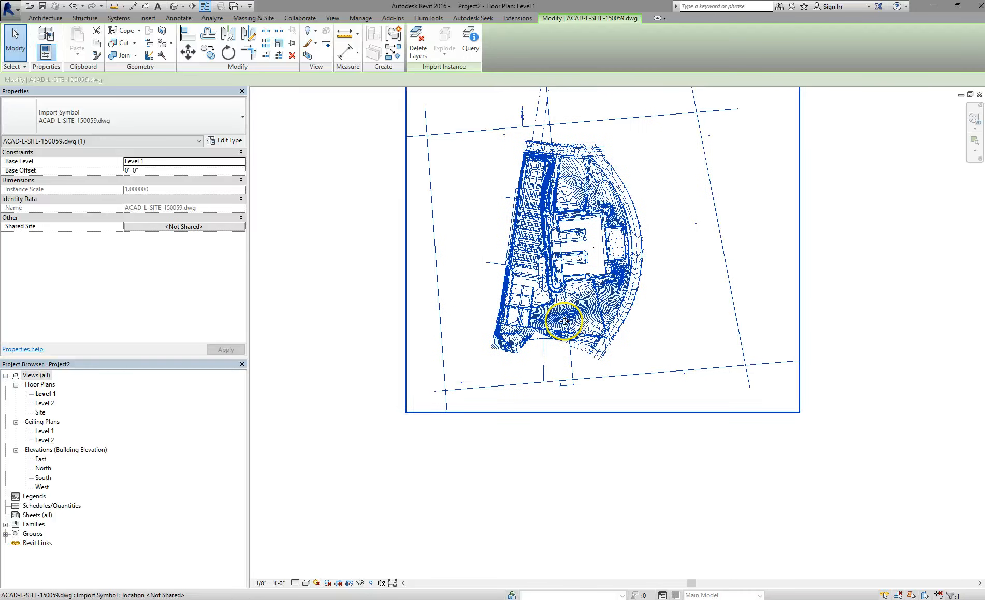
left_click(782, 295)
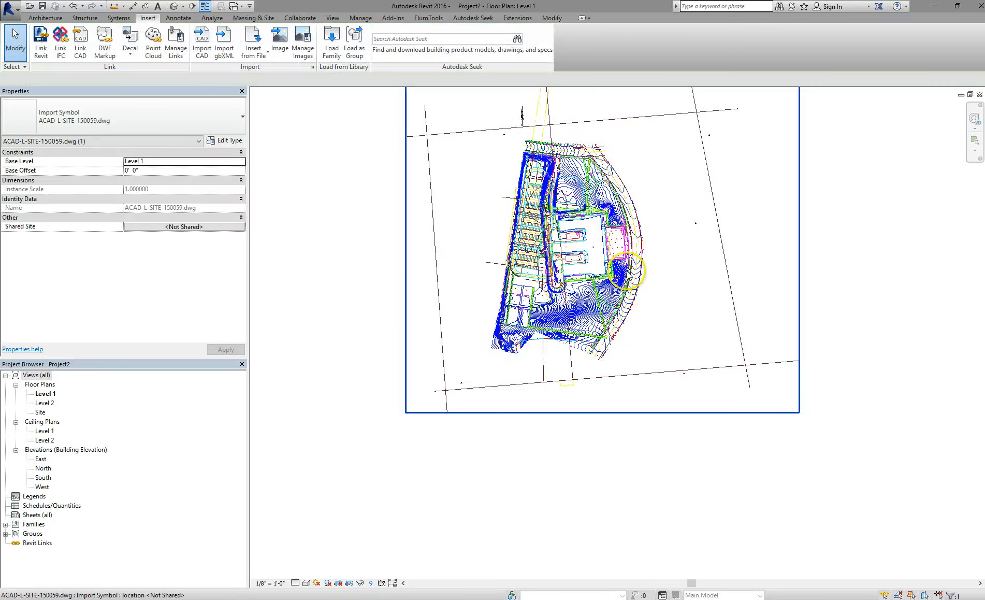
left_click(45, 393)
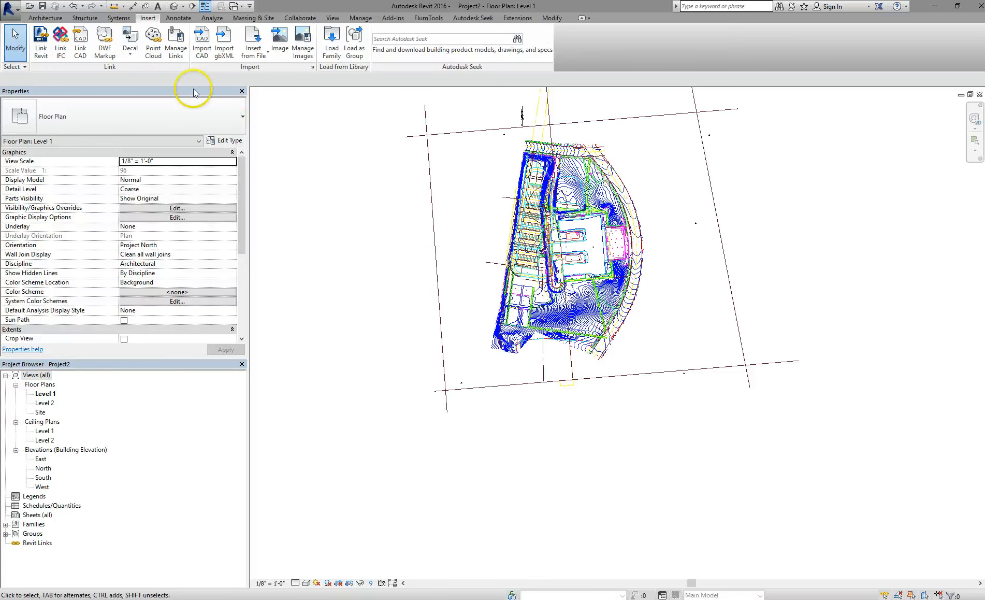
Open the default 3D view of the project.
left_click(334, 20)
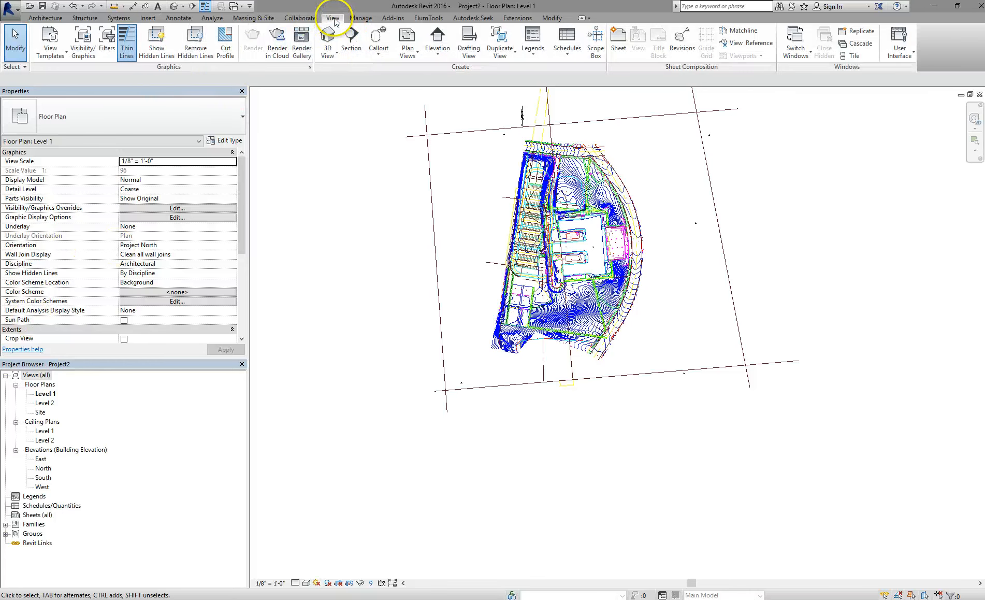
left_click(329, 57)
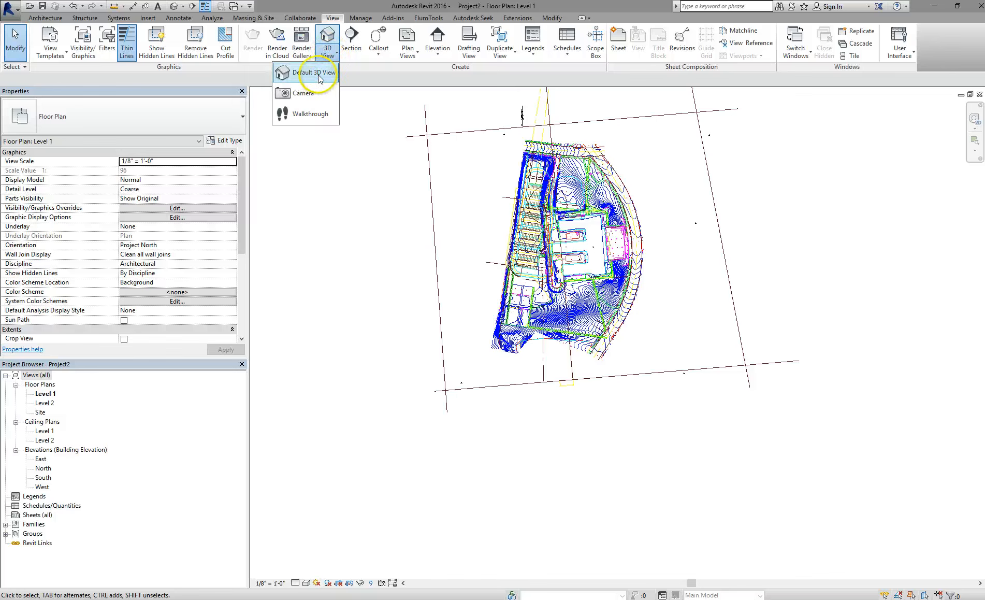
left_click(165, 41)
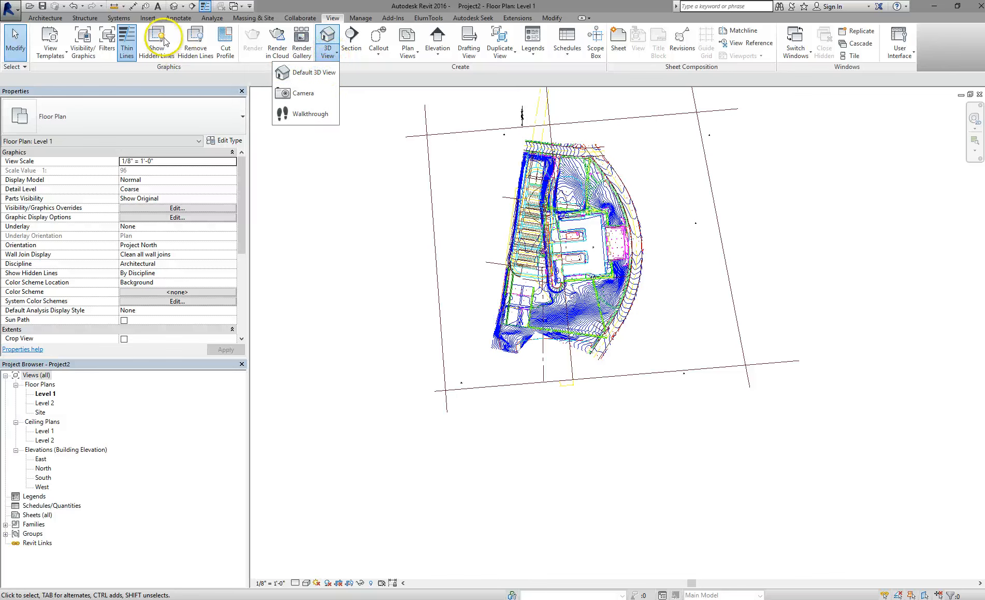
left_click(175, 6)
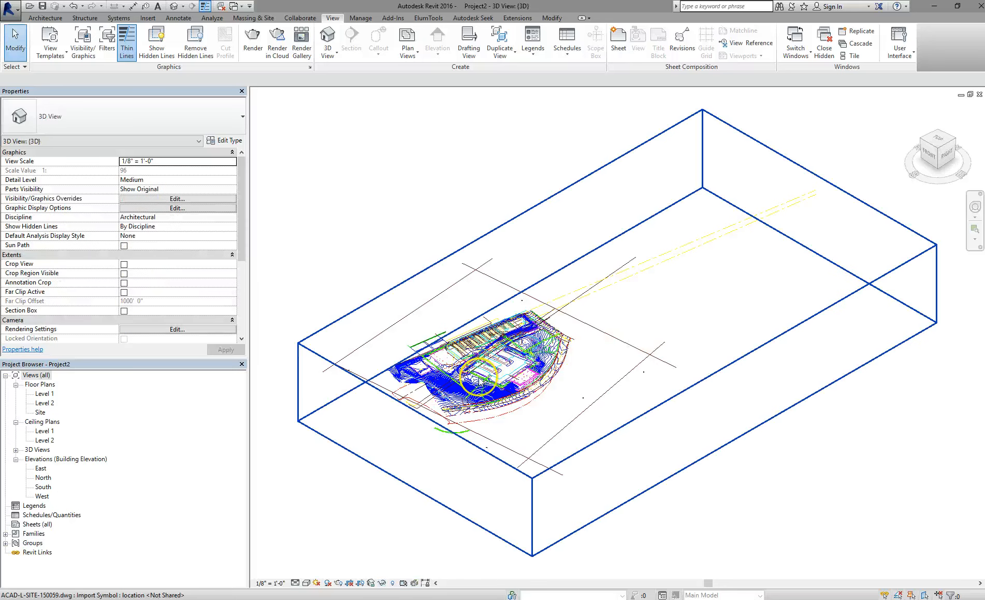
Examine the linked site drawing's contour lines and their elevations from several angles in 3D.
scroll(479, 376, "up", 2)
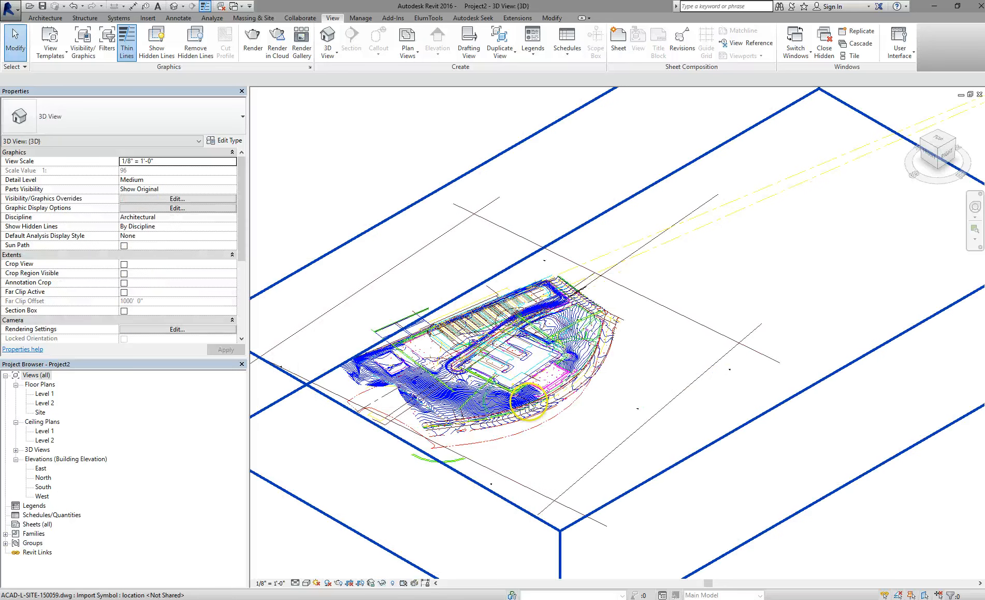
middle_click_drag(492, 343, 446, 220, "shift")
scroll(393, 278, "up", 4)
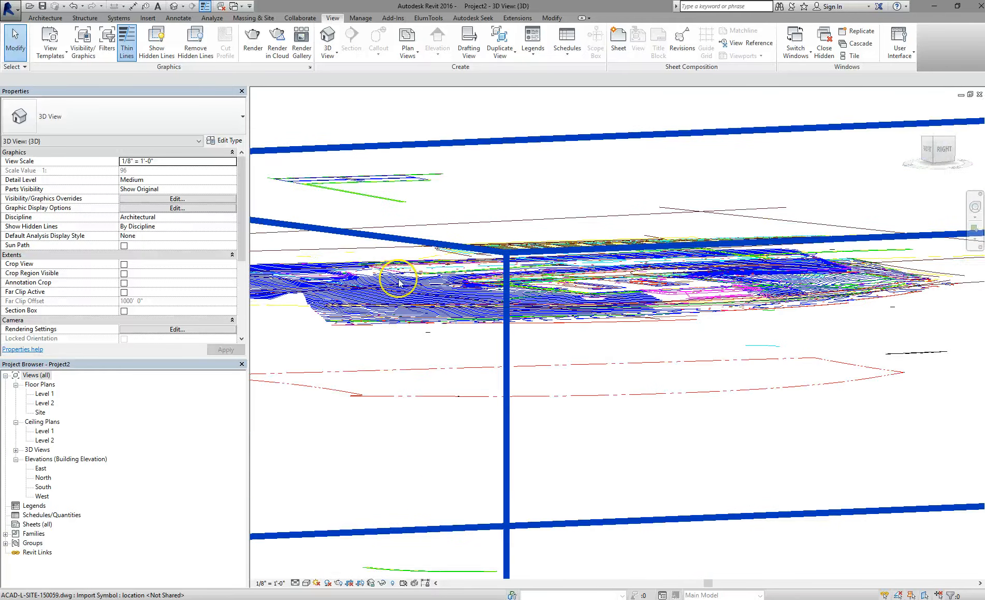
middle_click_drag(398, 282, 449, 396, "shift")
scroll(570, 341, "up", 4)
scroll(522, 383, "down", 1)
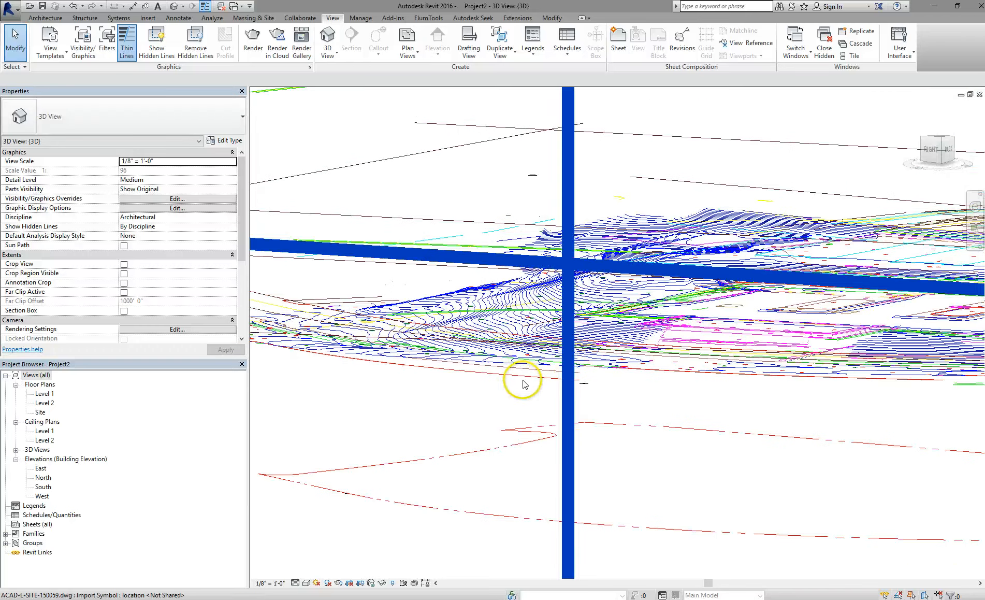
scroll(698, 341, "down", 5)
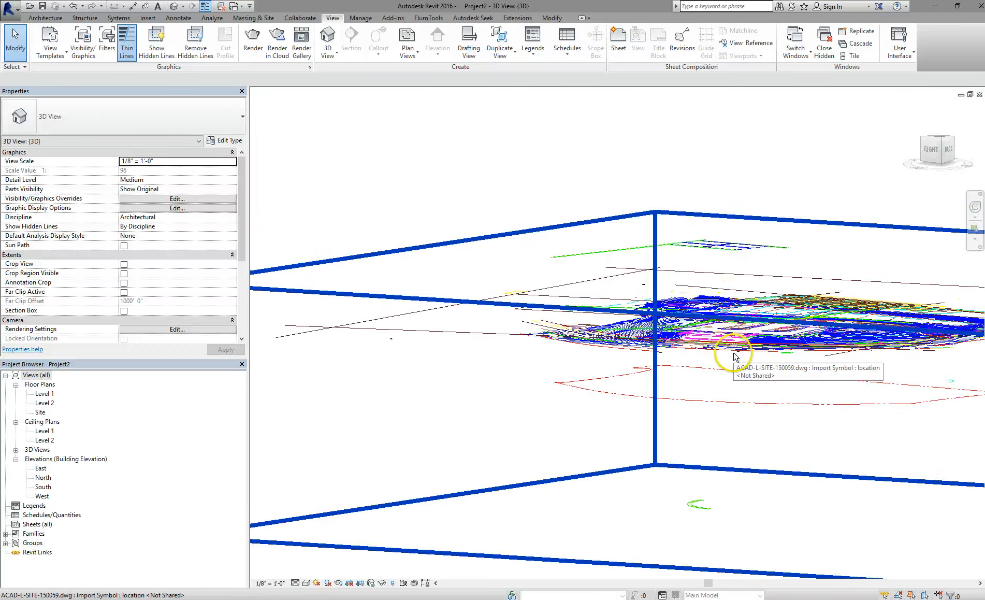
middle_click_drag(656, 351, 780, 434, "shift")
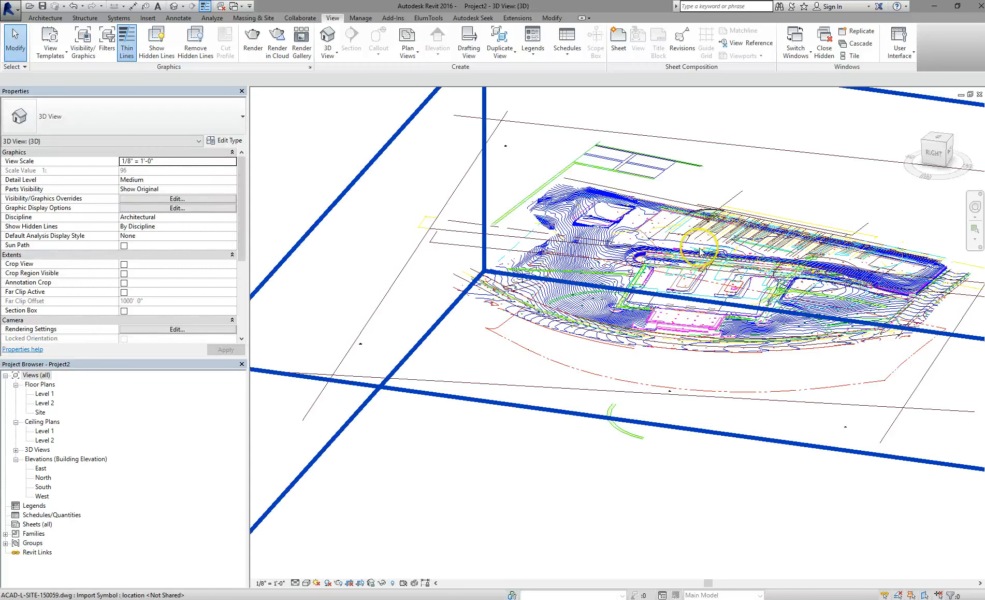
scroll(724, 250, "up", 1)
scroll(642, 276, "up", 1)
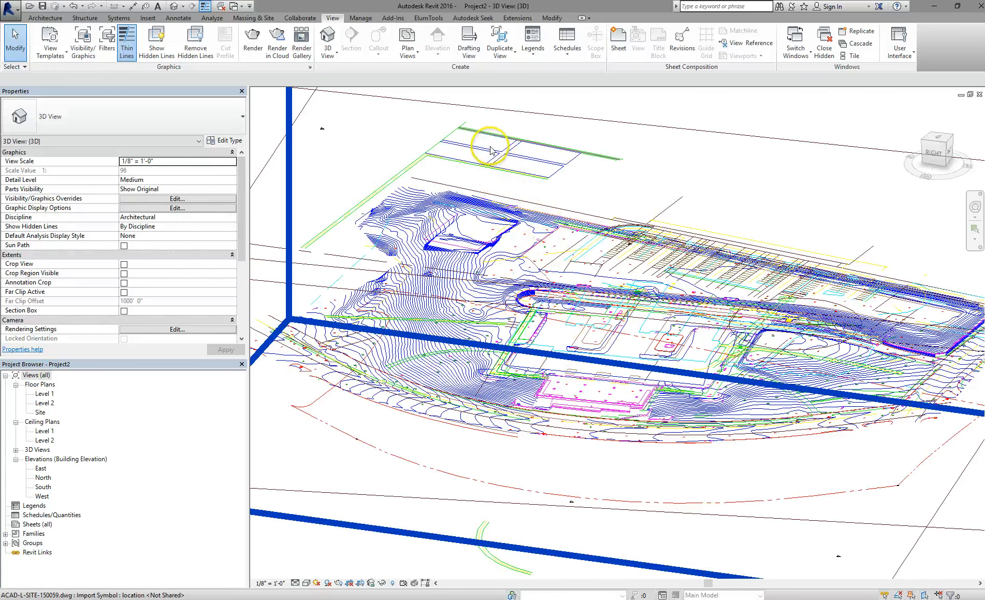
Start a toposurface created from an import instance, using the linked site drawing as its source.
left_click(251, 19)
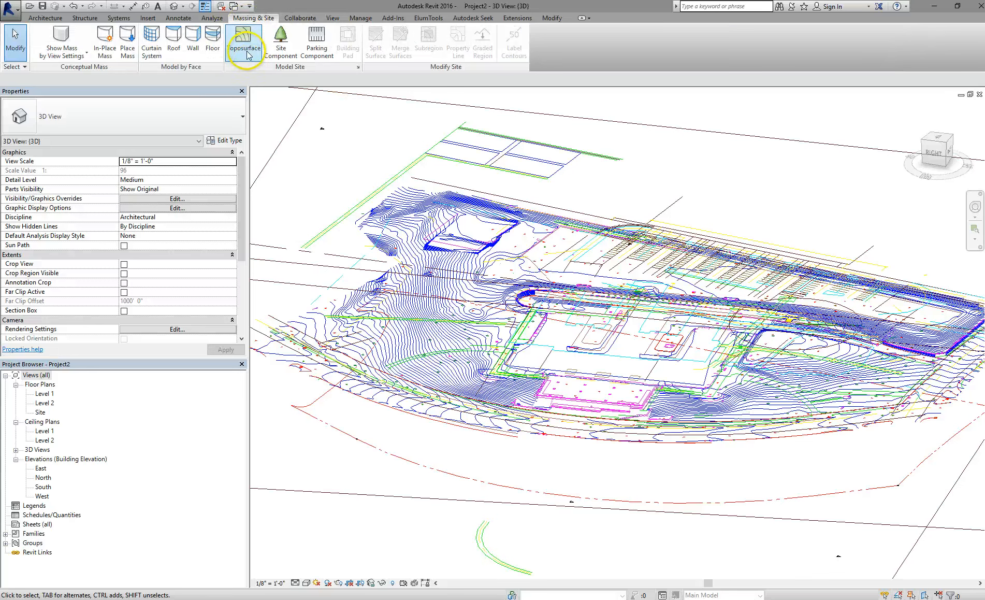
left_click(243, 41)
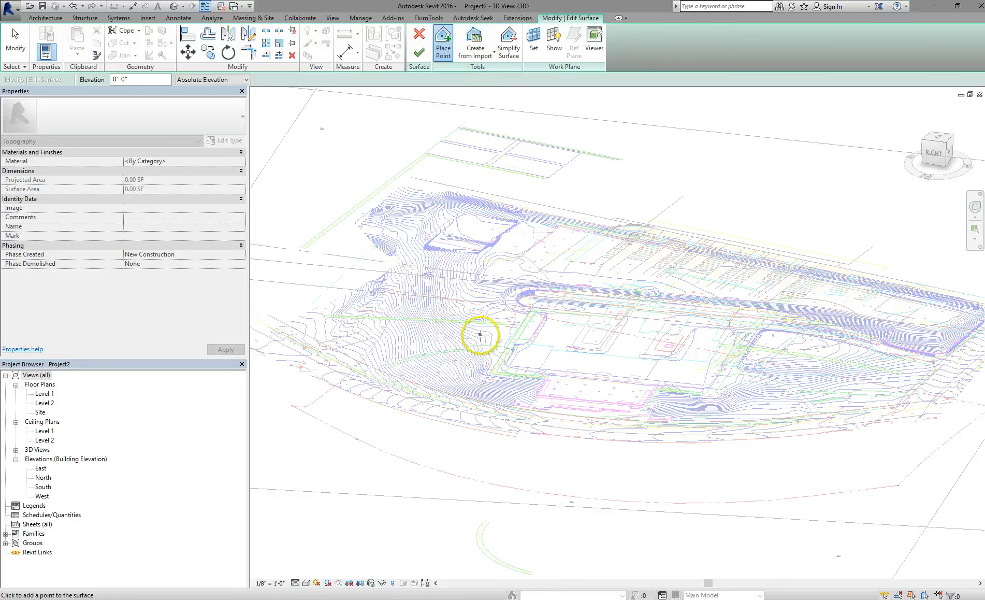
left_click(487, 56)
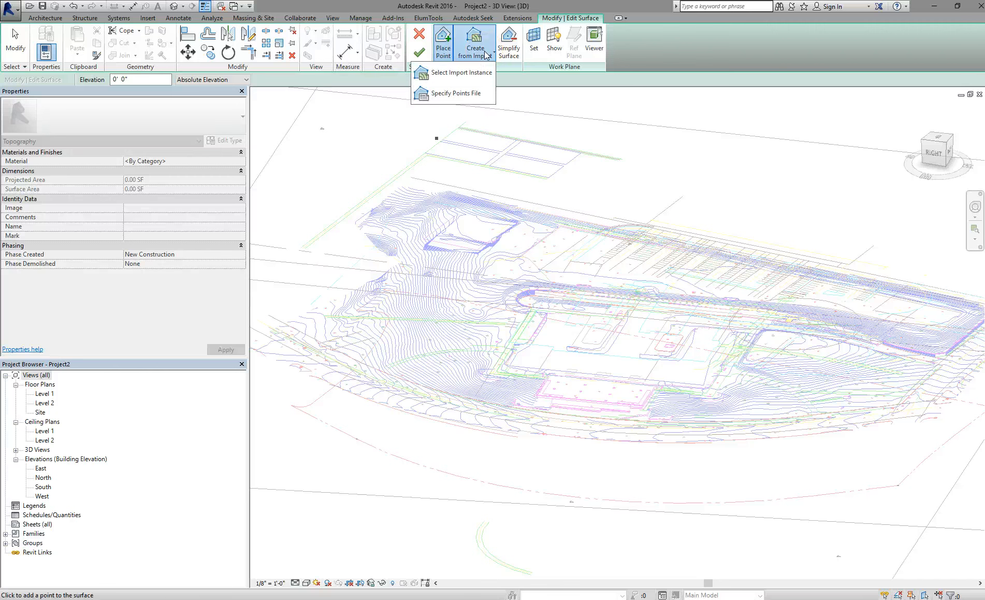
left_click(479, 73)
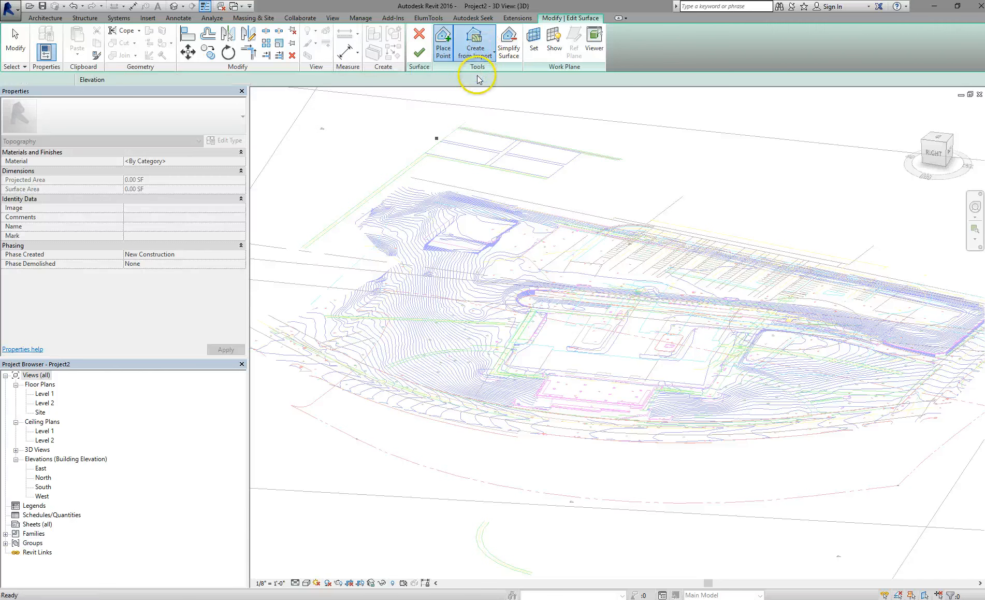
left_click(458, 283)
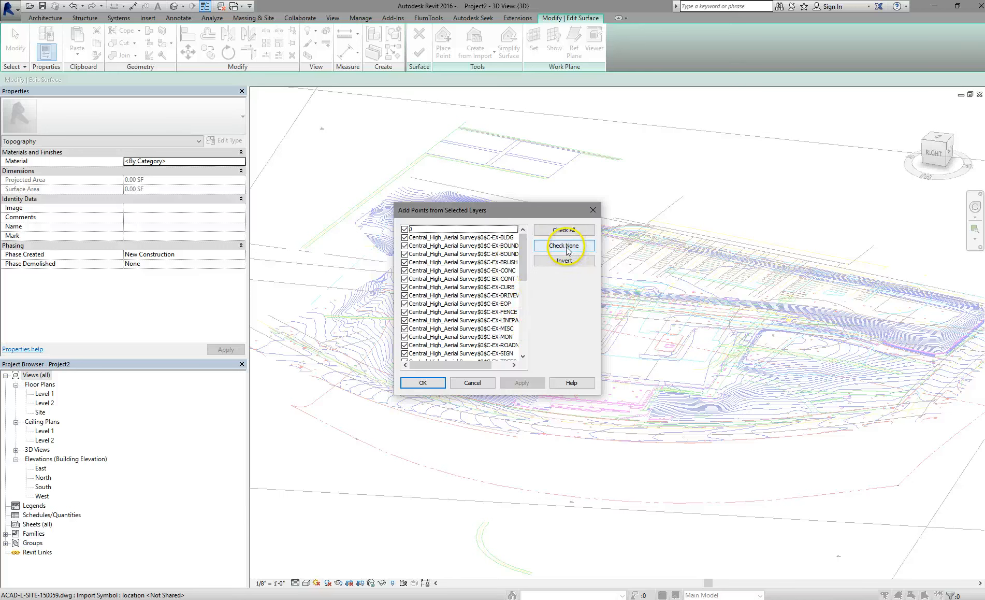
Generate the toposurface points from only the L-CONTOURS layer of the linked site drawing, excluding every other layer.
left_click(542, 254)
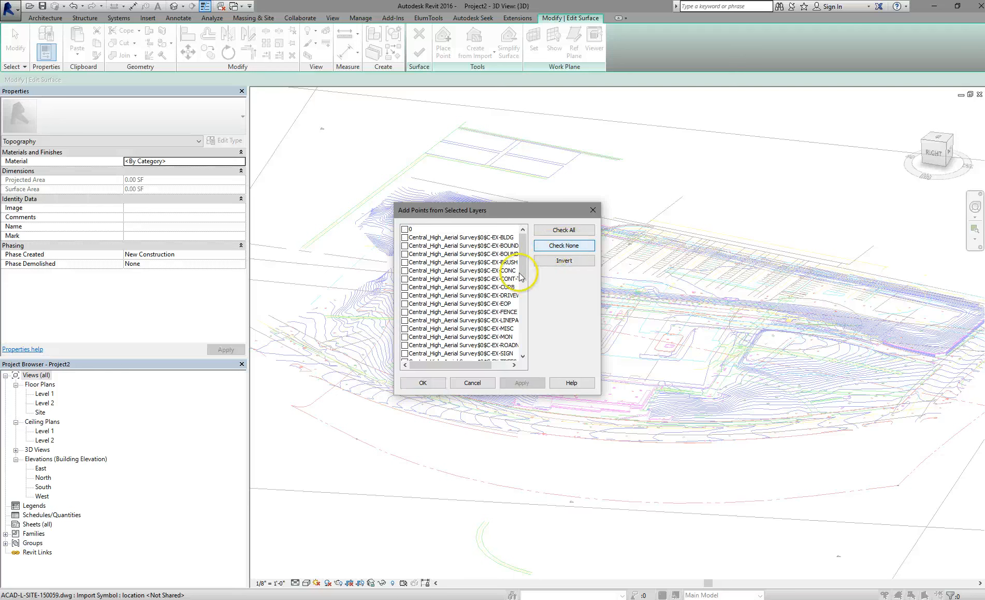
left_click_drag(524, 275, 521, 325)
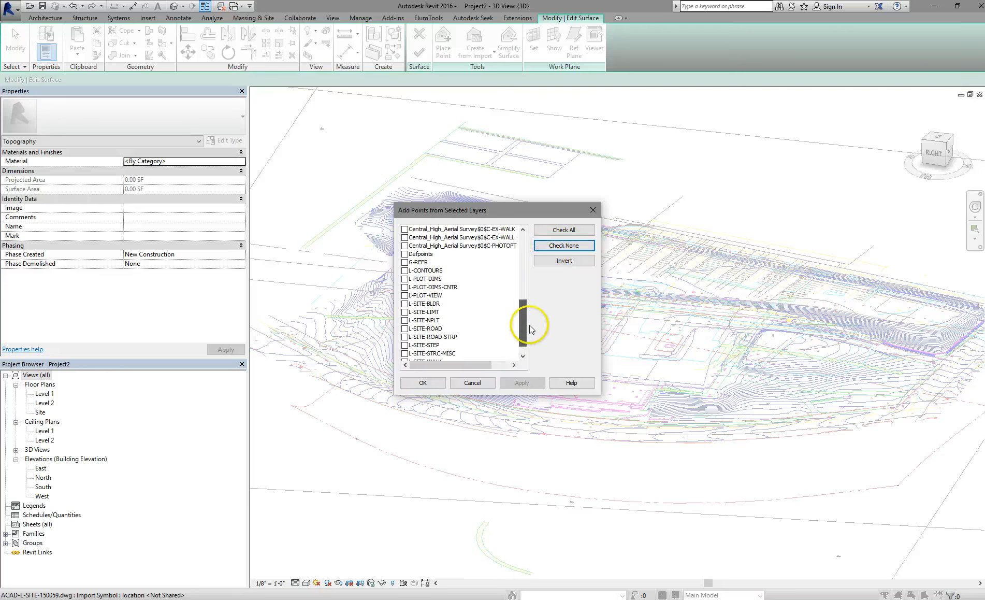
left_click(405, 271)
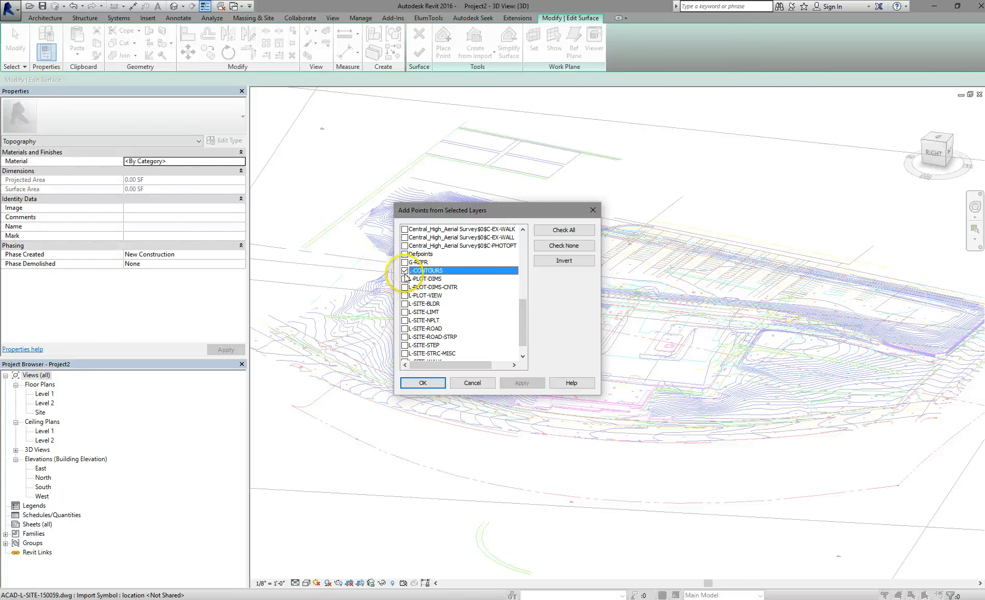
left_click(423, 383)
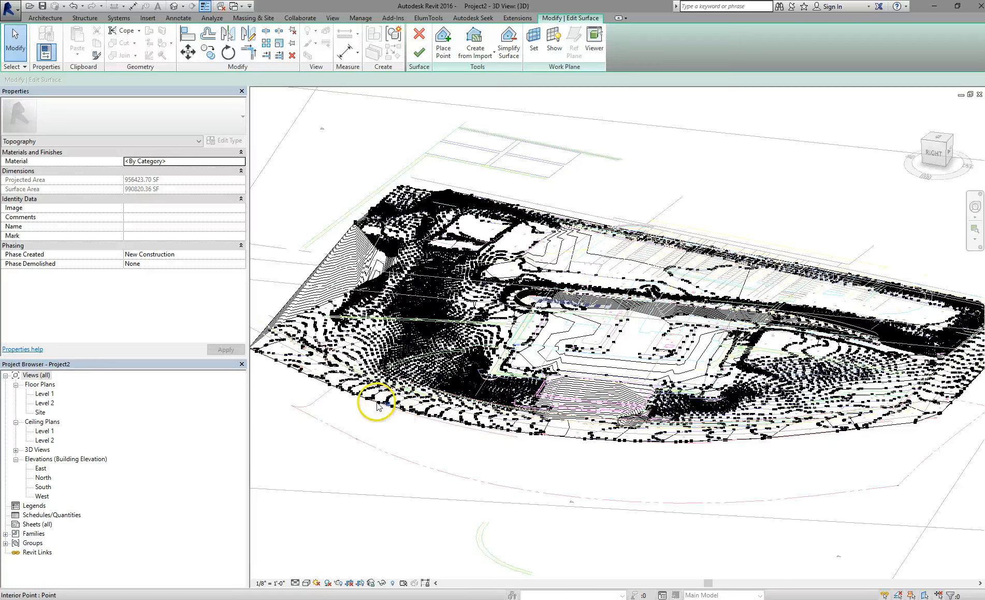
Check the elevation of an interior surface point on a contour near the site's curved outer edge.
scroll(392, 386, "up", 2)
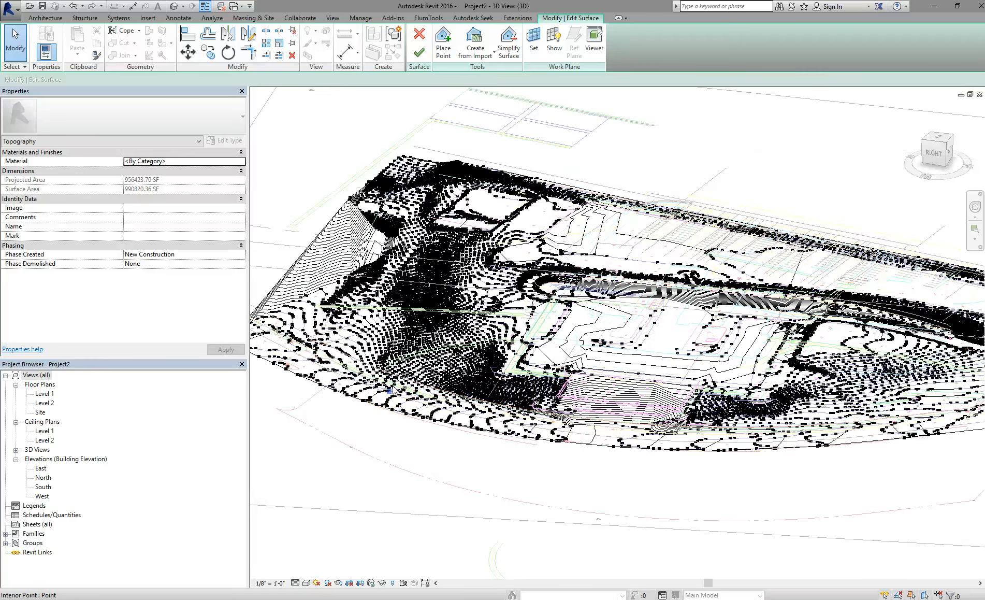
scroll(391, 388, "up", 5)
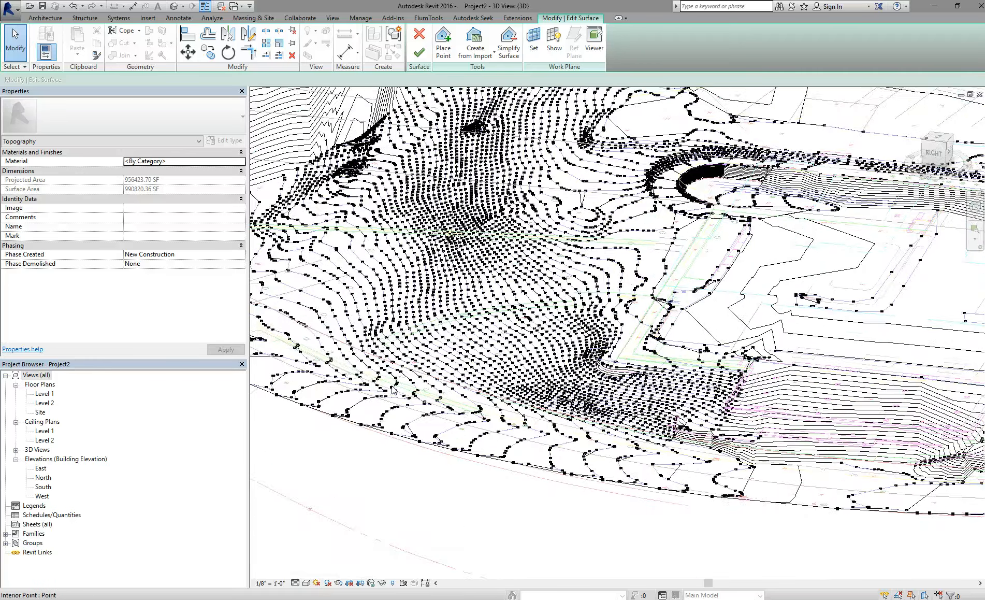
scroll(392, 389, "up", 2)
left_click(429, 383)
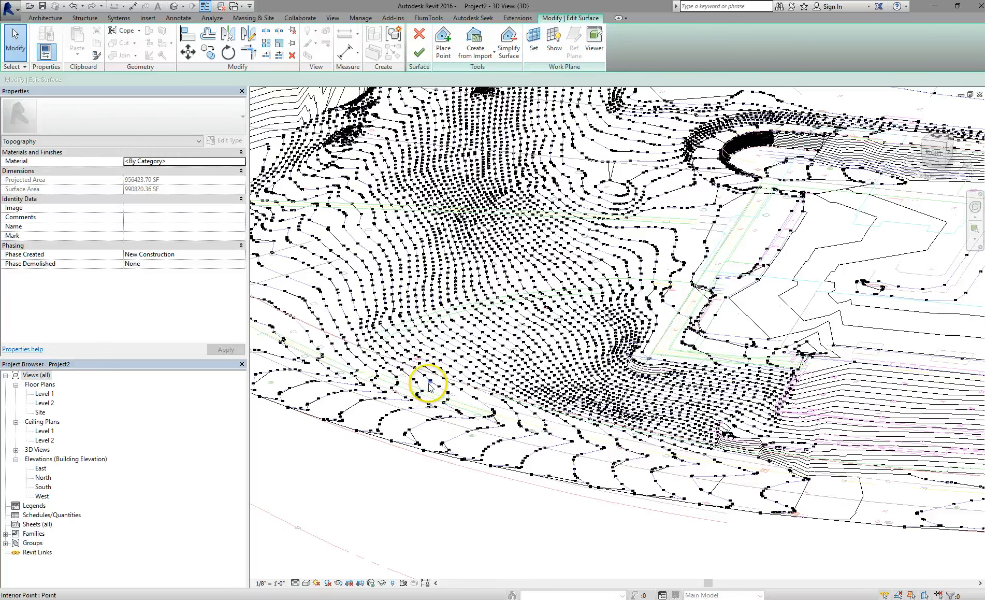
left_click(265, 226)
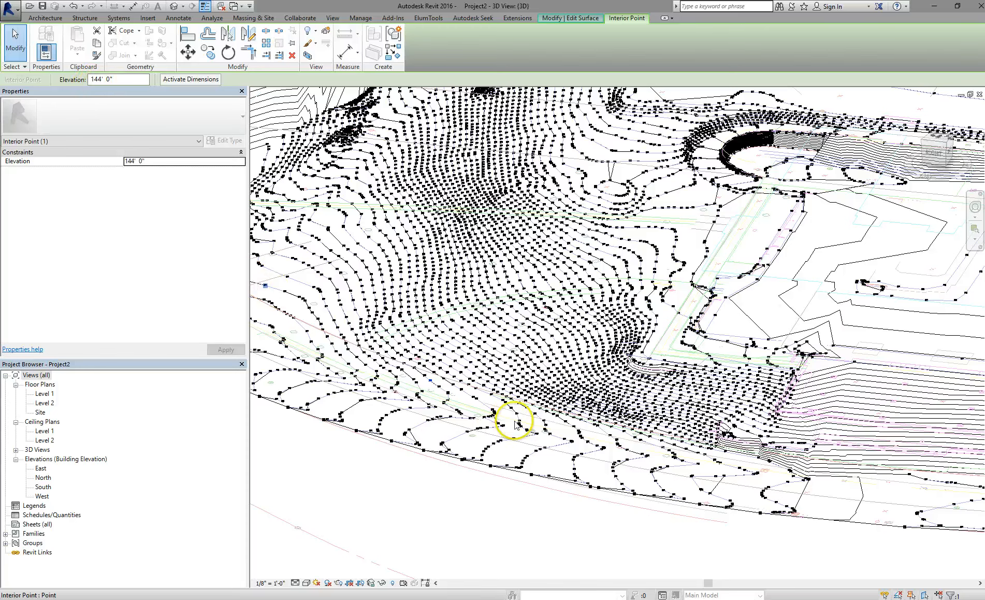
left_click(582, 520)
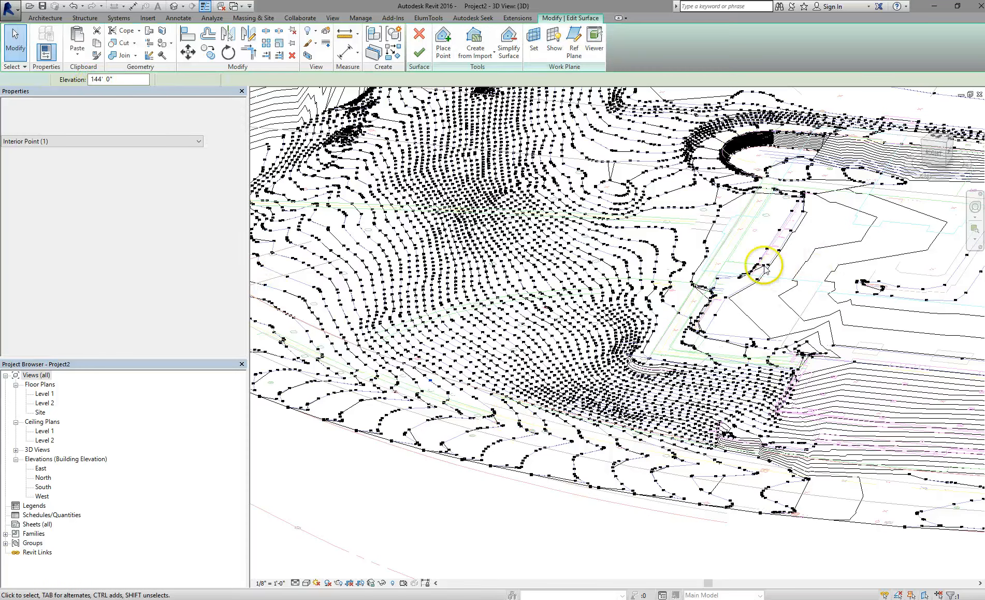
Check the elevation of an interior surface point on a contour beside the building area's driveway, examining the surrounding points.
scroll(722, 246, "up", 5)
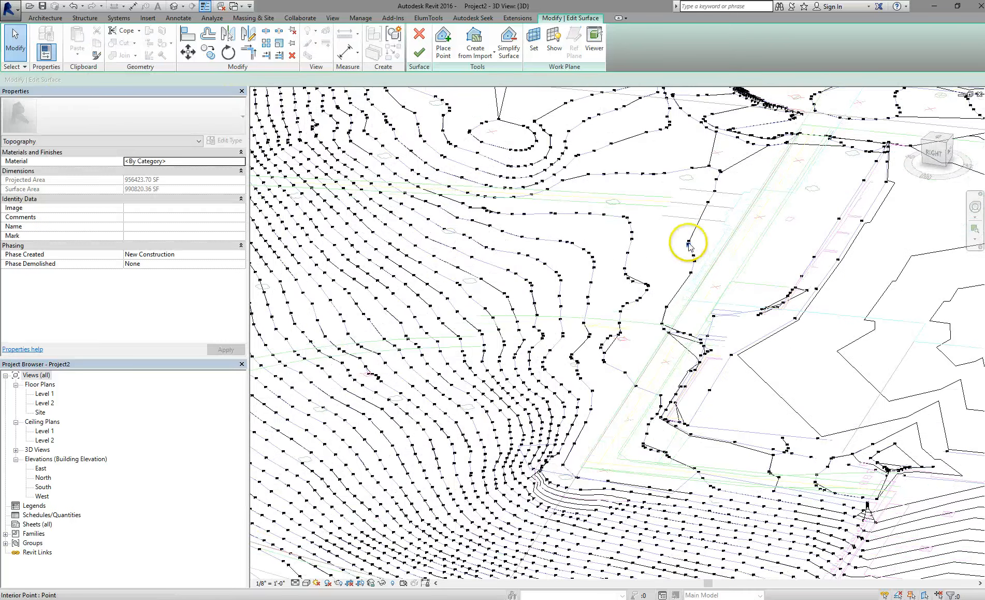
scroll(689, 247, "up", 4)
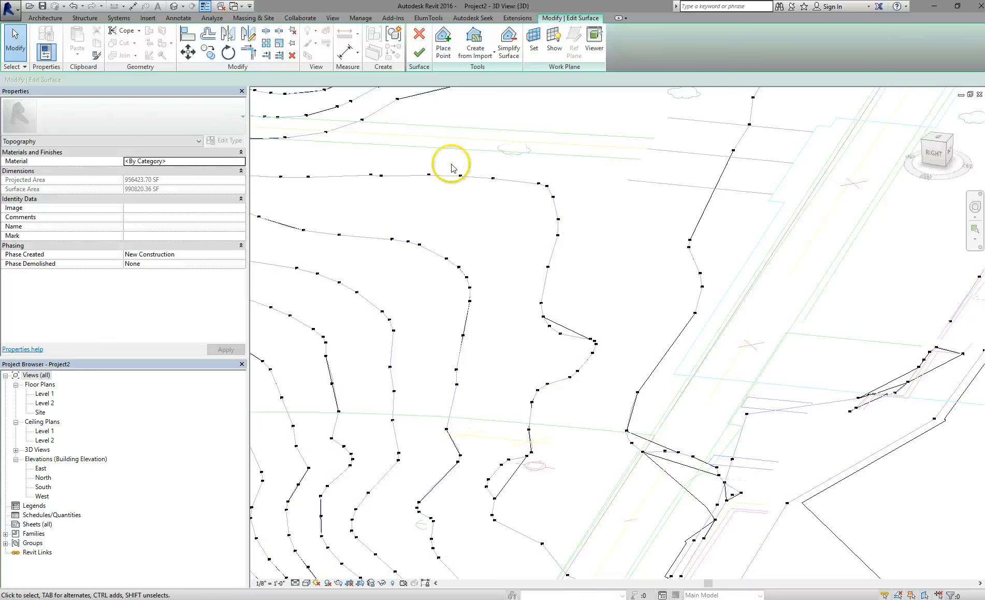
left_click(493, 178)
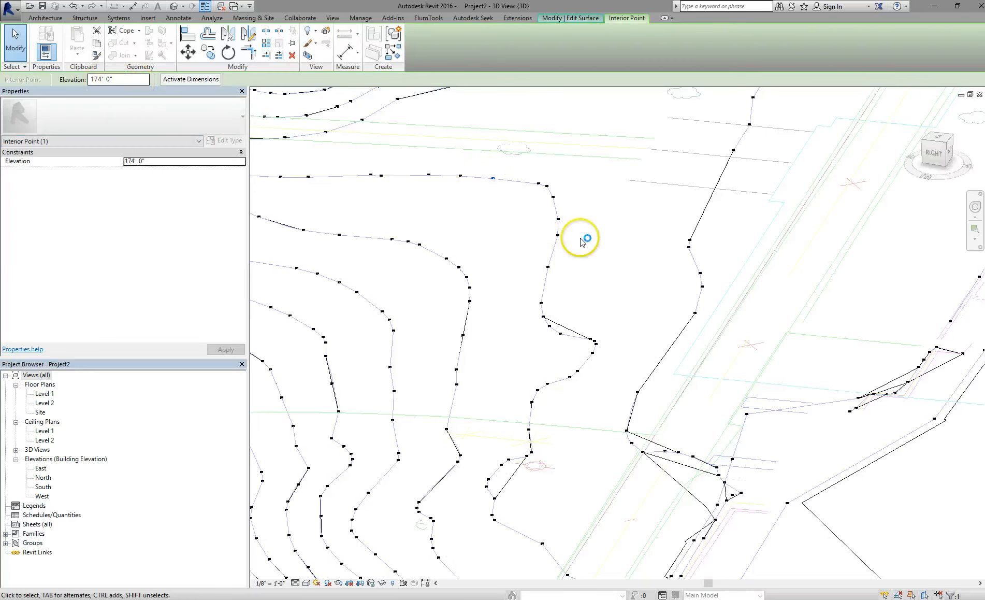
scroll(598, 237, "down", 4)
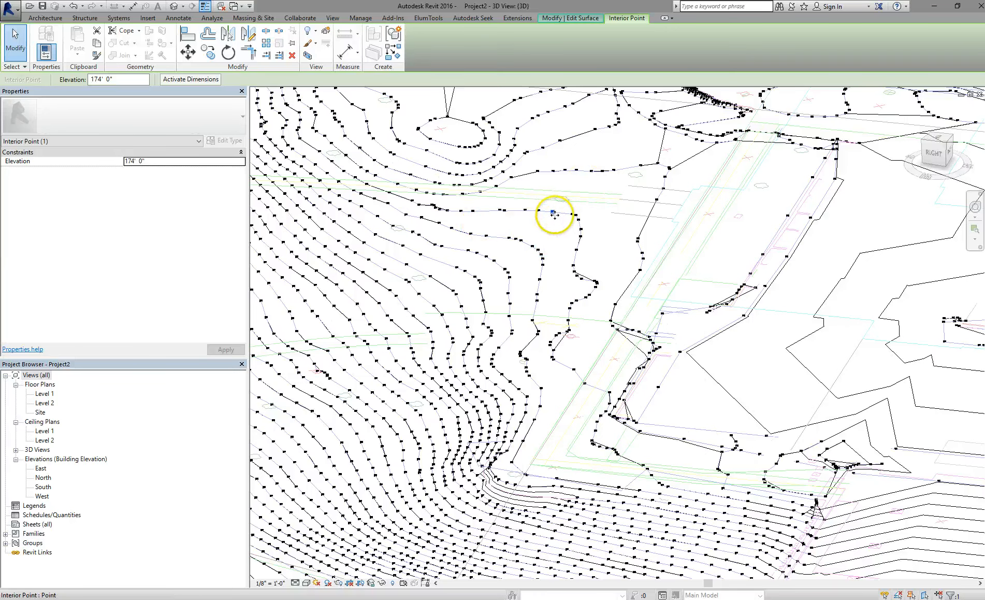
scroll(553, 217, "up", 4)
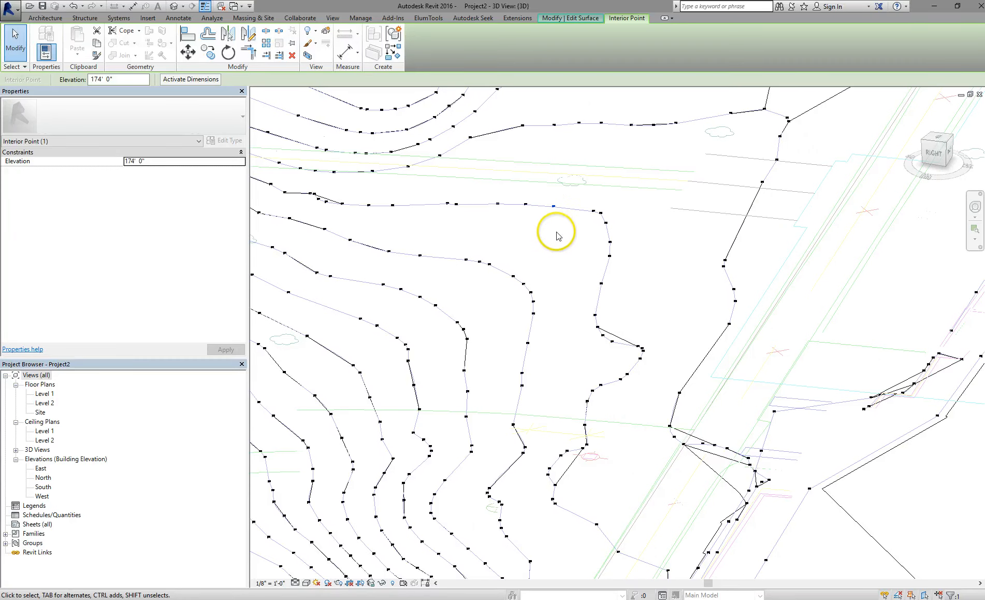
scroll(557, 238, "down", 2)
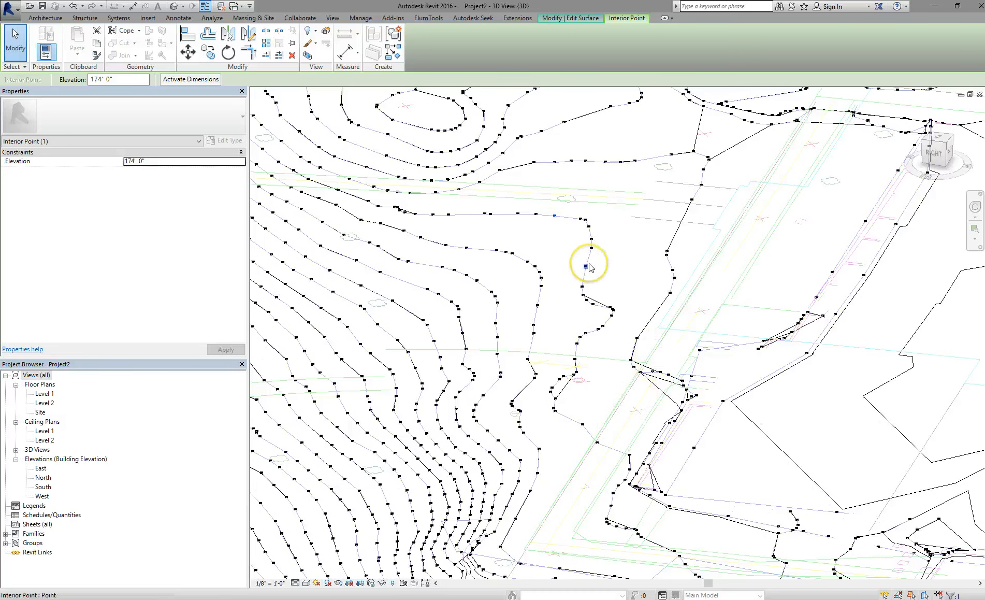
scroll(589, 266, "down", 4)
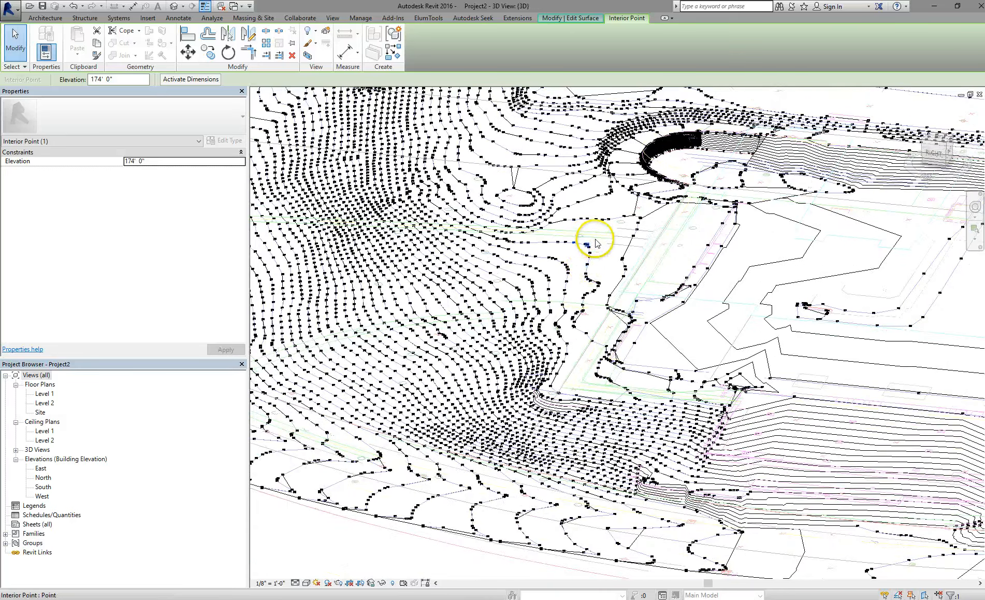
scroll(595, 244, "down", 1)
Finish editing the surface to complete the toposurface.
left_click(581, 19)
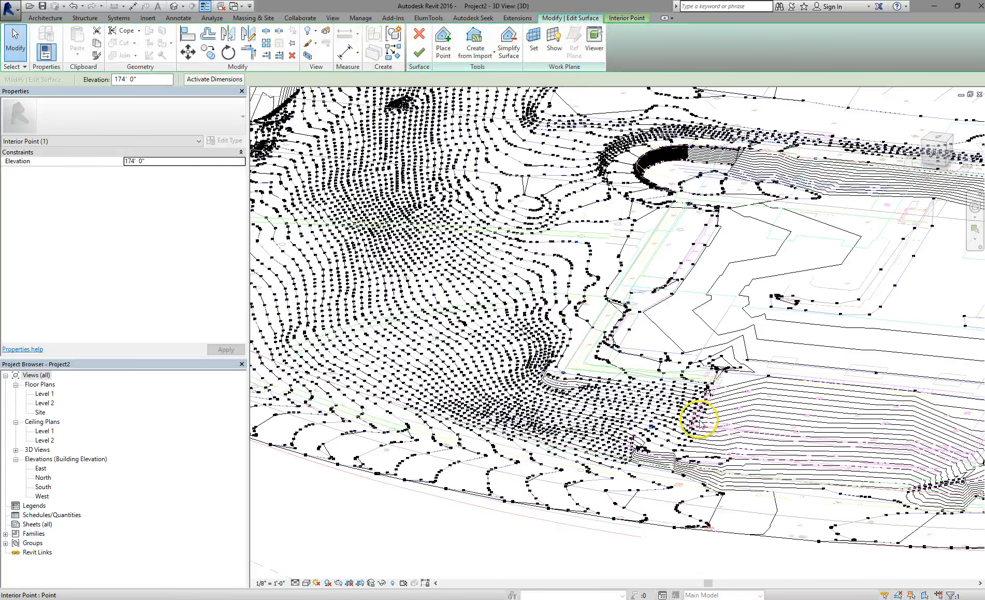
left_click(513, 220)
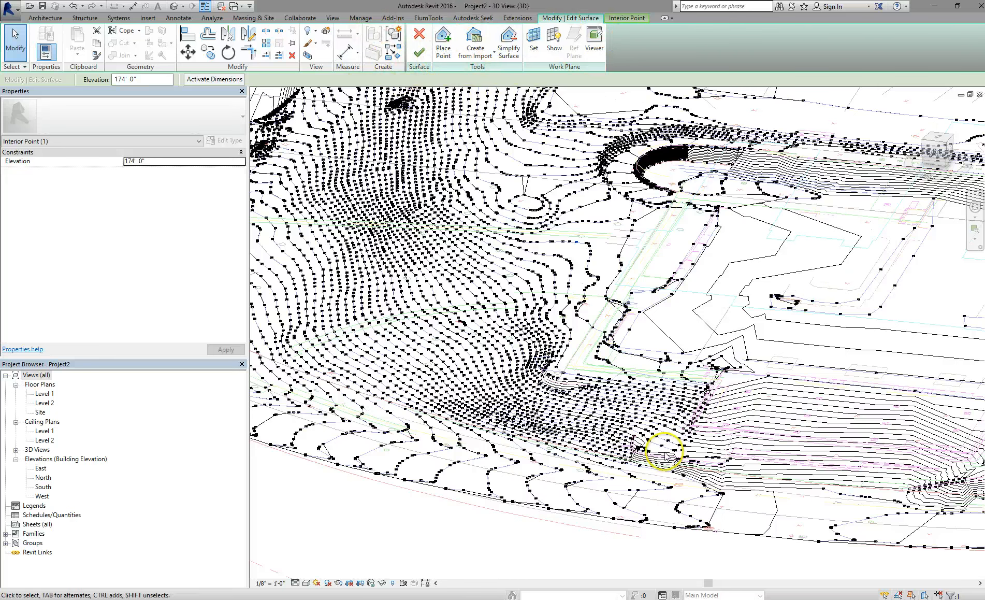
left_click(419, 59)
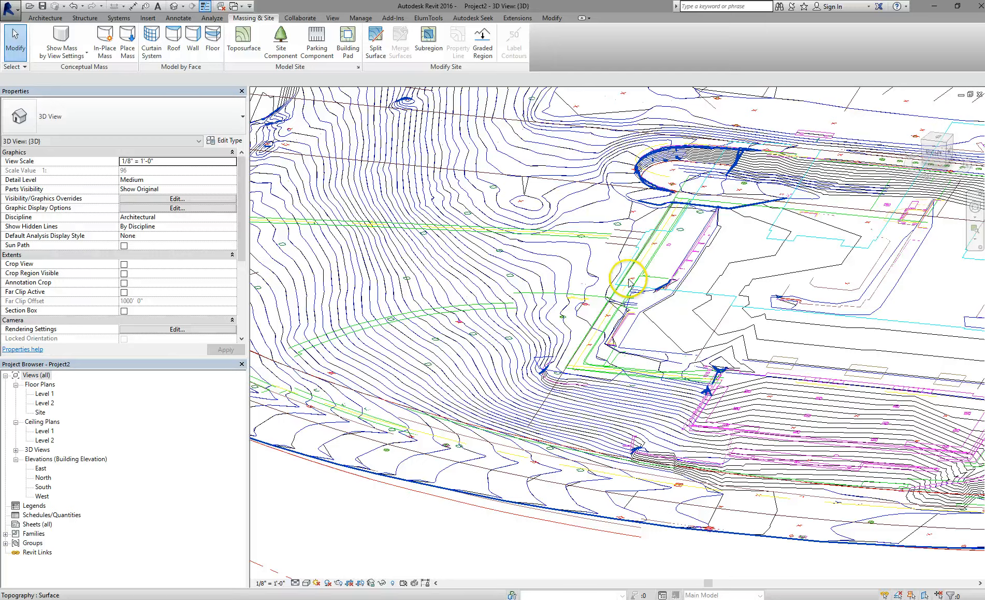
Set the 3D view's visual style to Shaded.
scroll(633, 286, "up", 2)
scroll(572, 290, "down", 2)
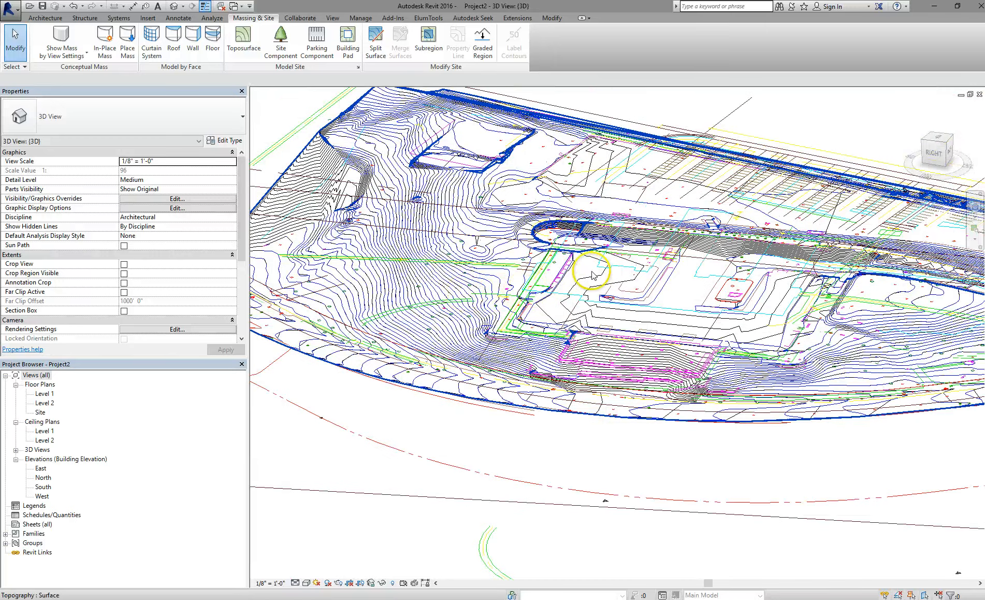
scroll(606, 275, "down", 1)
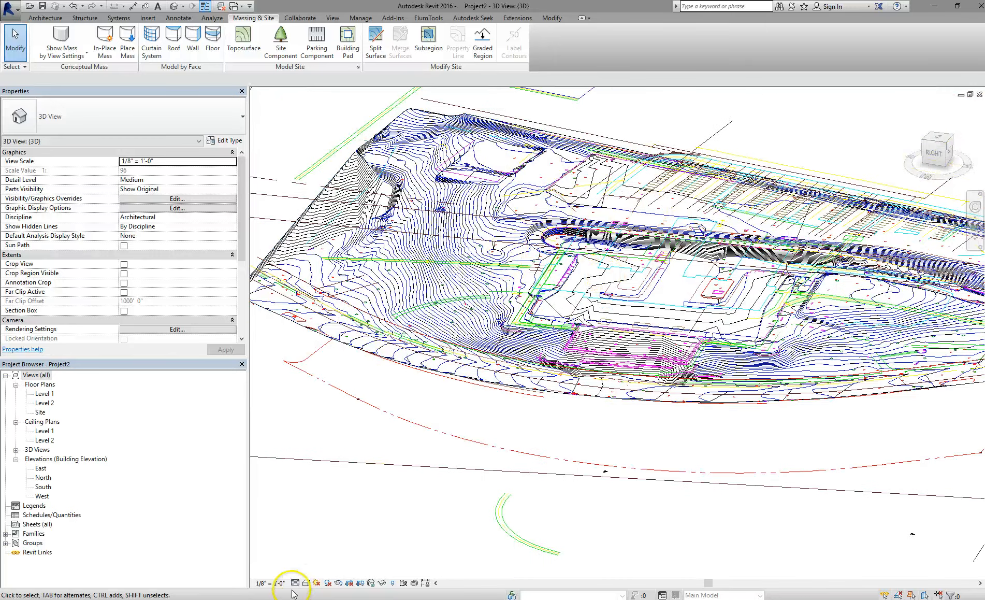
left_click(308, 583)
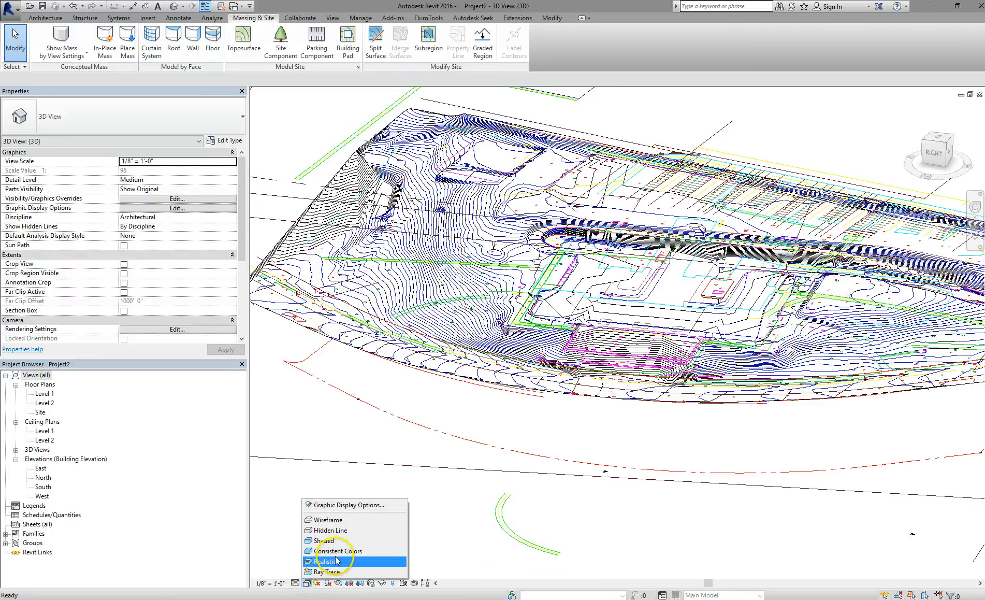
left_click(331, 540)
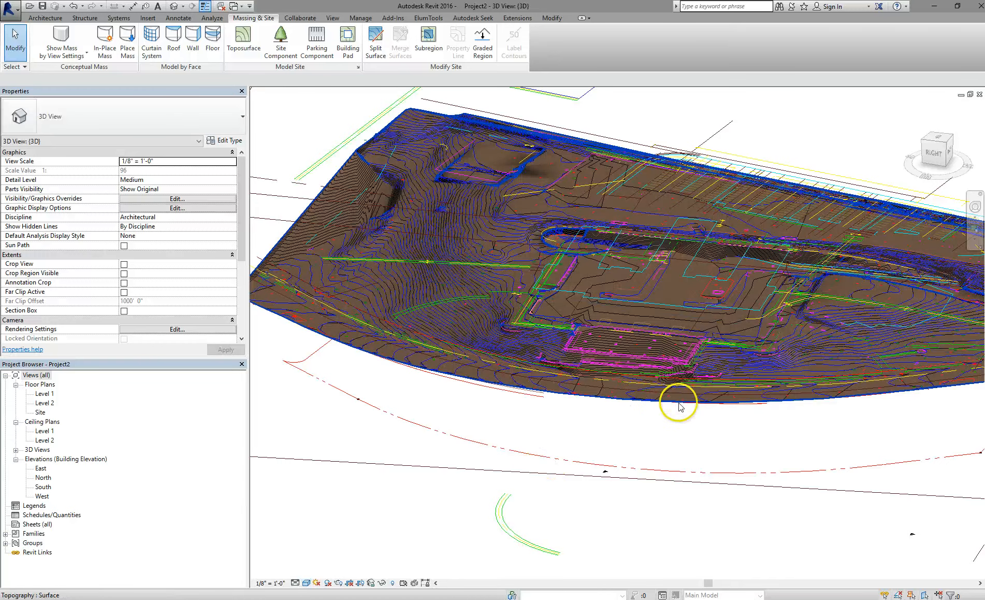
Examine the shaded toposurface's slopes and its fit with the linked drawing from several angles in 3D.
middle_click_drag(647, 402, 655, 336, "shift")
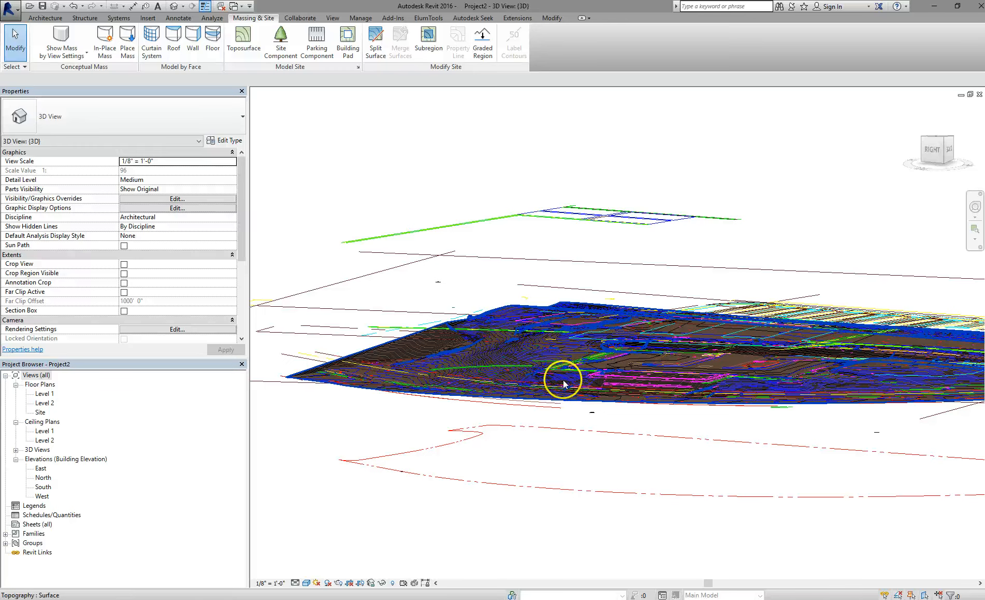
scroll(563, 383, "up", 5)
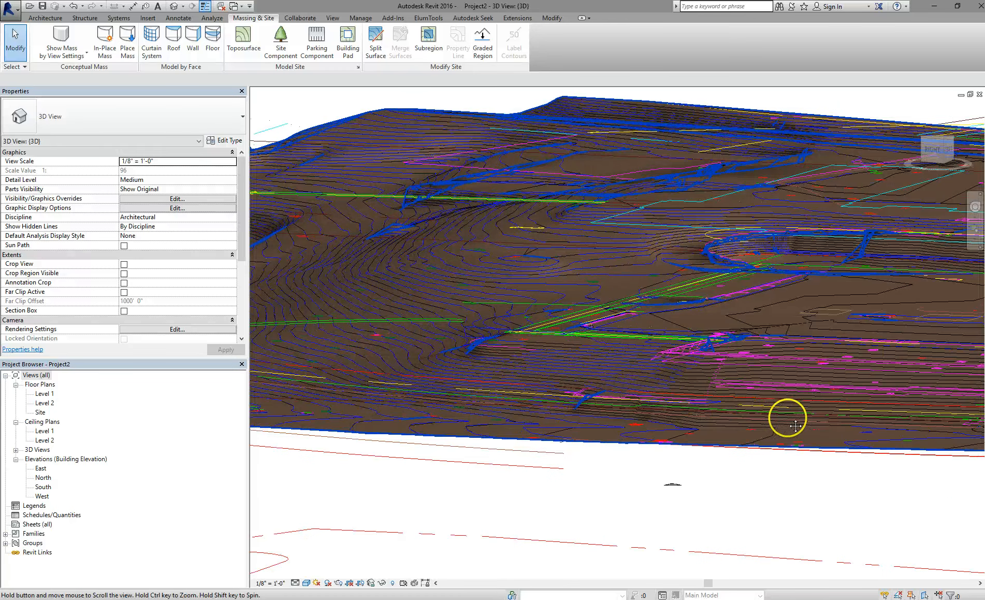
middle_click_drag(795, 426, 746, 385)
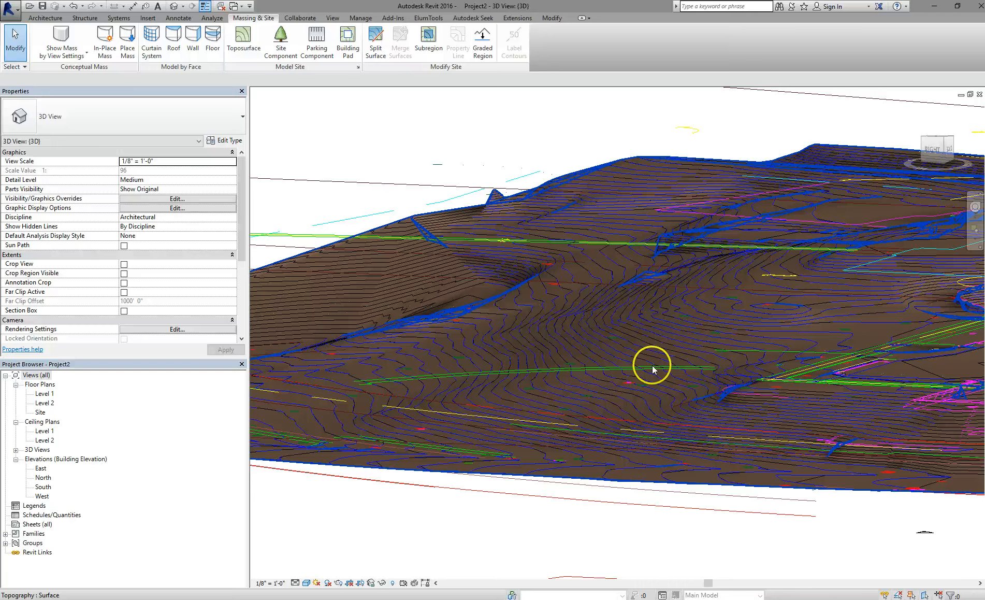
scroll(658, 367, "down", 1)
middle_click_drag(765, 397, 420, 400, "shift")
middle_click_drag(552, 383, 710, 297, "shift")
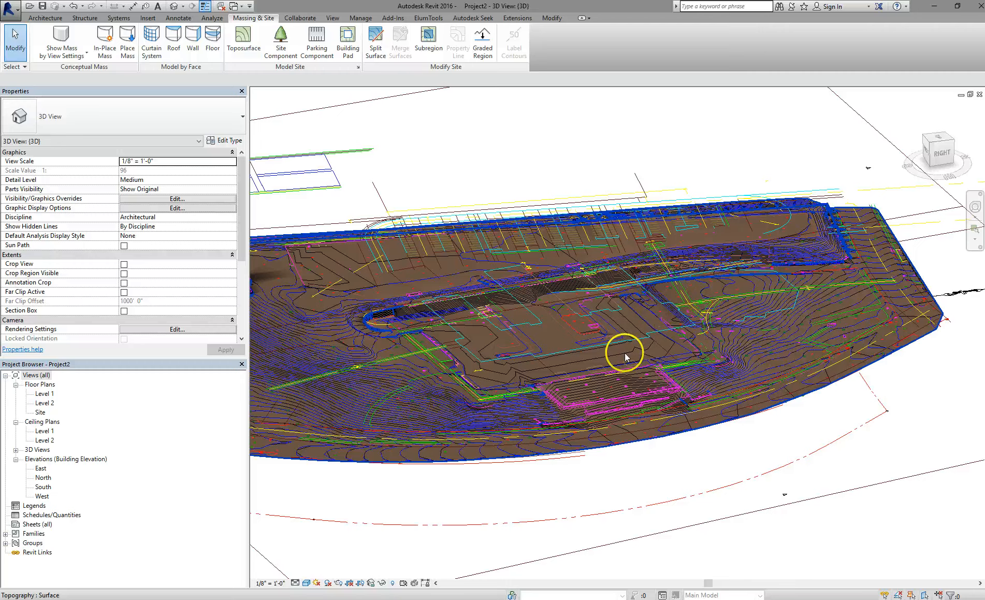
middle_click_drag(631, 366, 743, 380)
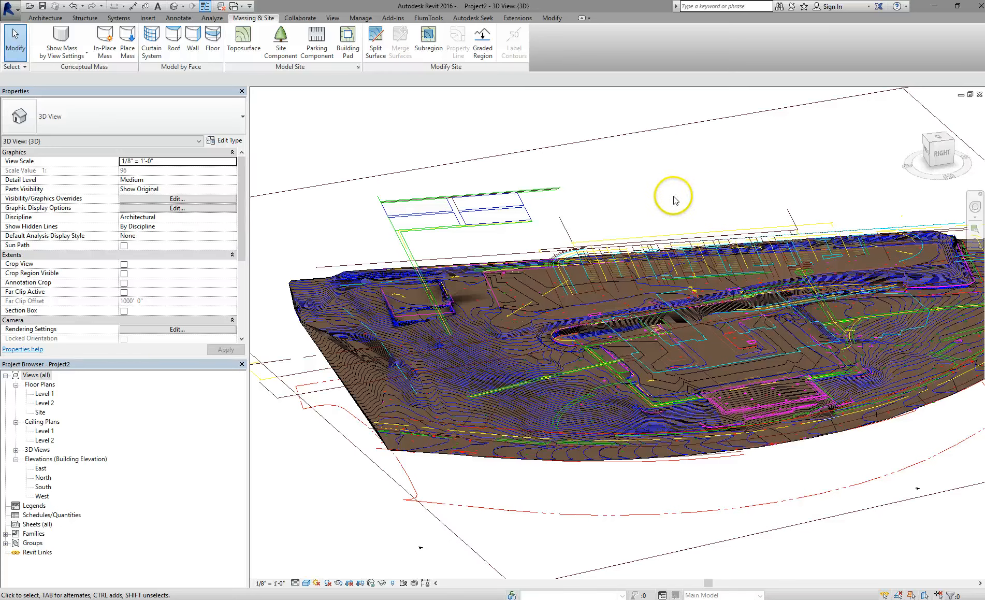
Open the Site floor plan and bring the whole toposurface and its surrounding linework into view.
left_click(314, 292)
double_click(40, 413)
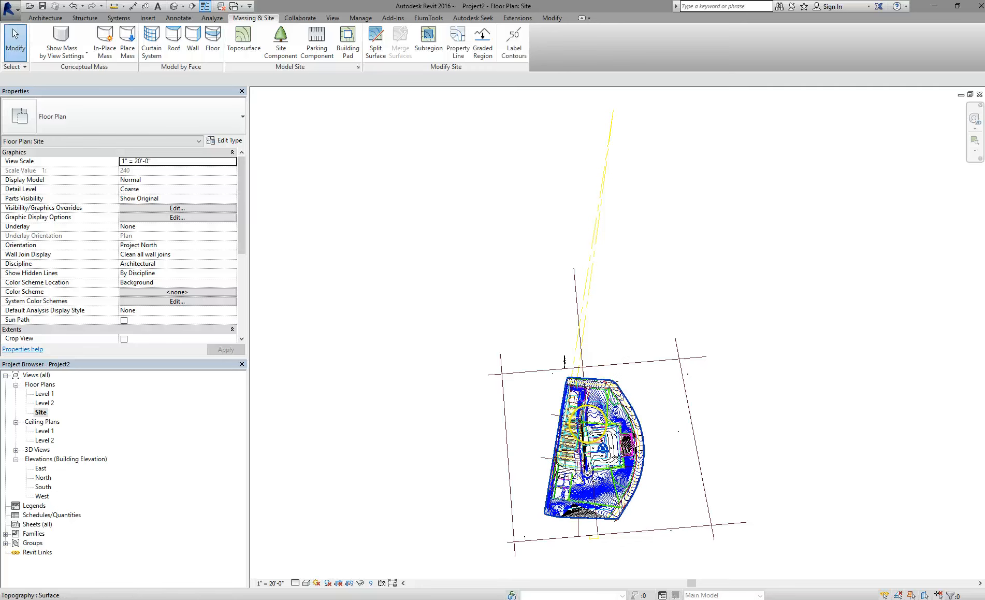
scroll(592, 452, "up", 2)
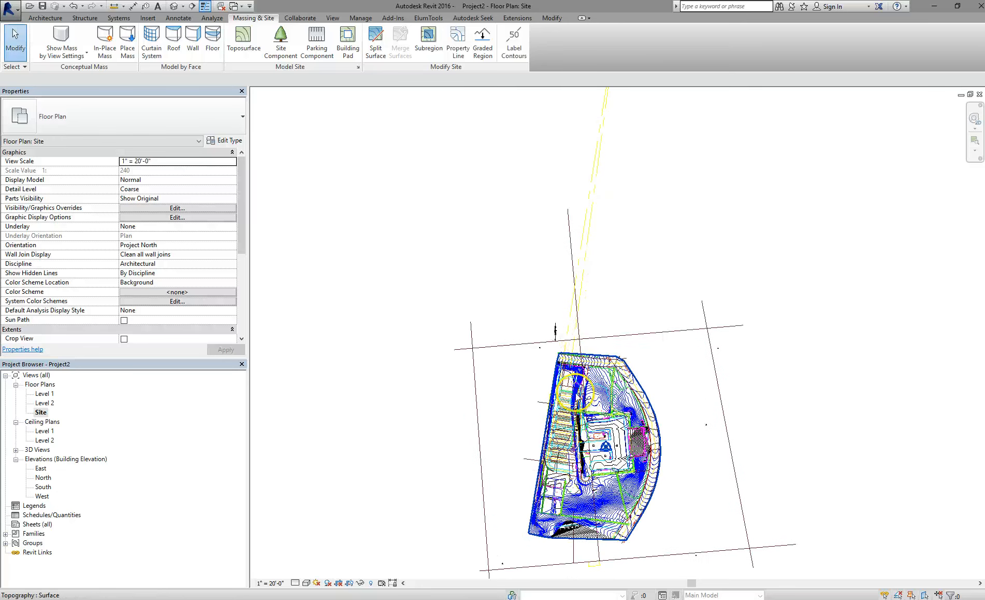
scroll(601, 364, "up", 1)
scroll(620, 365, "down", 1)
middle_click_drag(620, 365, 578, 310)
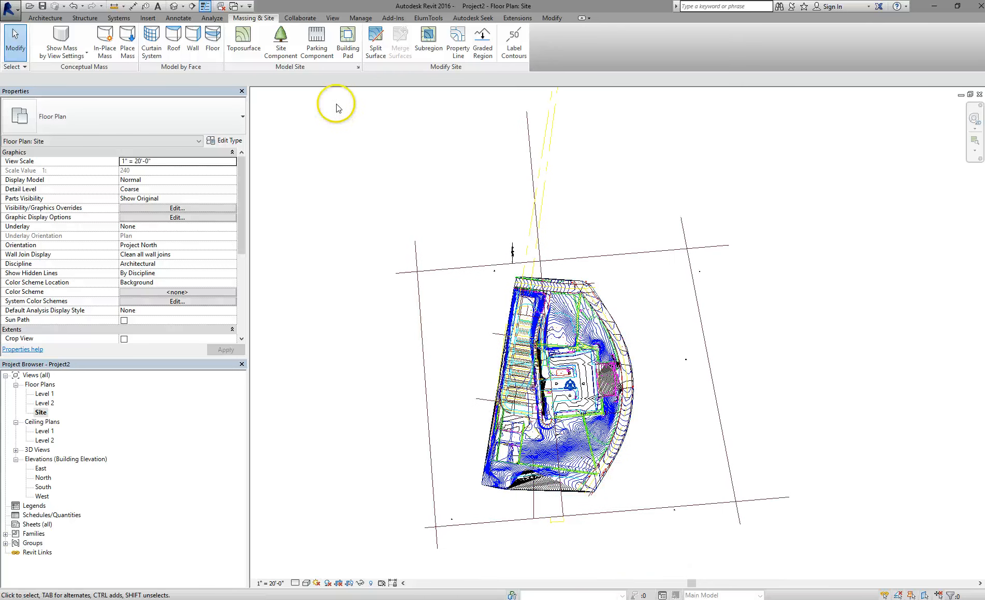
Set the project location through the Internet Mapping Service by searching for the site's full street address.
left_click(360, 18)
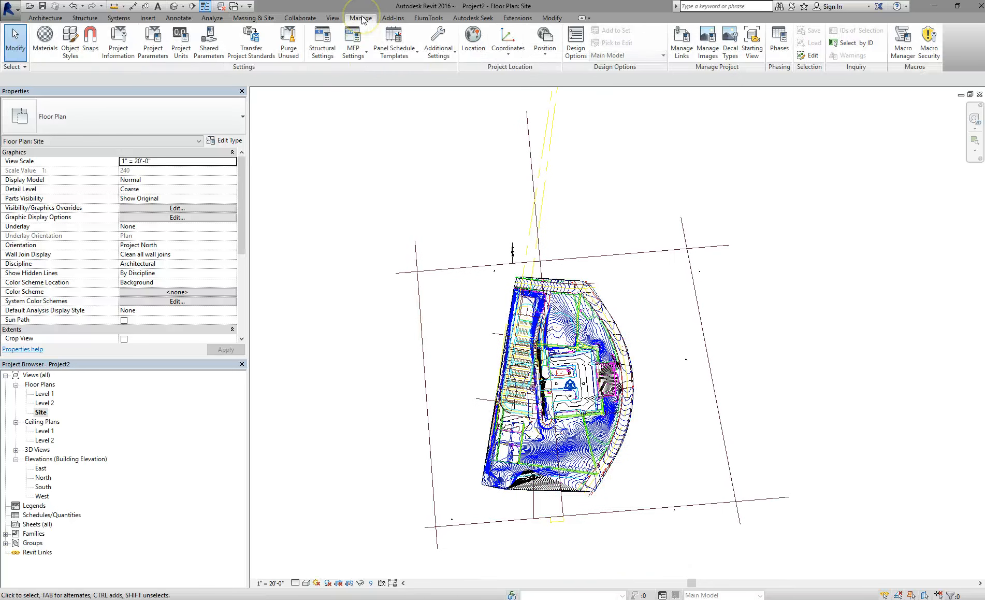
left_click(476, 45)
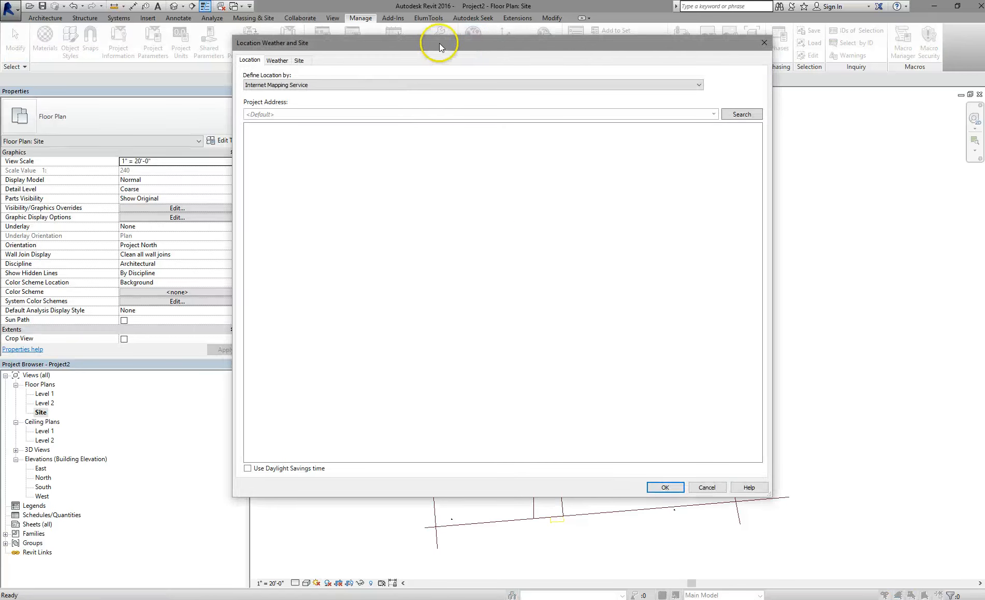
left_click_drag(439, 43, 522, 96)
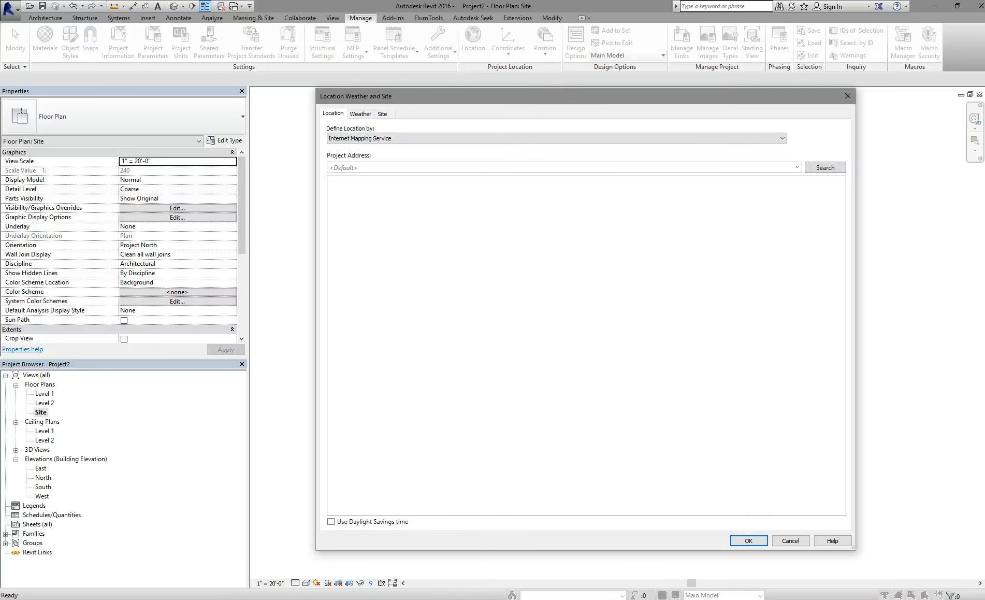
left_click(362, 164)
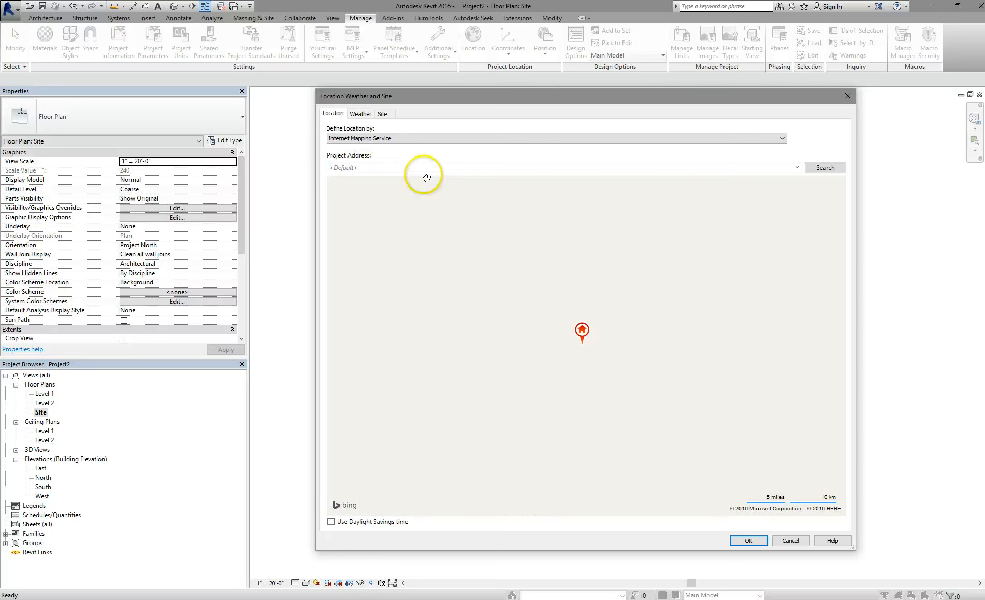
left_click(384, 164)
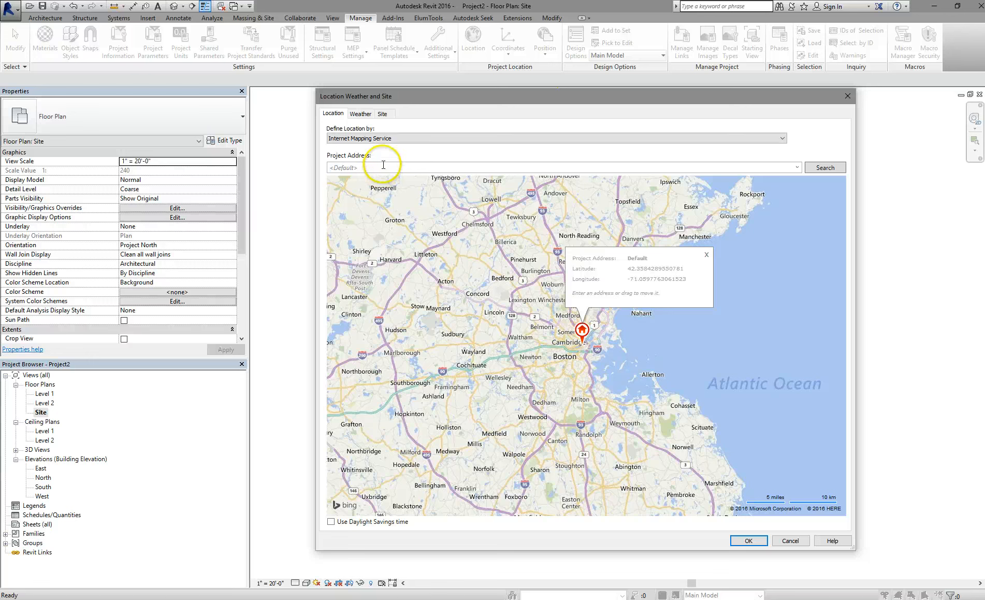
left_click_drag(360, 166, 325, 165)
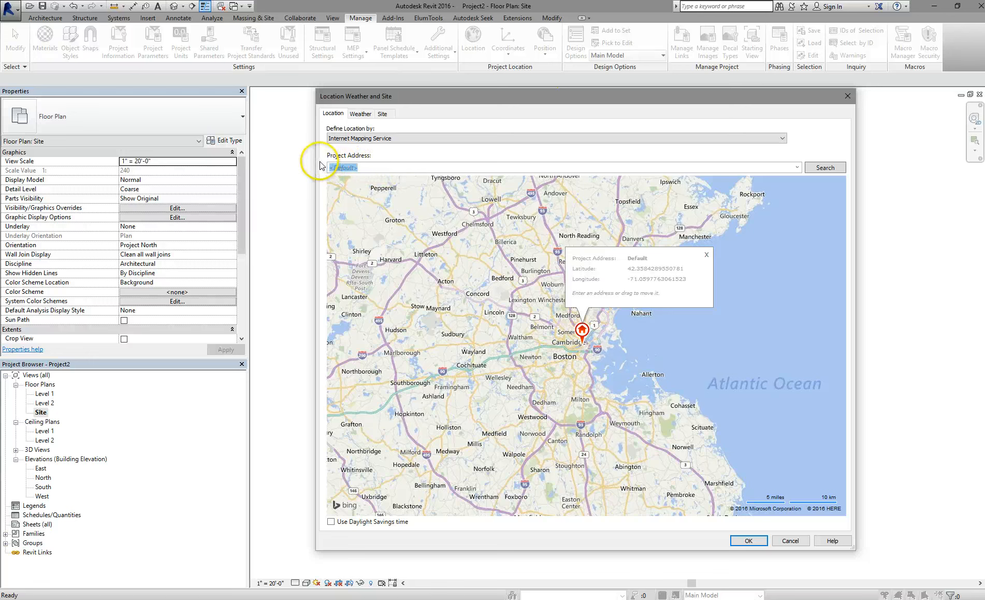
type("1700 West Olney Avenue, Philadelphia, PA 19141")
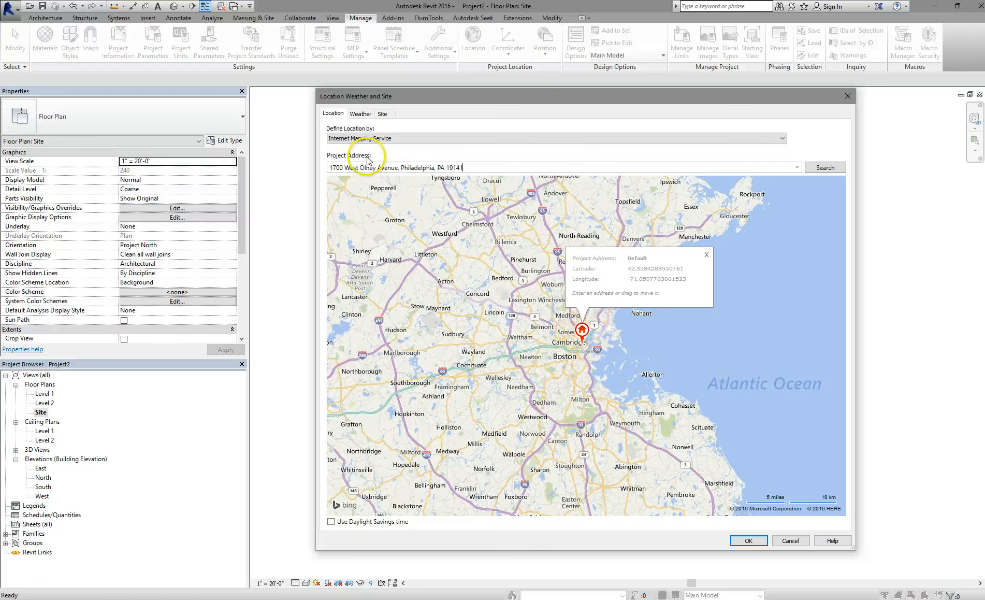
left_click(812, 167)
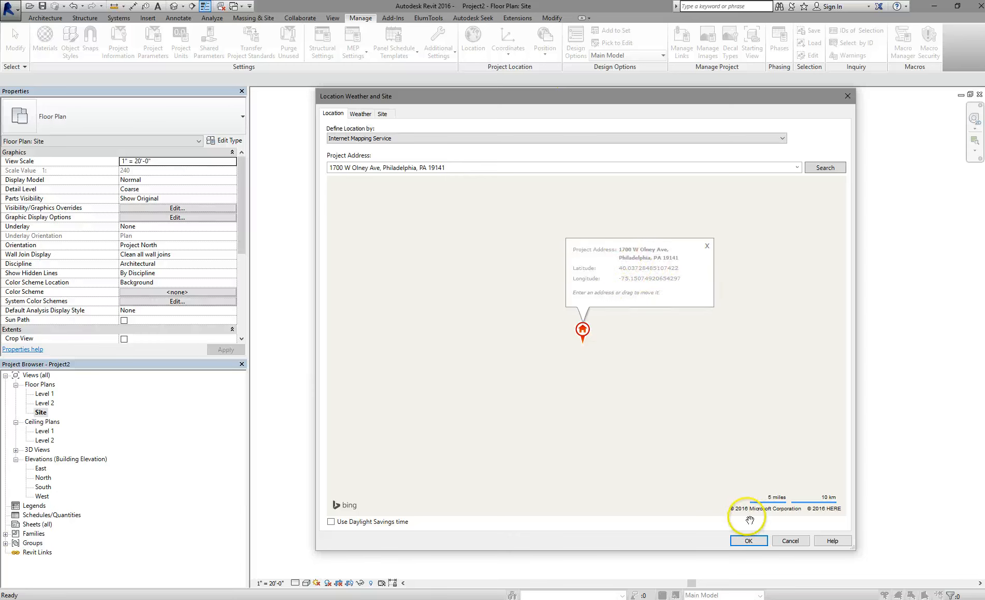
left_click(749, 541)
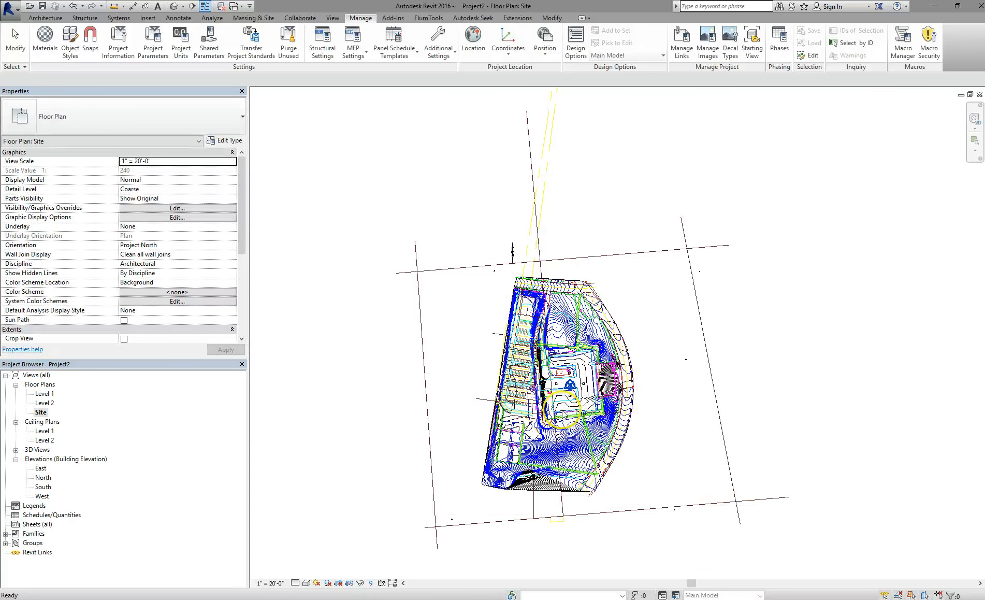
Set the Site floor plan's orientation to True North.
scroll(580, 389, "up", 1)
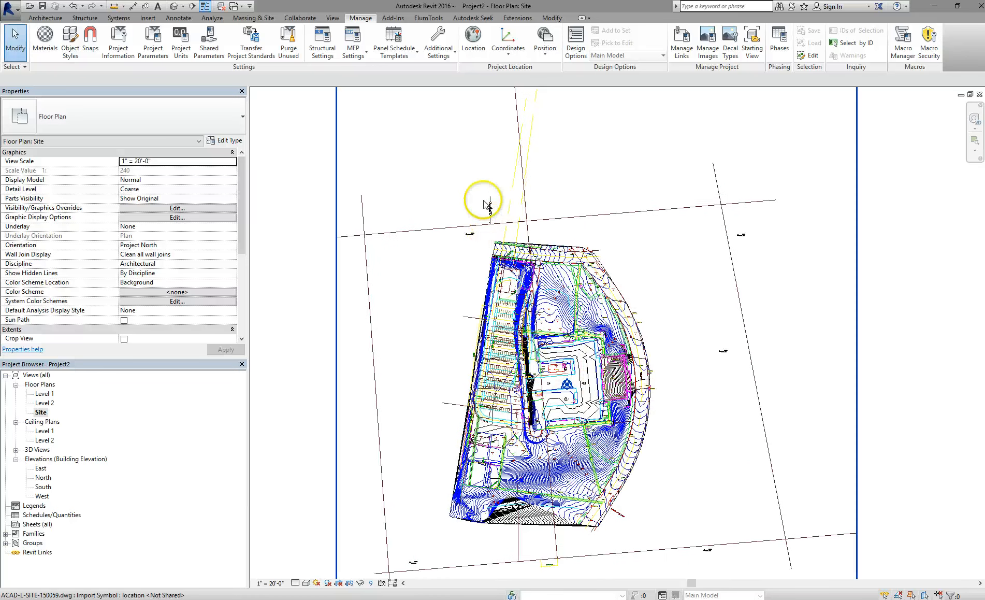
scroll(490, 208, "up", 2)
scroll(492, 210, "up", 3)
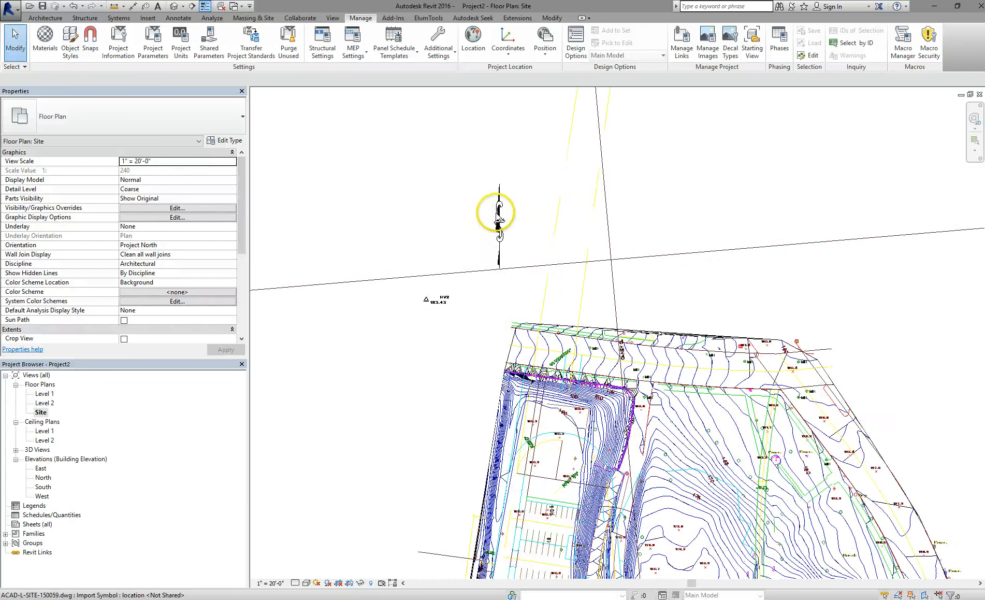
scroll(501, 224, "up", 2)
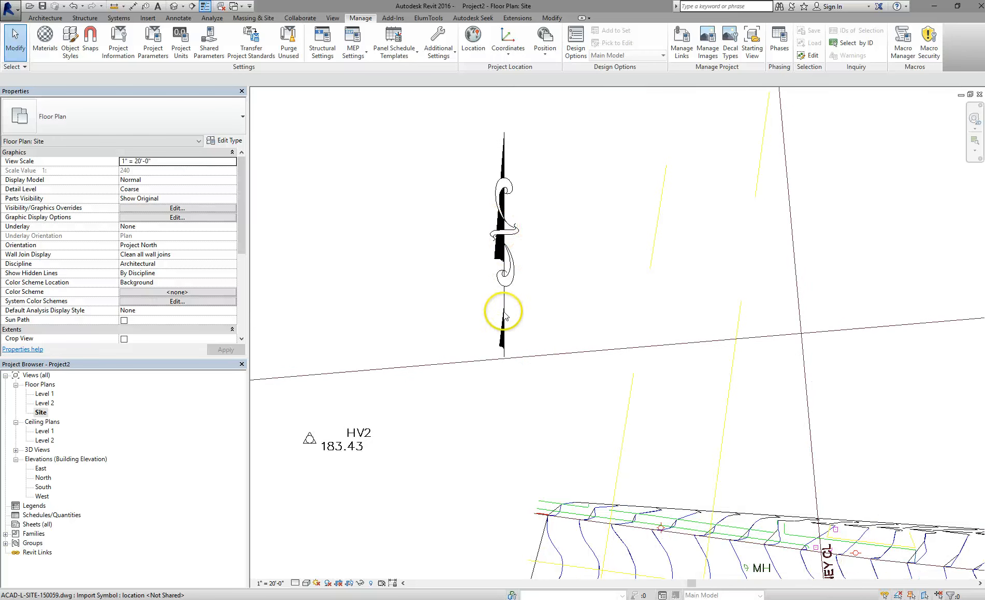
left_click(547, 54)
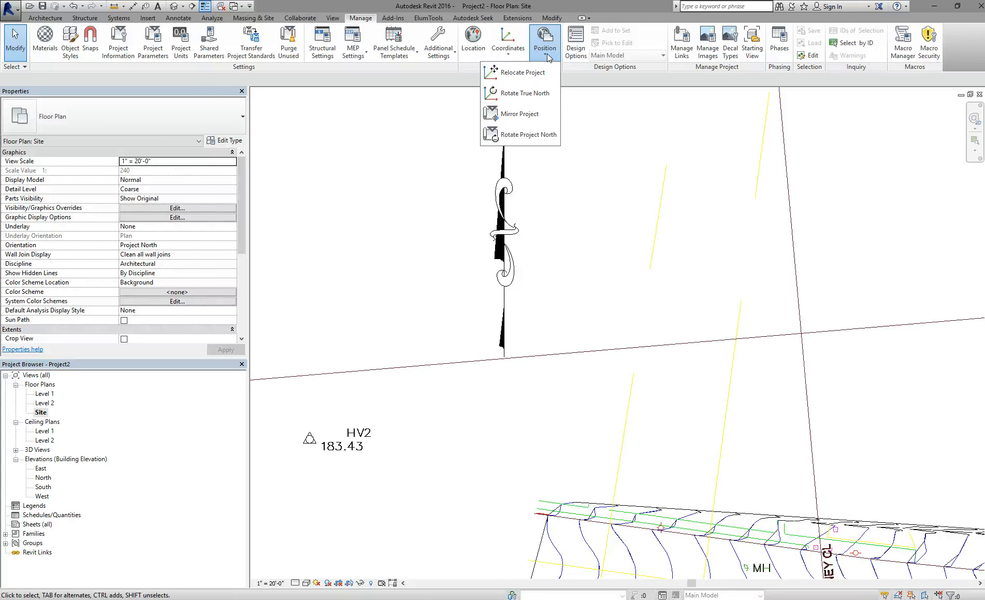
left_click(548, 54)
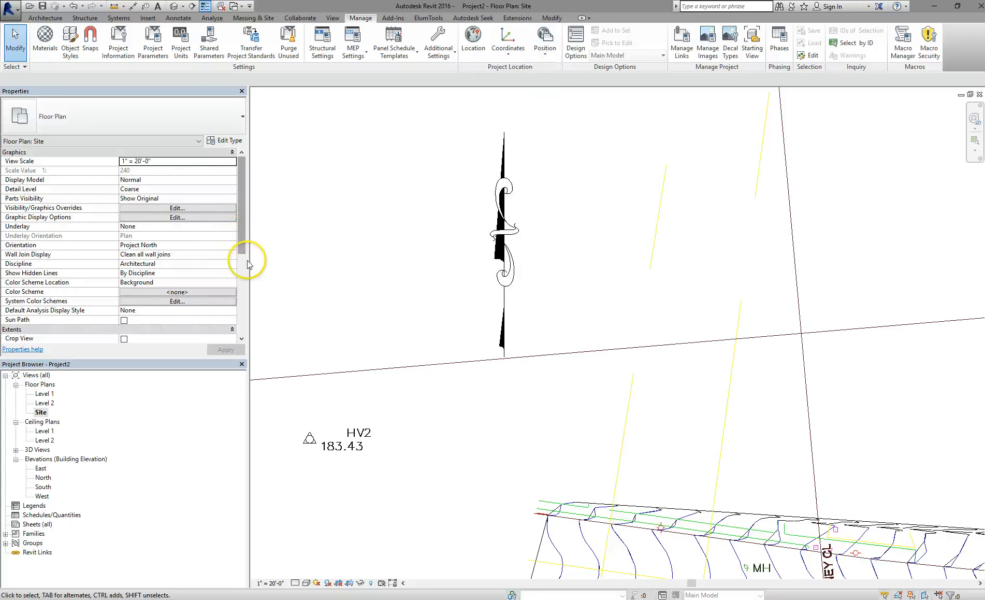
left_click_drag(242, 226, 242, 242)
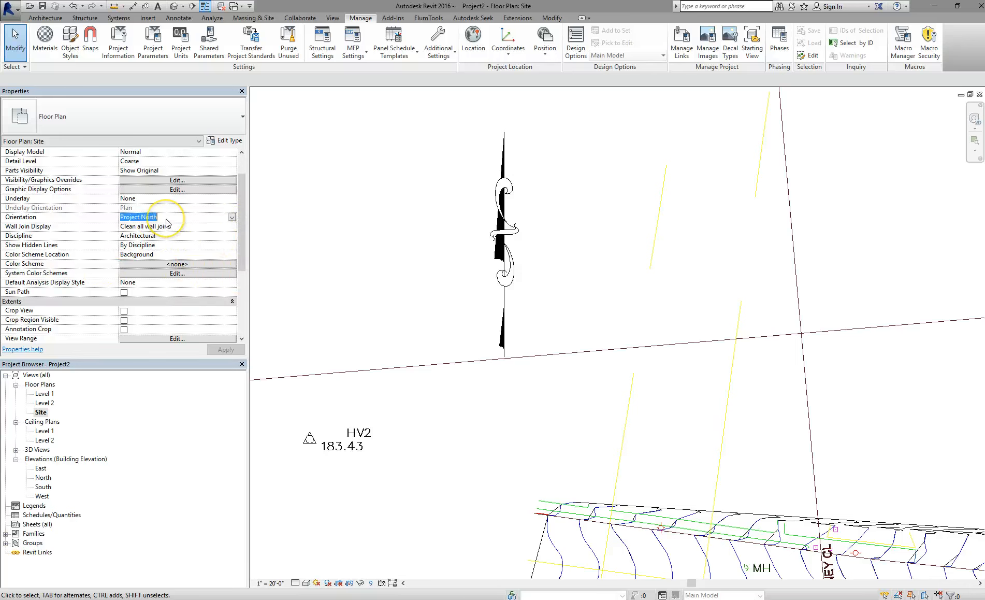
left_click(232, 217)
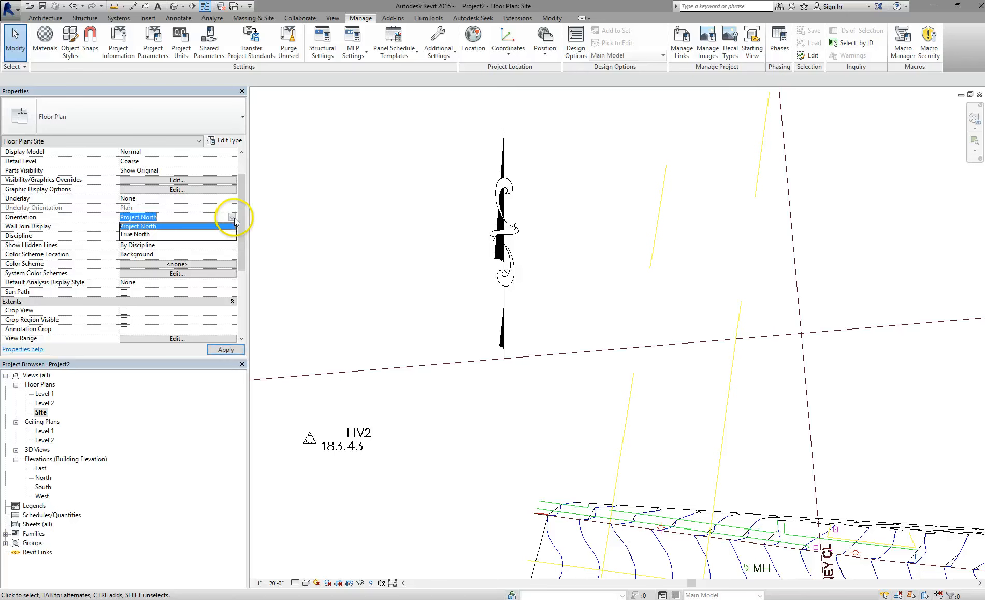
left_click(136, 234)
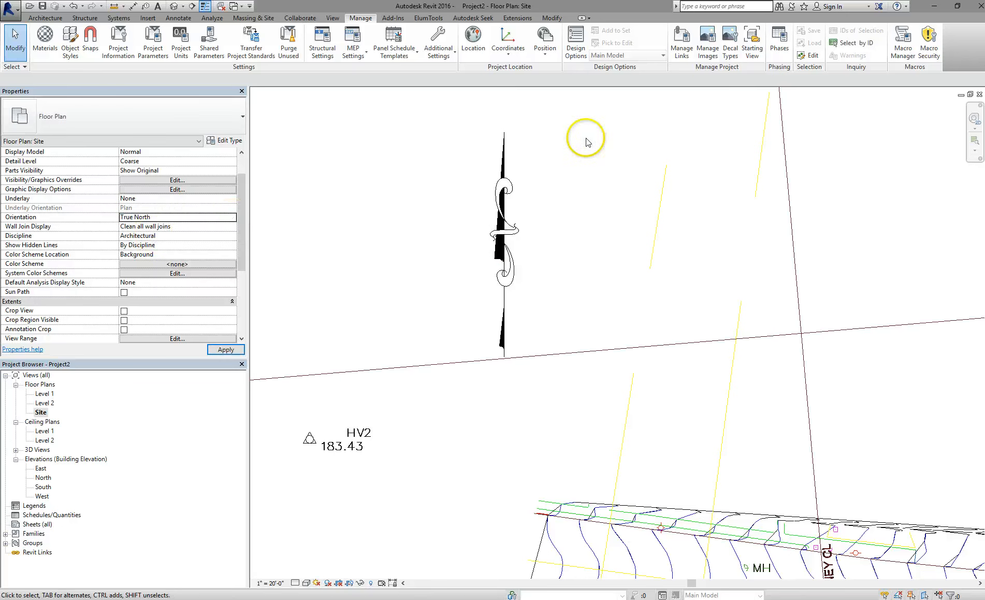
Try rotating the project's true north in the Site plan near the drawing's north arrow, and undo the rotation.
left_click(544, 44)
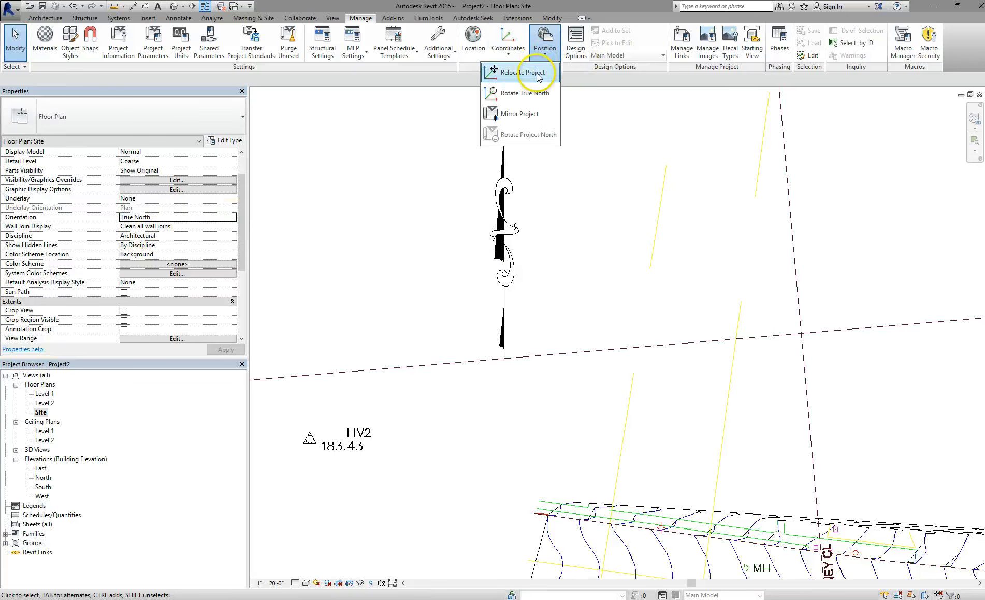
left_click(535, 99)
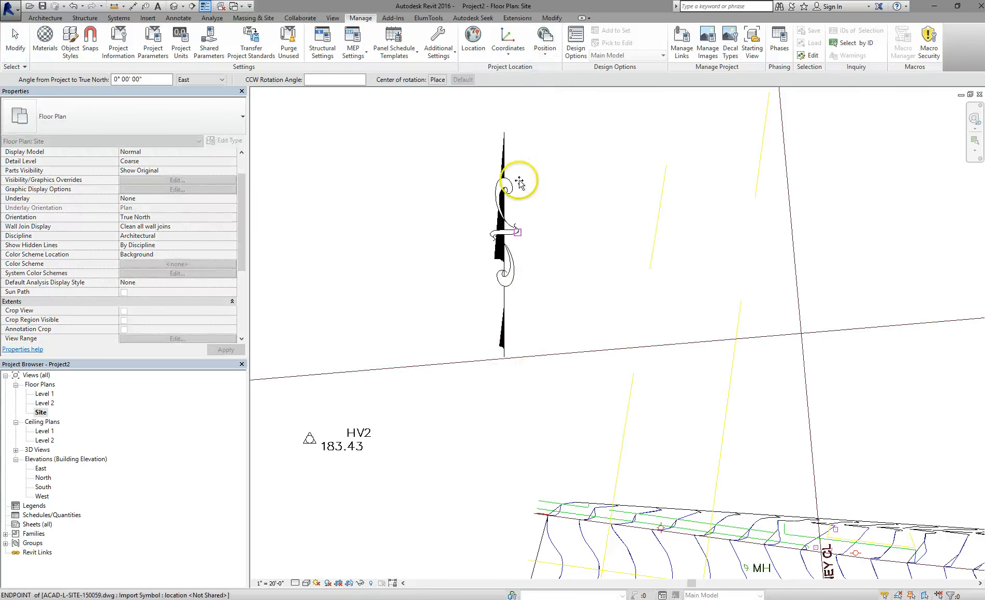
left_click(506, 298)
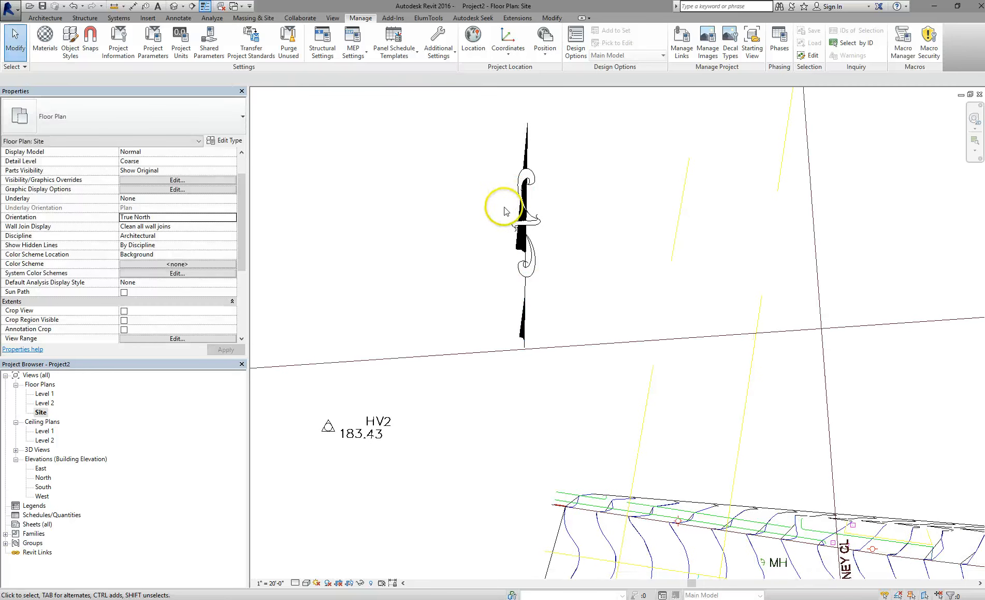
key("ctrl+z")
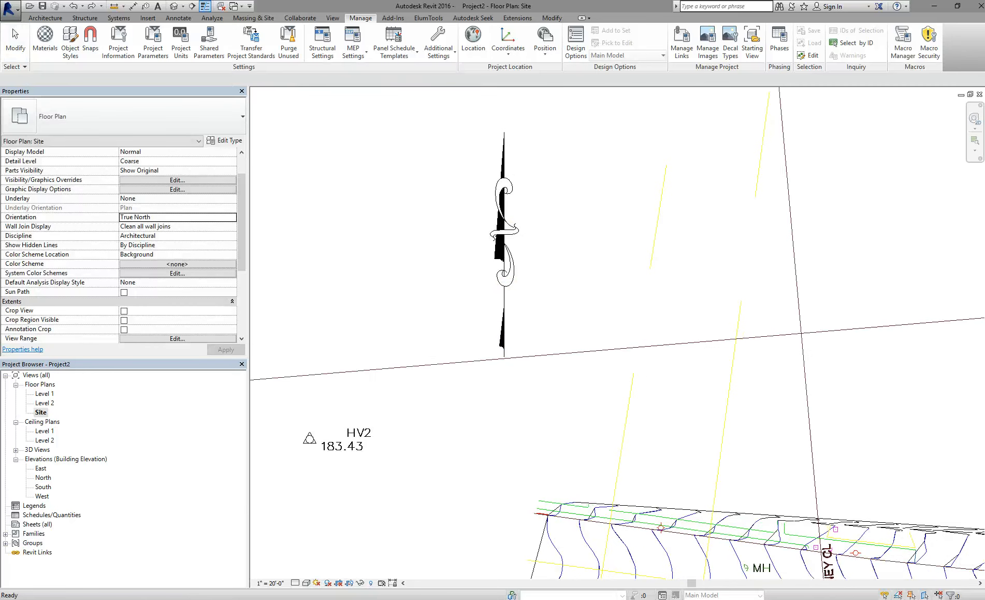
Examine the parking lot and its surrounding contours along the toposurface's west side in the Site plan.
scroll(519, 393, "down", 1)
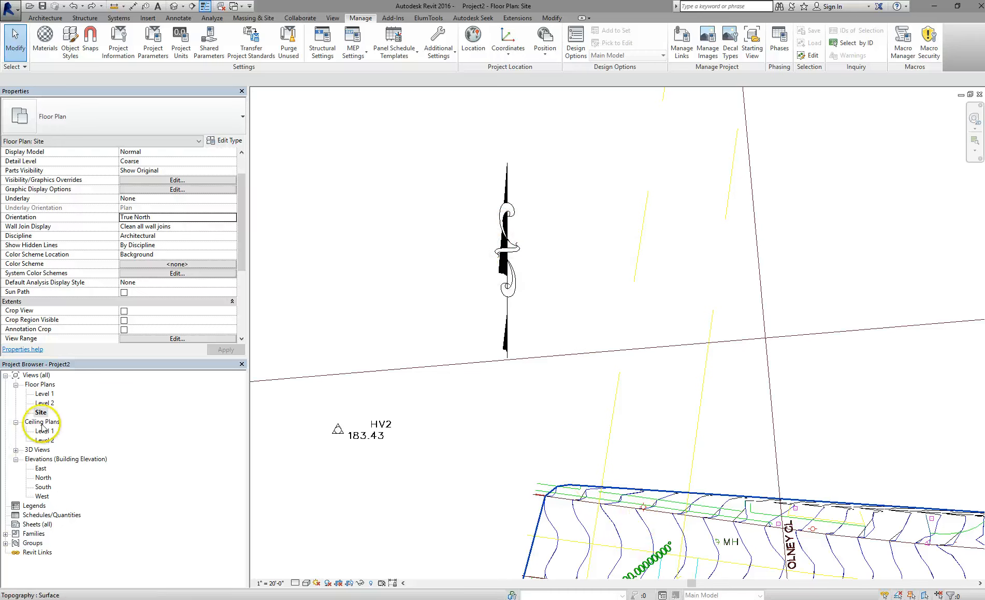
scroll(523, 439, "down", 3)
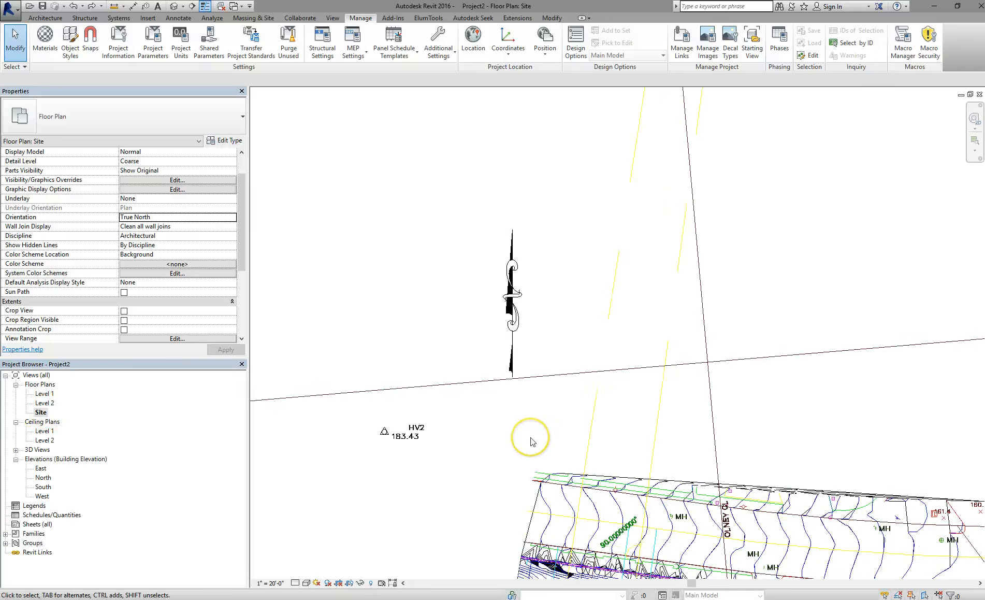
scroll(530, 441, "down", 3)
middle_click_drag(527, 440, 445, 158)
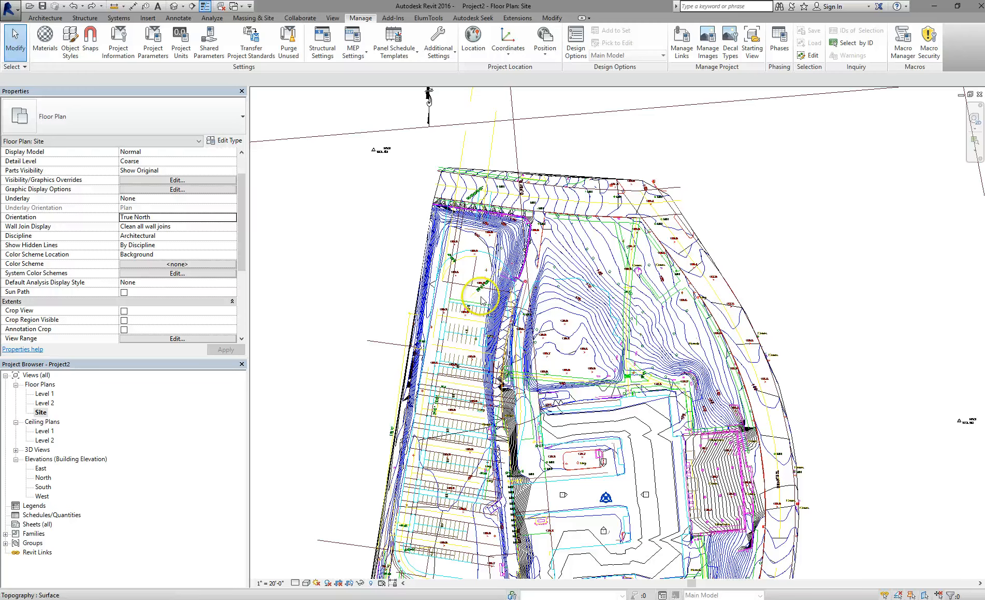
scroll(480, 312, "up", 2)
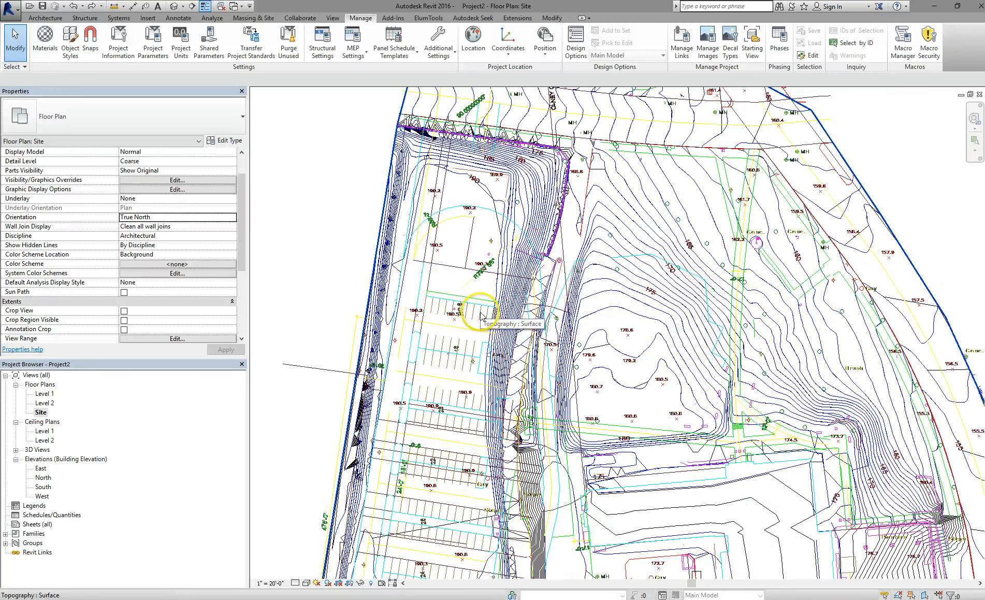
scroll(481, 312, "up", 1)
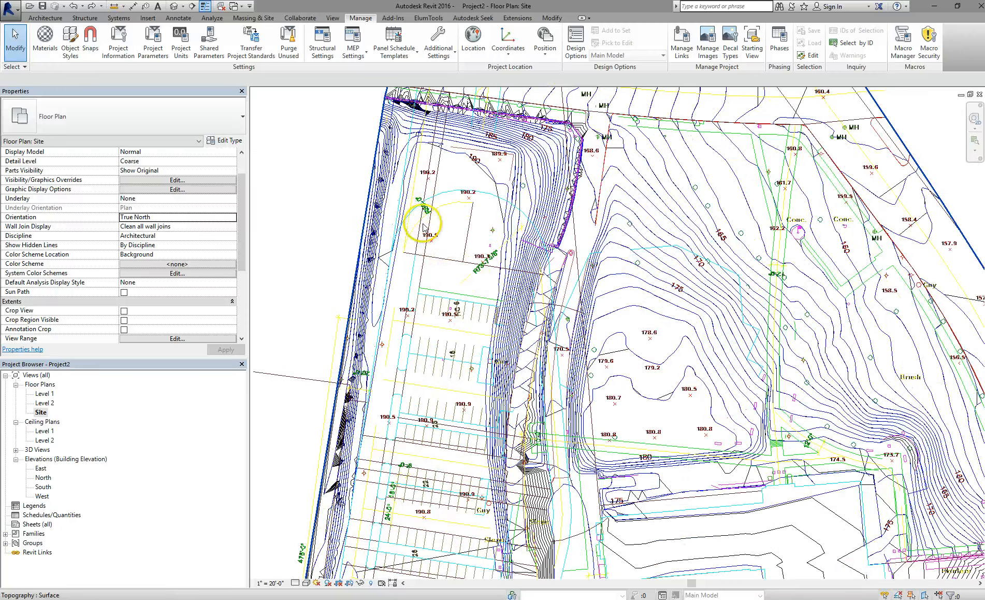
scroll(422, 218, "up", 1)
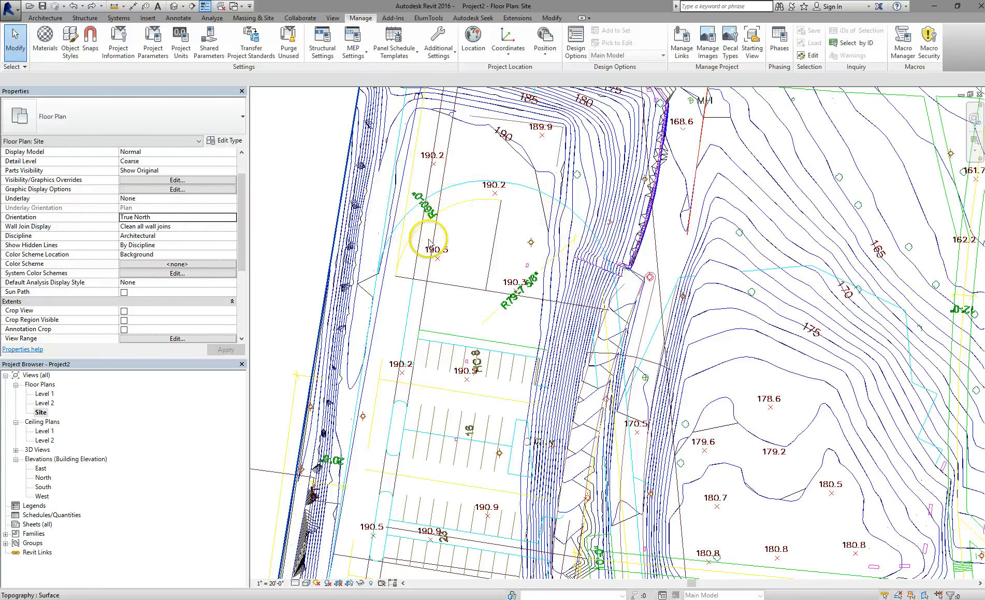
scroll(429, 241, "down", 1)
scroll(422, 237, "up", 2)
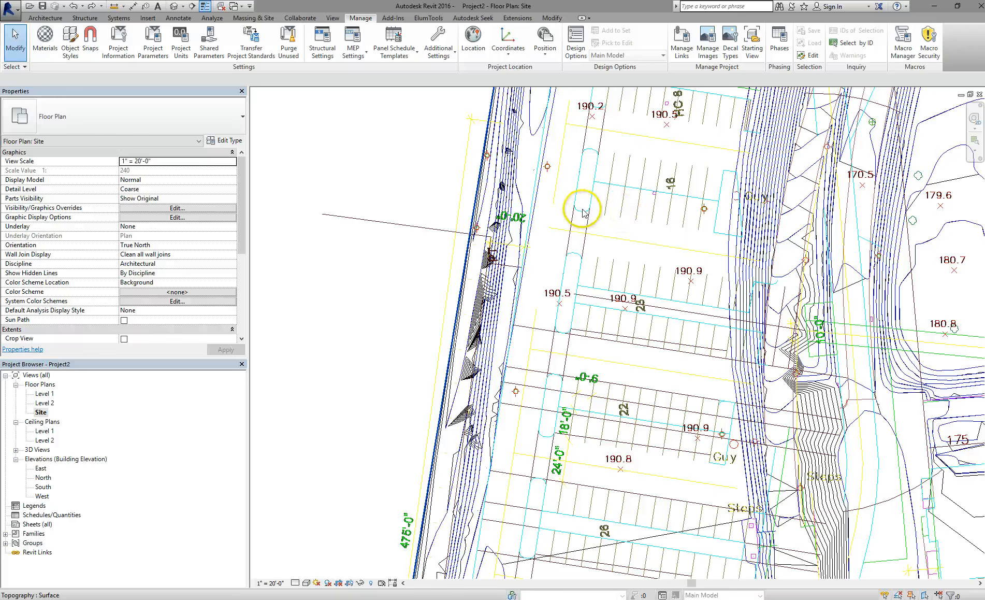
Query the parking island's curb arc in the linked ACAD-L-SITE-150059.dwg drawing to identify its layer.
left_click(606, 184)
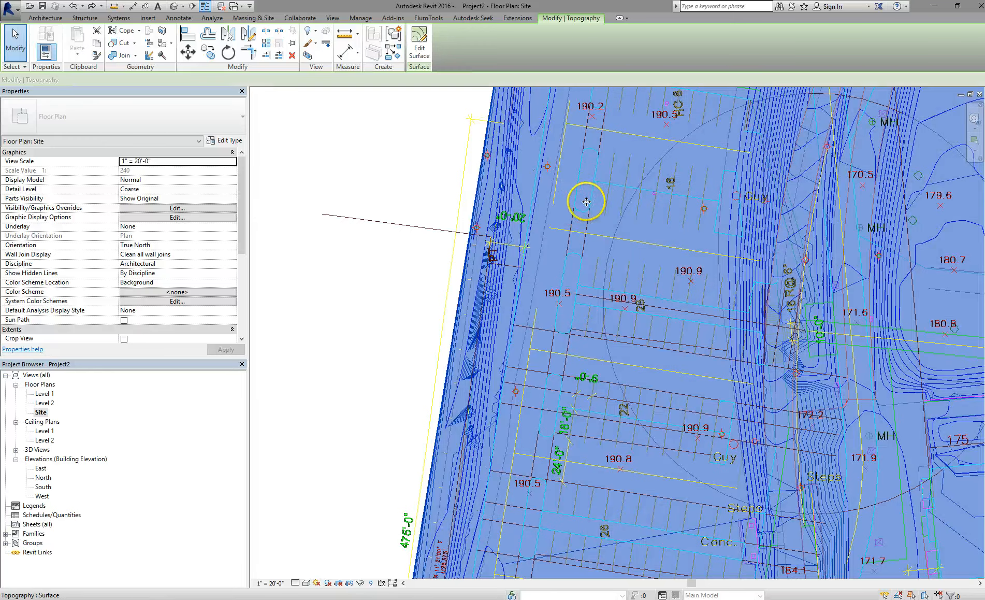
key("Escape")
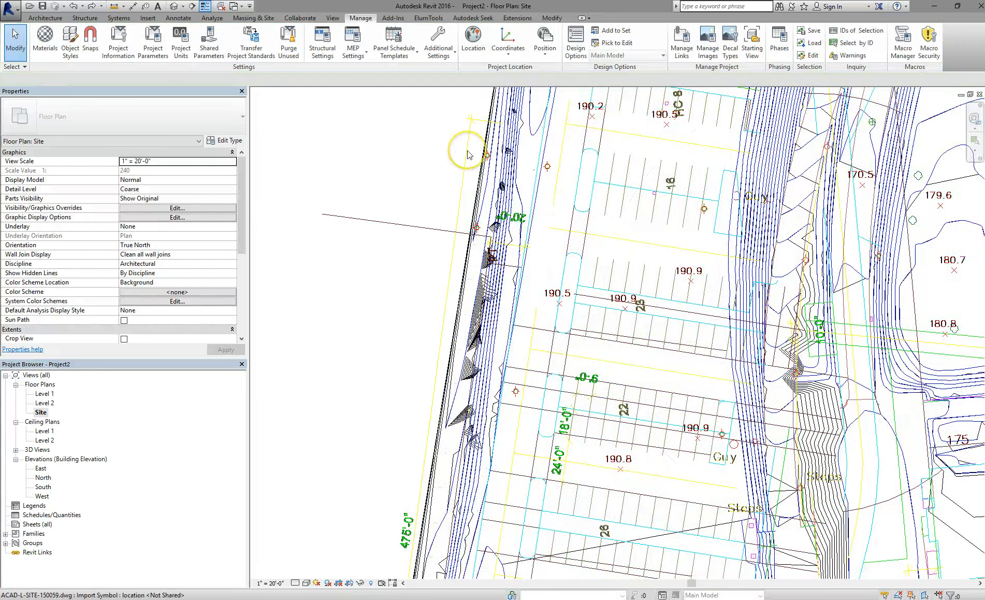
left_click(468, 150)
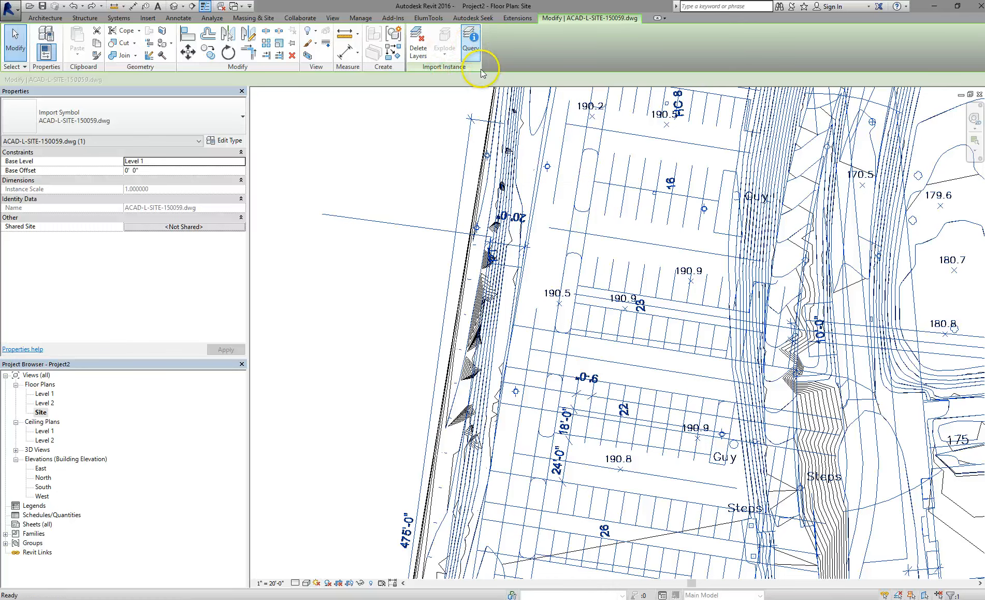
left_click(470, 41)
left_click(583, 213)
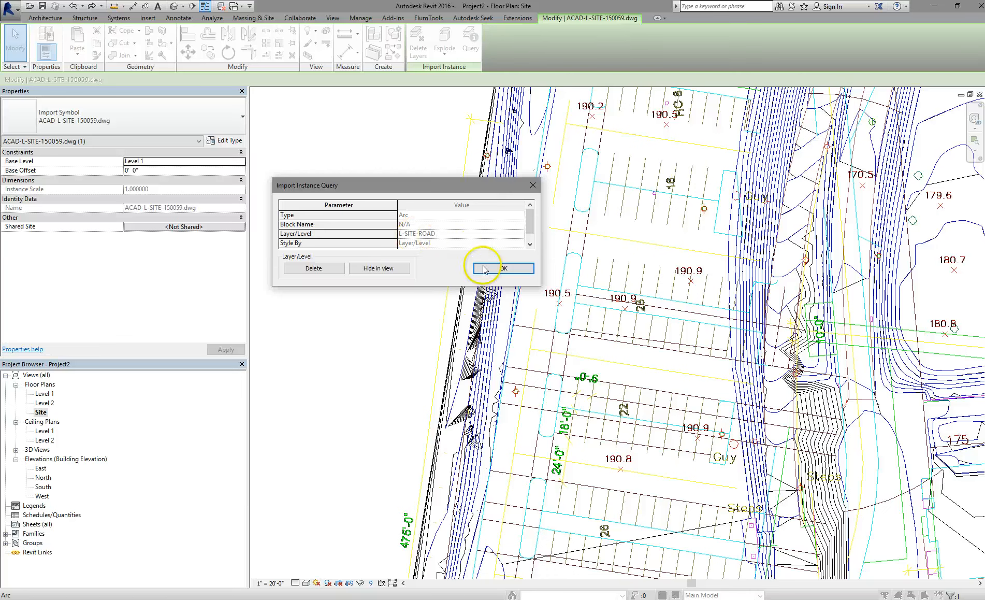
left_click(503, 268)
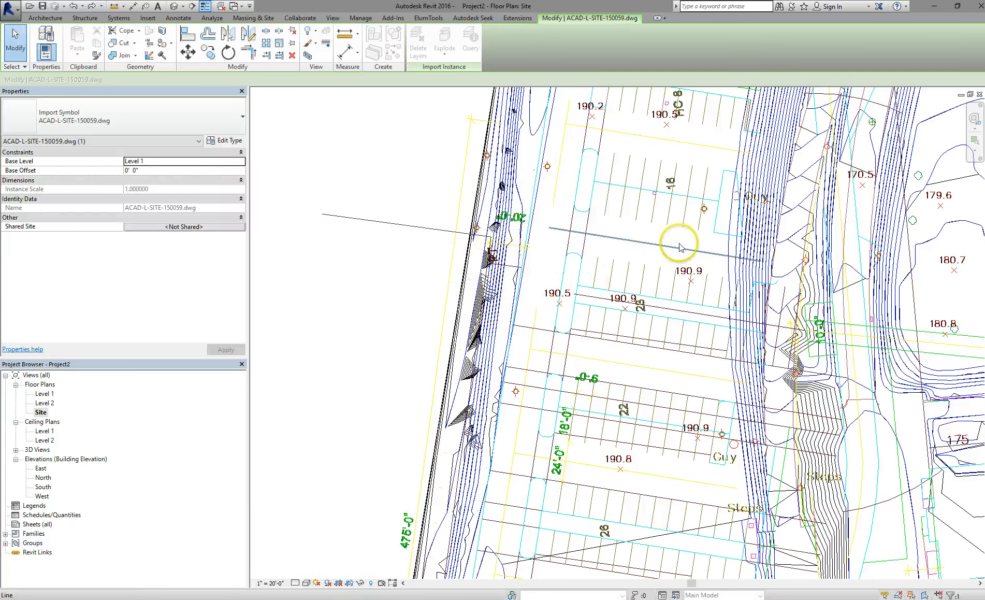
Override the line color of the L-SITE-ROAD layer in ACAD-L-SITE-150059.dwg with Red in the Site plan's visibility/graphics overrides.
left_click(333, 18)
left_click(83, 44)
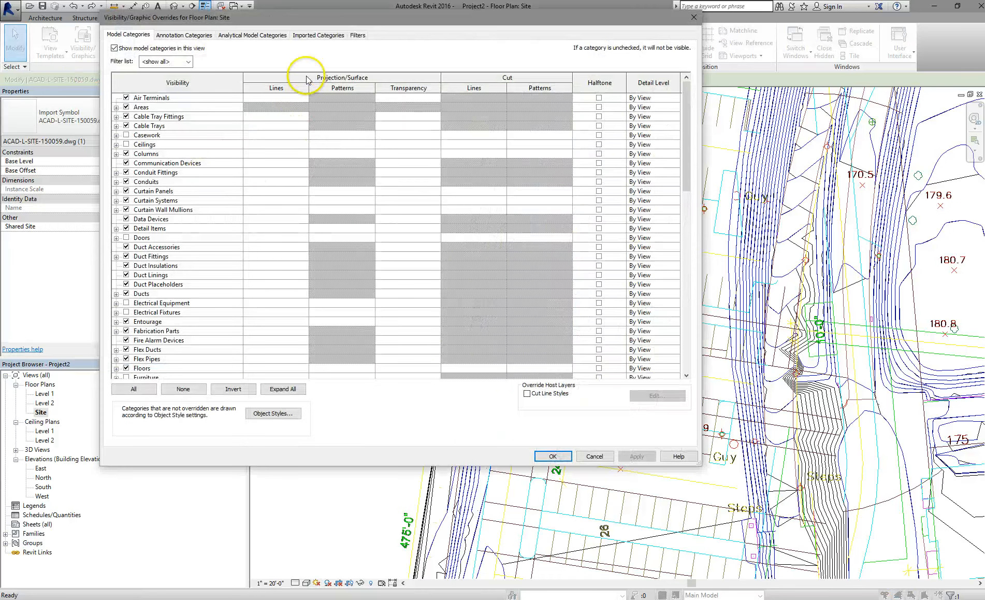
left_click(318, 35)
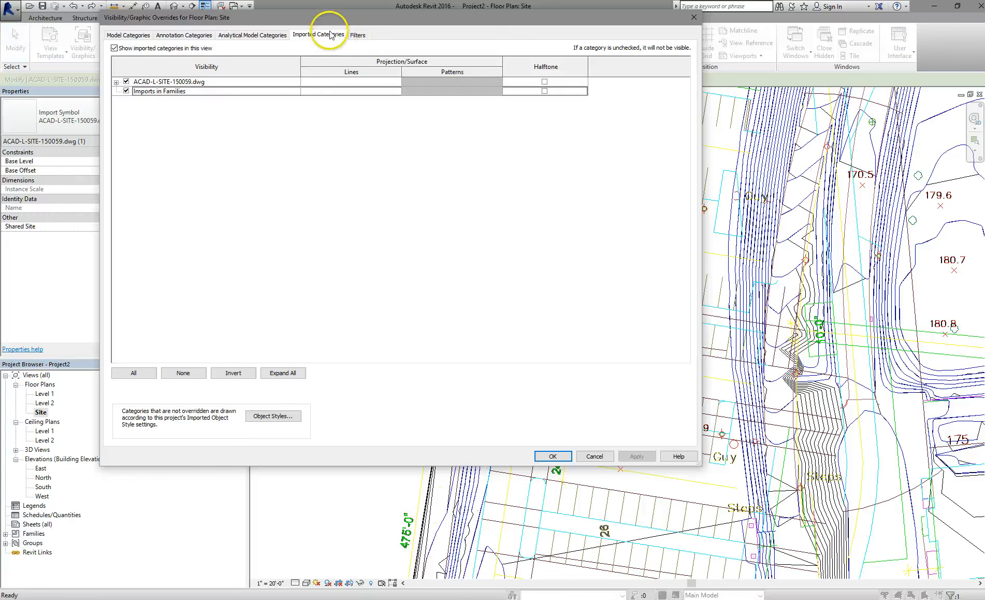
left_click(116, 82)
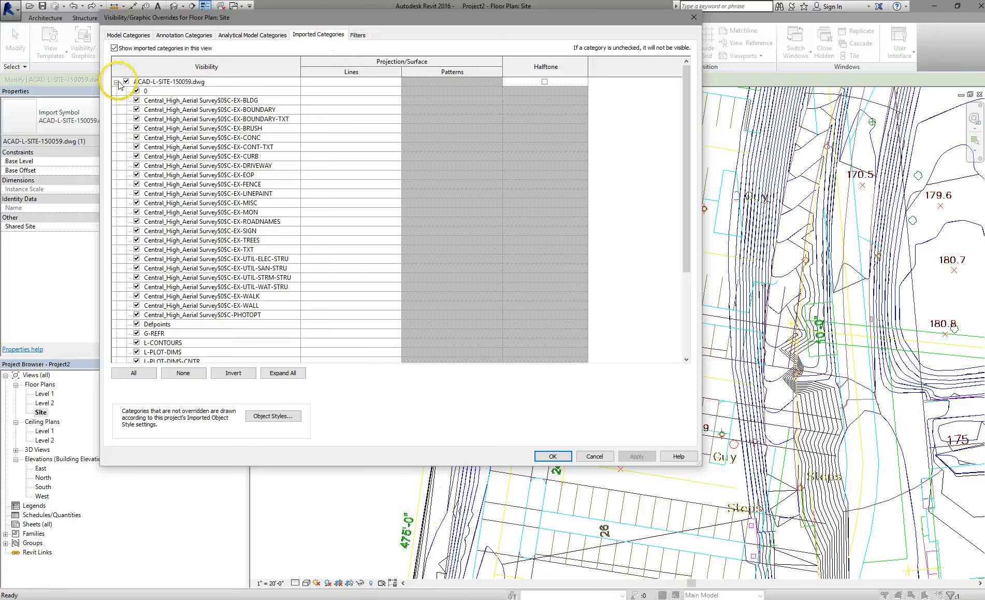
scroll(220, 211, "down", 2)
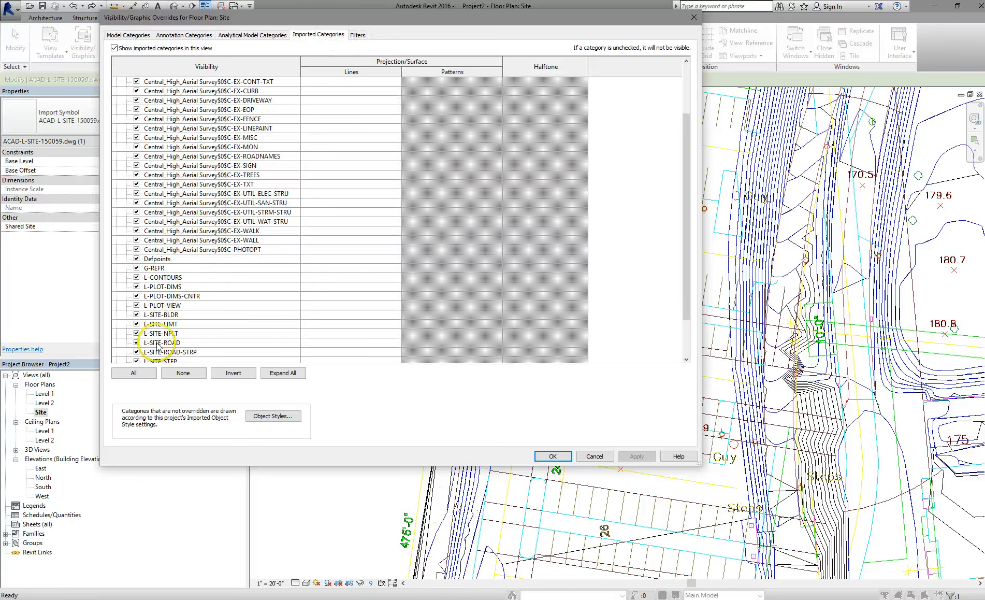
scroll(140, 350, "down", 2)
left_click(171, 288)
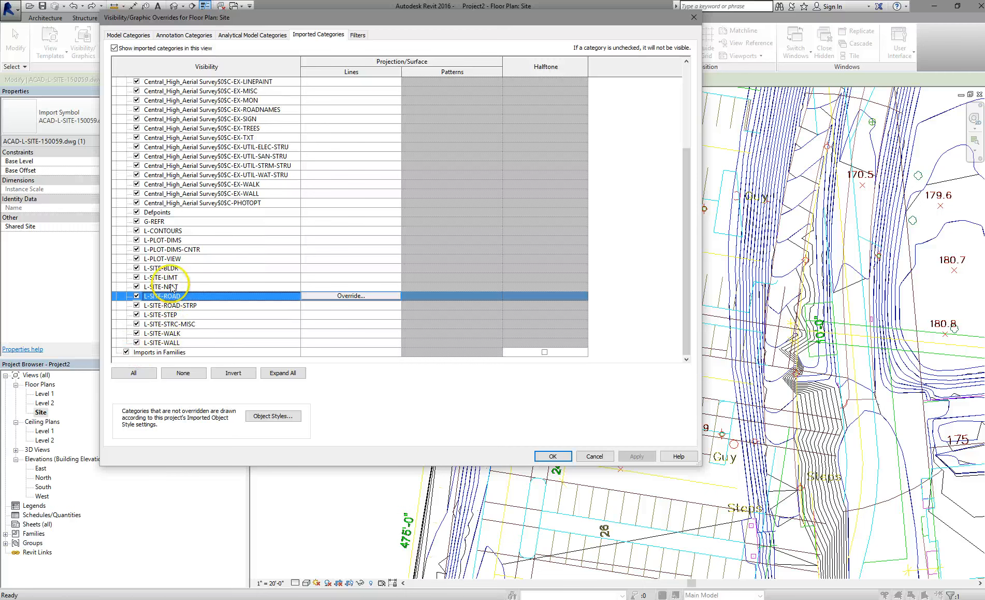
left_click(350, 295)
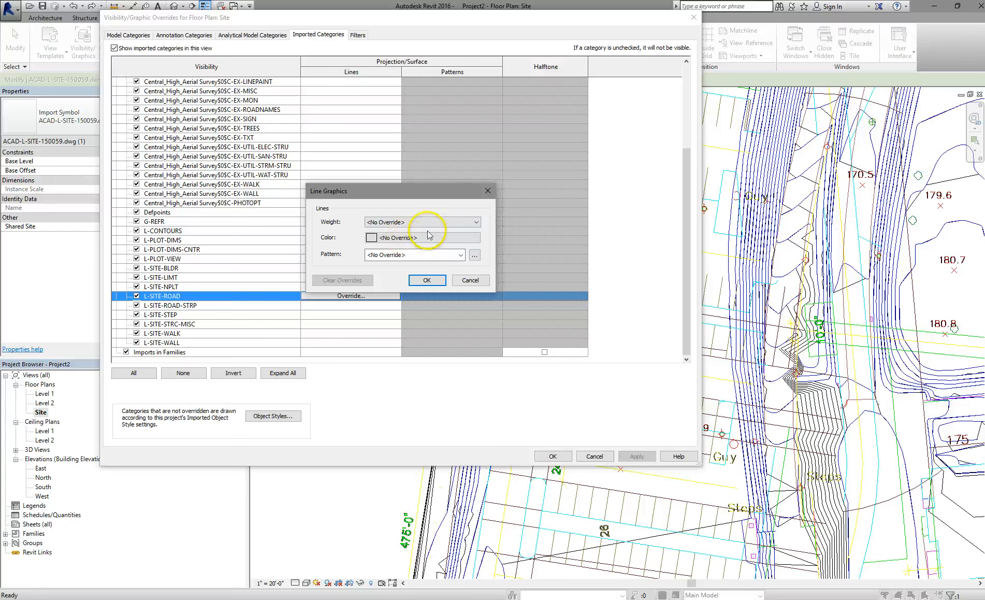
left_click(408, 239)
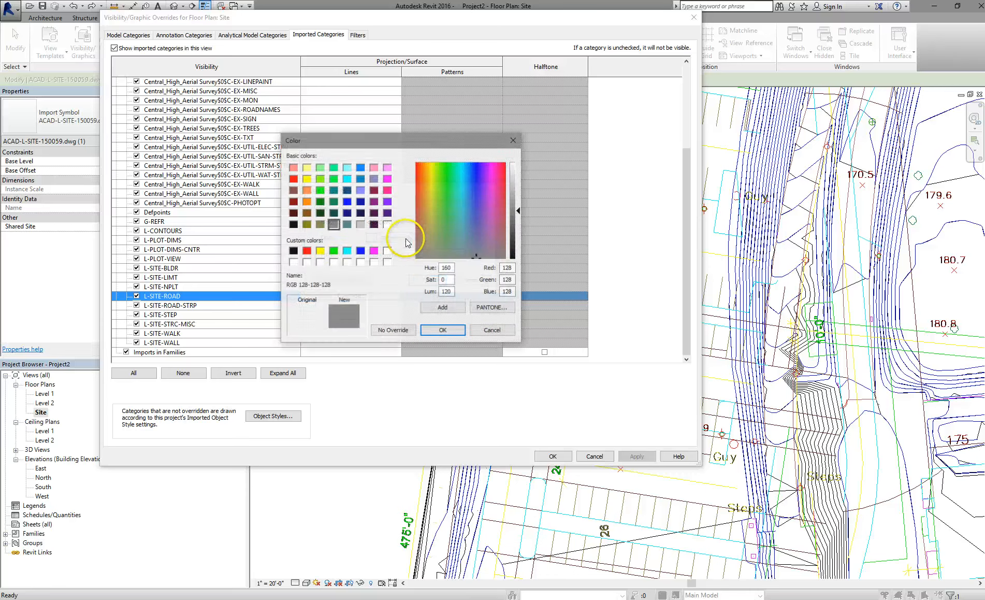
left_click(306, 251)
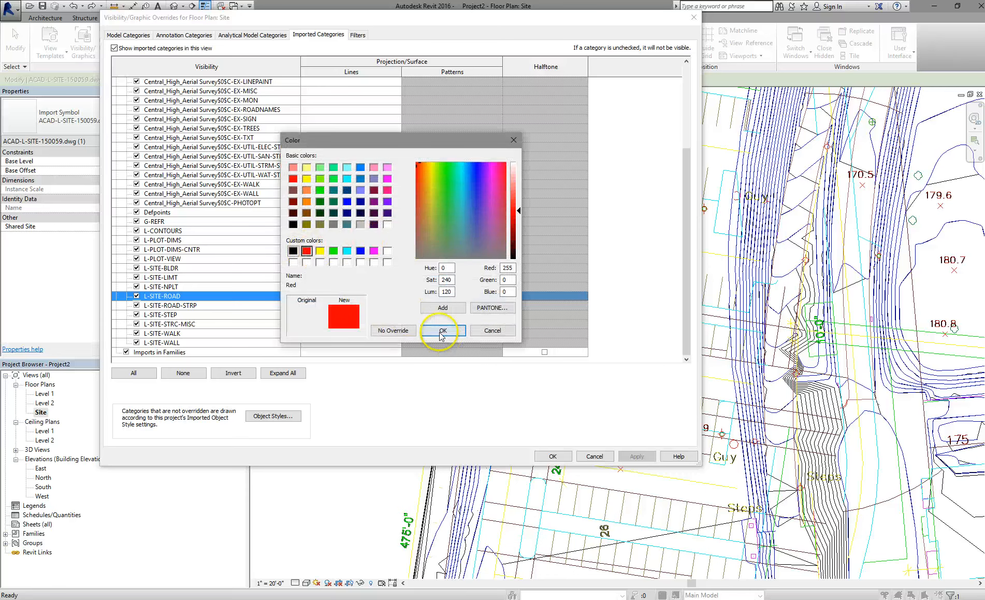
left_click(441, 331)
Set the L-SITE-ROAD layer's line weight override to 2 and apply the overrides to the Site plan.
left_click(394, 222)
left_click(371, 246)
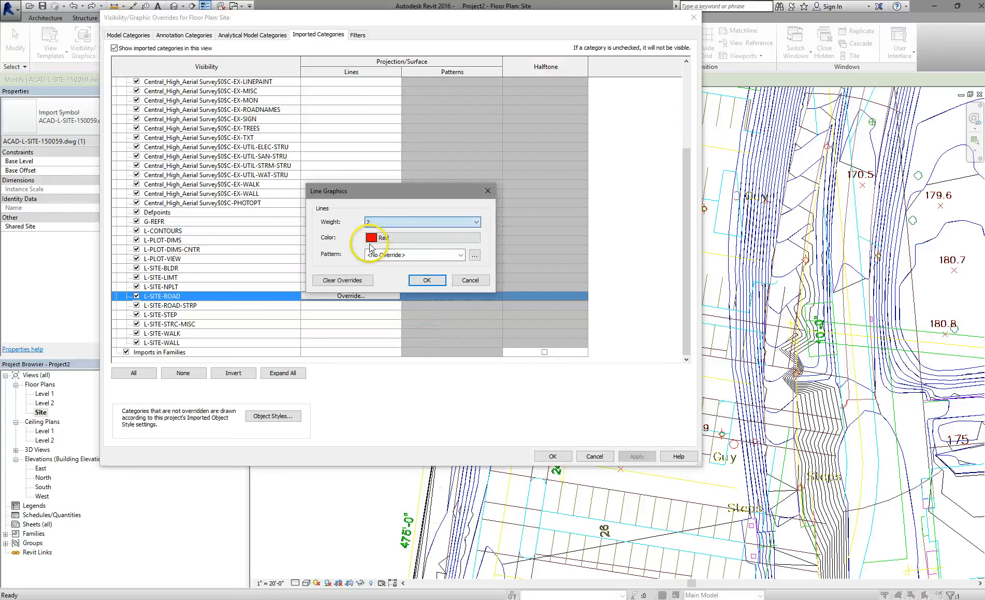
left_click(426, 280)
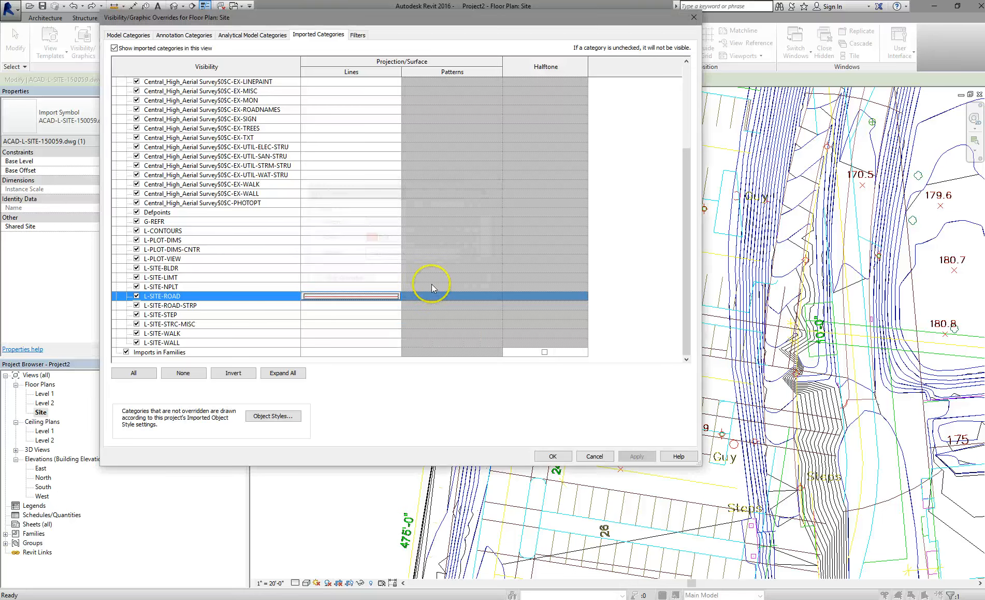
left_click(553, 456)
Examine the overridden road and curb lines along the parking lot, from the parking islands to the turnaround at its north end.
scroll(574, 264, "up", 3)
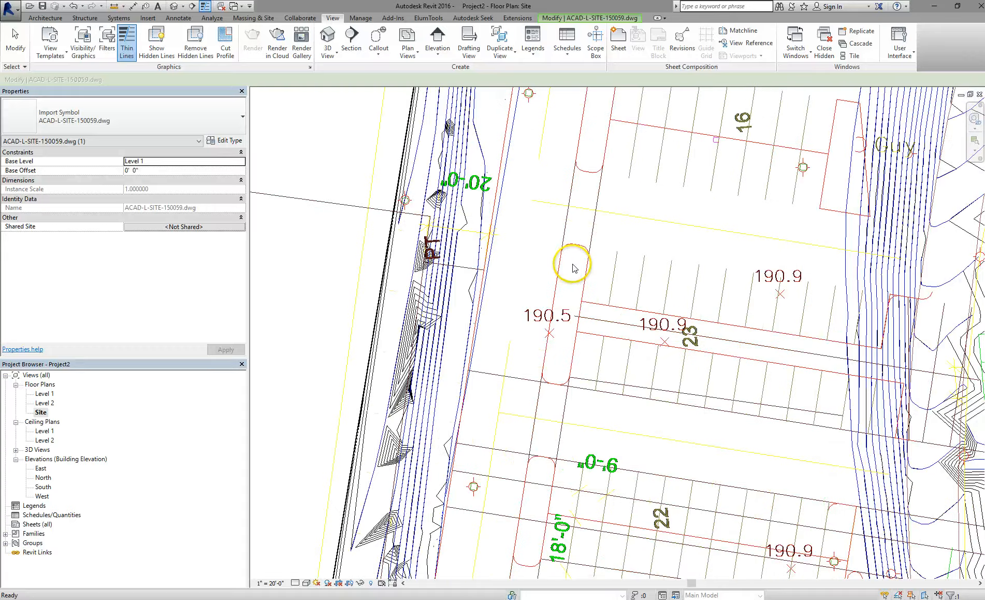
key("Escape")
scroll(573, 268, "up", 2)
scroll(568, 267, "down", 3)
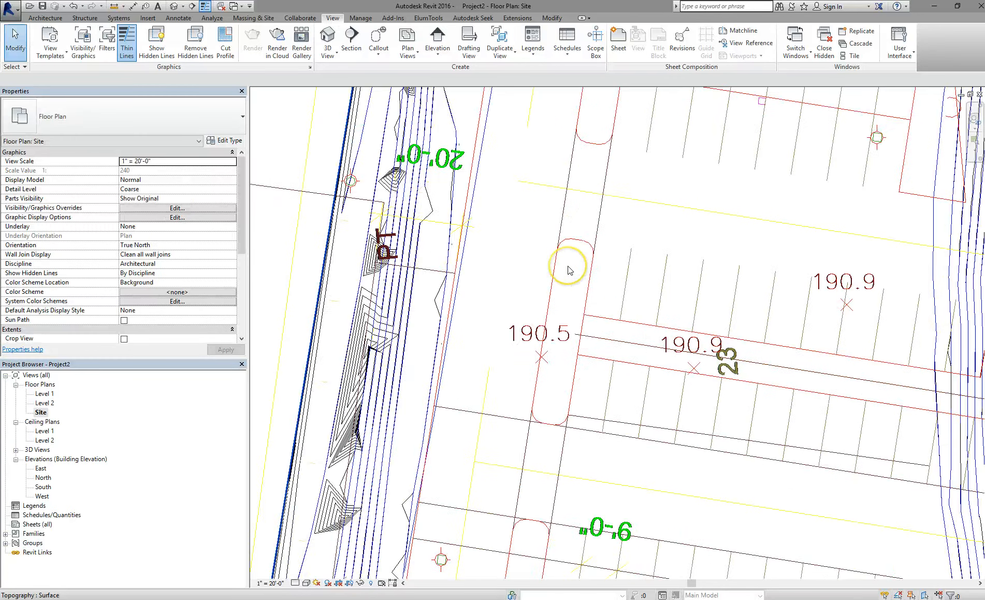
scroll(574, 268, "down", 1)
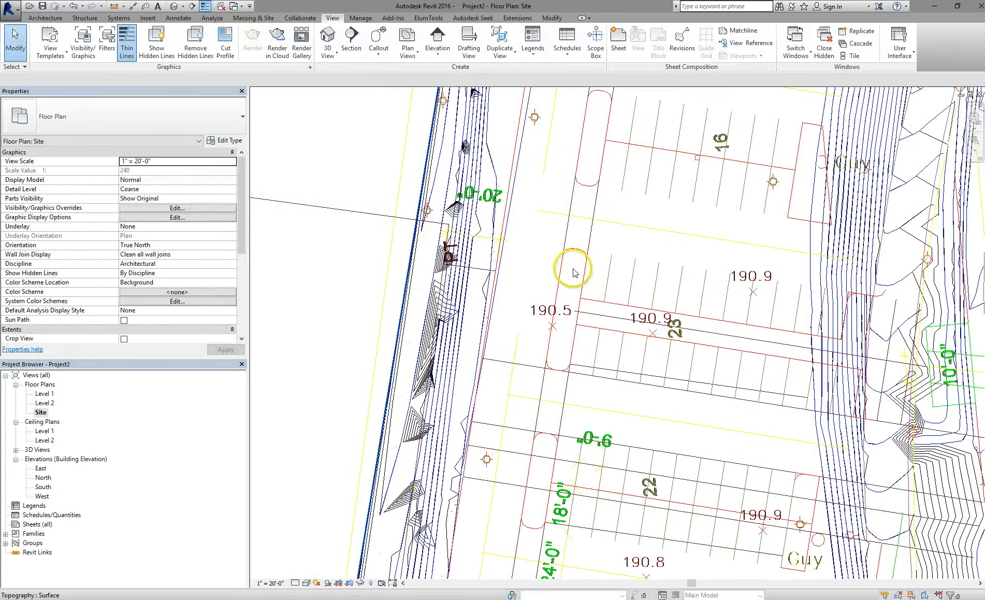
middle_click_drag(573, 269, 523, 359)
middle_click_drag(488, 198, 439, 367)
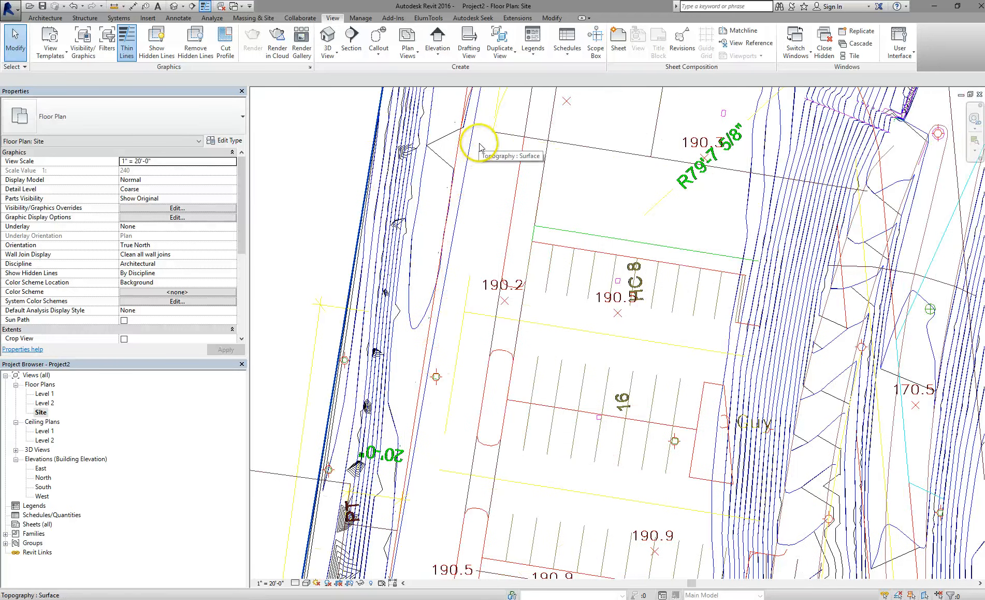
middle_click_drag(479, 145, 391, 368)
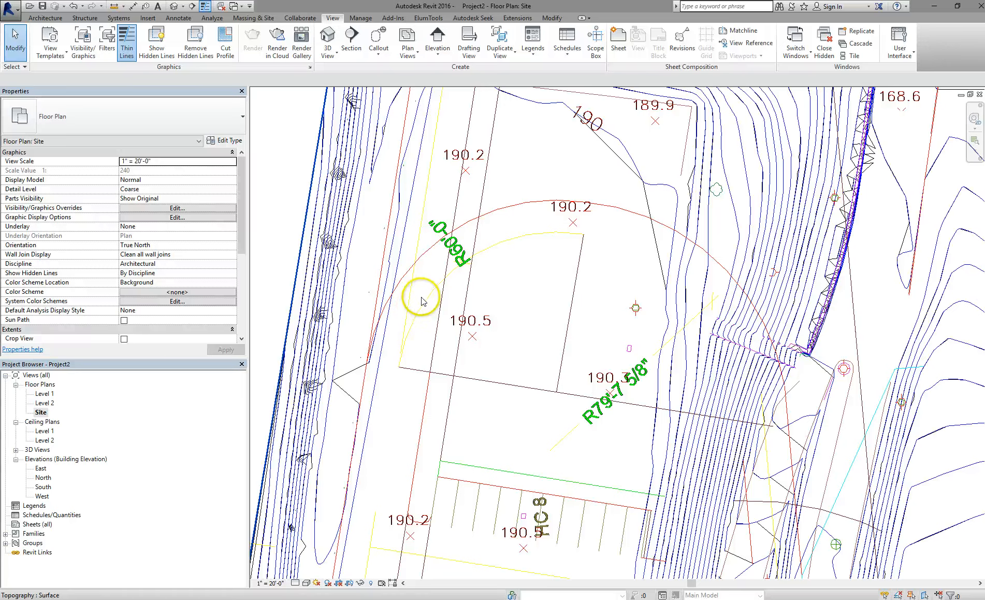
scroll(442, 318, "down", 1)
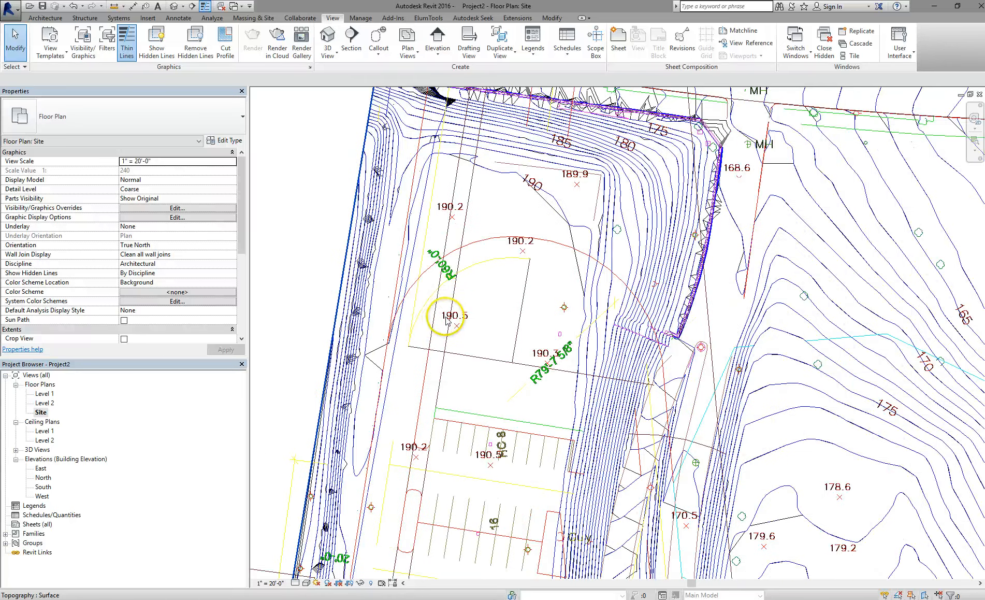
scroll(447, 320, "down", 1)
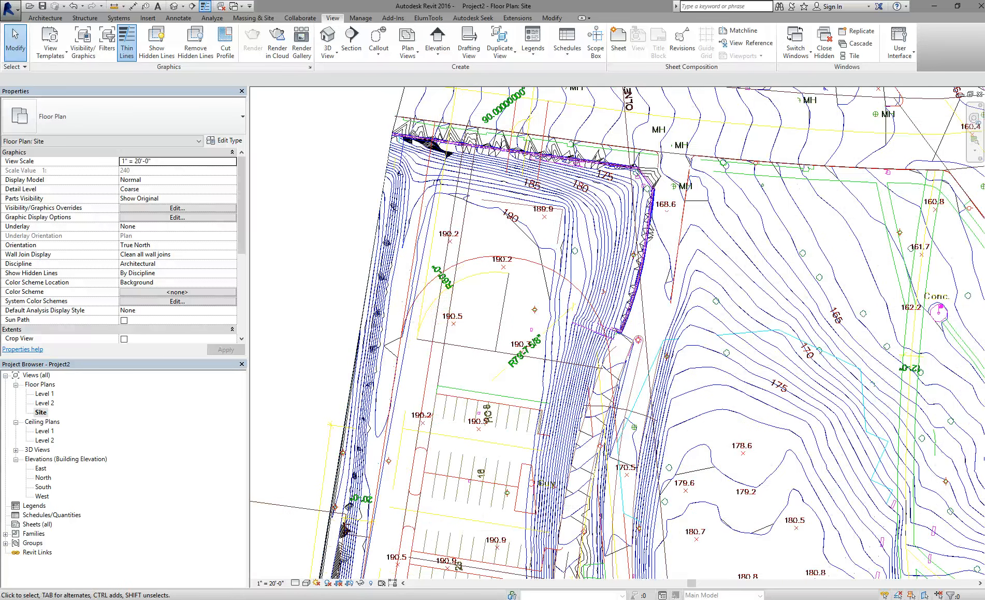
left_click(254, 19)
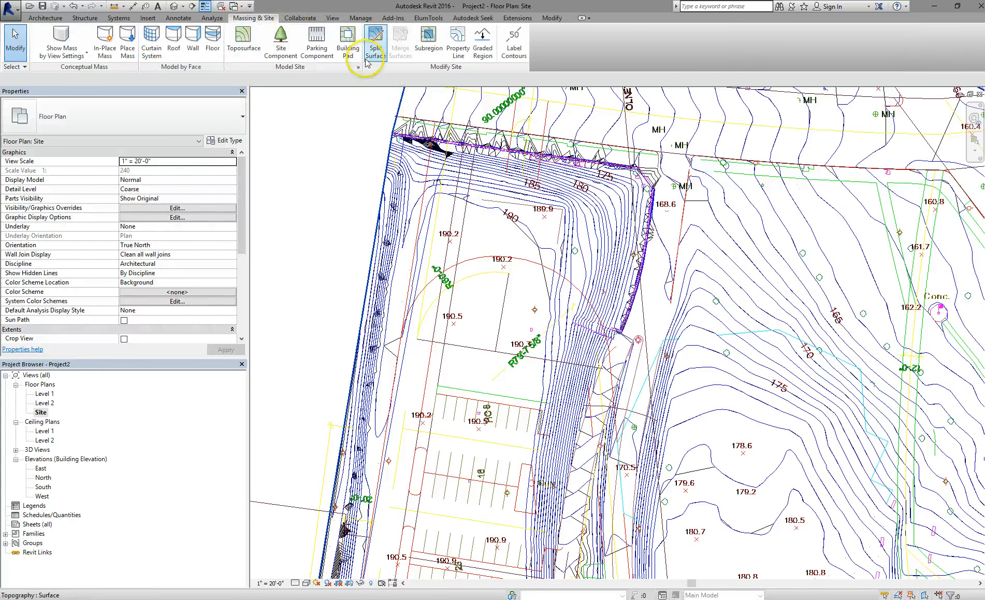
left_click(429, 37)
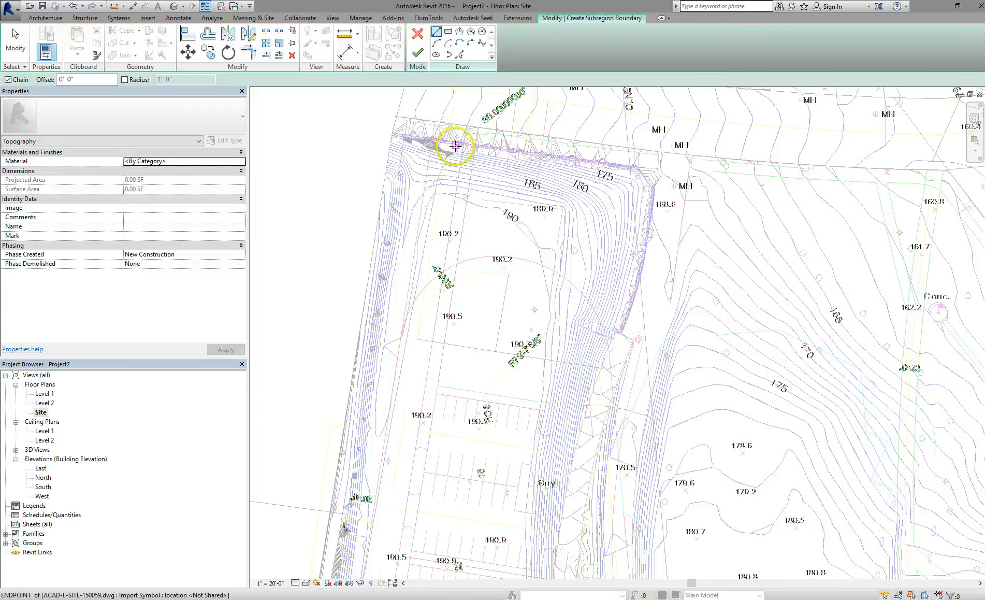
scroll(451, 143, "up", 1)
scroll(451, 143, "up", 1)
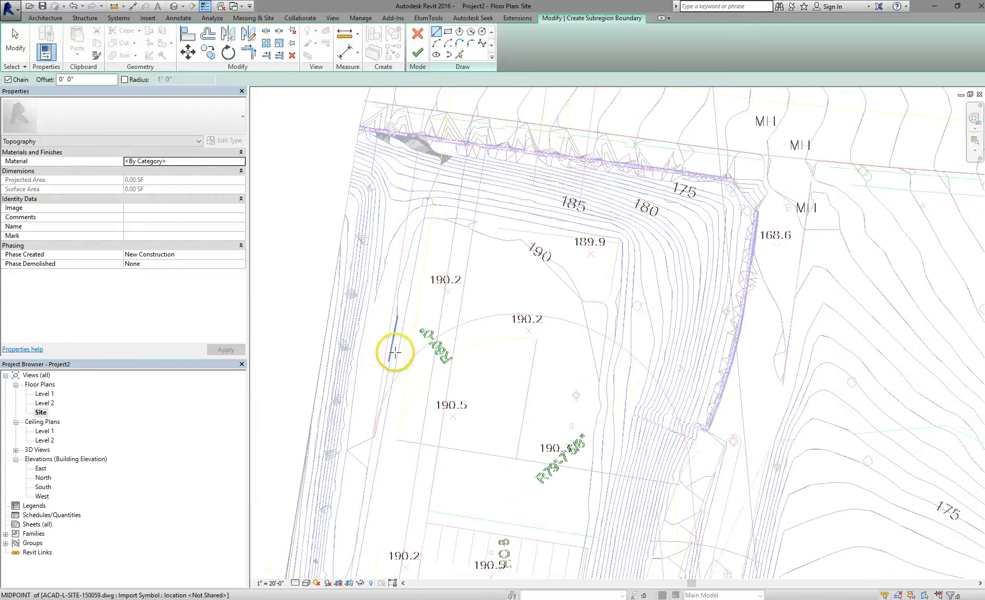
scroll(393, 350, "up", 2)
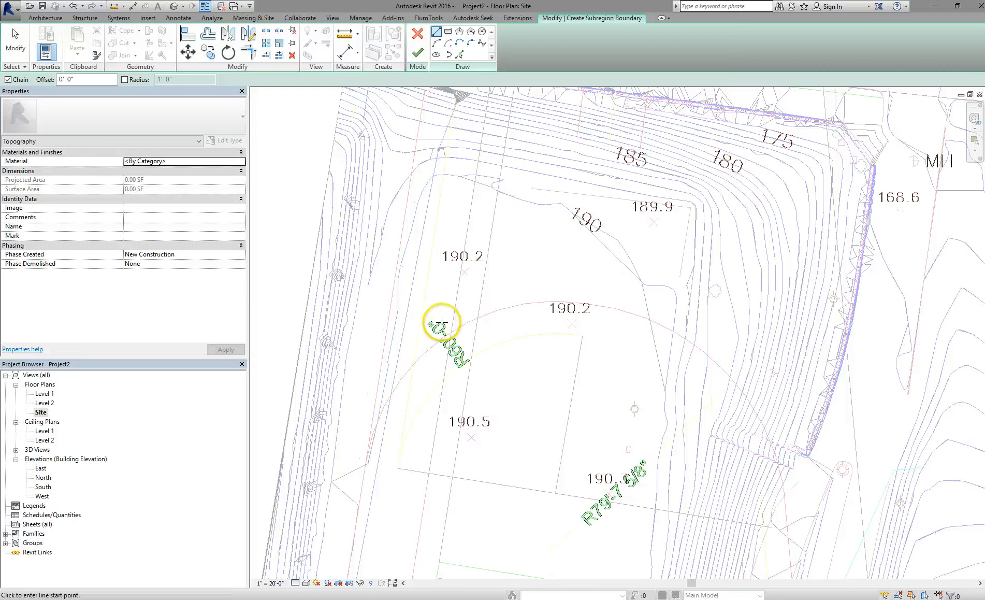
scroll(414, 323, "down", 3)
scroll(432, 329, "down", 2)
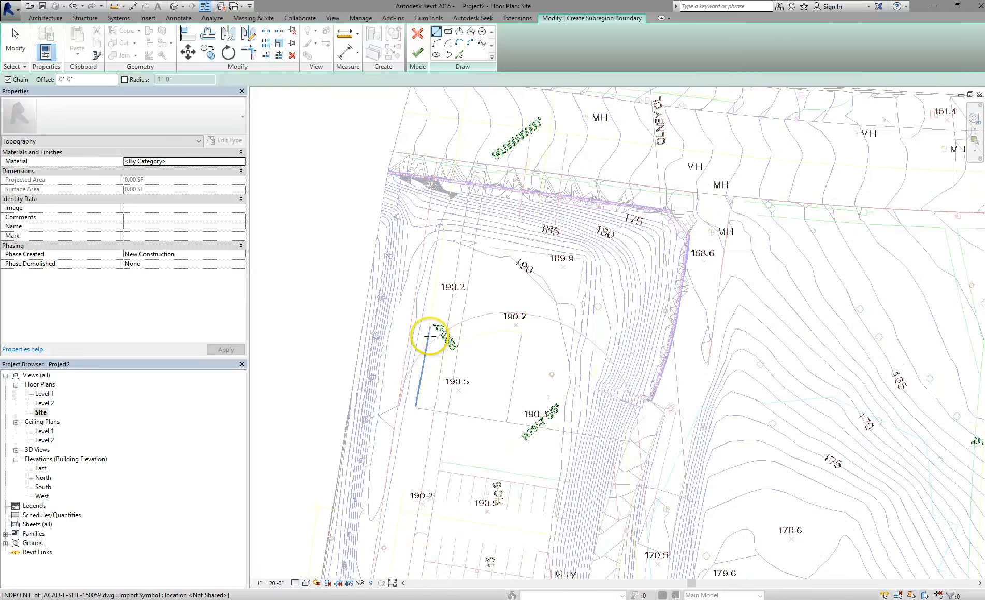
middle_click_drag(430, 337, 517, 120)
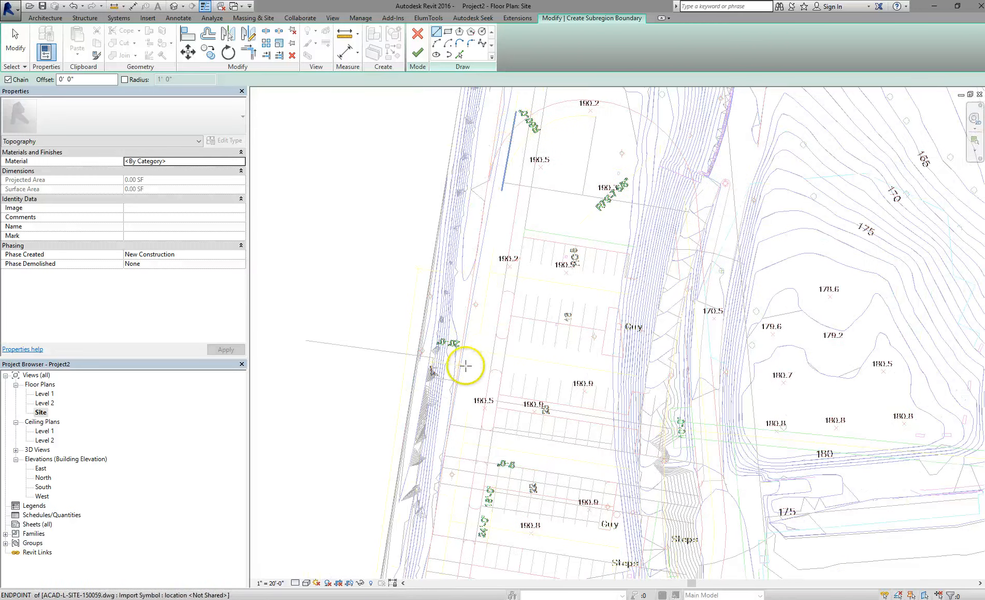
middle_click_drag(471, 363, 491, 151)
middle_click_drag(490, 63, 491, 62)
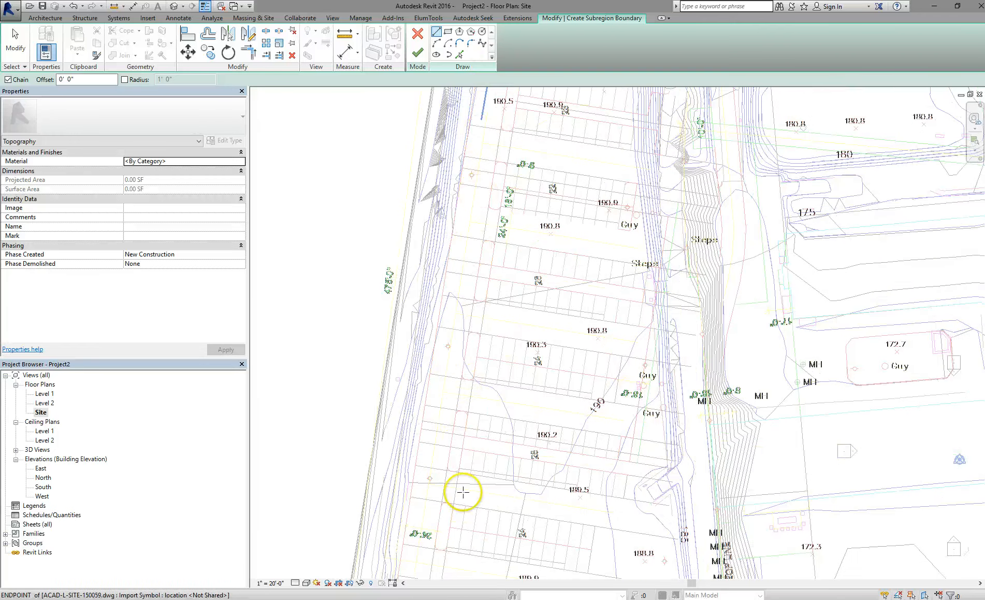
scroll(461, 484, "down", 1)
middle_click_drag(492, 414, 504, 178)
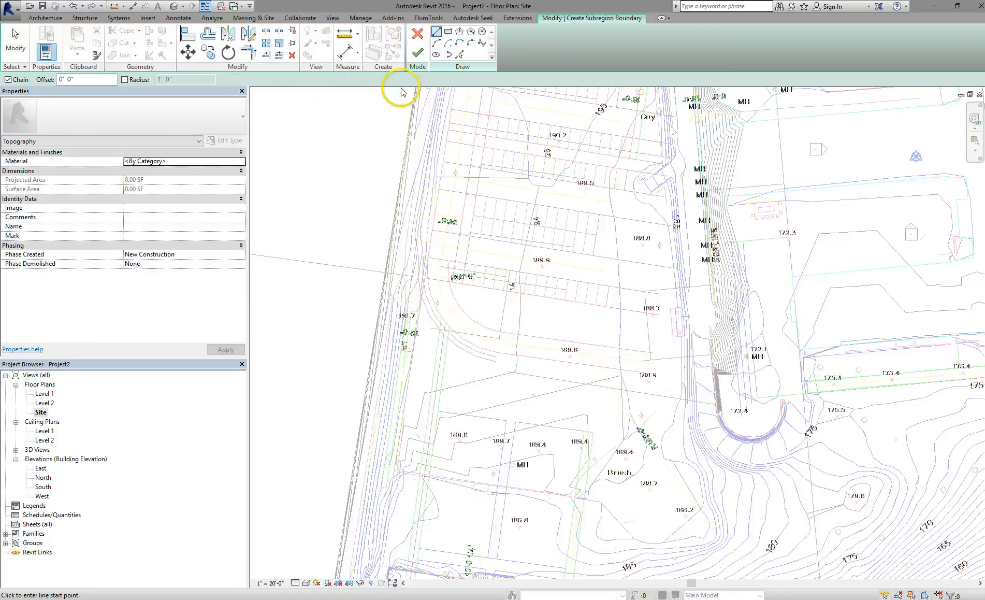
left_click(418, 34)
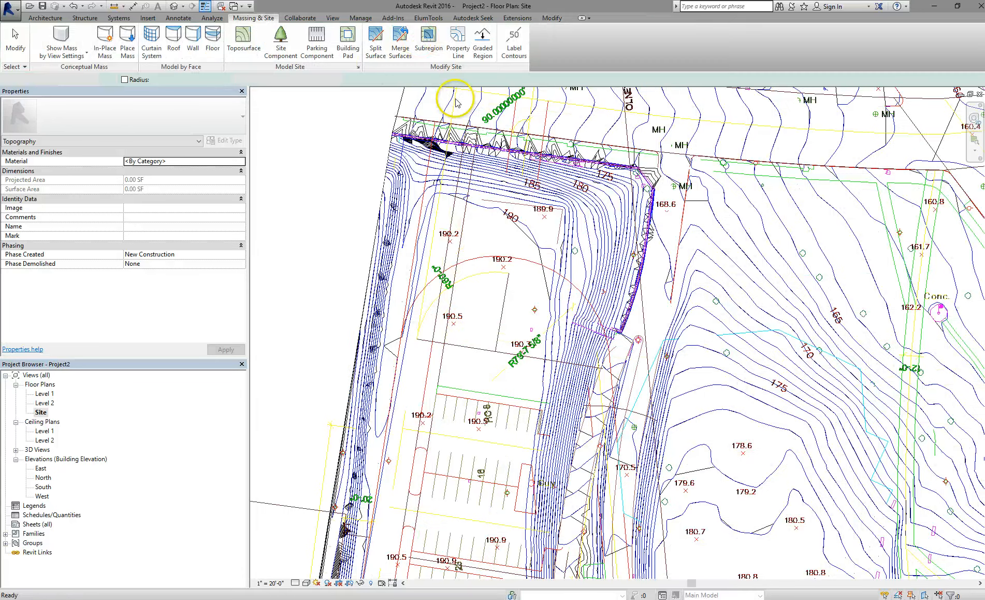
left_click(198, 538)
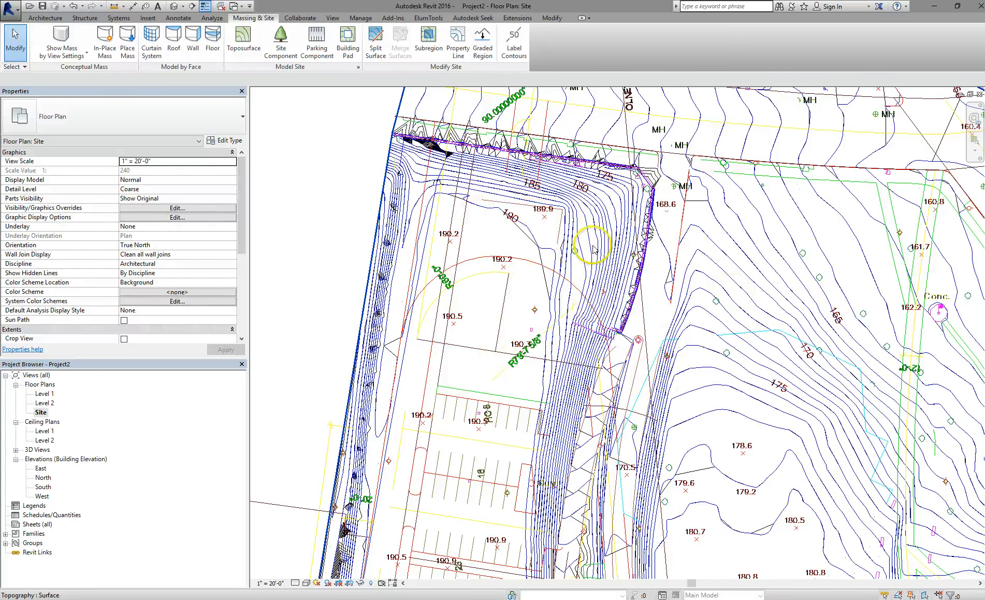
Turn off the visibility of the ACAD-L-SITE-150059.dwg layers from 0 through G-REFR in the Site plan.
key("v")
key("g")
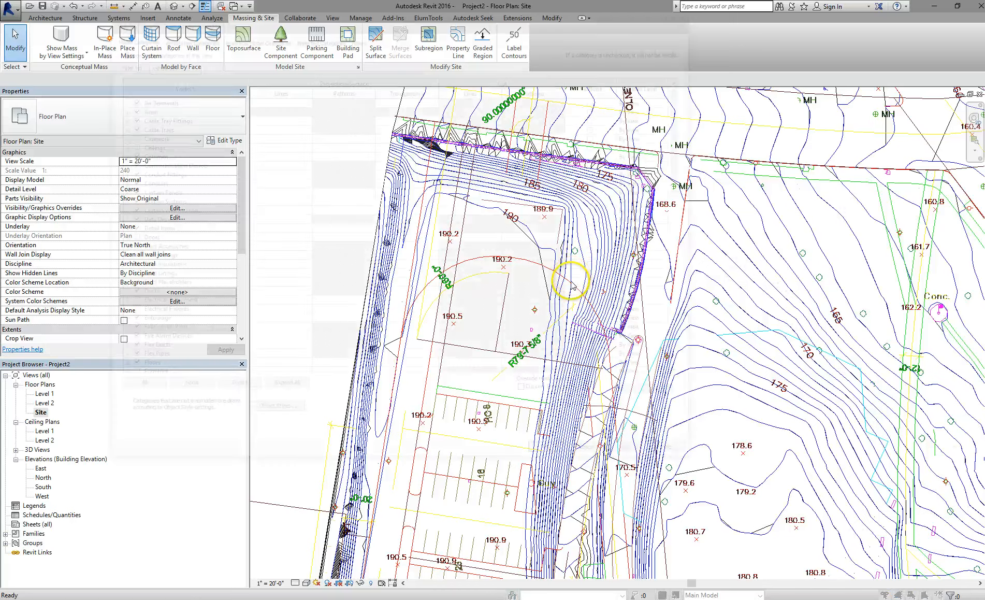
left_click(319, 35)
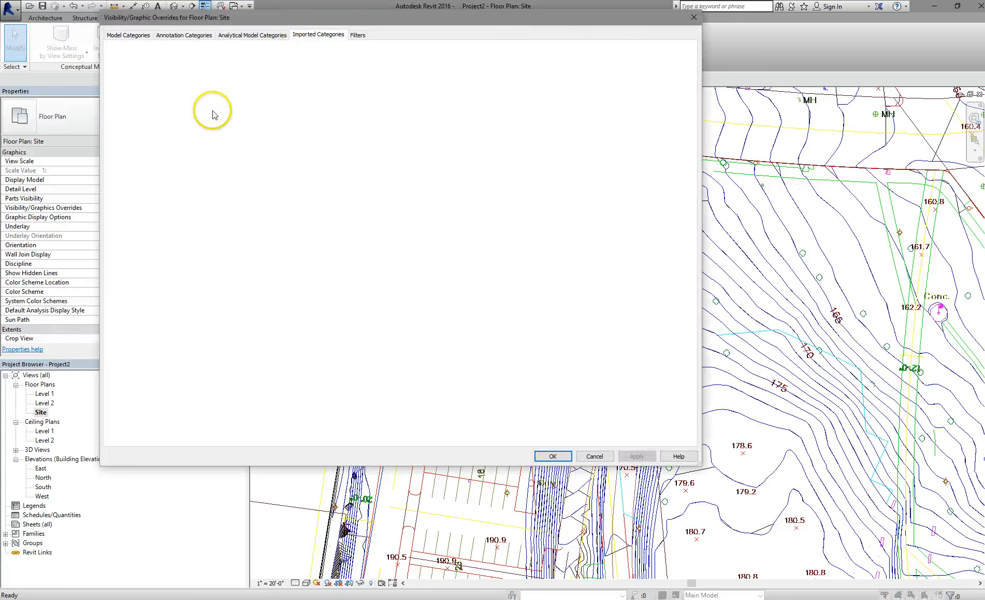
left_click(116, 82)
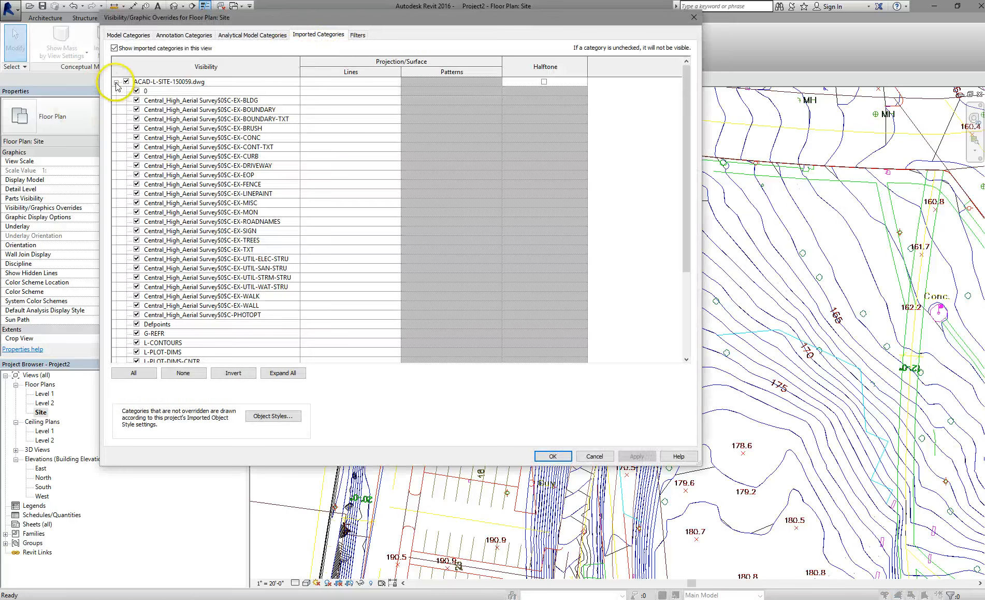
left_click(150, 91)
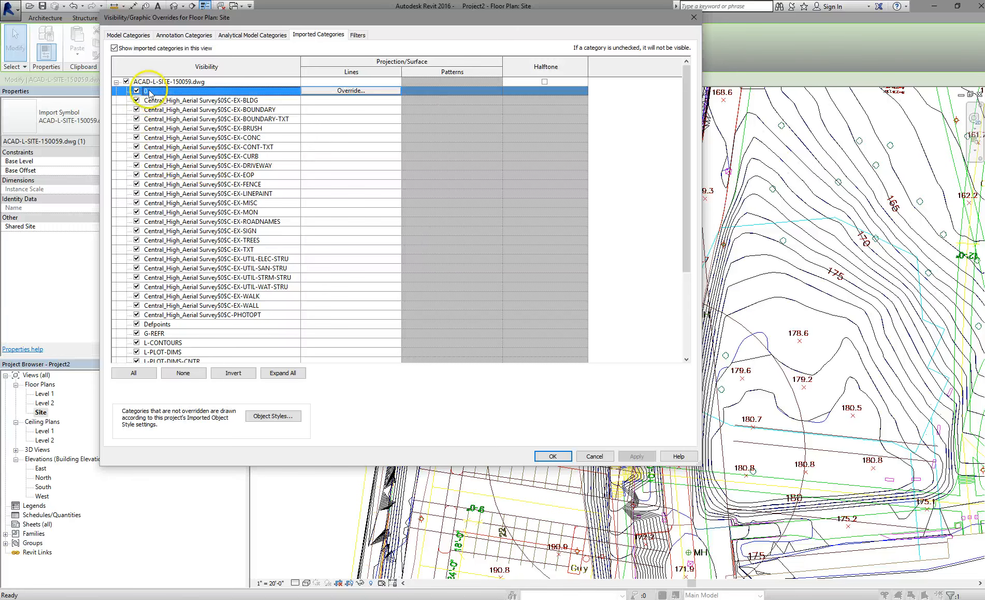
left_click(161, 333, "shift")
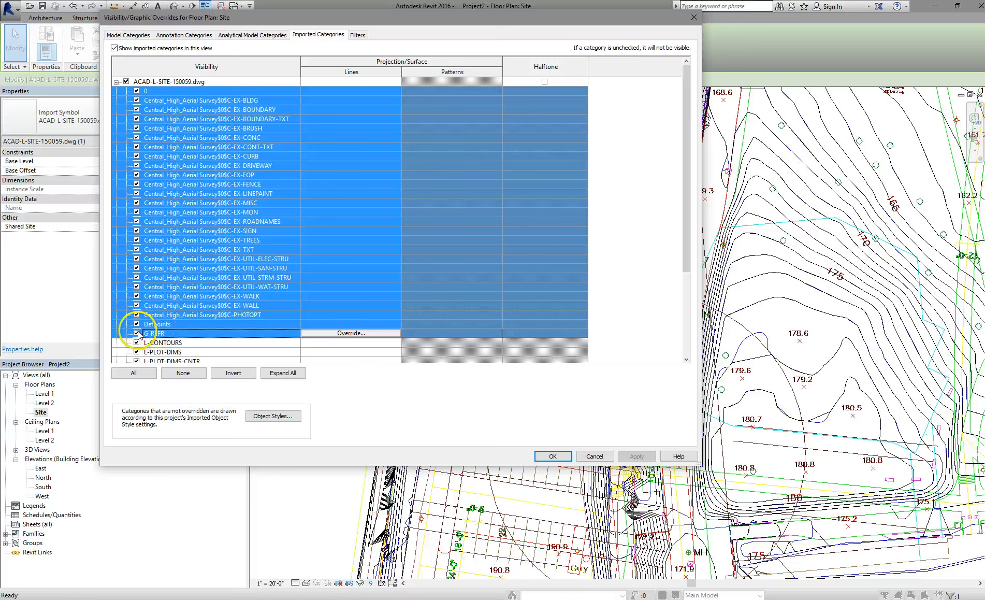
left_click(137, 333)
Turn off the visibility of the ACAD-L-SITE-150059.dwg layers from L-CONTOURS through L-SITE-NPLT.
scroll(212, 314, "down", 4)
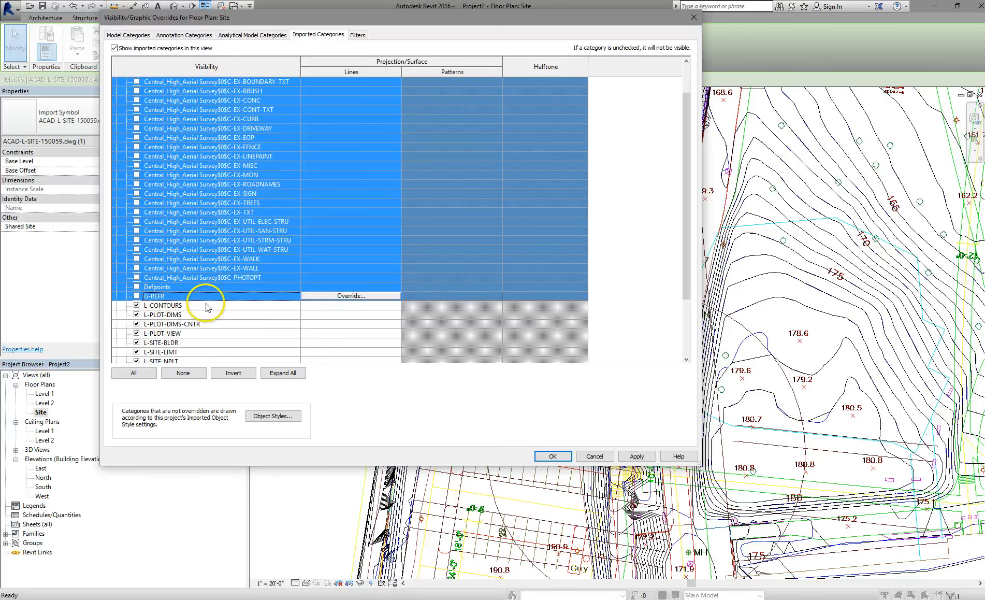
left_click(171, 241)
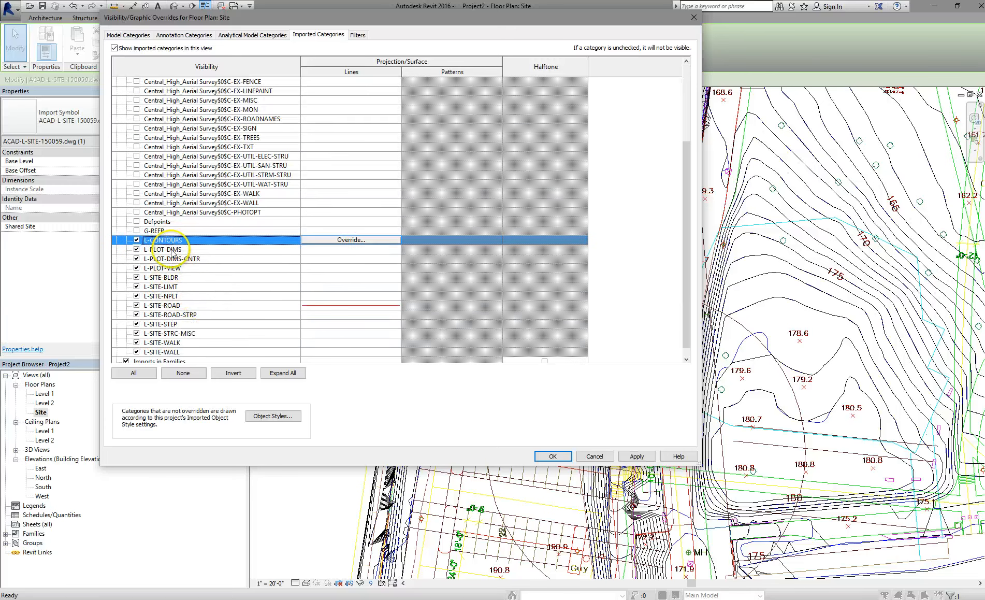
left_click(165, 296, "shift")
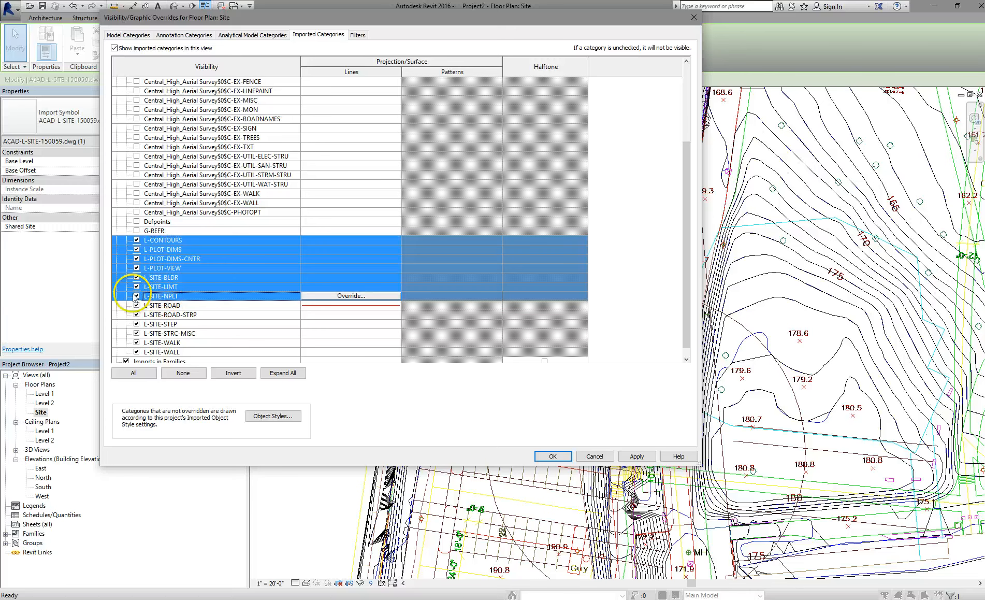
Turn off the layers from L-SITE-STEP through L-SITE-WALL and apply the visibility overrides to the Site plan.
scroll(160, 285, "down", 2)
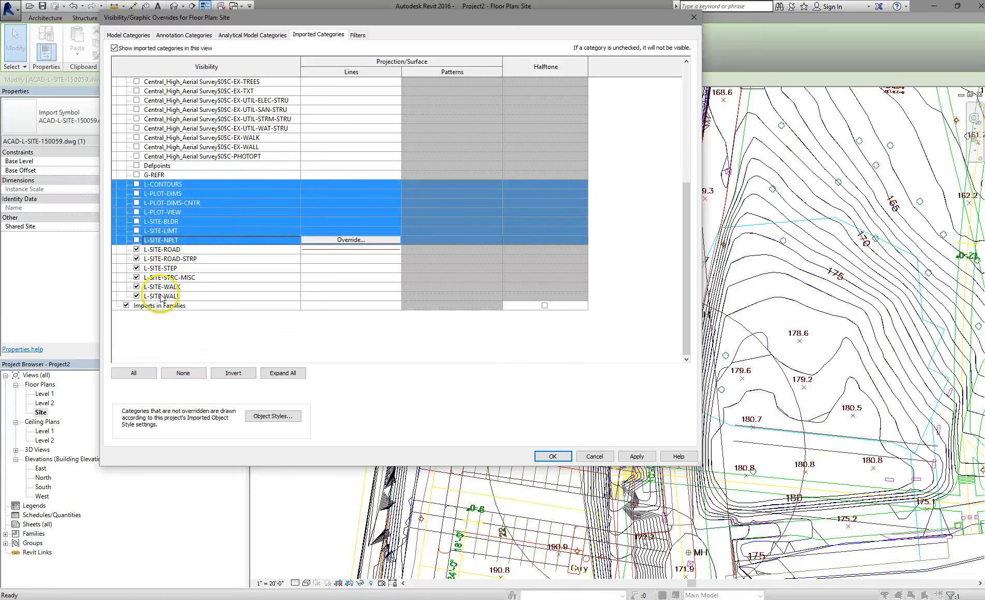
left_click(170, 268)
scroll(163, 282, "up", 2)
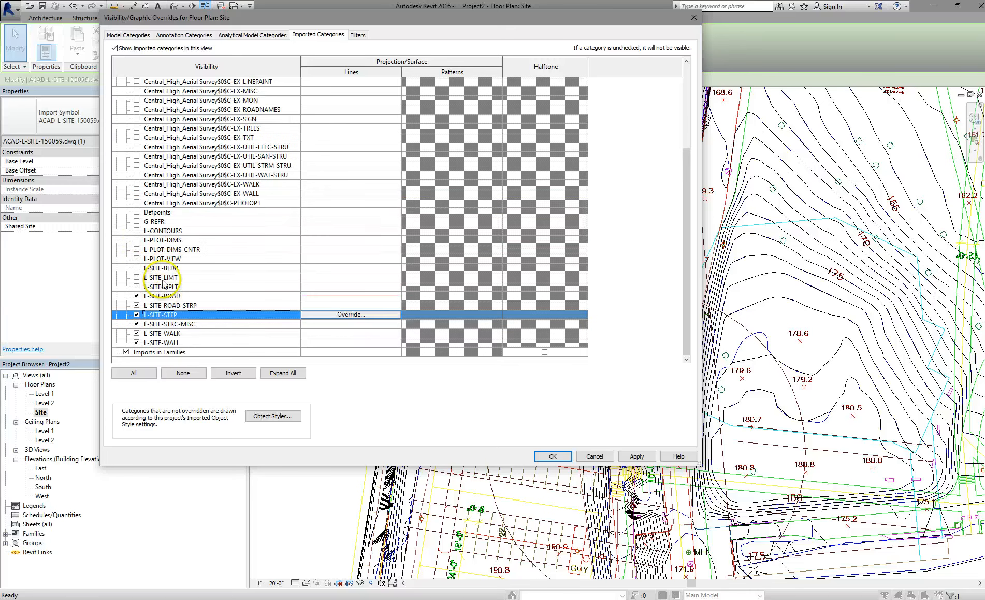
left_click(163, 343, "shift")
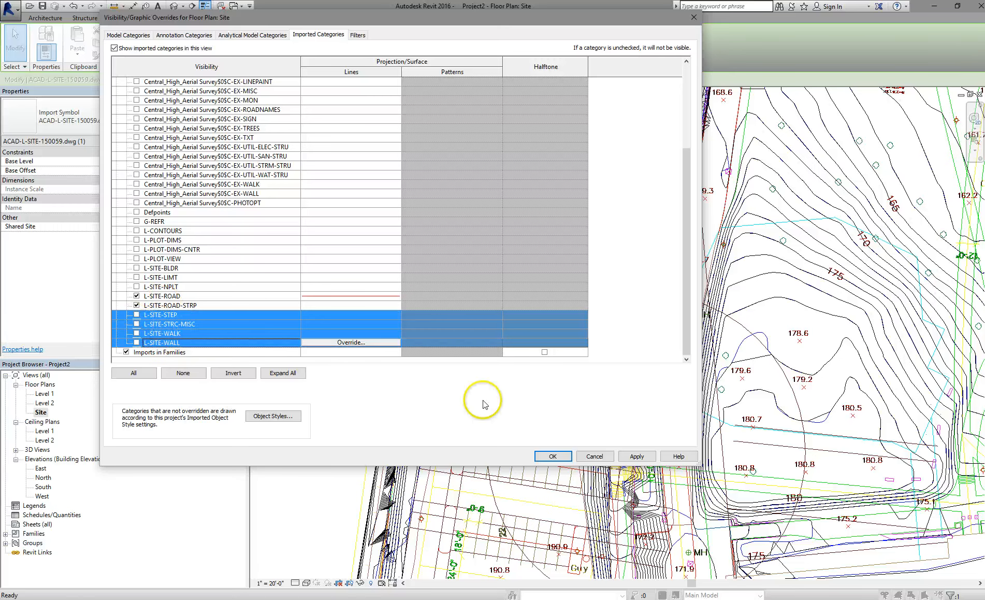
left_click(553, 456)
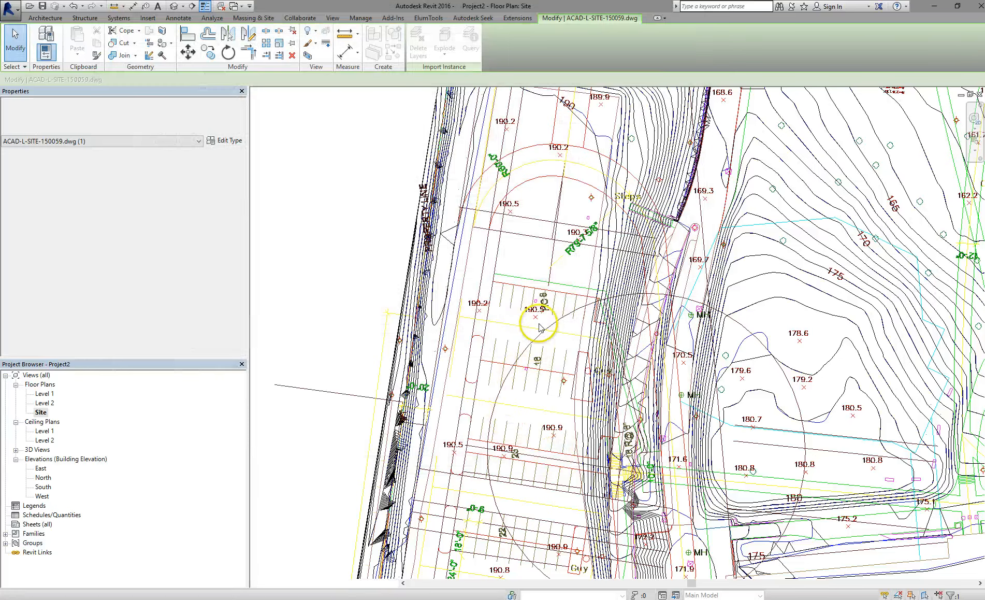
scroll(552, 233, "down", 2)
key("Escape")
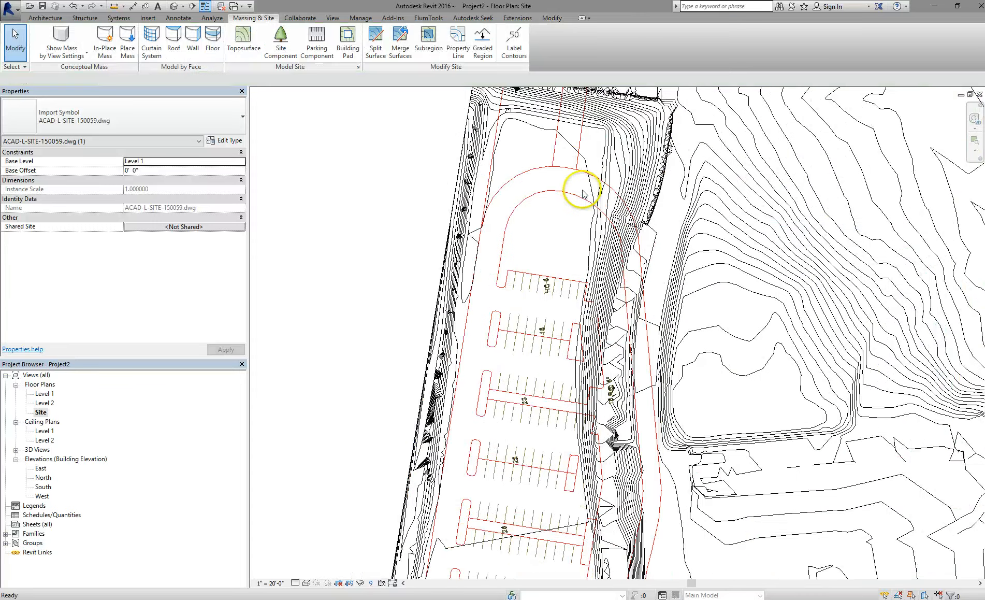
Try the Hidden Line visual style in the Site plan and examine how the toposurface covers the road lines.
scroll(576, 191, "up", 1)
key("d")
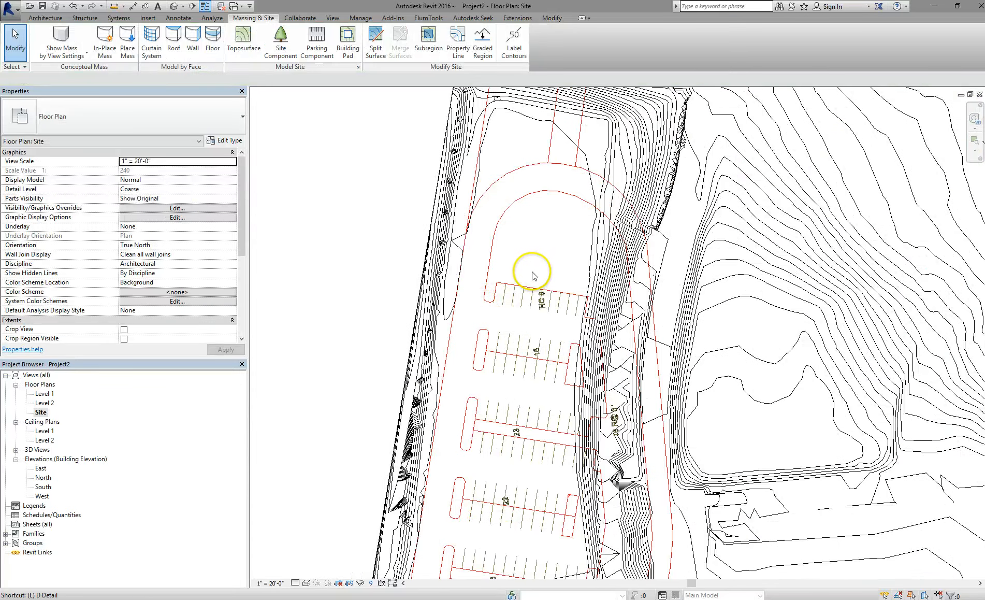
left_click(307, 583)
left_click(309, 526)
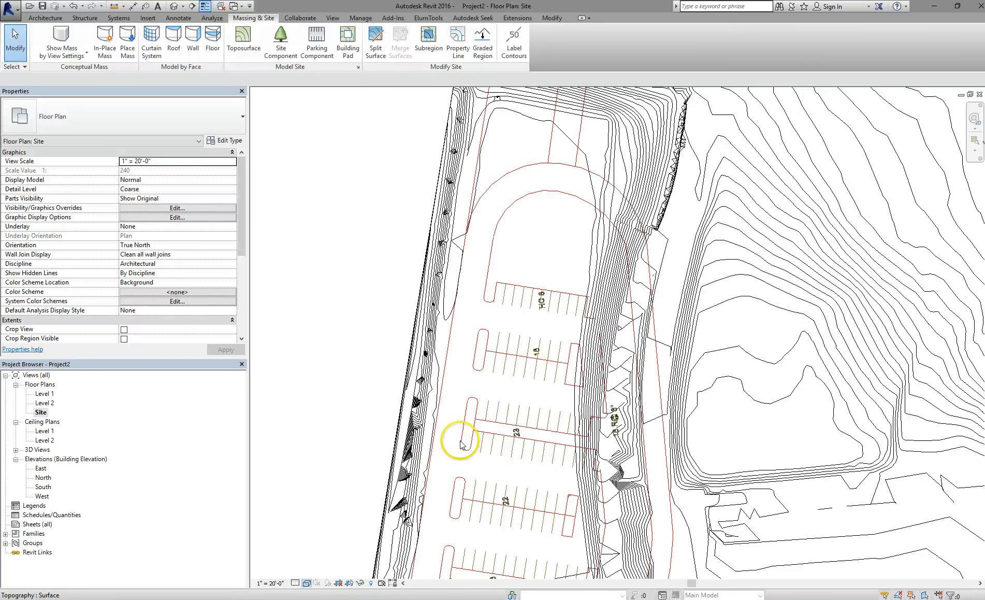
scroll(460, 441, "down", 3)
scroll(457, 315, "up", 2)
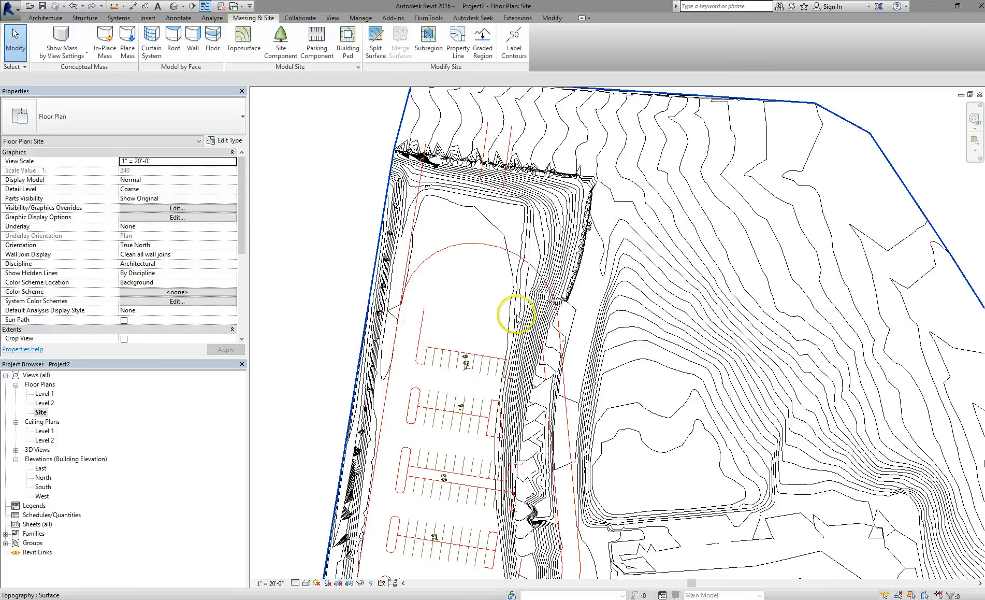
scroll(543, 344, "up", 3)
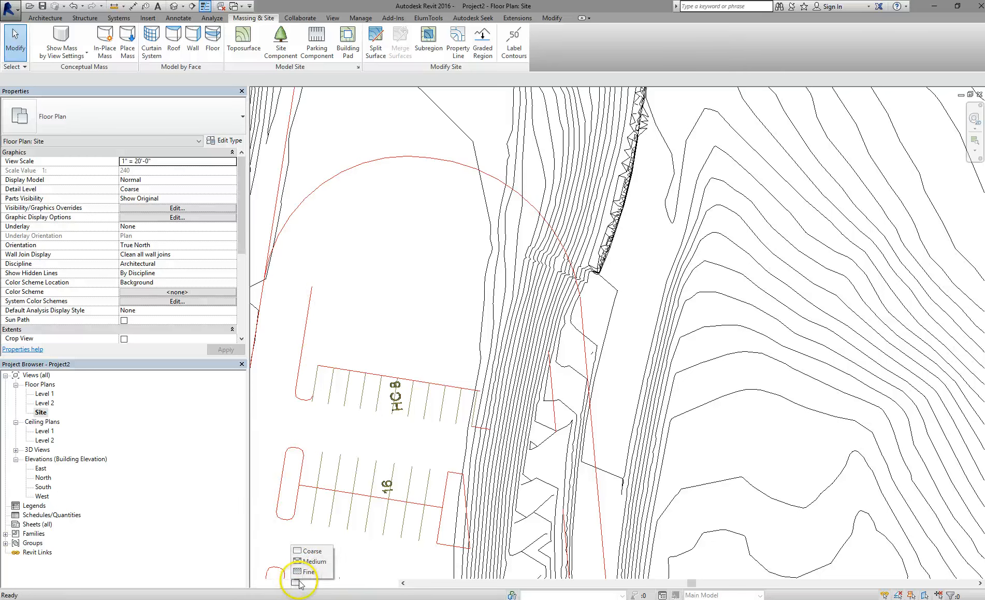
left_click(281, 506)
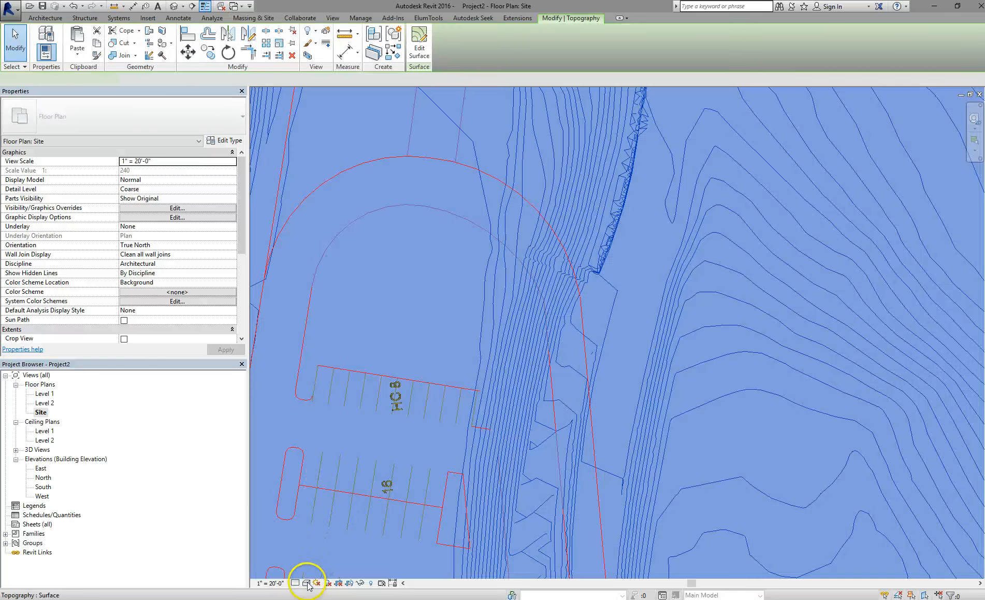
Set the Site plan's visual style to Wireframe and deselect the toposurface.
left_click(306, 582)
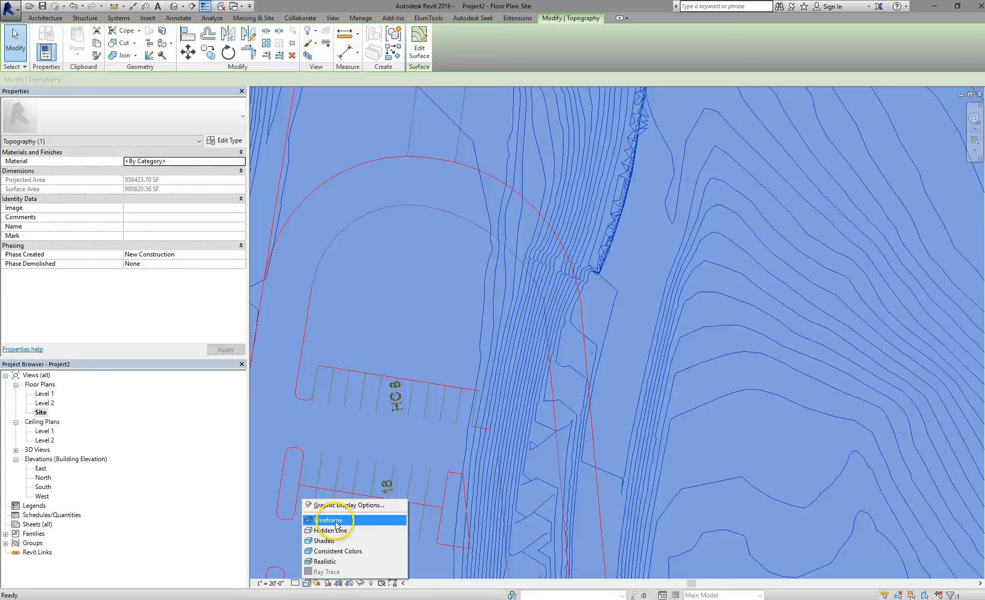
left_click(336, 529)
left_click(406, 310)
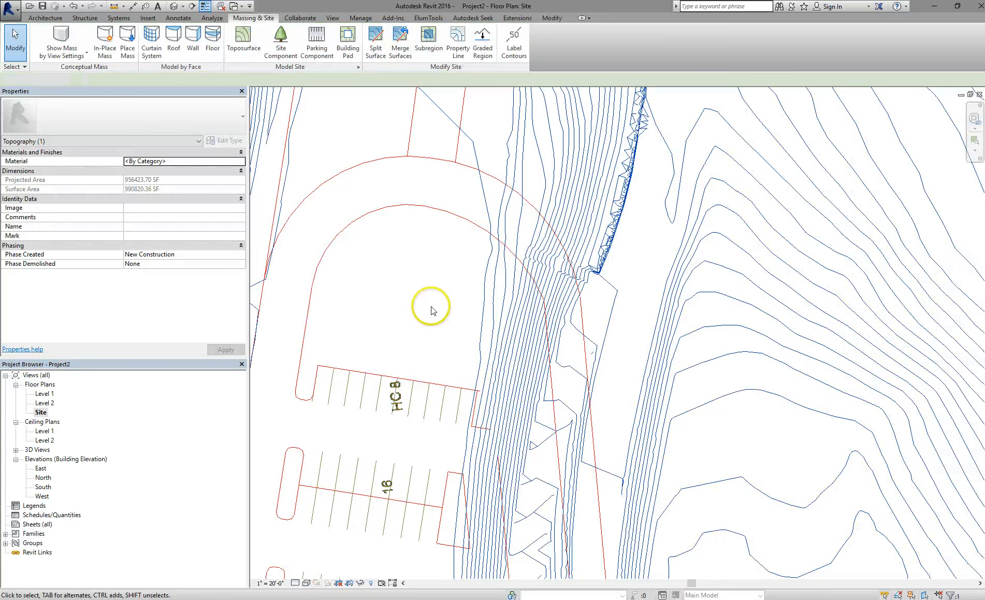
Start a subregion on the toposurface and pick the outer road arcs of the north turnaround as its first boundary lines.
scroll(442, 313, "down", 2)
scroll(443, 313, "down", 1)
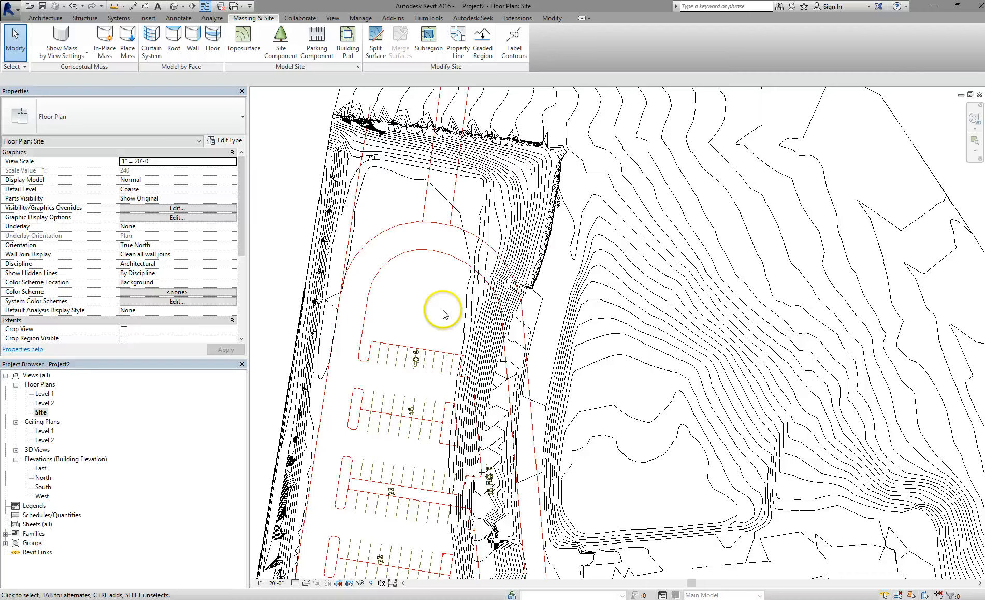
scroll(431, 216, "up", 1)
scroll(430, 286, "down", 1)
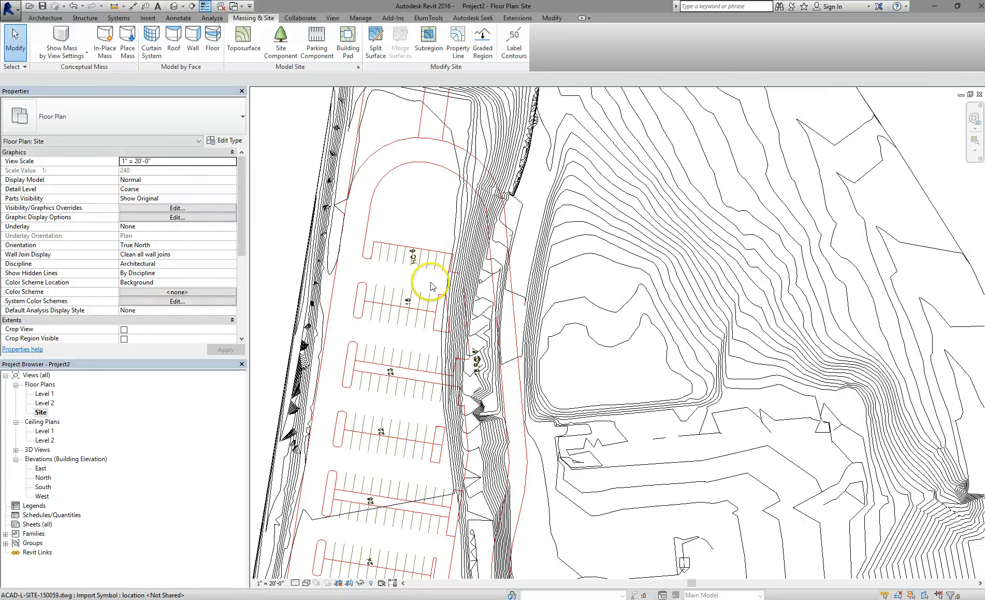
scroll(431, 287, "down", 1)
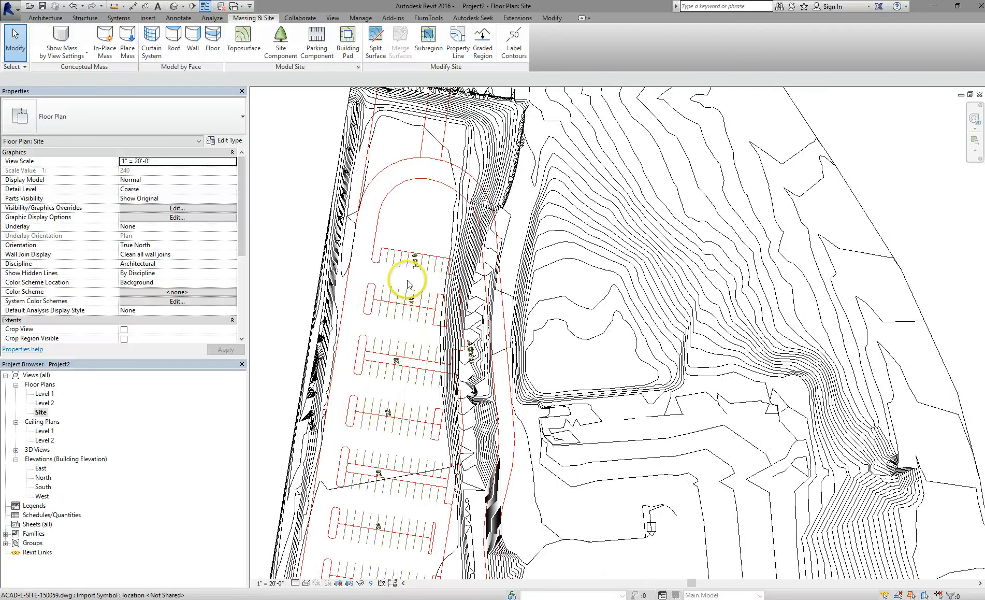
scroll(387, 180, "up", 2)
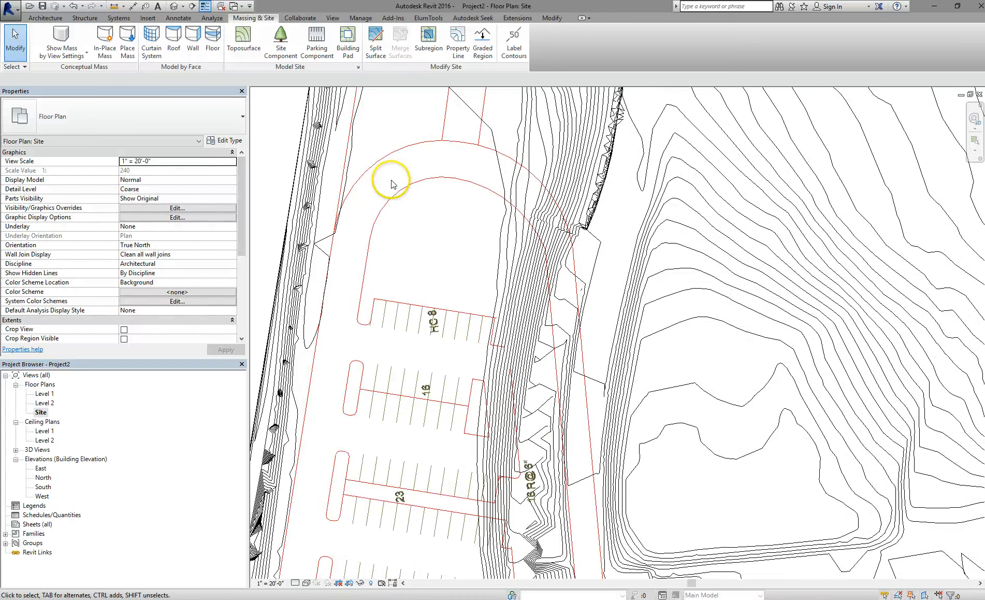
left_click(430, 41)
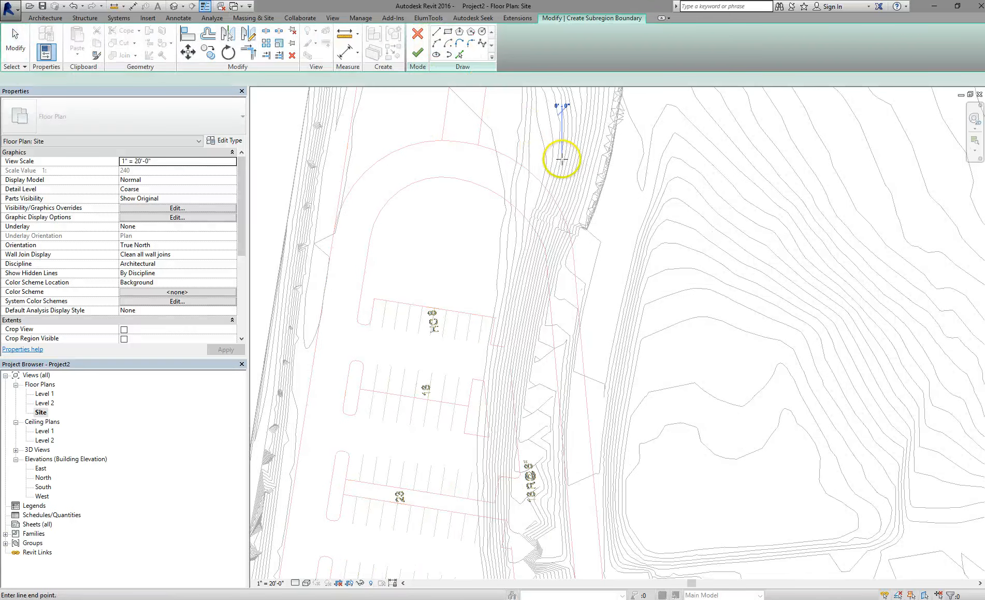
scroll(534, 151, "up", 2)
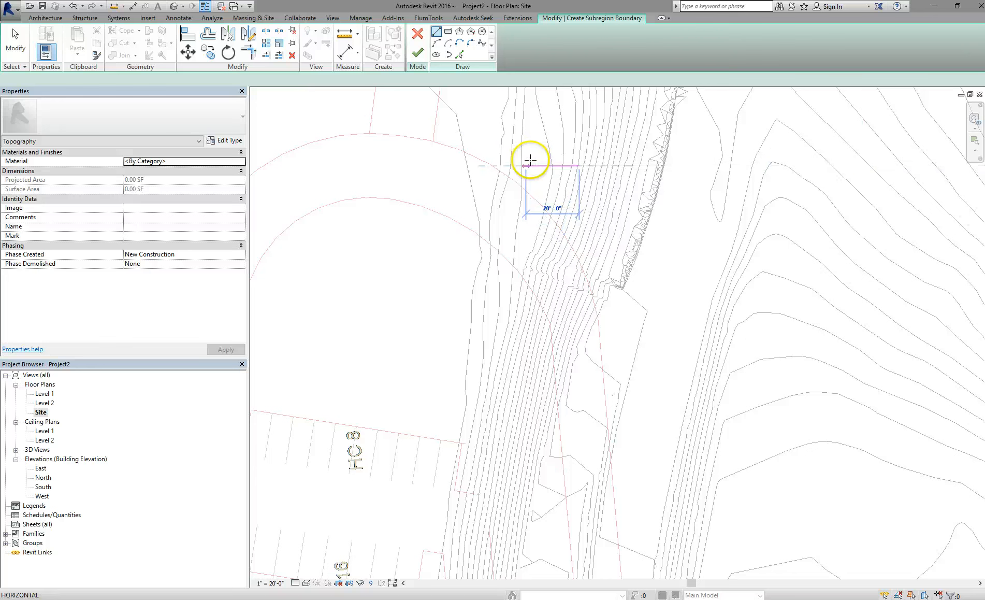
key("Escape")
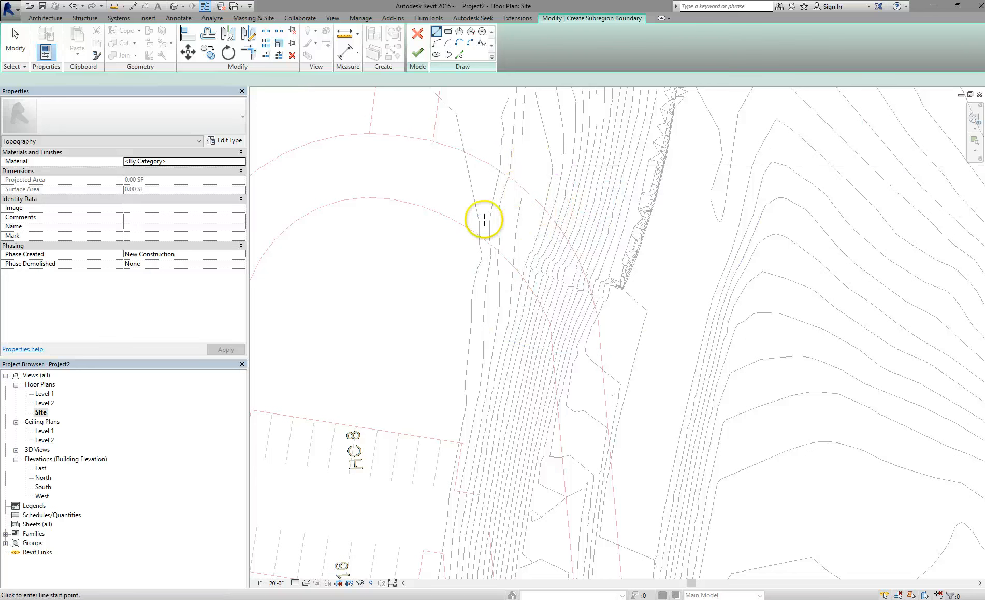
left_click(458, 55)
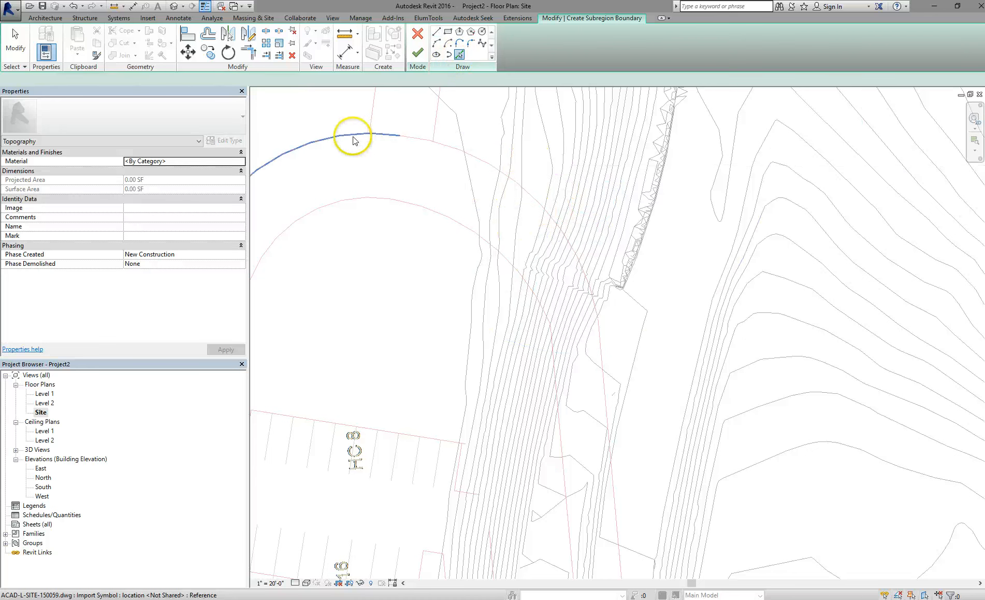
left_click(411, 139)
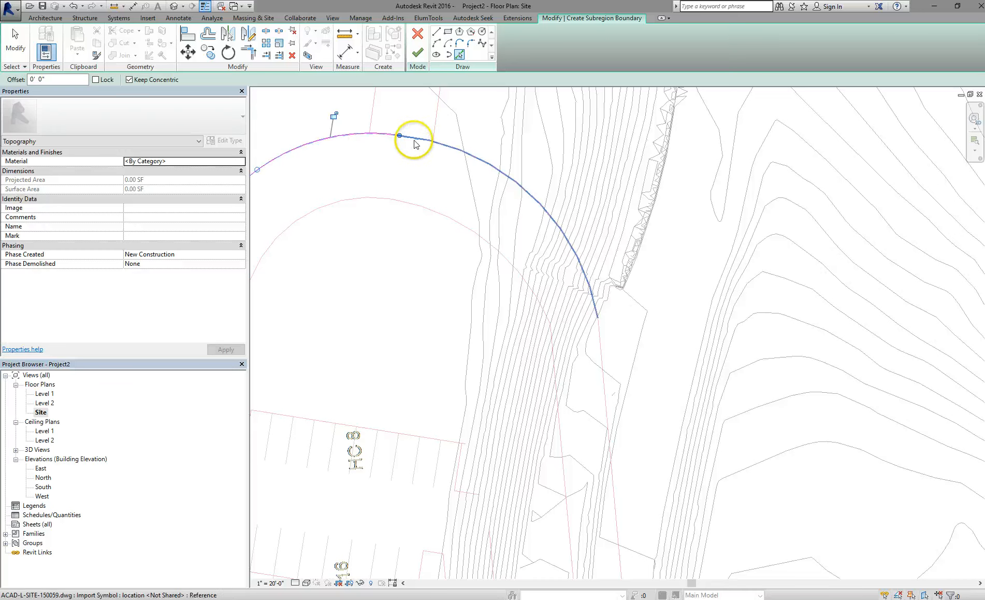
Pick the outer road lines and arcs along the parking lot's east side as subregion boundary.
left_click(601, 336)
scroll(644, 383, "down", 1)
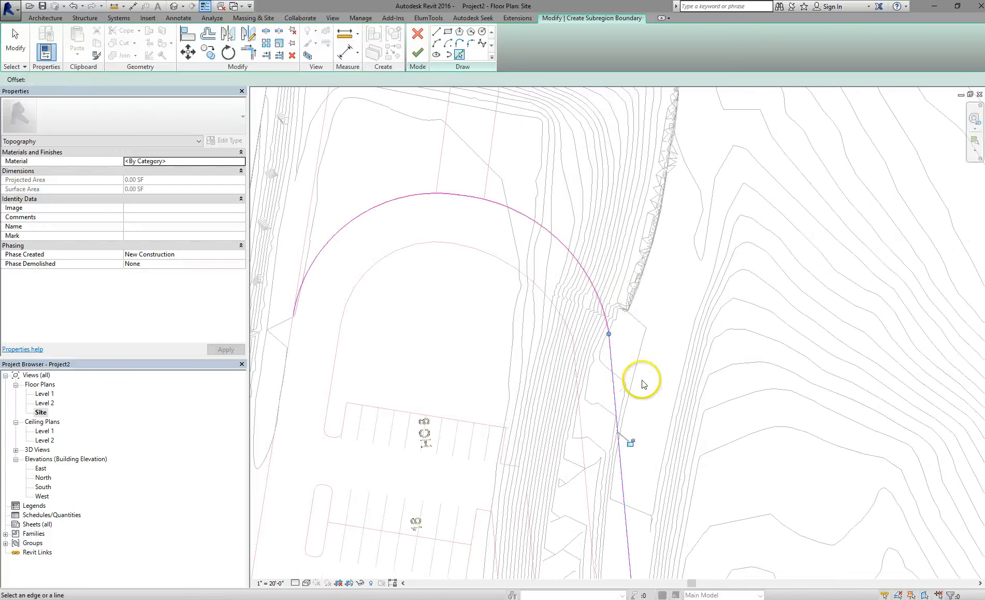
middle_click_drag(643, 383, 619, 146)
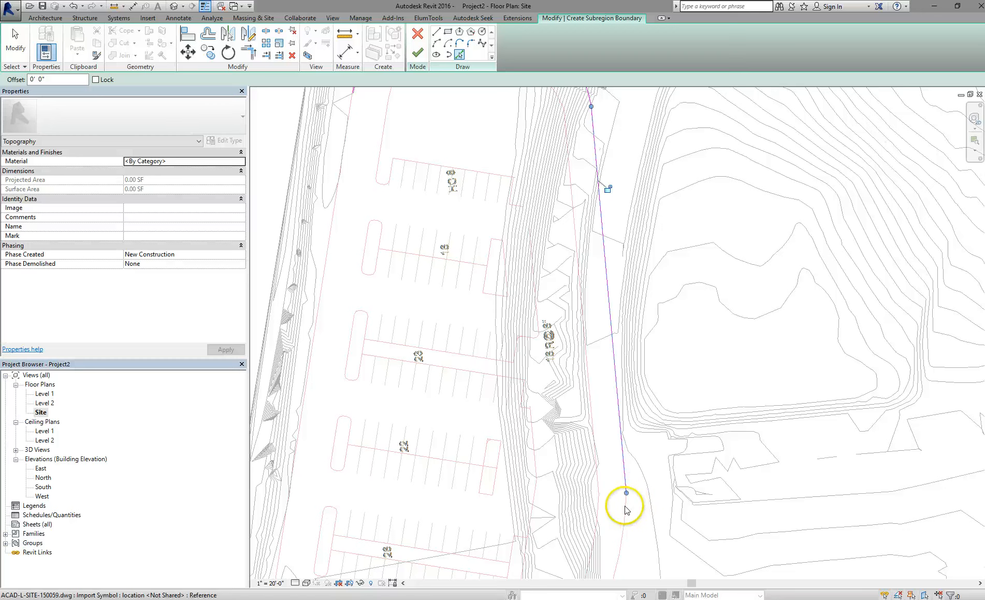
left_click(623, 524)
scroll(632, 518, "down", 1)
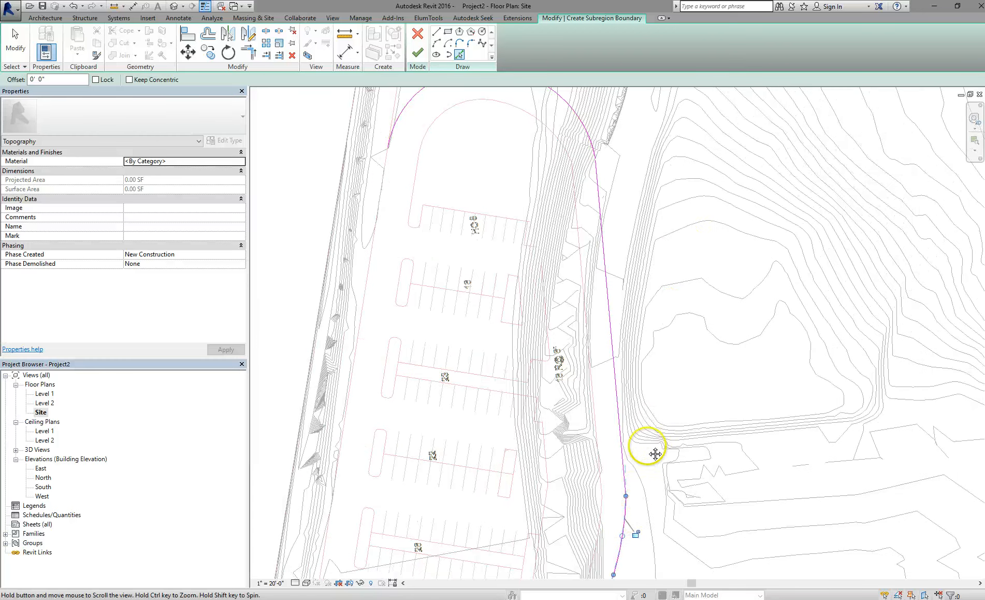
middle_click_drag(682, 314, 688, 220)
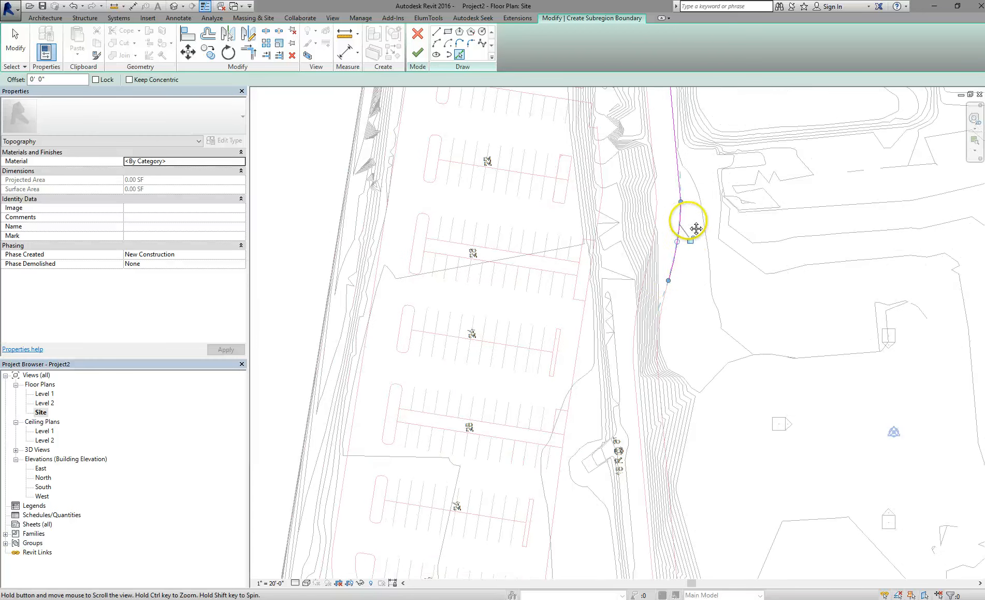
left_click(667, 310)
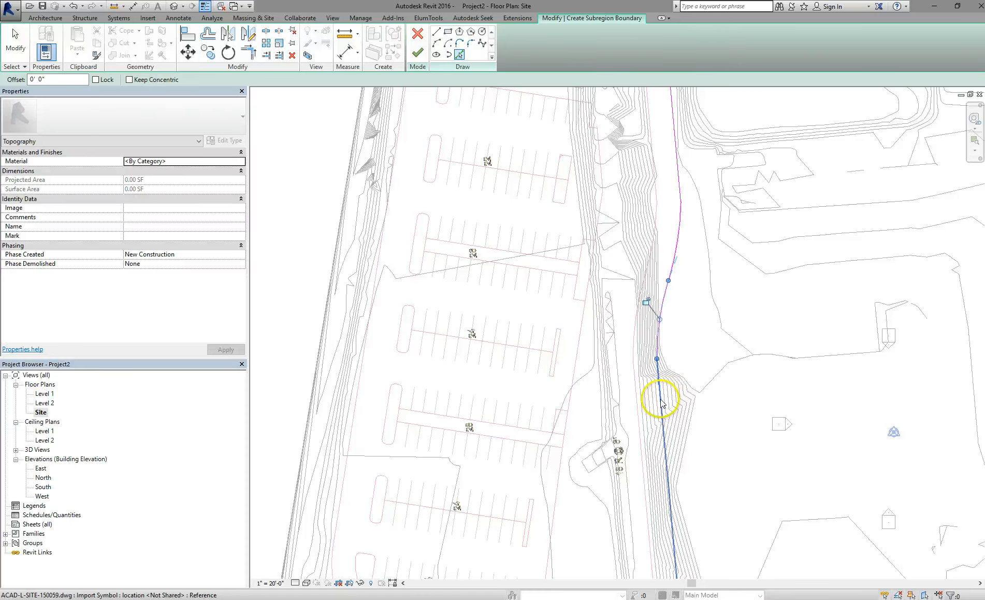
left_click(661, 403)
Pick the outer road edge around the parking lot's south end, including both corner arcs, as subregion boundary.
scroll(682, 411, "down", 3)
middle_click_drag(686, 389, 693, 269)
scroll(676, 402, "up", 3)
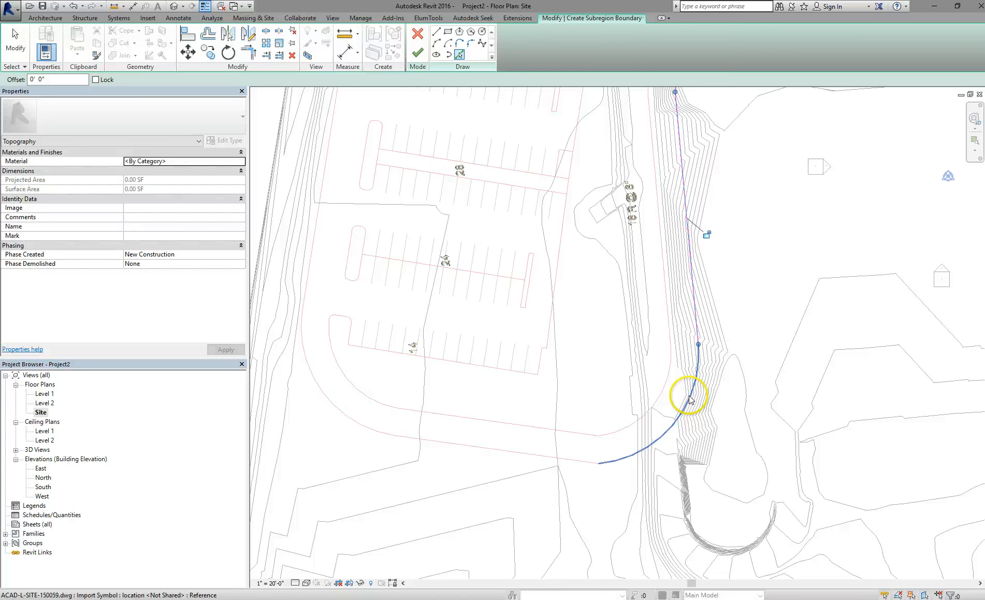
left_click(582, 461)
left_click(360, 433)
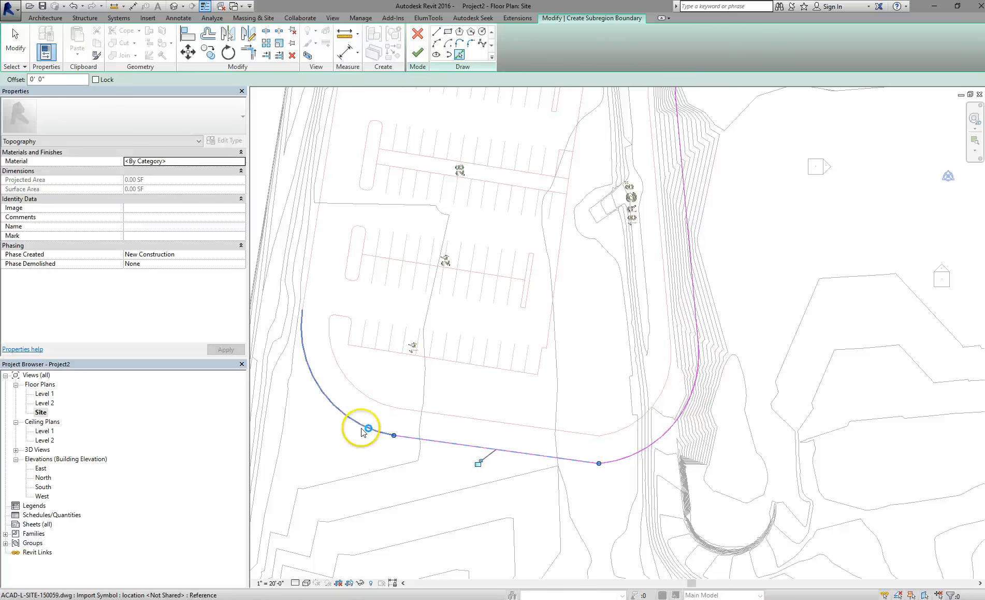
left_click(328, 315)
Pick the long straight road line along the parking lot's west side as subregion boundary.
left_click(309, 262)
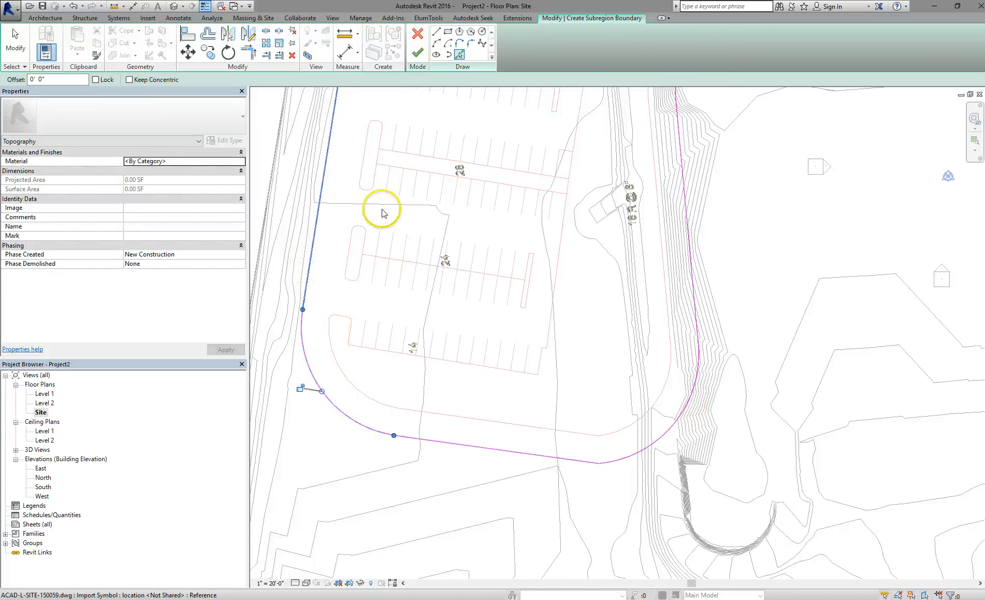
middle_click_drag(413, 177, 437, 480)
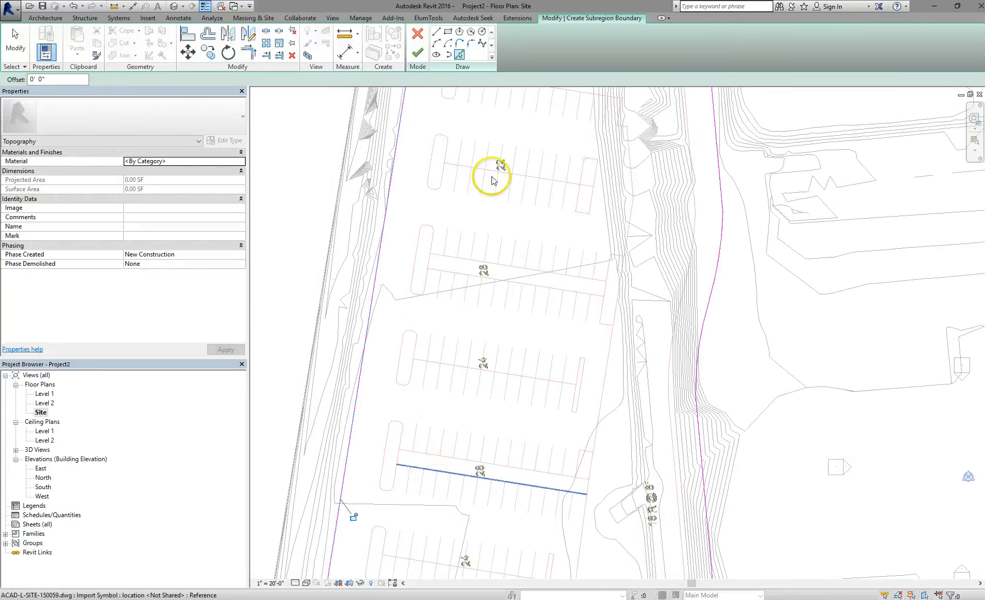
middle_click_drag(461, 423, 463, 426)
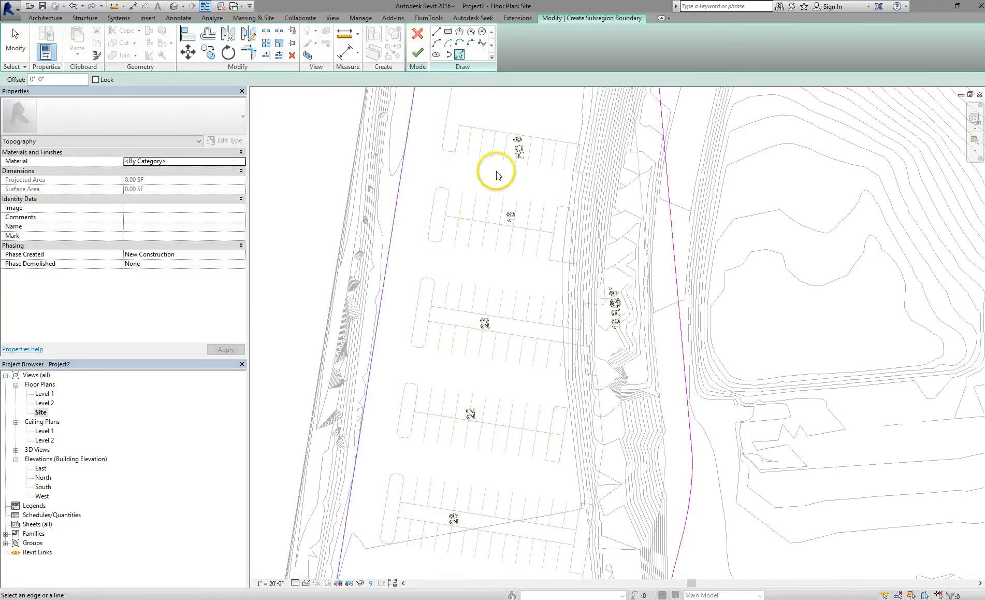
middle_click_drag(495, 171, 444, 419)
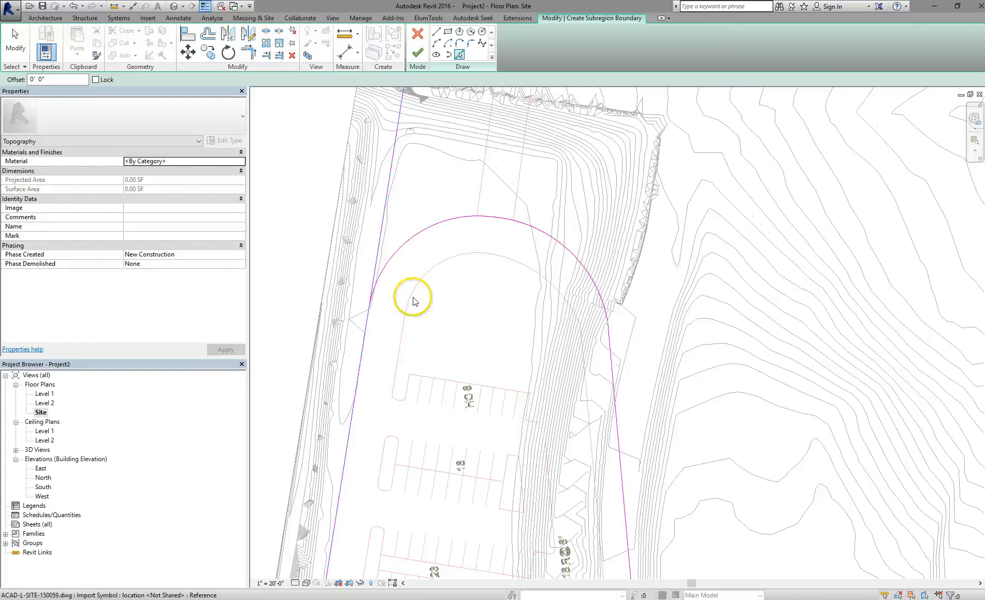
Trim the long west boundary line and the outer arc of the north turnaround into a clean corner where they meet.
scroll(406, 215, "up", 1)
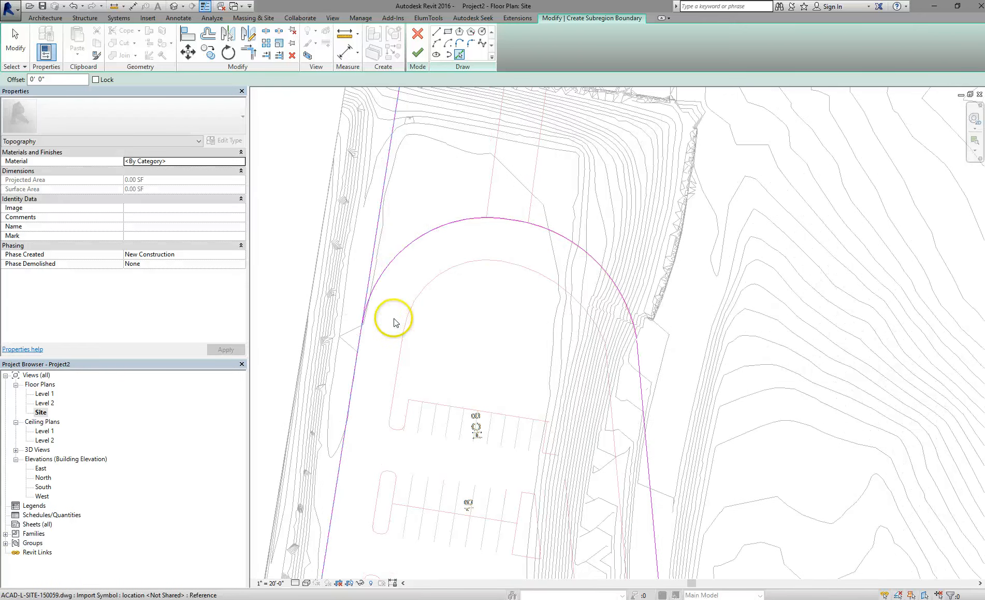
scroll(367, 331, "up", 2)
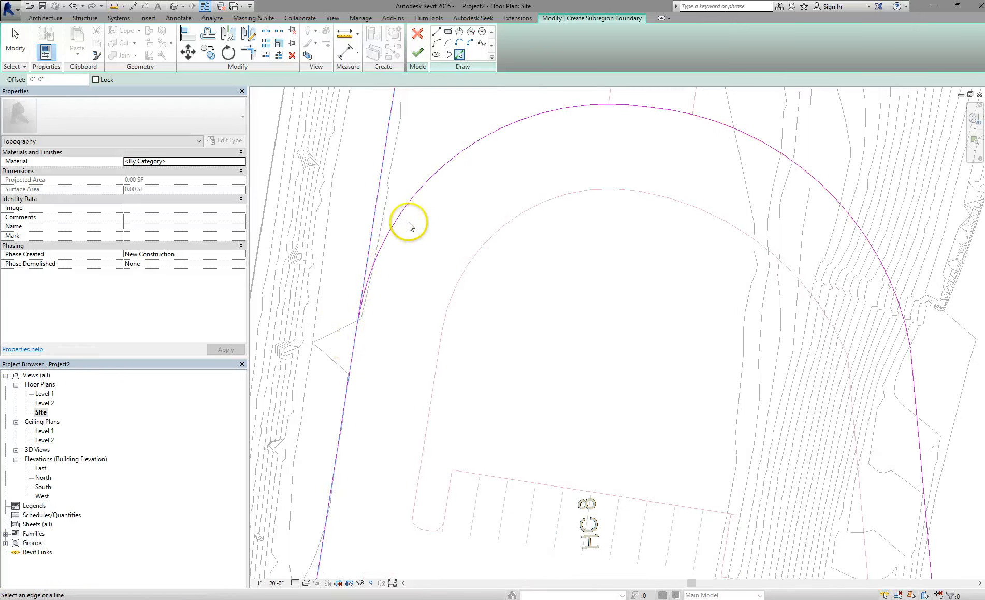
left_click(373, 245)
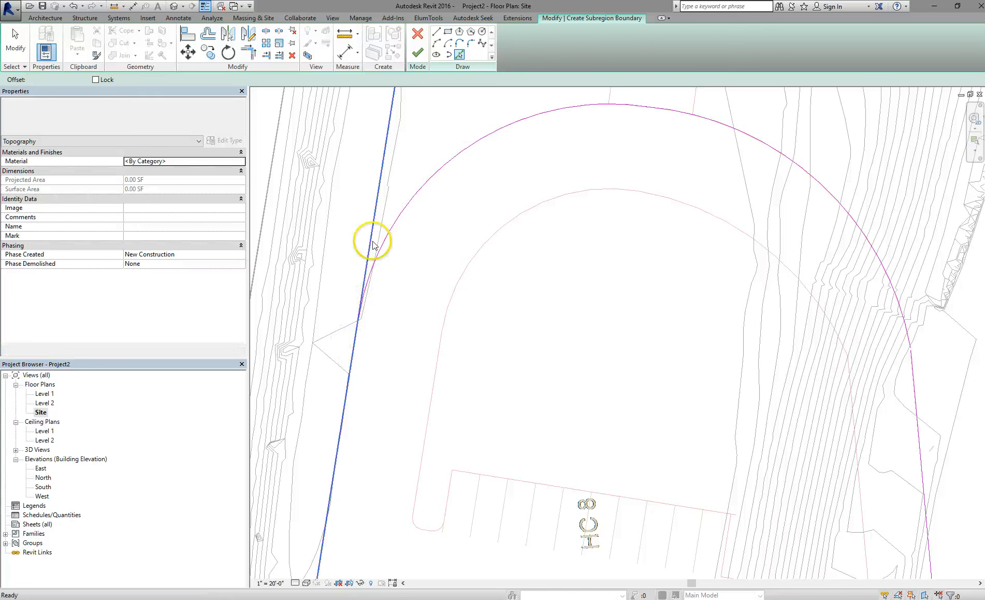
left_click(249, 52)
left_click(397, 220)
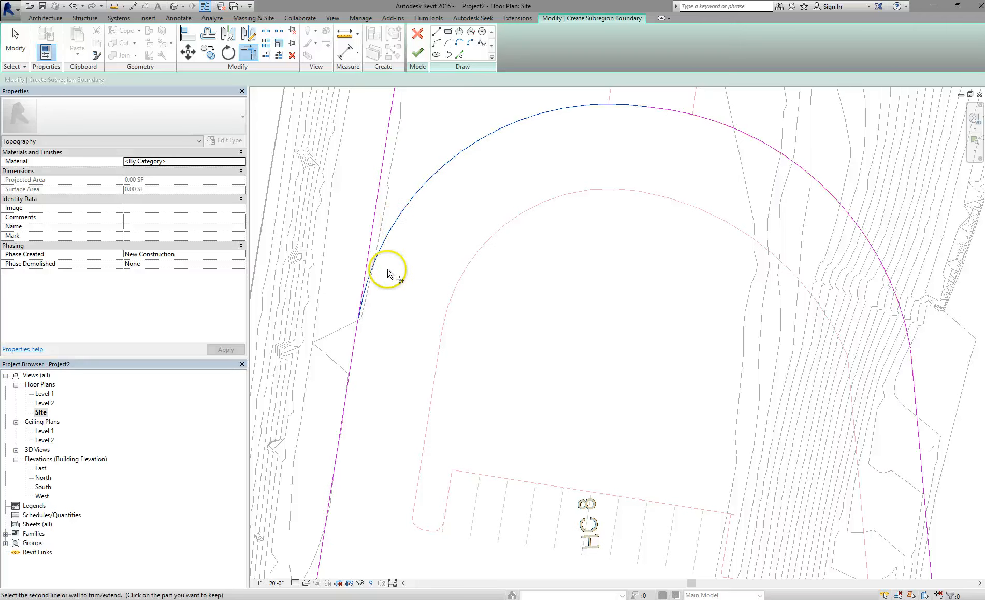
left_click(356, 342)
scroll(447, 306, "down", 3)
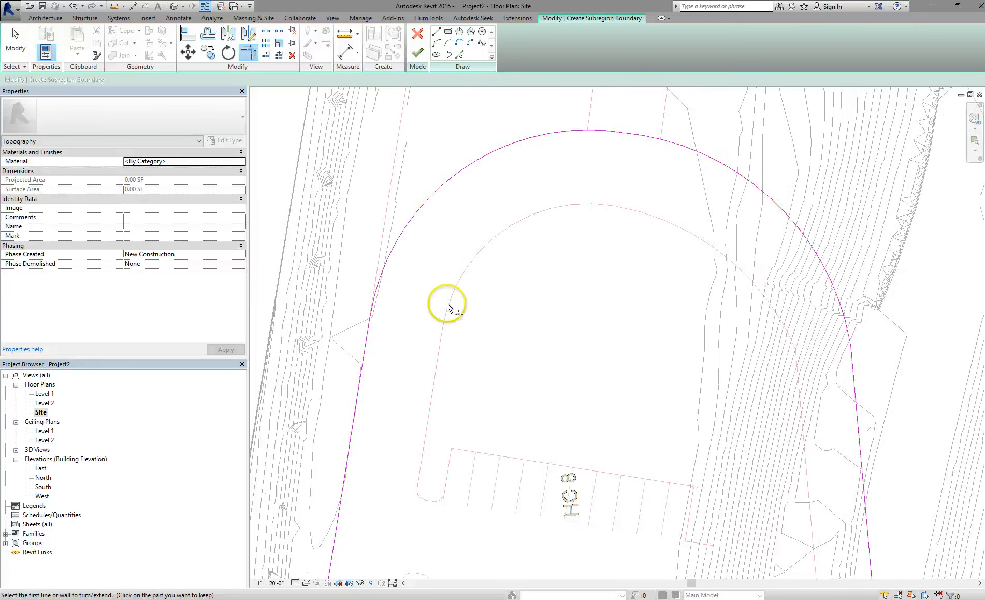
Pick the inner road arcs of the north turnaround and the adjoining straight inner line on the east side as subregion boundary.
middle_click_drag(448, 306, 418, 264)
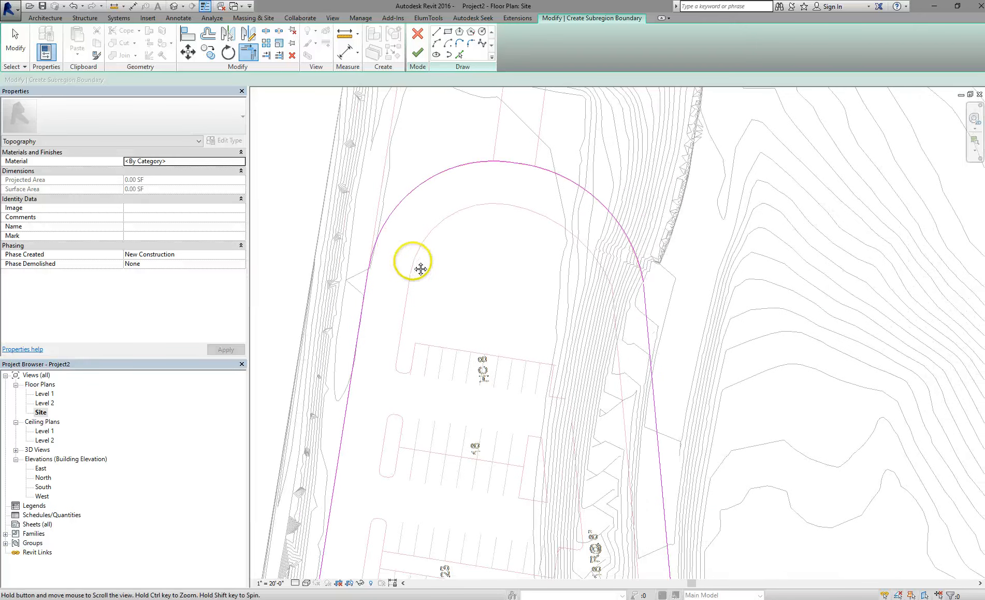
left_click(459, 55)
left_click(512, 212)
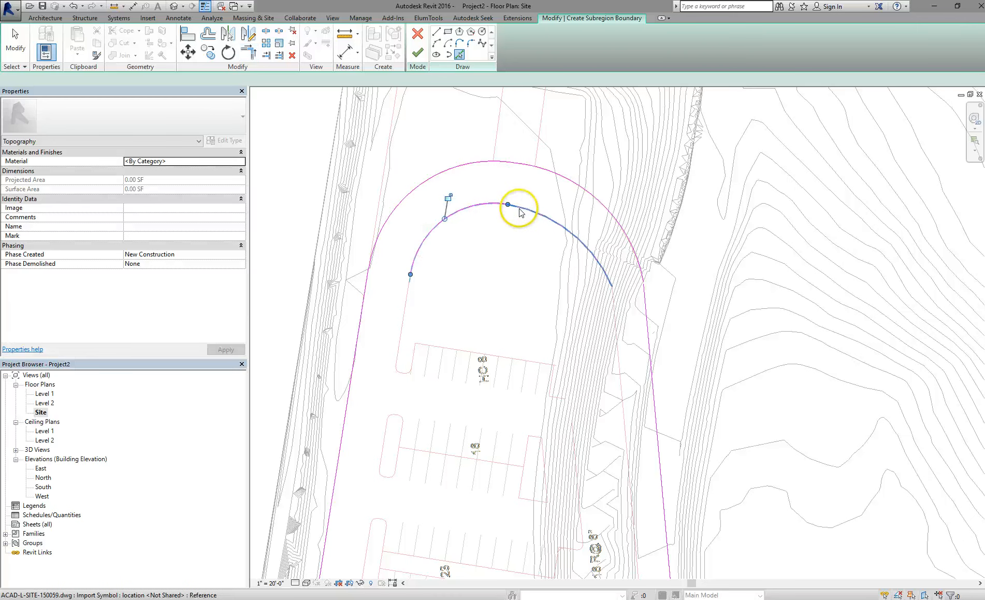
left_click(553, 259)
left_click(613, 370)
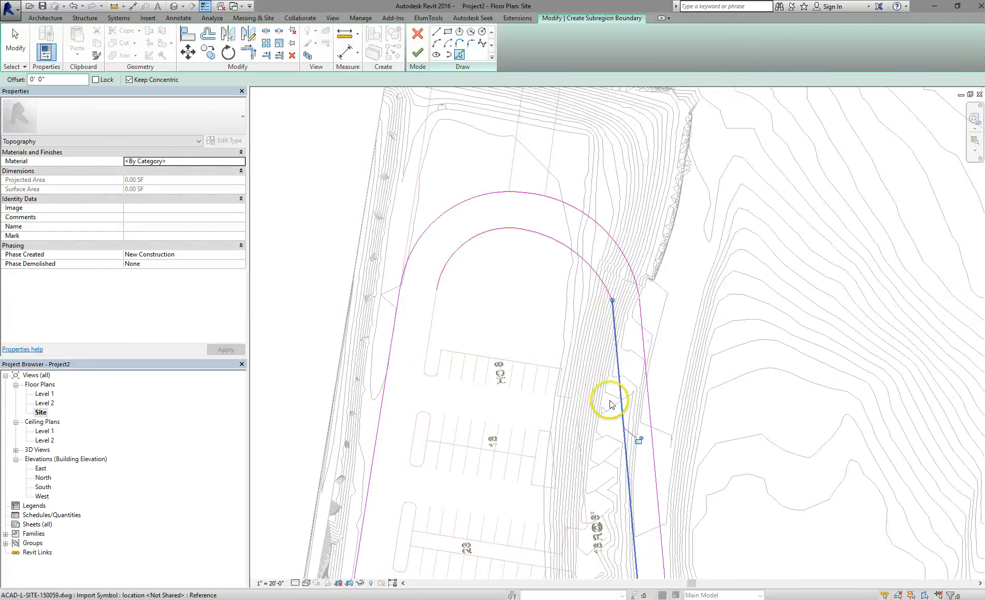
Pick the inner road curves and the straight line continuing south along the east road as subregion boundary.
scroll(666, 362, "down", 3)
scroll(689, 316, "up", 3)
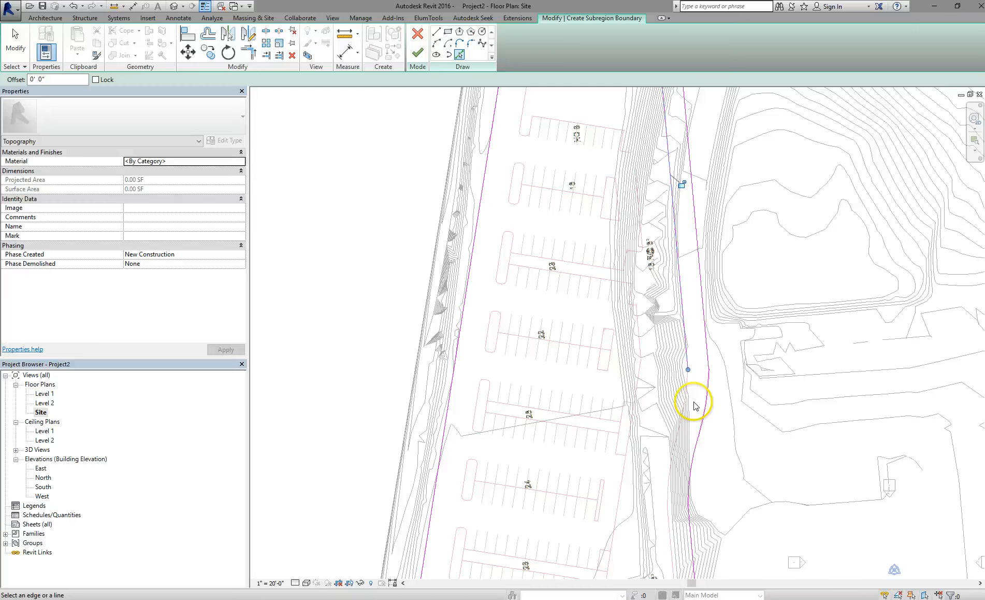
scroll(688, 383, "up", 2)
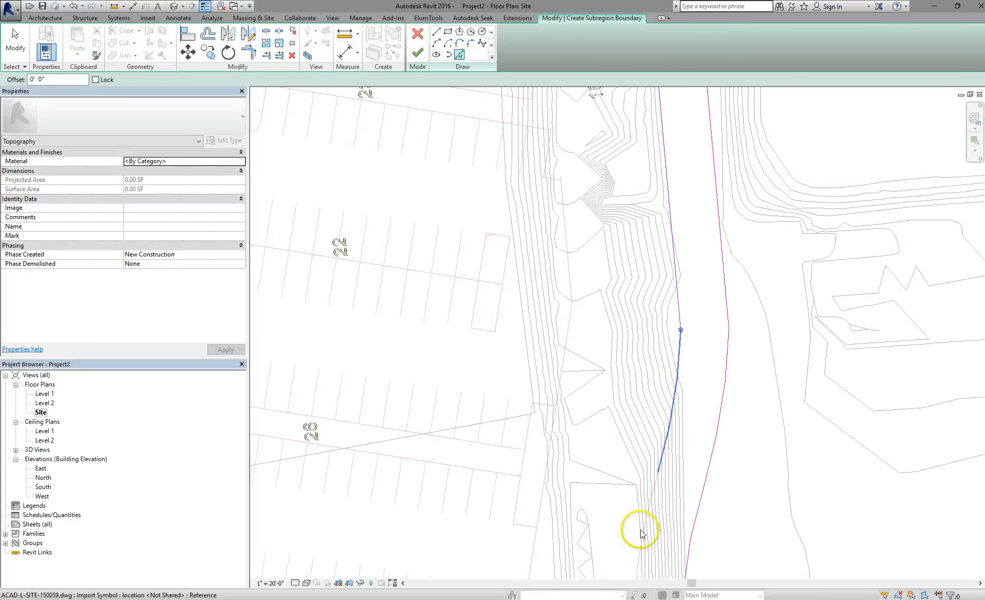
left_click(637, 568)
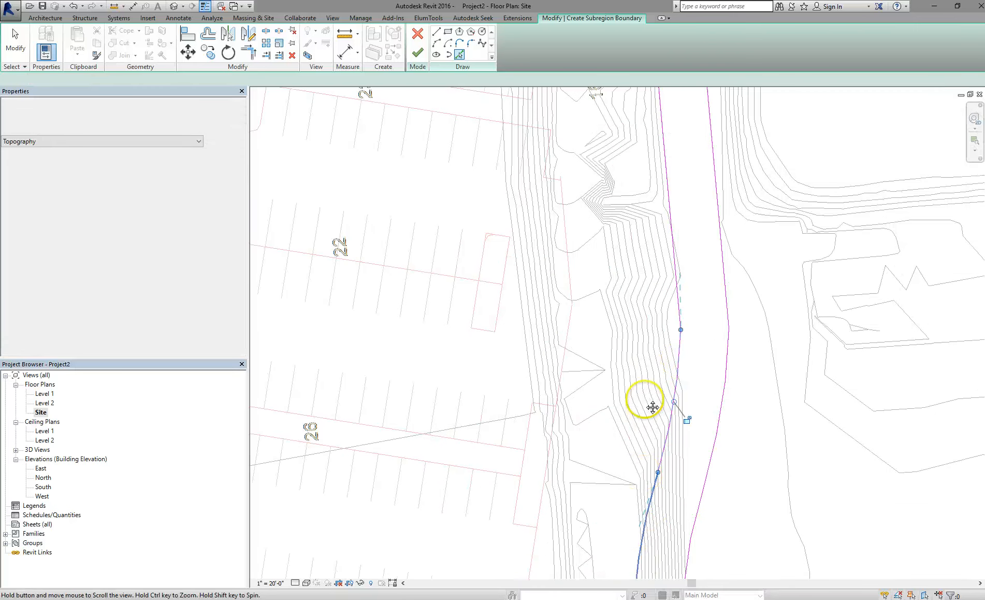
middle_click_drag(612, 199, 595, 150)
scroll(595, 145, "down", 2)
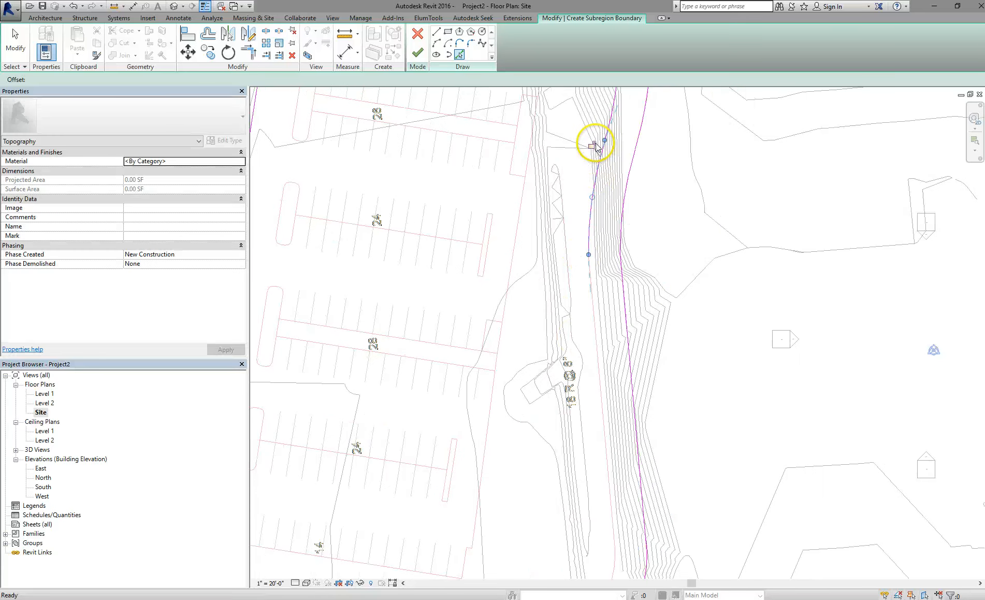
left_click(593, 342)
middle_click_drag(650, 303, 688, 237)
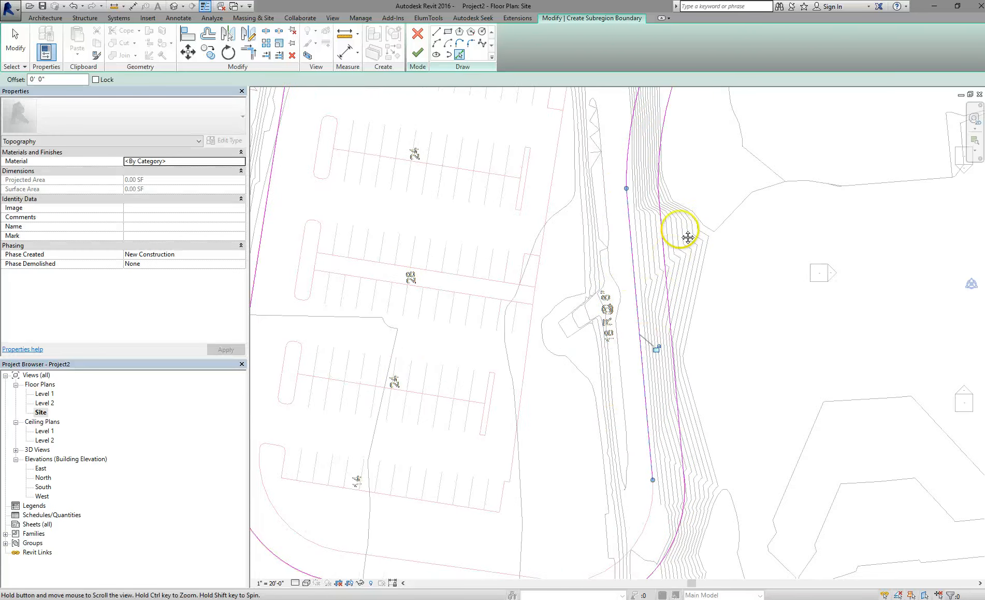
Pick the inner road edge around the parking lot's south end, including both corner arcs, as subregion boundary.
left_click(712, 336)
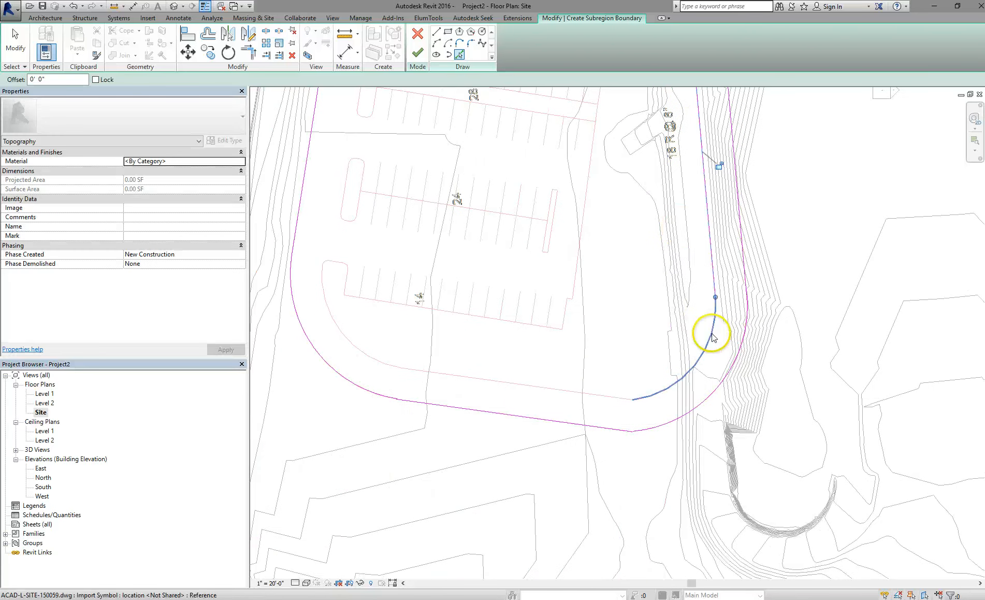
left_click(621, 401)
left_click(409, 370)
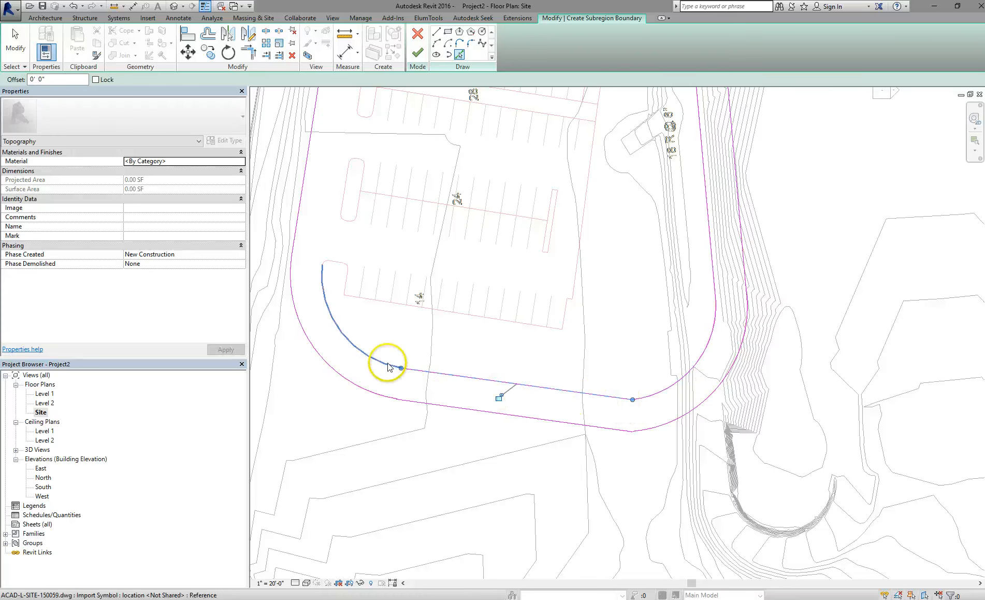
left_click(329, 273)
Pick the rounded curb at the west end of the 14-space row and the row's long base line as boundary.
scroll(329, 274, "up", 4)
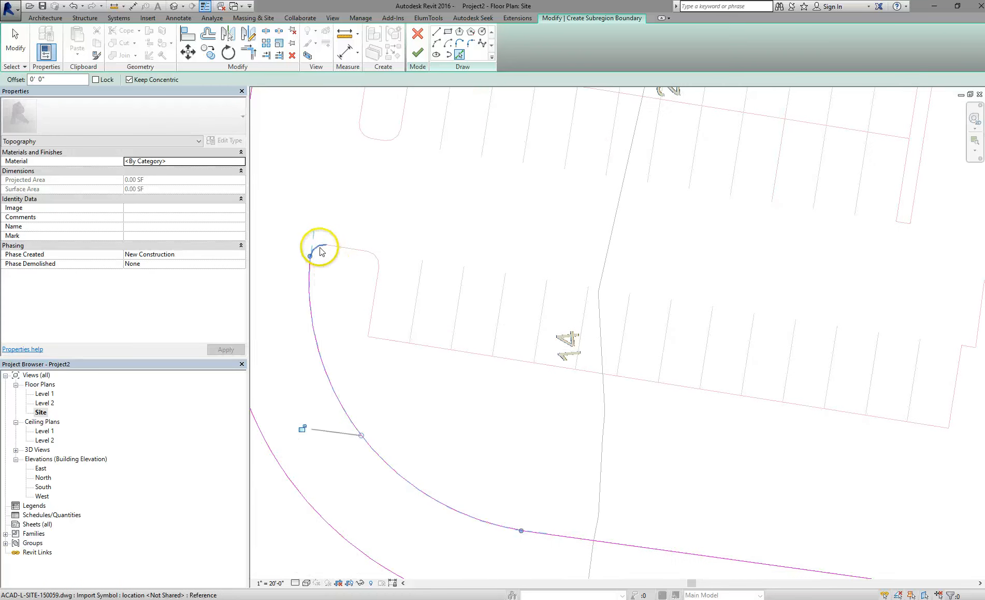
left_click(344, 248)
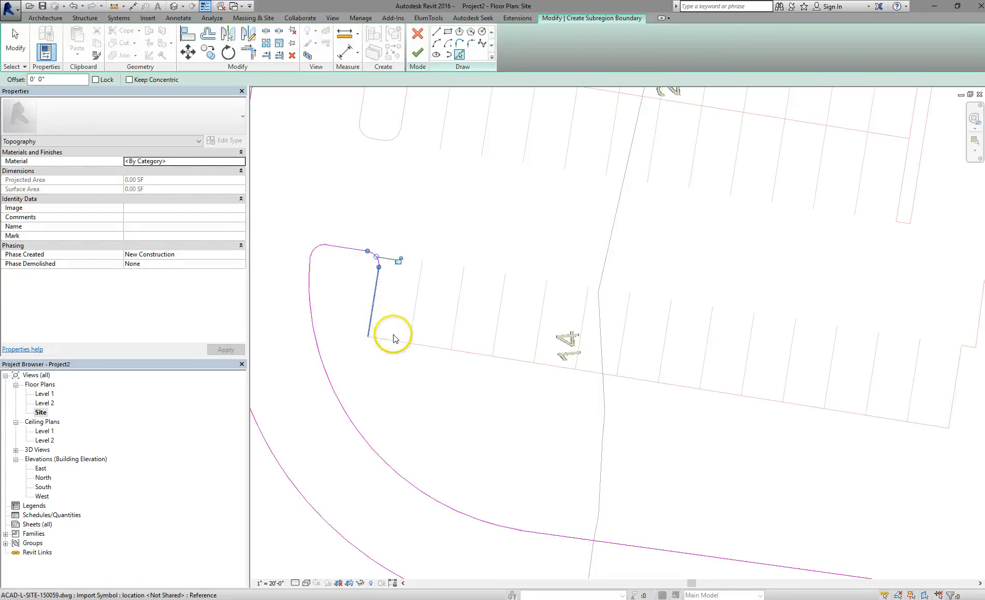
scroll(631, 350, "down", 3)
middle_click_drag(627, 351, 494, 433)
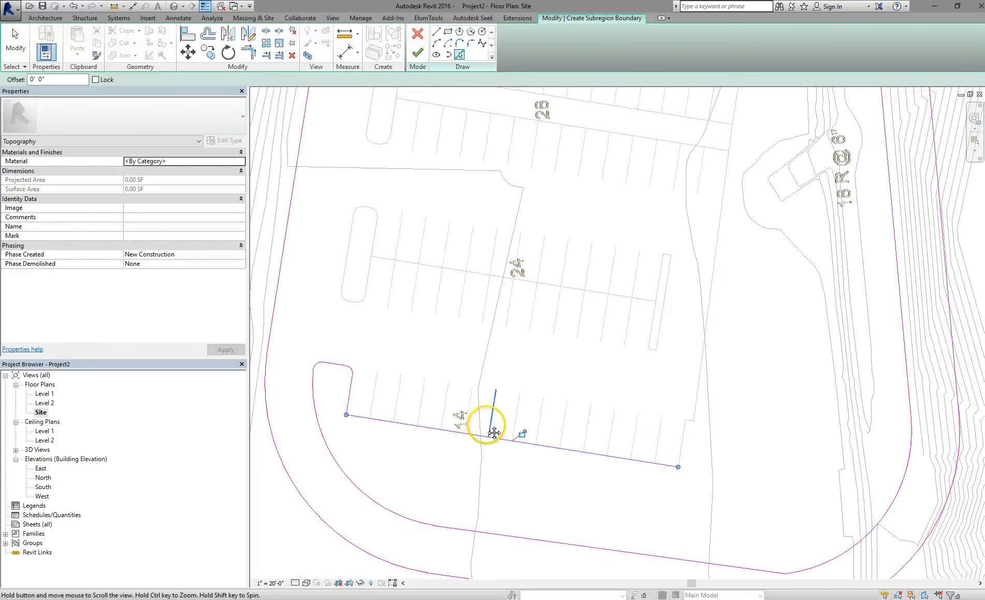
Pick the short stepped lines at the 14-space row's east end and the parking edge line running north from them.
left_click(688, 434)
scroll(689, 426, "up", 4)
left_click(693, 420)
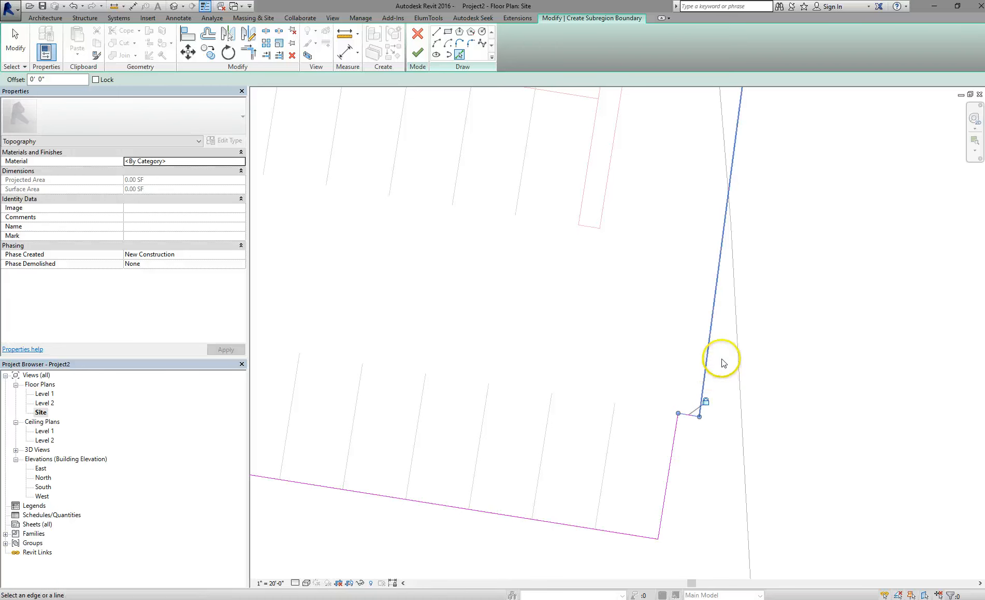
left_click(759, 306)
Pick the south line of the double 28-space row's median as subregion boundary.
scroll(731, 362, "down", 4)
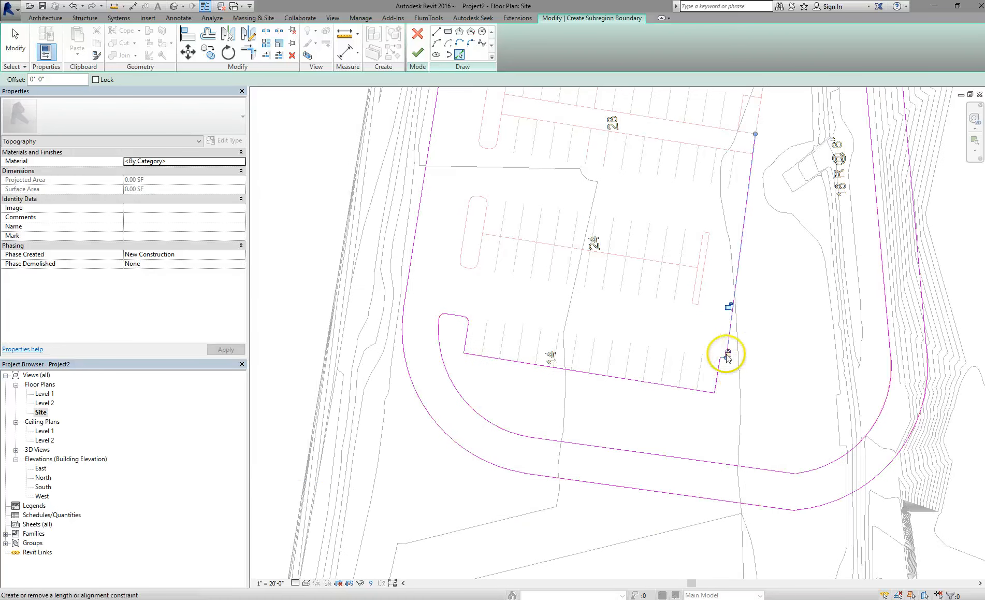
mouse_move(727, 382)
middle_mouse_down()
mouse_move(730, 418)
mouse_move(727, 386)
middle_mouse_up()
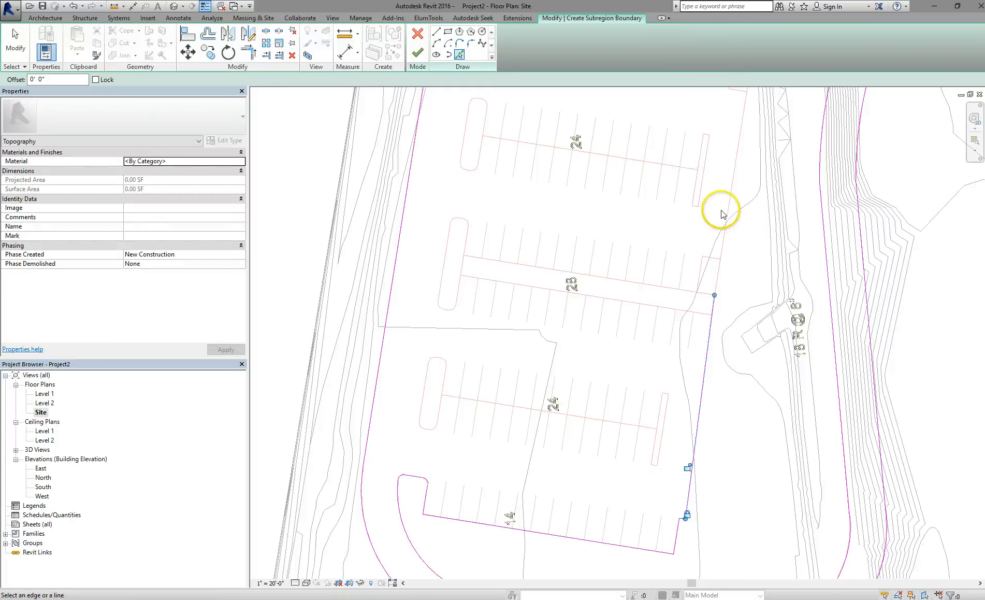
middle_click_drag(733, 243, 733, 243)
middle_click_drag(714, 327, 707, 361)
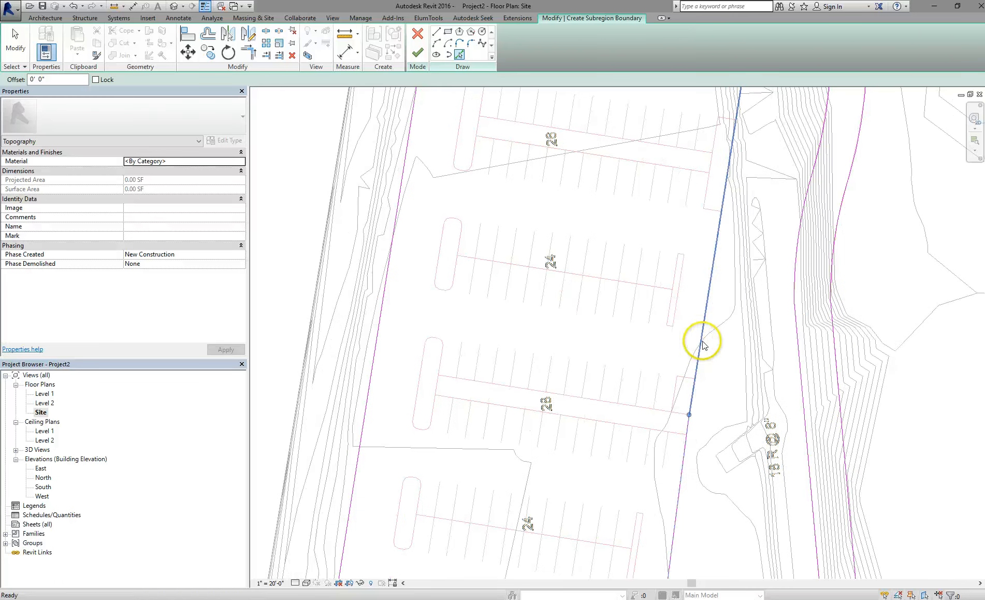
scroll(674, 446, "up", 2)
left_click(688, 429)
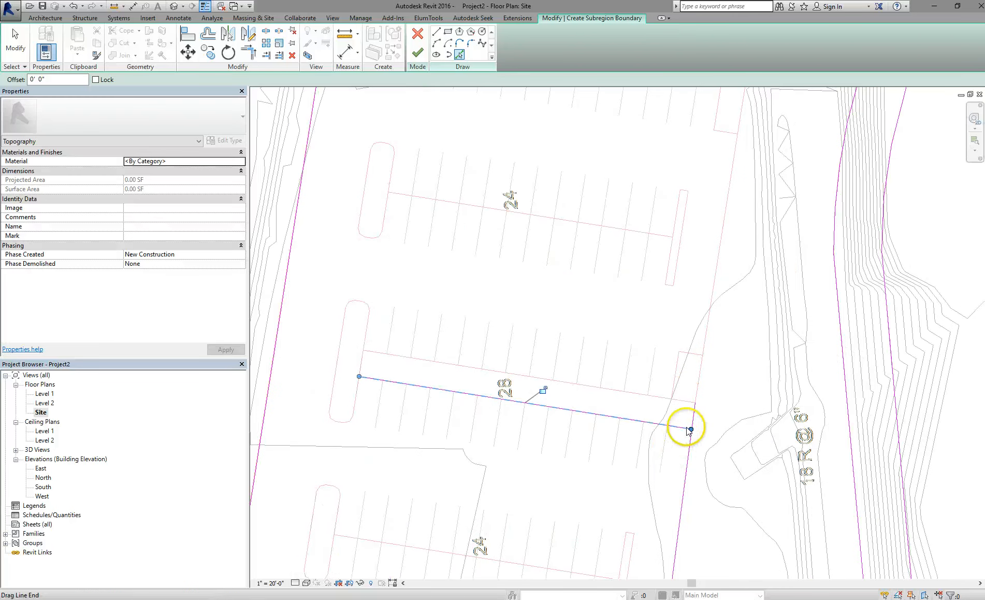
Pick the east side, rounded south end and west side of the island at the 28-space row's west end.
scroll(549, 364, "down", 2)
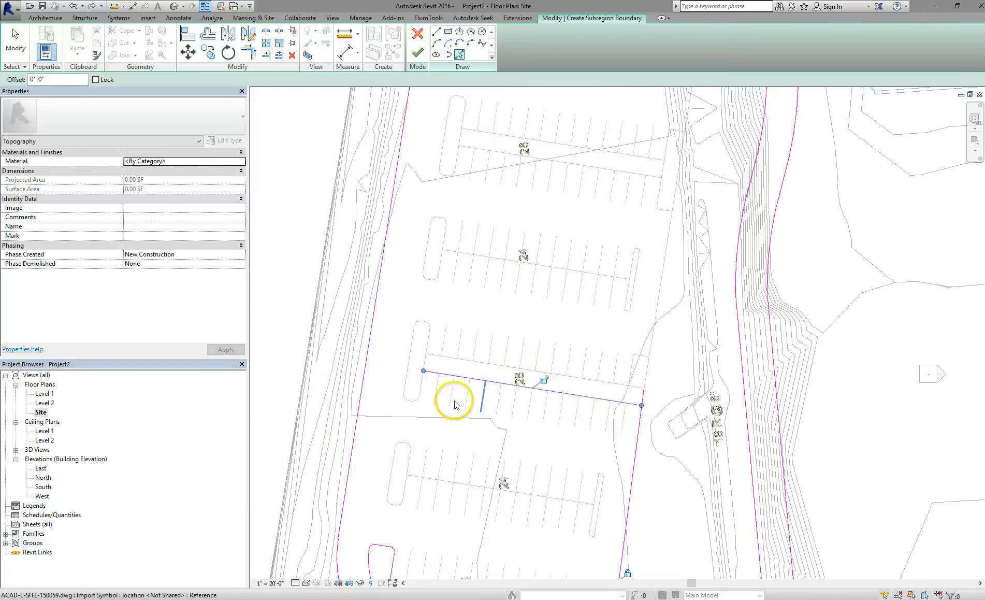
scroll(446, 362, "down", 1)
scroll(414, 370, "up", 3)
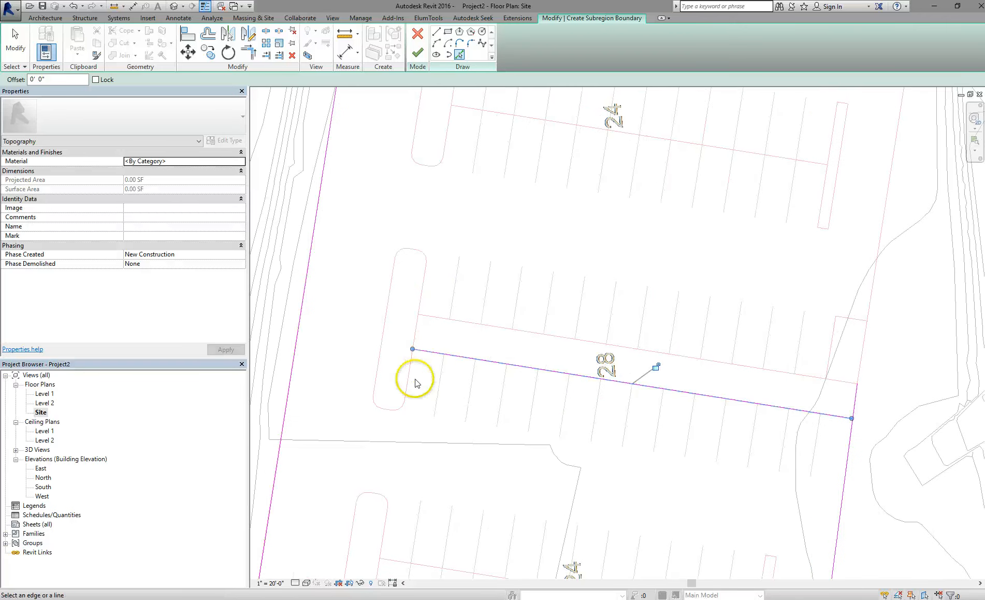
left_click(396, 412)
left_click(379, 411)
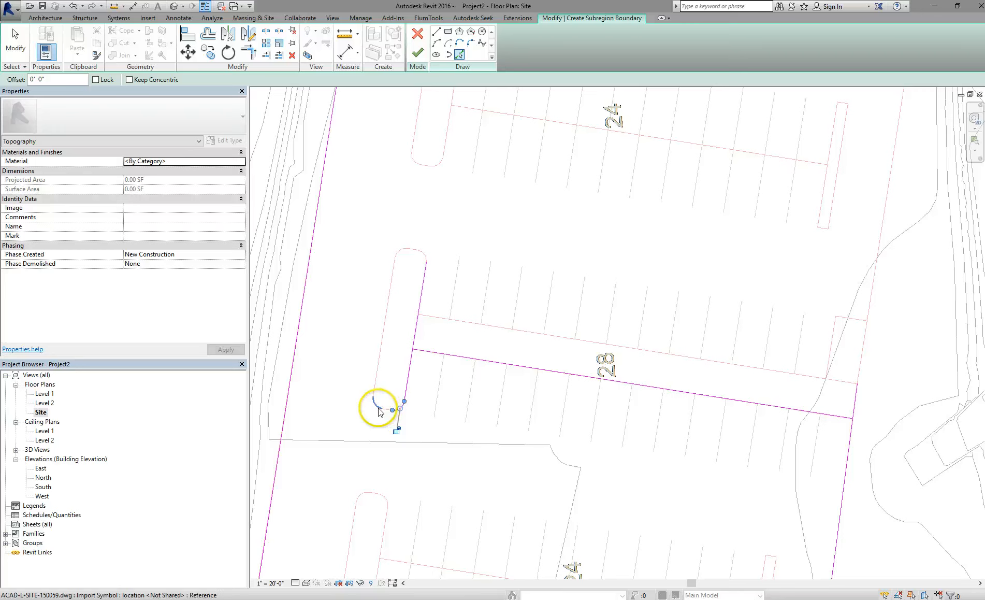
scroll(378, 413, "up", 4)
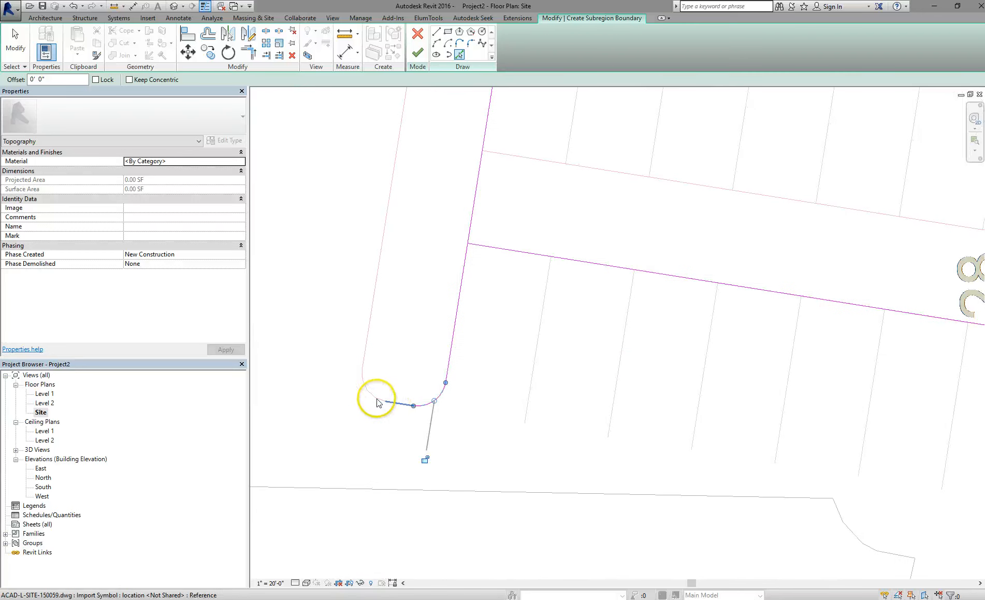
left_click(374, 397)
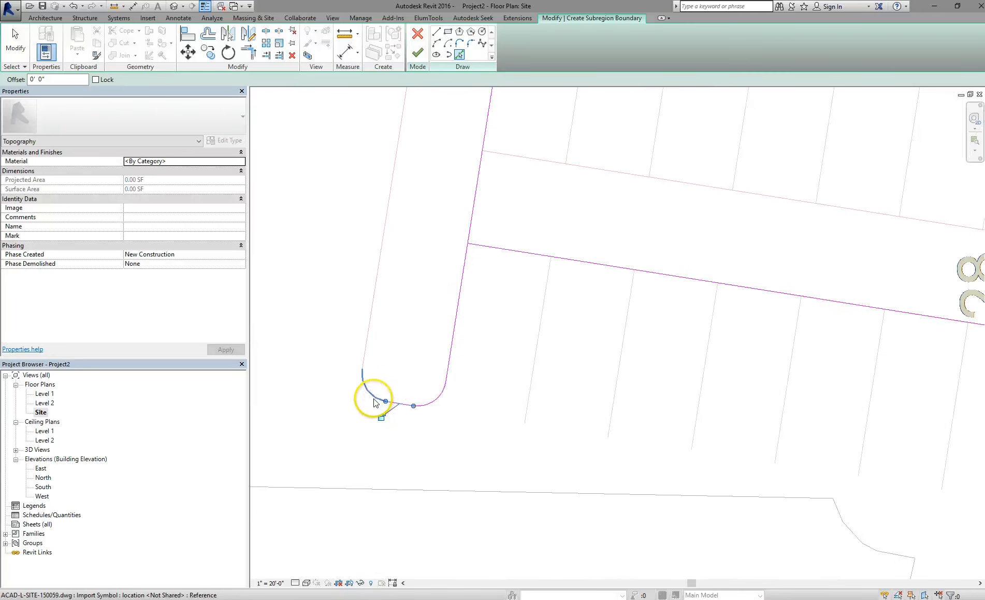
left_click(367, 356)
Pick the rounded north end of that island and the north line of the 28-space row's median as boundary.
middle_click_drag(446, 259, 421, 468)
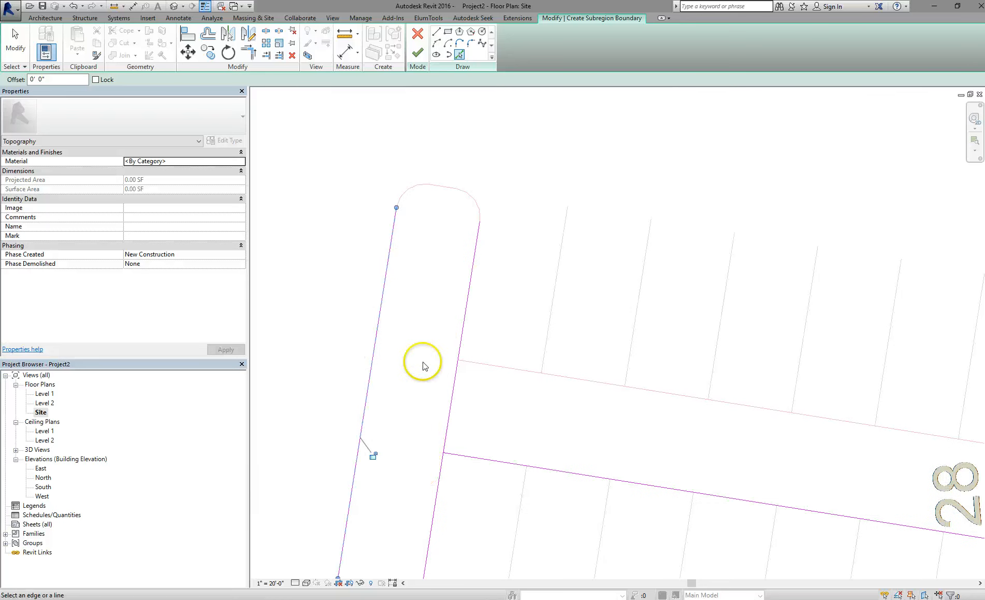
left_click(409, 196)
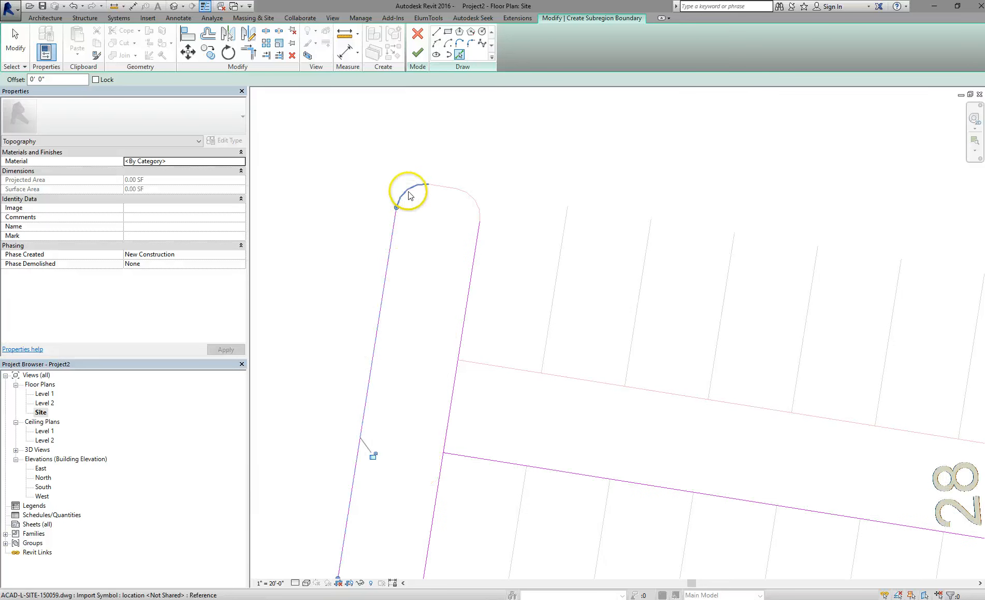
left_click(448, 196)
left_click(475, 219)
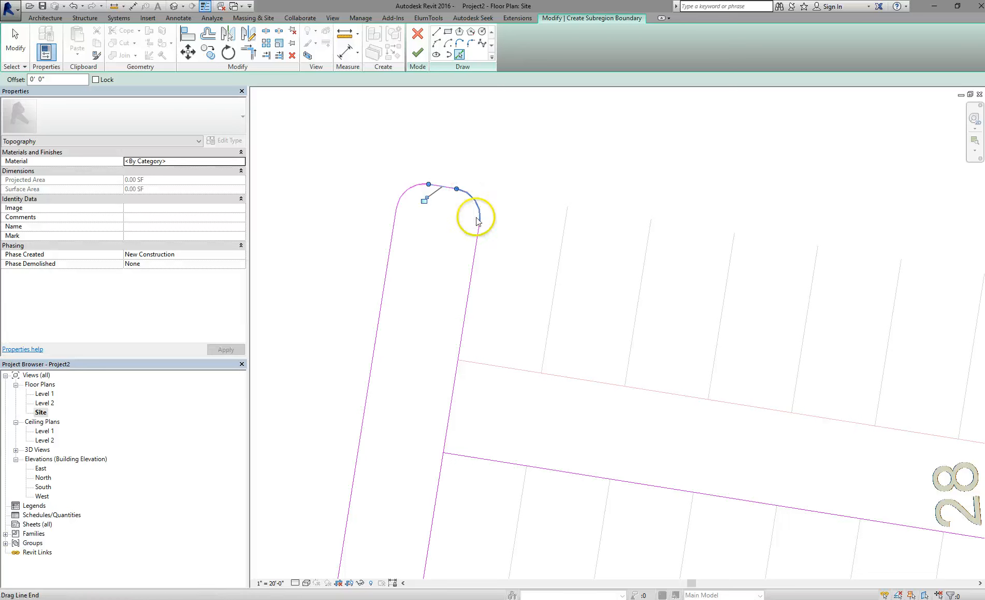
left_click(492, 369)
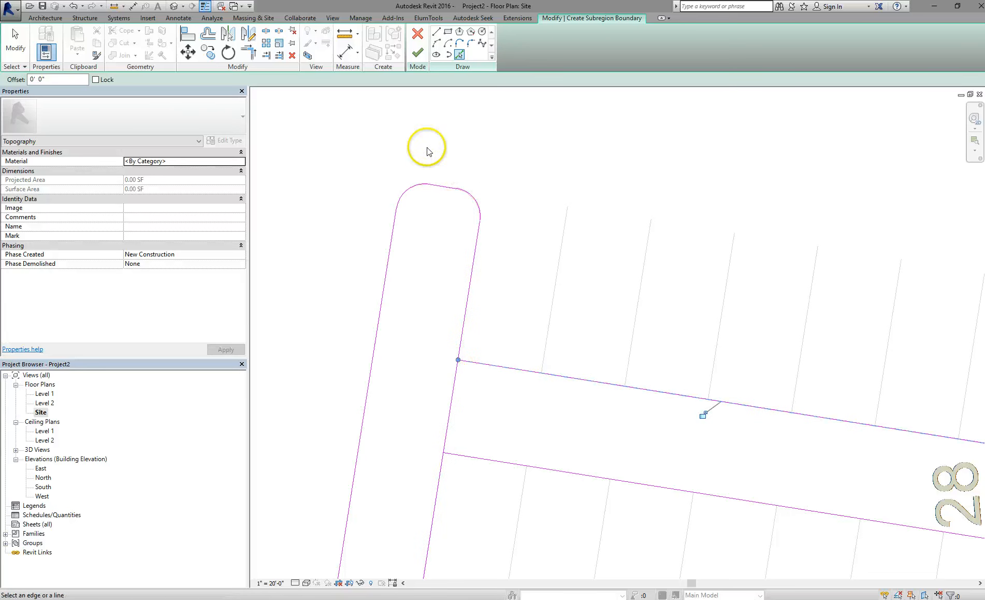
Split the east side of the 28-space row's island between the two median lines and trim both halves to those lines.
left_click(265, 33)
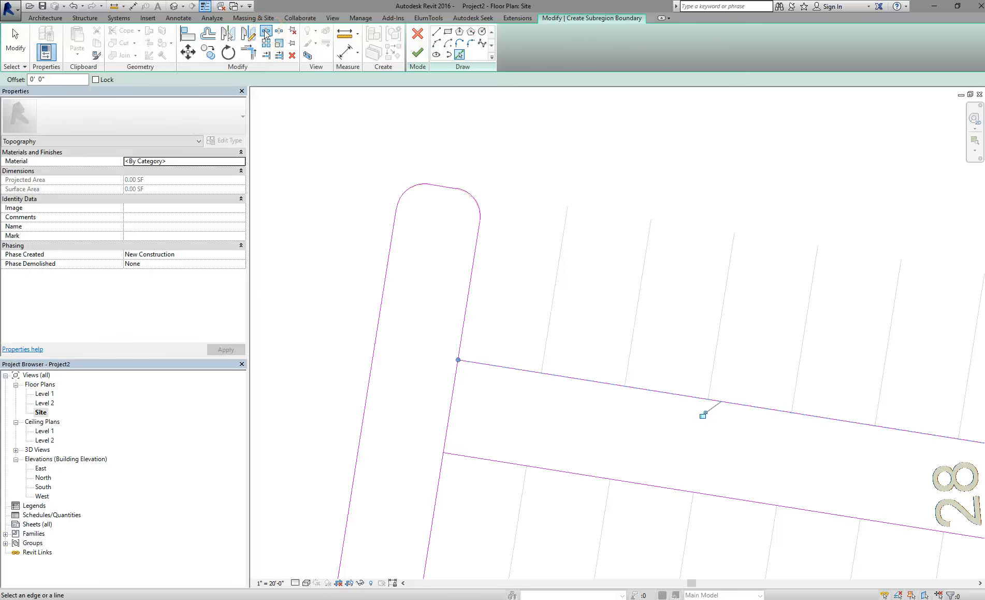
left_click(451, 401)
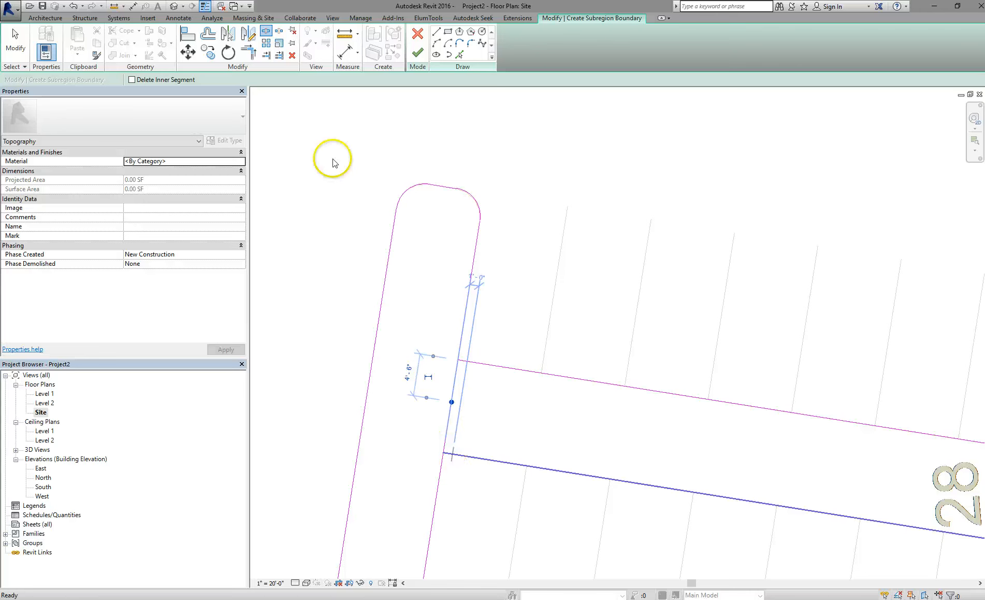
key("Escape")
left_click(248, 54)
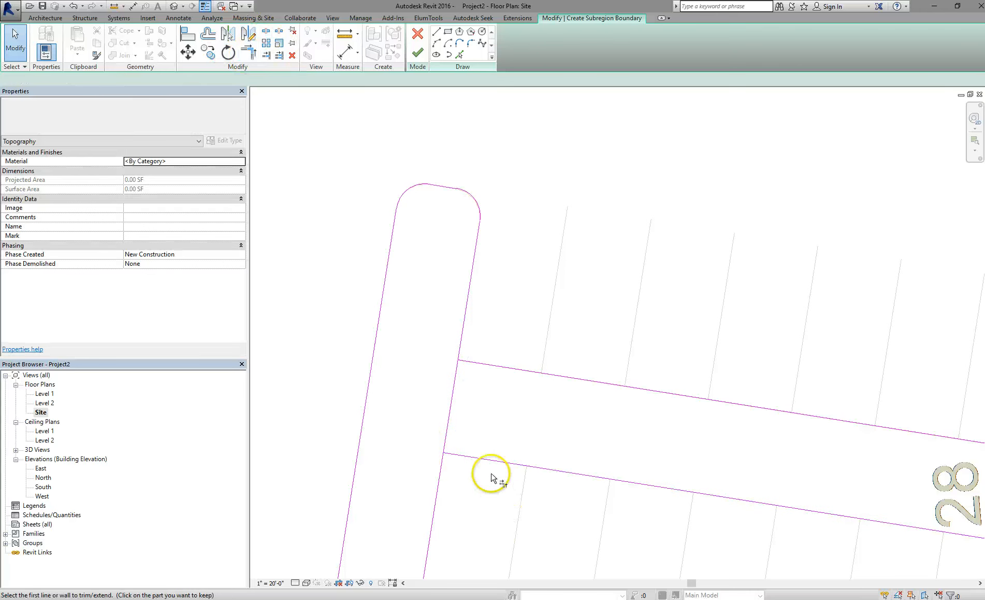
left_click(479, 456)
left_click(444, 474)
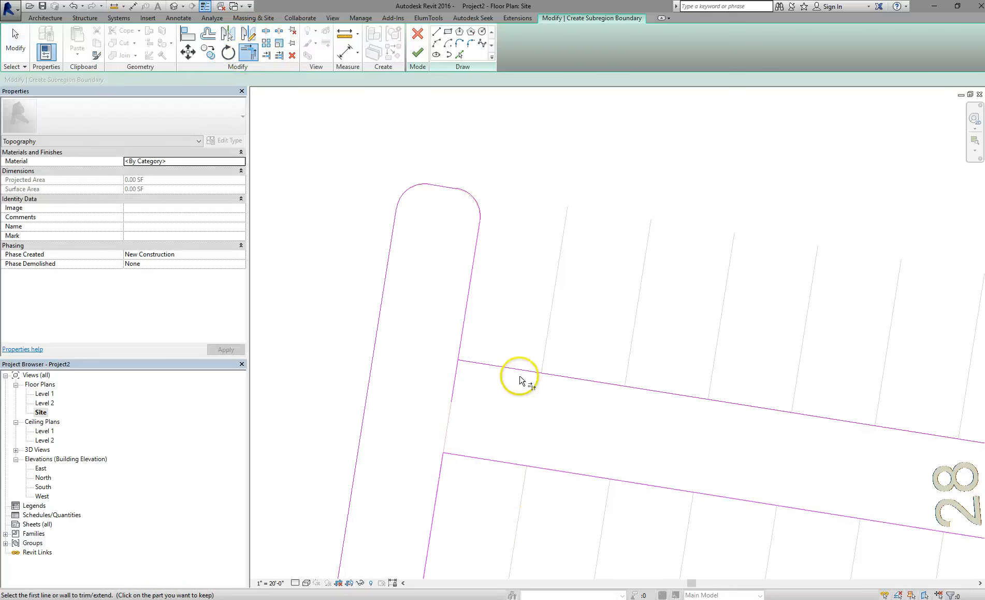
left_click(511, 373)
left_click(463, 332)
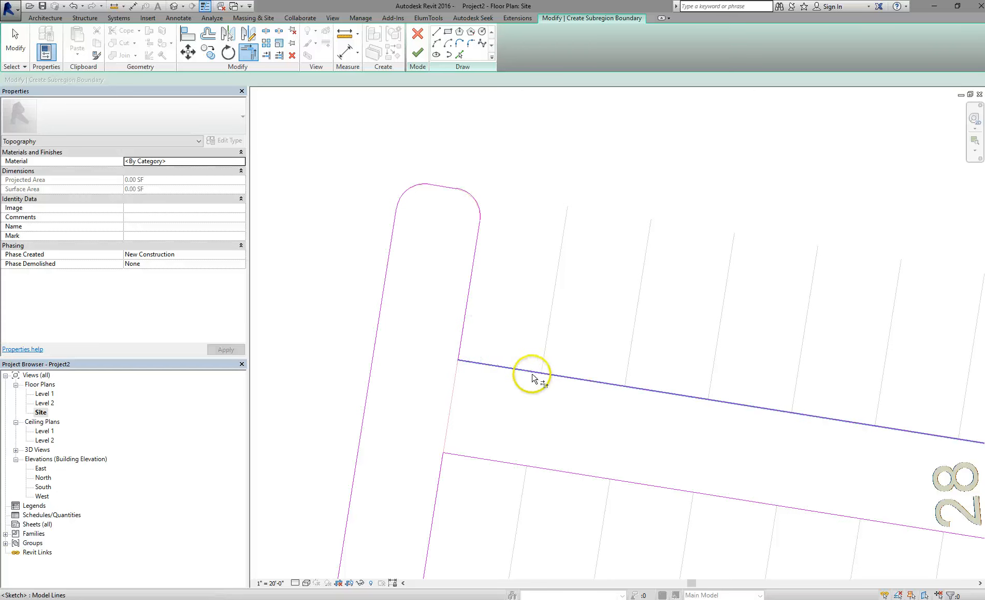
Trim the south line of the 28-space row's median to a corner with the parking edge line at its east end.
scroll(538, 375, "down", 3)
middle_click_drag(691, 374, 623, 382)
middle_click_drag(430, 361, 348, 302)
scroll(791, 398, "up", 2)
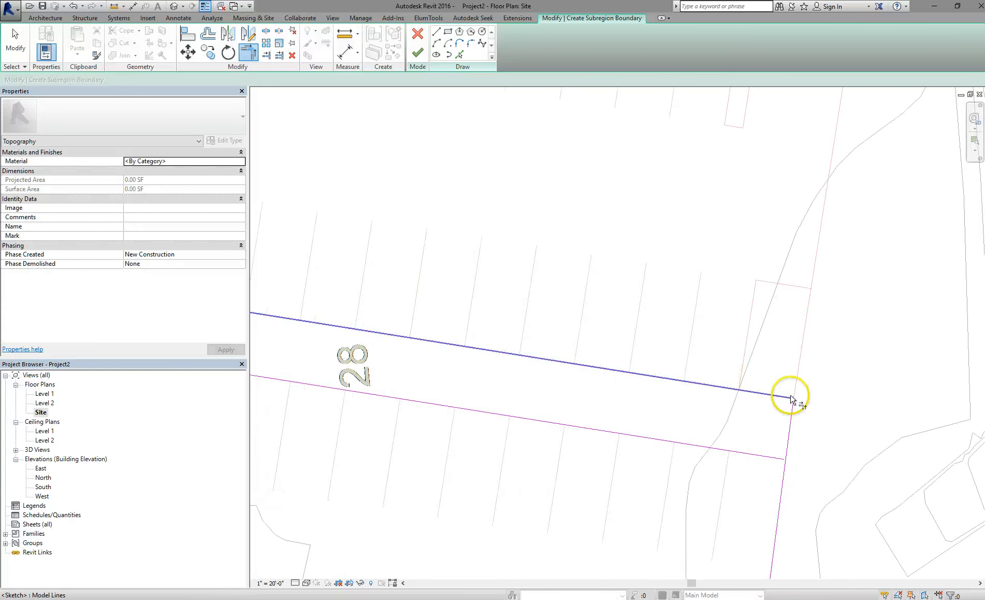
left_click(770, 468)
left_click(782, 484)
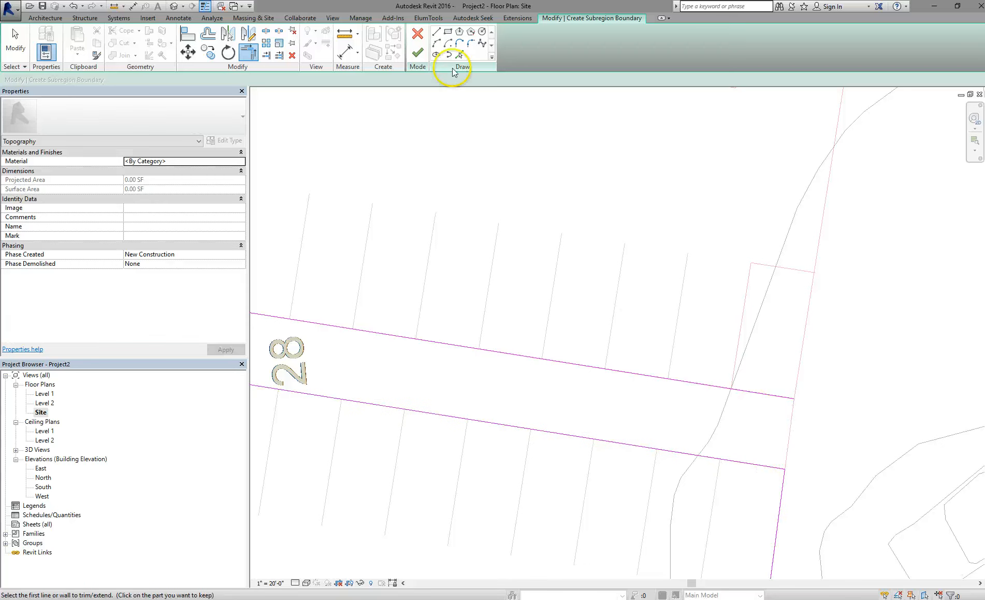
Pick the long east parking edge line running north from the 28-space row's median as subregion boundary.
left_click(459, 55)
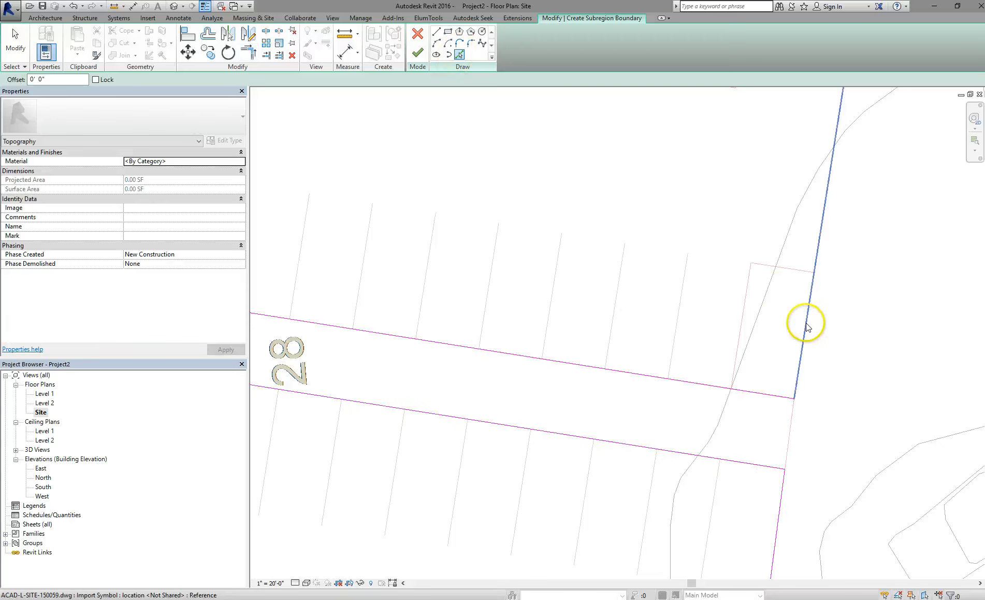
scroll(816, 321, "down", 3)
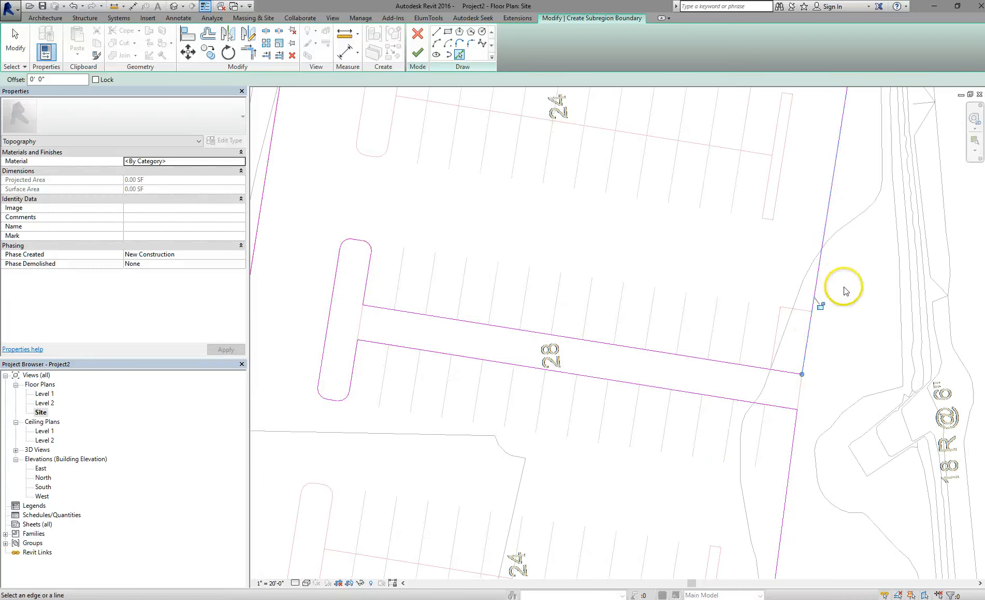
scroll(818, 342, "down", 1)
middle_click_drag(767, 229, 774, 373)
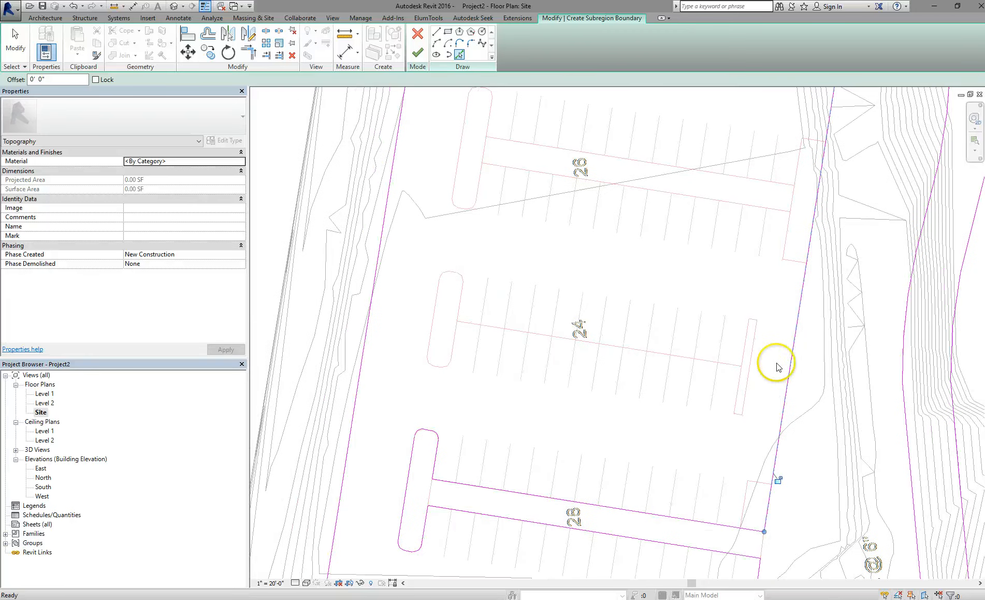
scroll(799, 271, "down", 1)
middle_click_drag(796, 291, 763, 459)
middle_click_drag(768, 415, 767, 274)
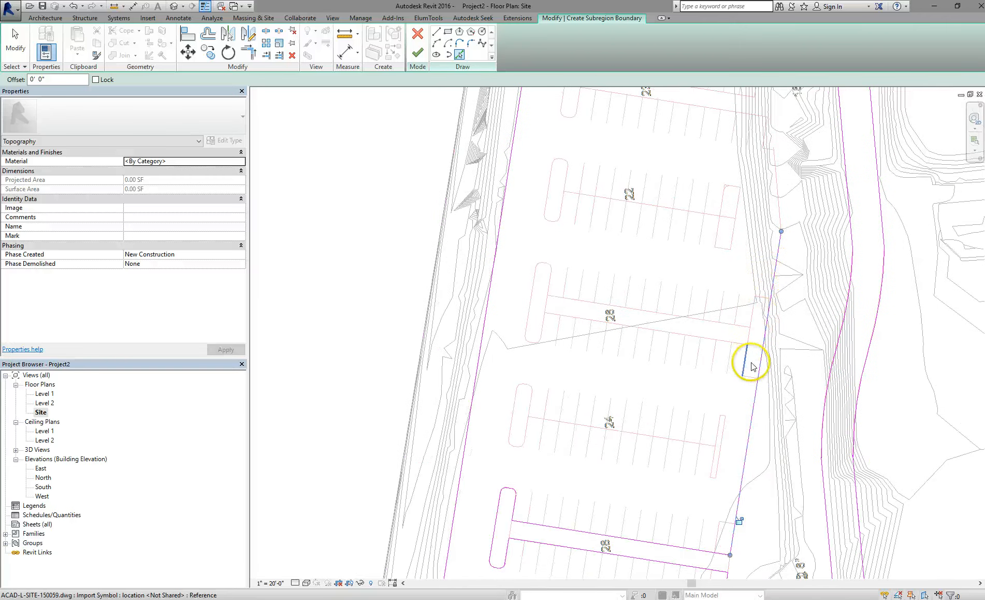
Pick the stepped lines at the 26-space row's southeast end and the south line of its median as boundary.
scroll(754, 358, "up", 2)
left_click(750, 385)
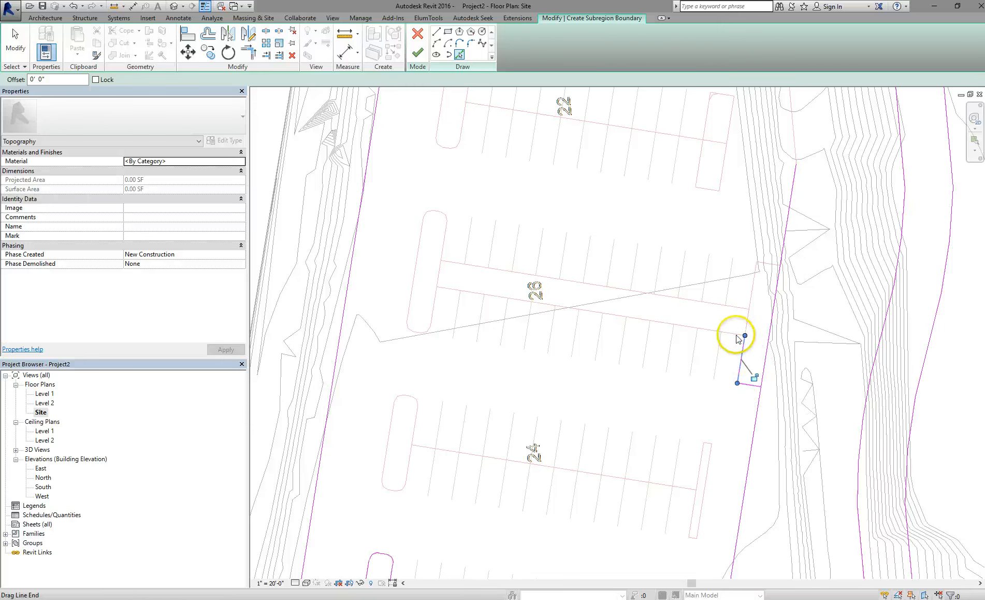
left_click(715, 337)
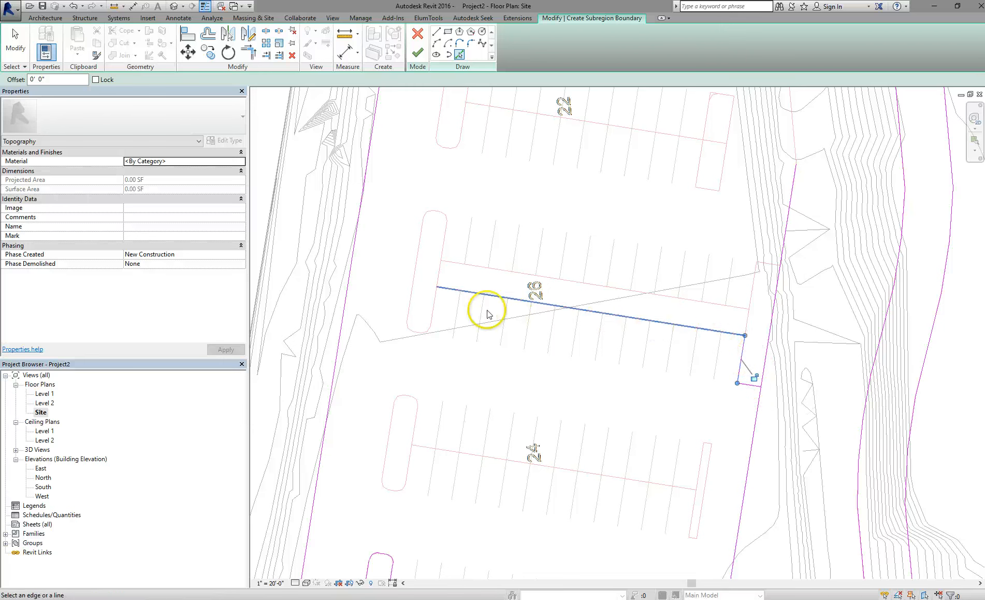
Pick the east side, rounded south end and west side of the island at the 26-space row's west end.
left_click(436, 304)
scroll(431, 337, "up", 4)
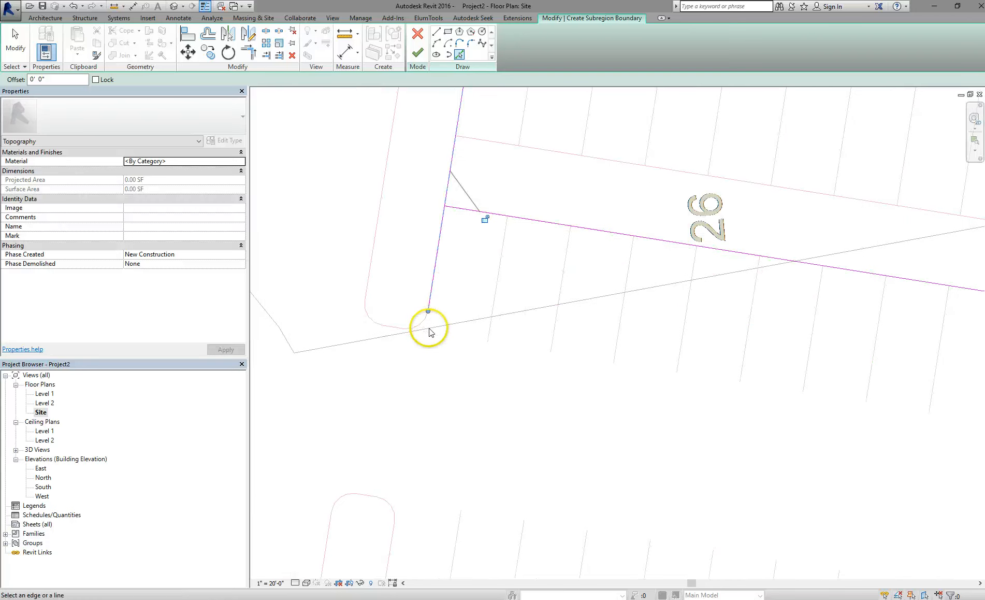
scroll(426, 325, "up", 3)
left_click(420, 313)
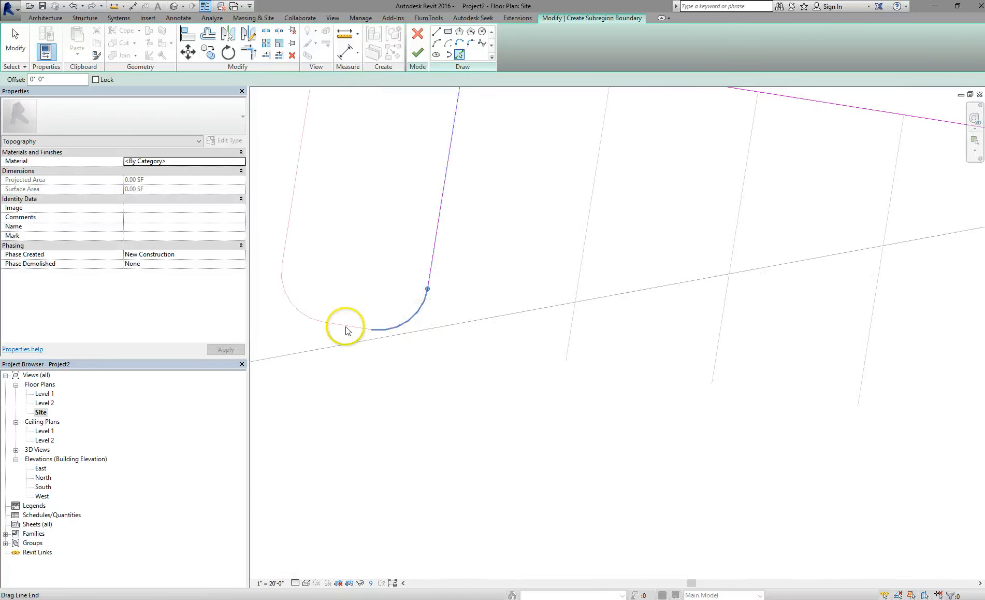
left_click(311, 318)
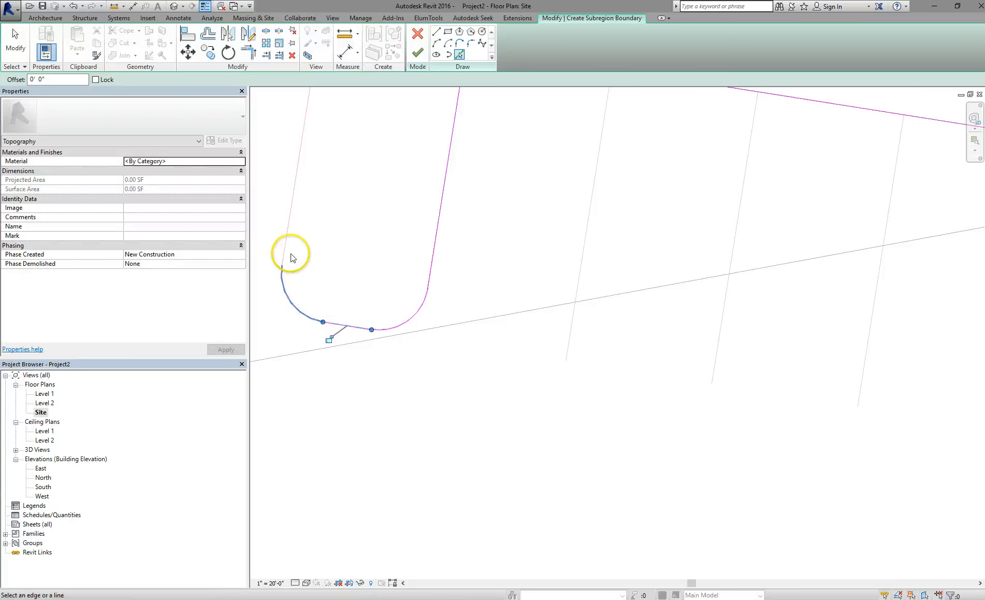
left_click(289, 243)
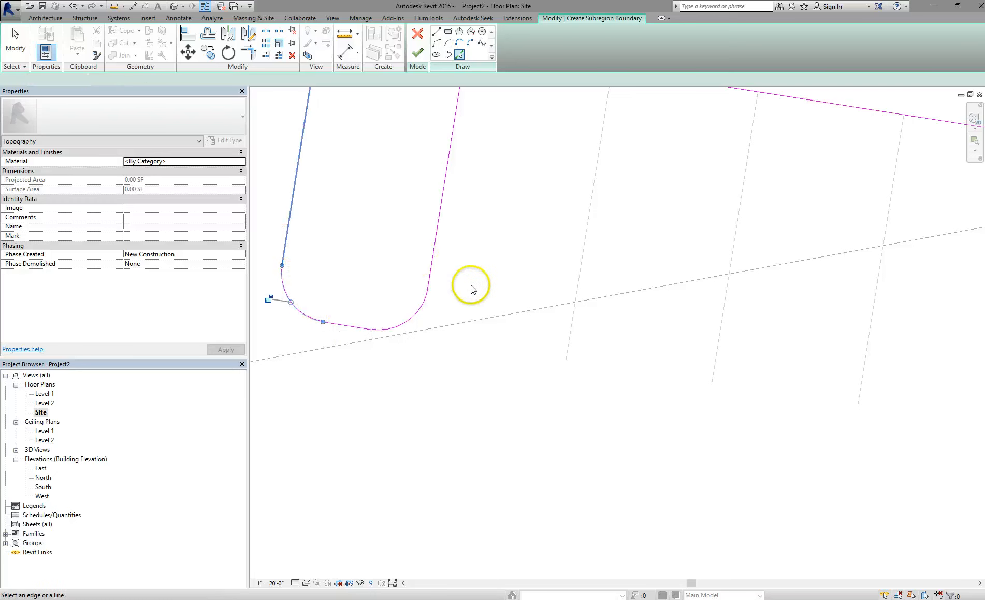
Pick the rounded north end of that island and the north line of the 26-space row's median as boundary.
scroll(471, 286, "down", 3)
middle_click_drag(470, 287, 398, 506)
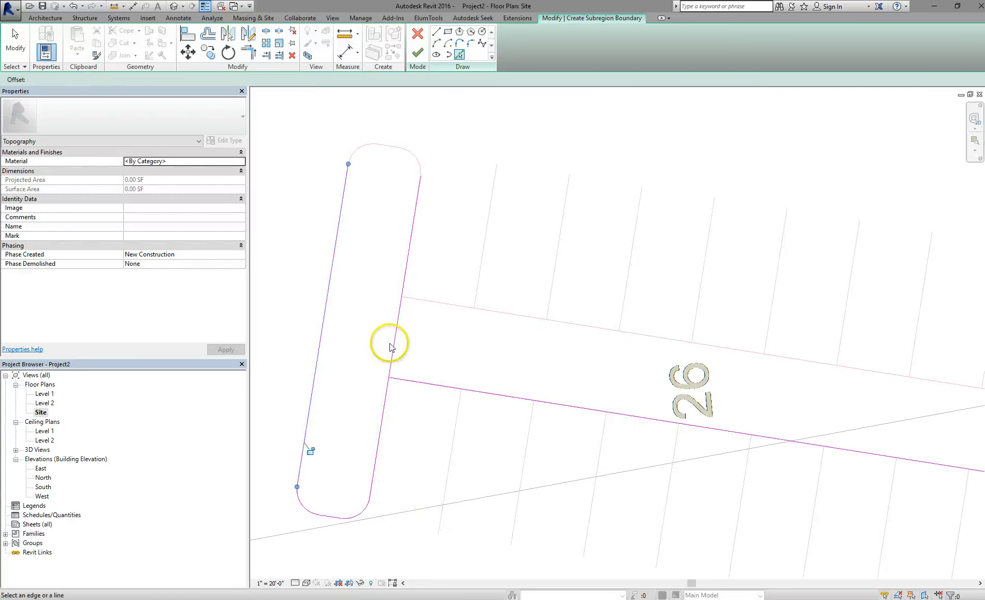
left_click(356, 160)
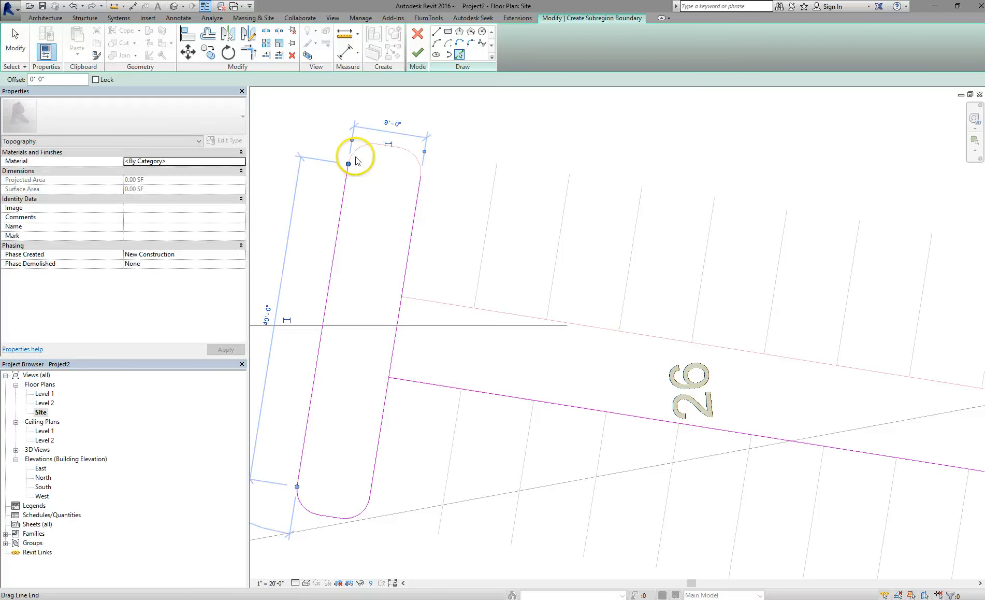
left_click(357, 153)
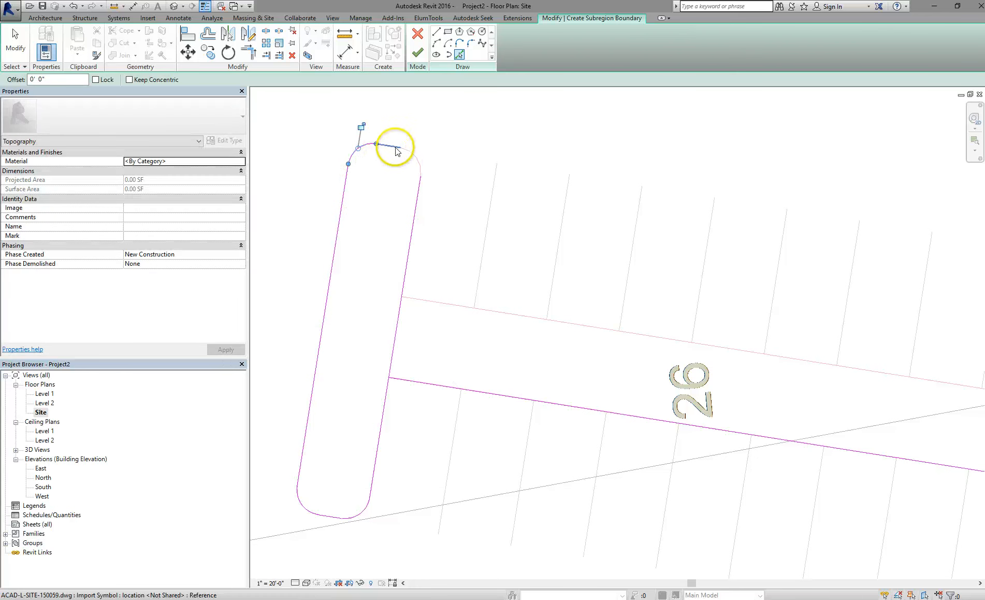
left_click(397, 151)
left_click(415, 160)
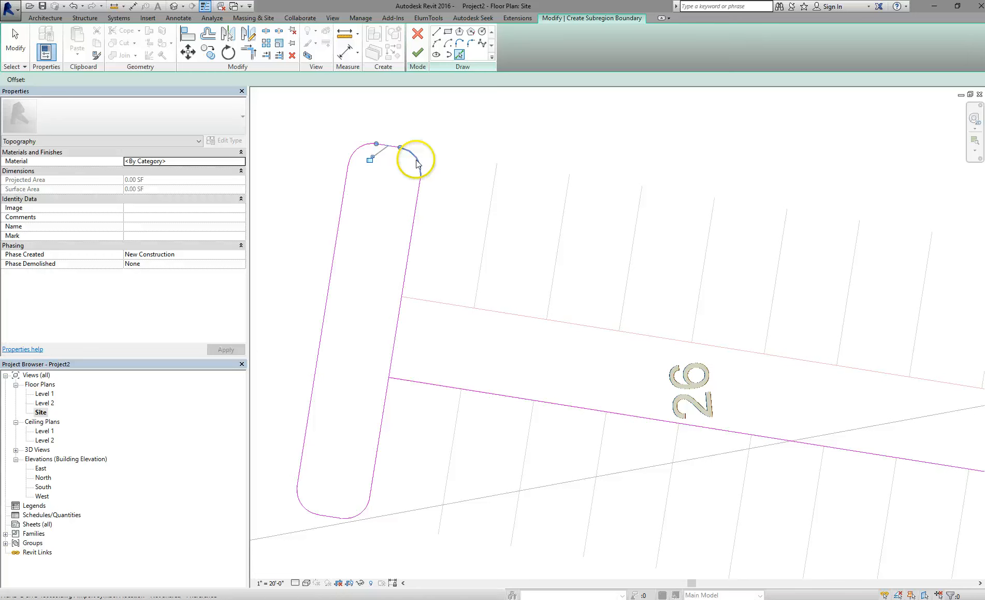
left_click(424, 303)
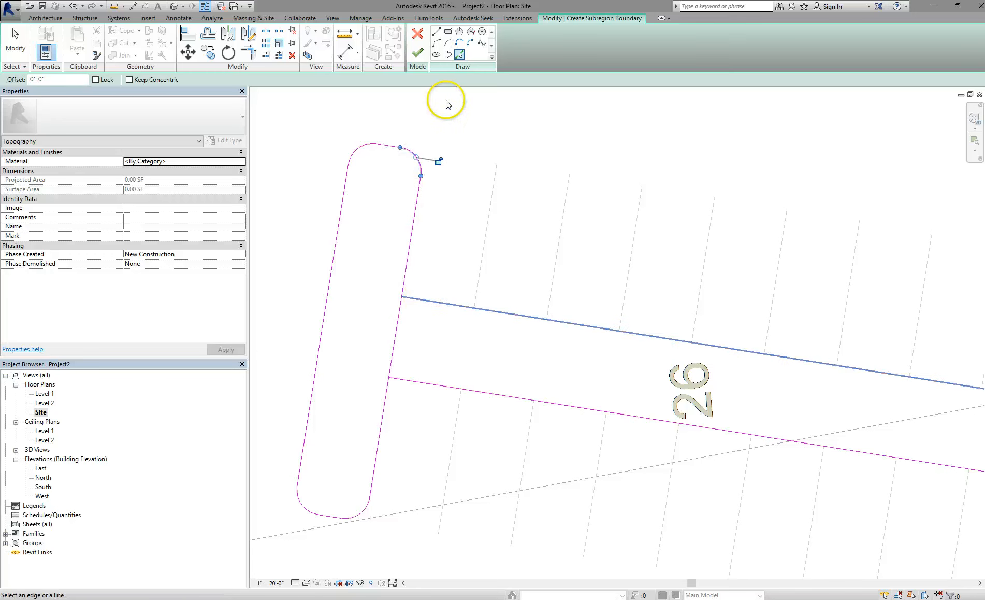
Split the east side of the 26-space row's island between the median lines and trim both halves to those lines.
left_click(266, 32)
left_click(395, 341)
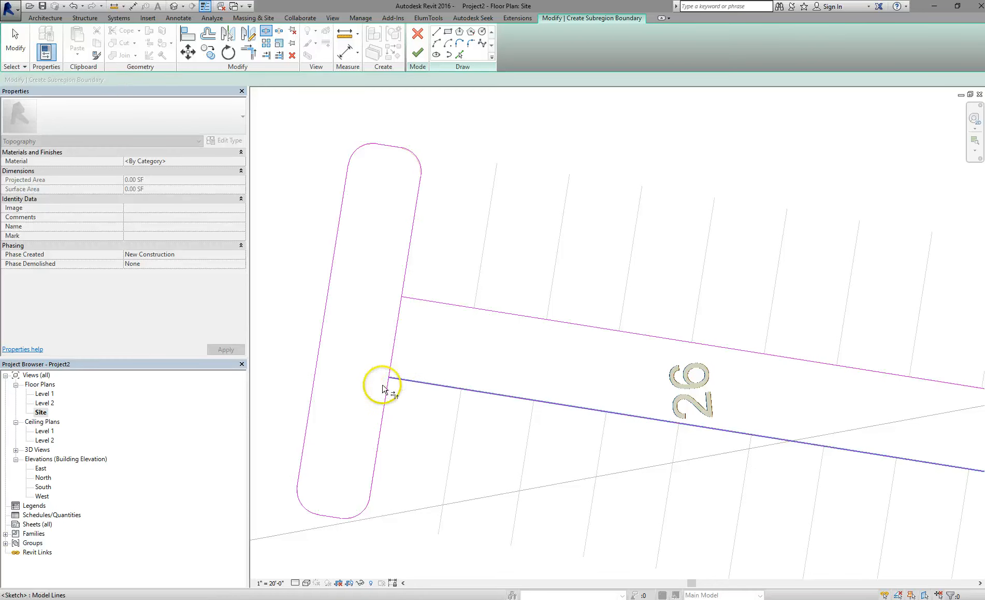
key("t")
key("r")
left_click(405, 286)
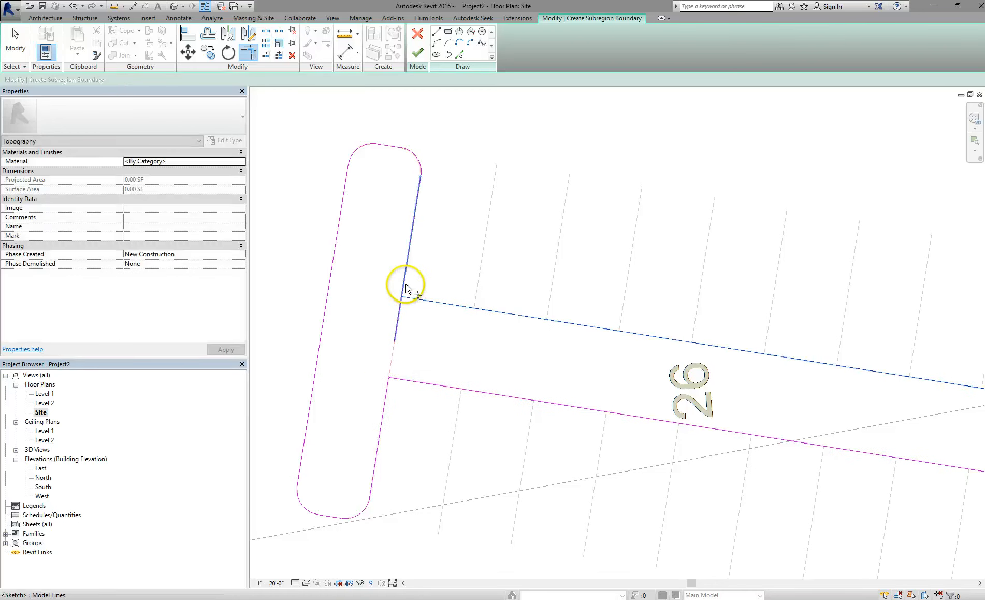
left_click(407, 289)
Pick the two short stepped lines at the 26-space row's northeast end, from the median's north line to the parking edge.
scroll(447, 335, "down", 4)
scroll(793, 370, "down", 1)
middle_click_drag(789, 370, 531, 363)
scroll(725, 326, "up", 1)
scroll(725, 330, "up", 2)
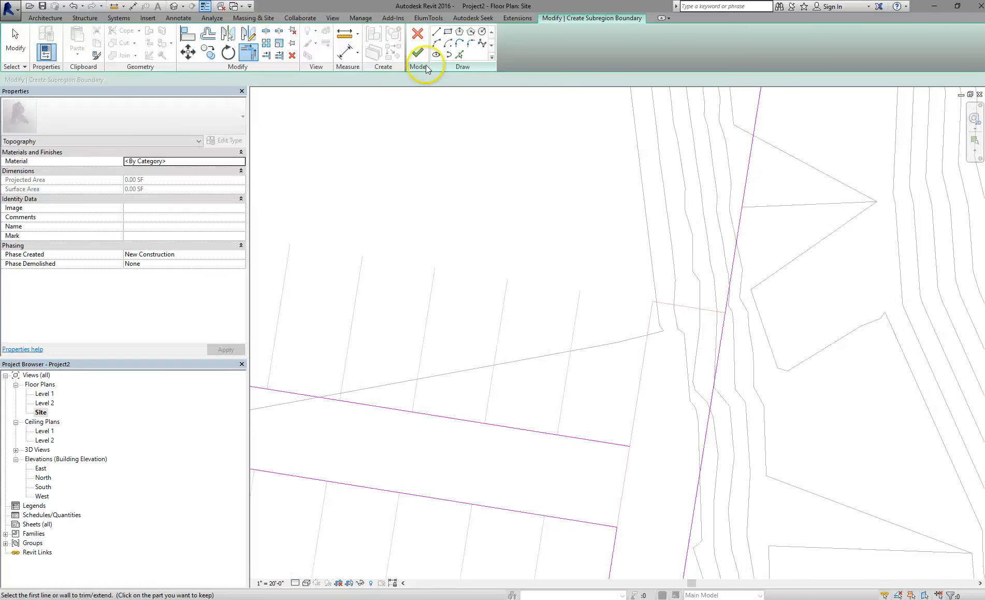
left_click(459, 54)
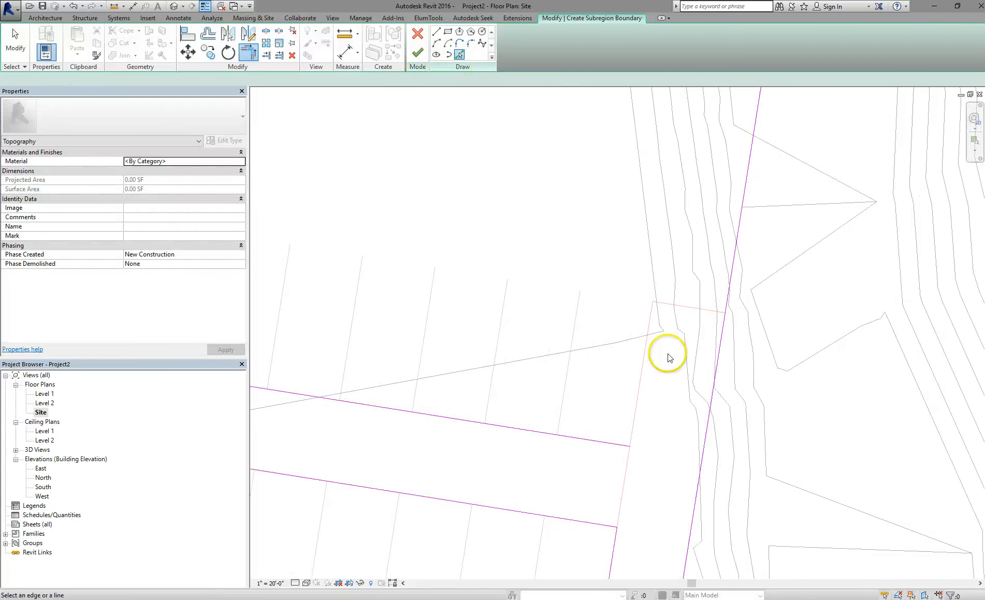
left_click(639, 383)
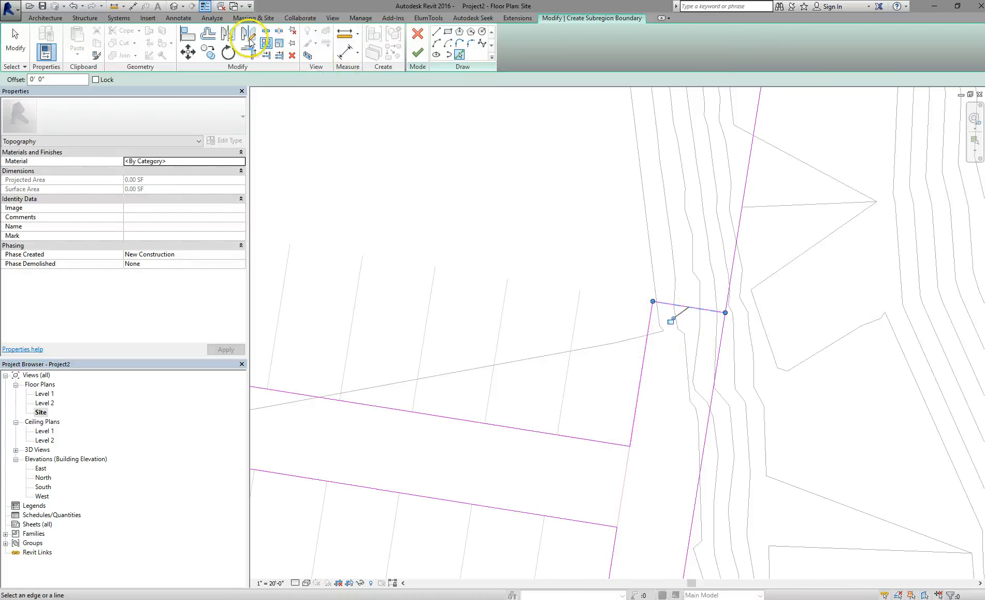
Split the east parking edge line beside the 26-space row and trim both parts to the stepped lines, deleting the too-short element.
left_click(265, 34)
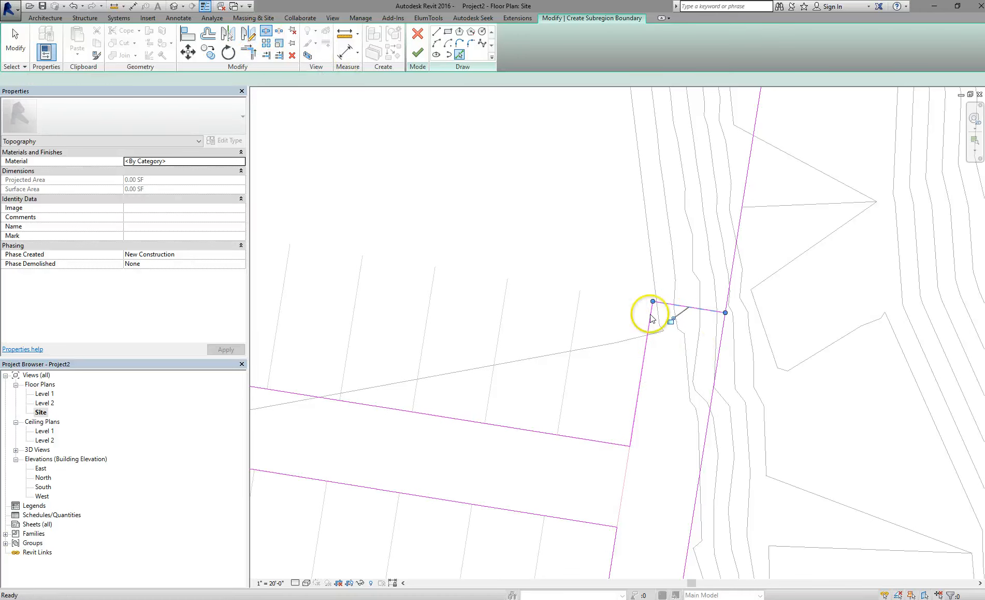
left_click(737, 339)
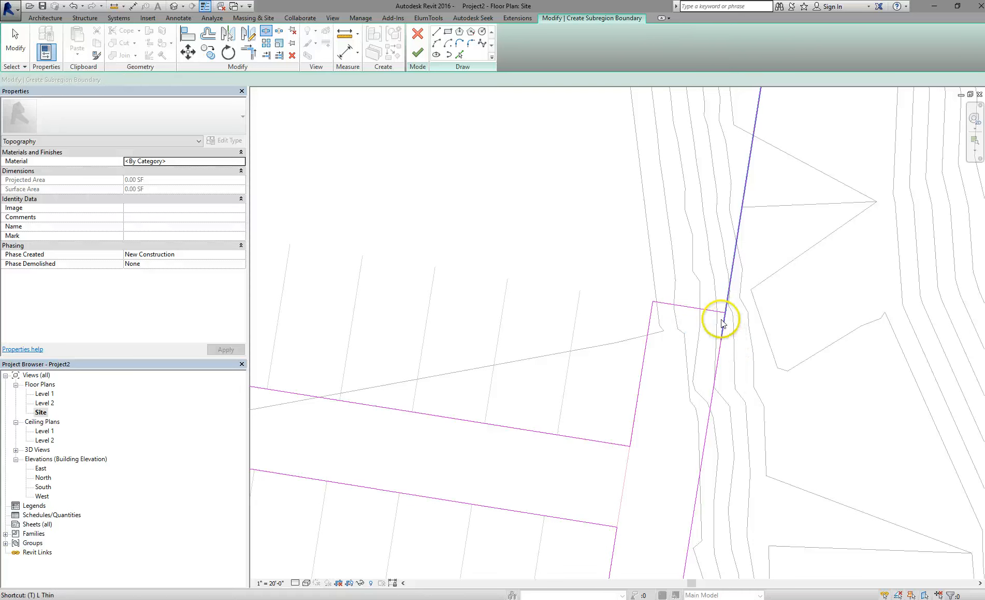
key("t")
key("r")
scroll(727, 363, "down", 3)
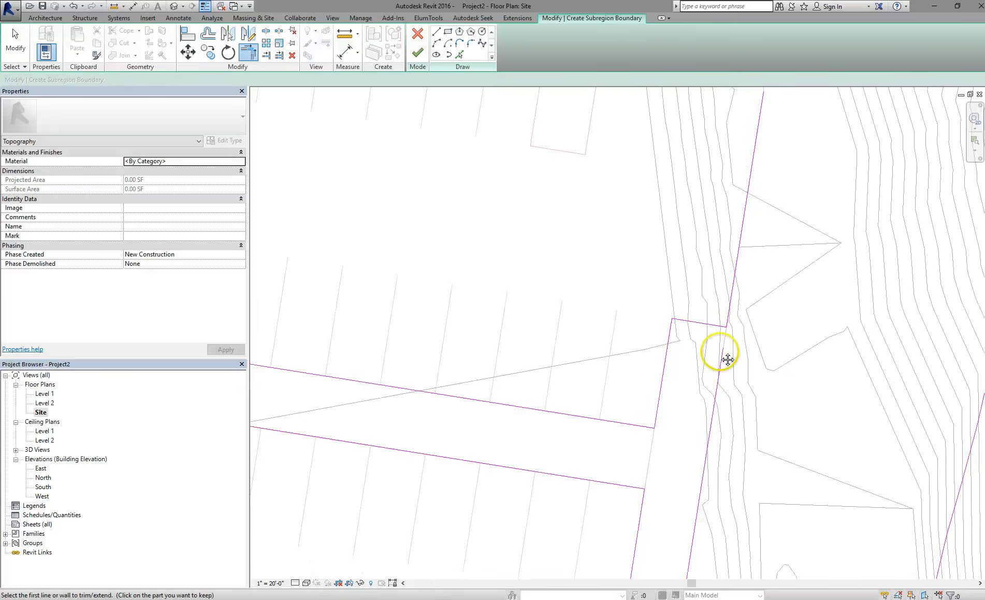
scroll(671, 495, "down", 2)
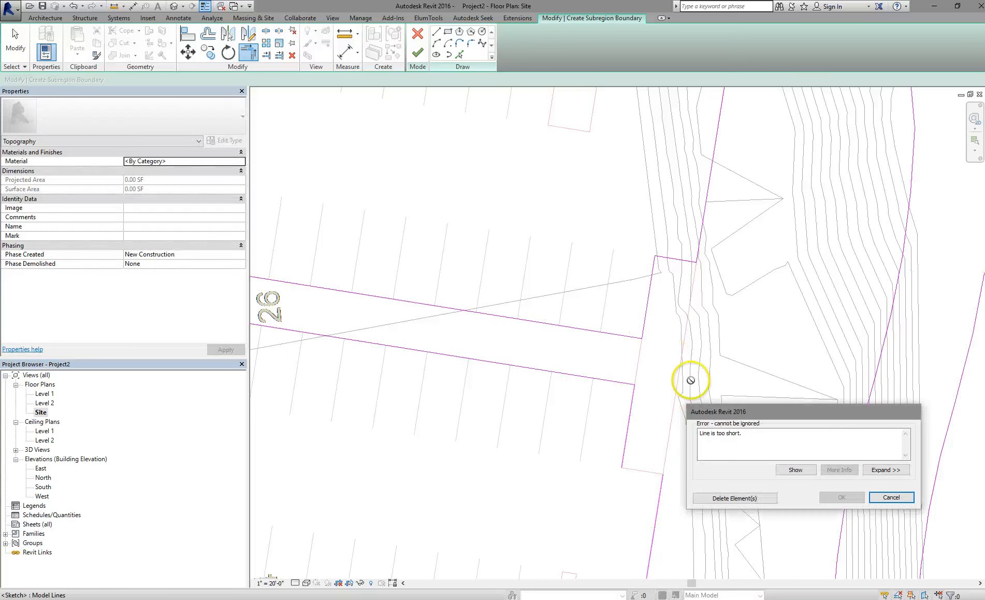
left_click(750, 508)
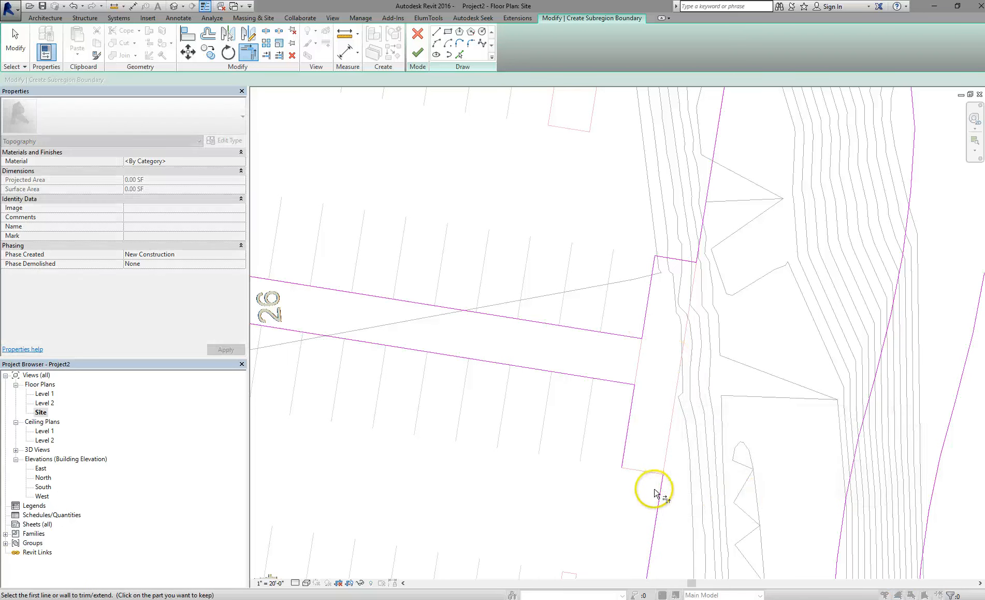
Pick the short line again that joins the 26-space row's southeast step to the east parking edge.
scroll(657, 492, "up", 3)
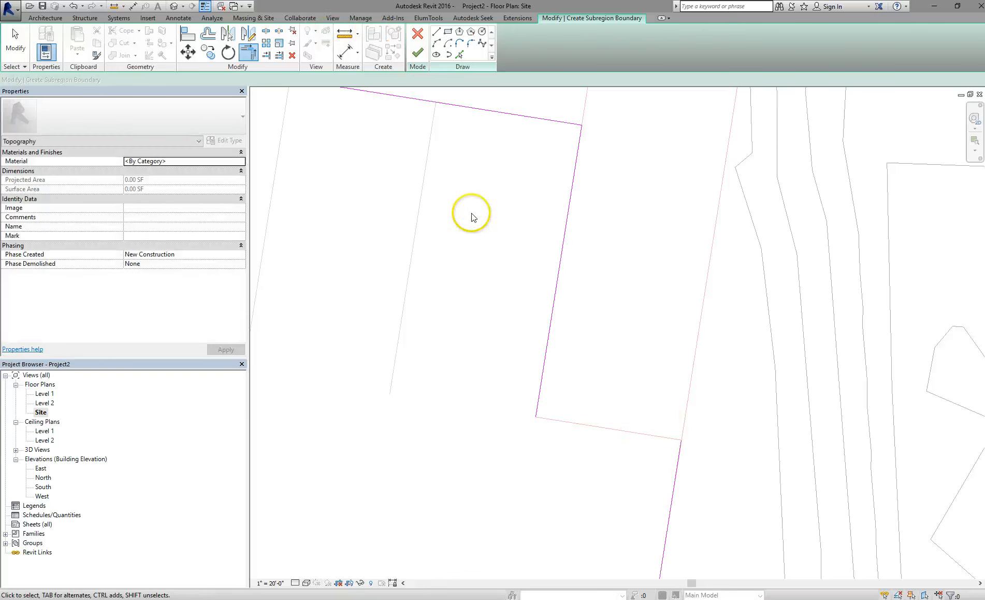
key("Escape")
left_click(461, 54)
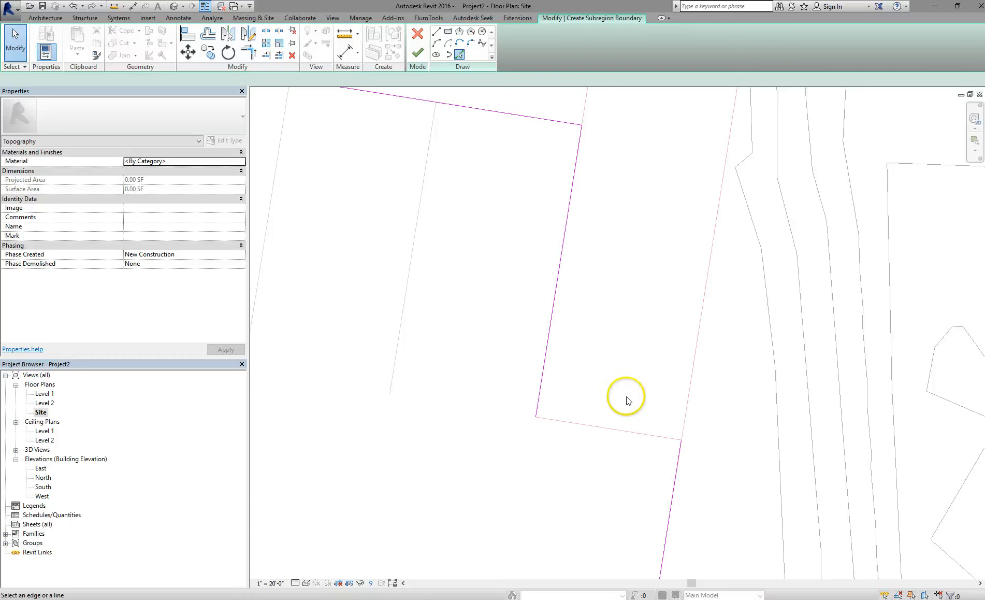
left_click(630, 431)
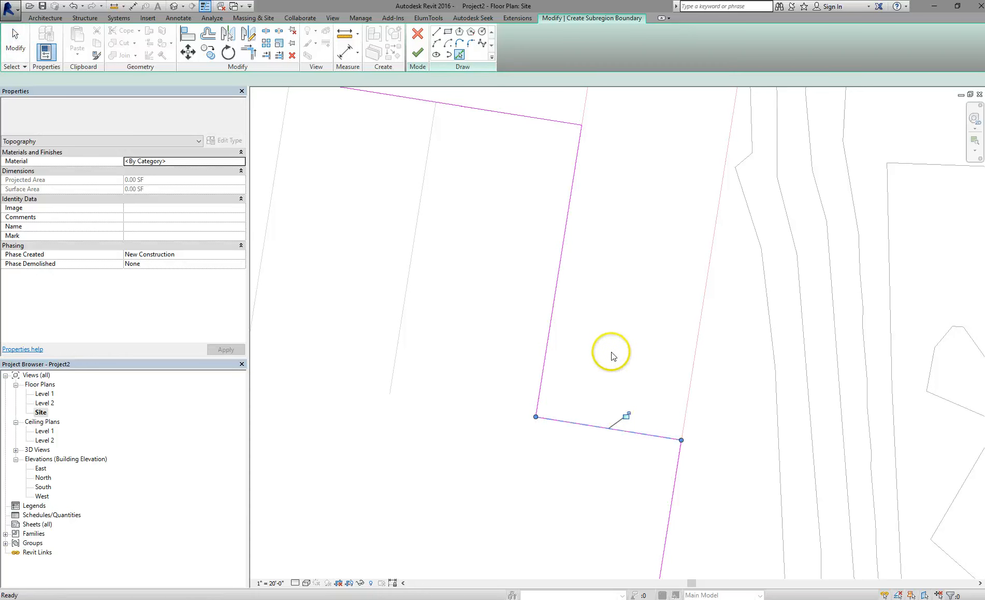
Pick the east parking edge line north of the 26-space row and the short step line near its north end.
scroll(629, 360, "down", 3)
scroll(633, 292, "down", 3)
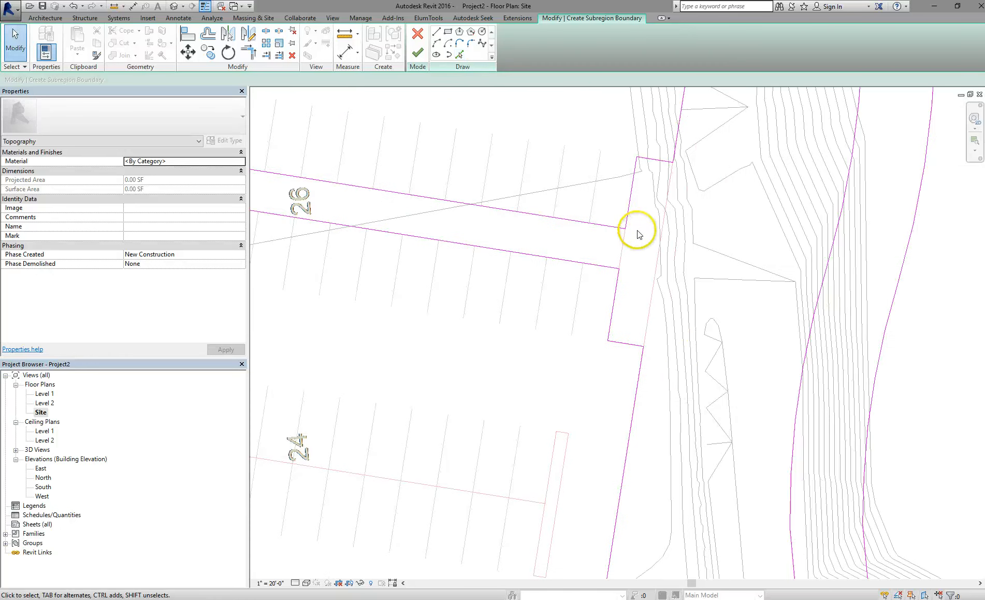
middle_click_drag(638, 230, 741, 486)
middle_click_drag(752, 259, 767, 476)
scroll(726, 351, "down", 1)
scroll(726, 349, "down", 3)
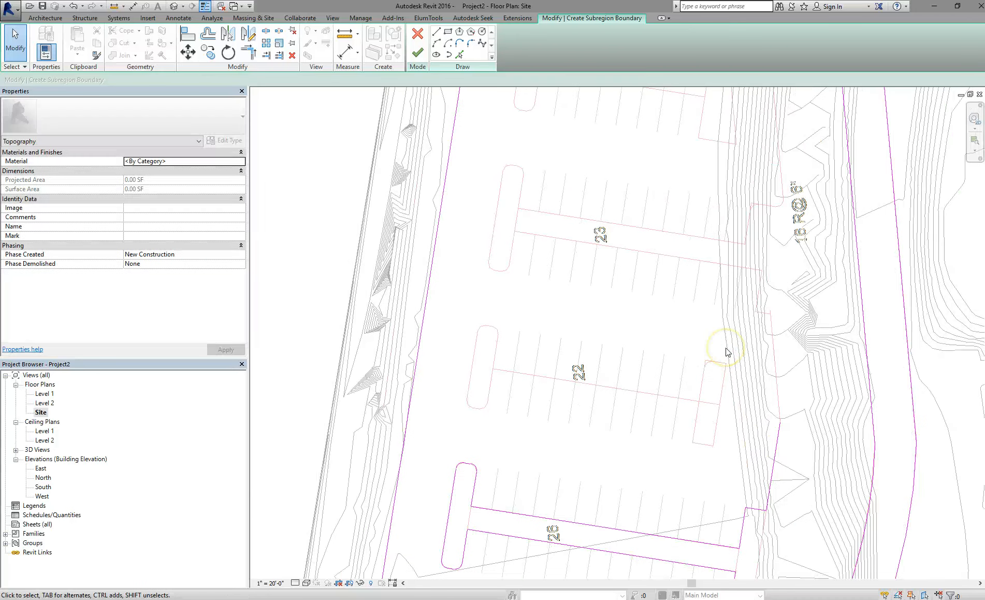
scroll(739, 313, "down", 1)
scroll(769, 368, "up", 6)
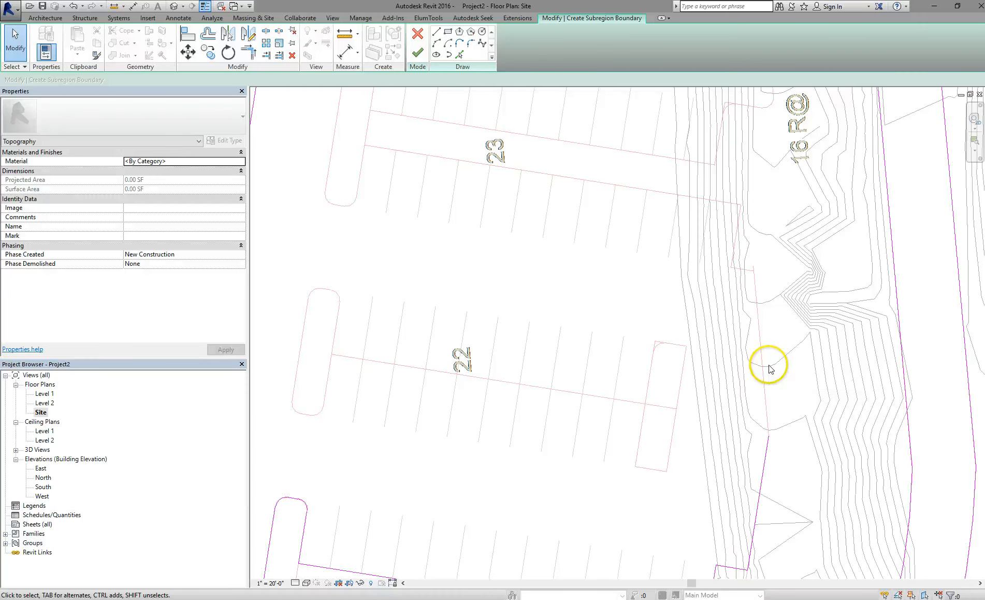
left_click(458, 55)
left_click(771, 410)
scroll(744, 205, "up", 1)
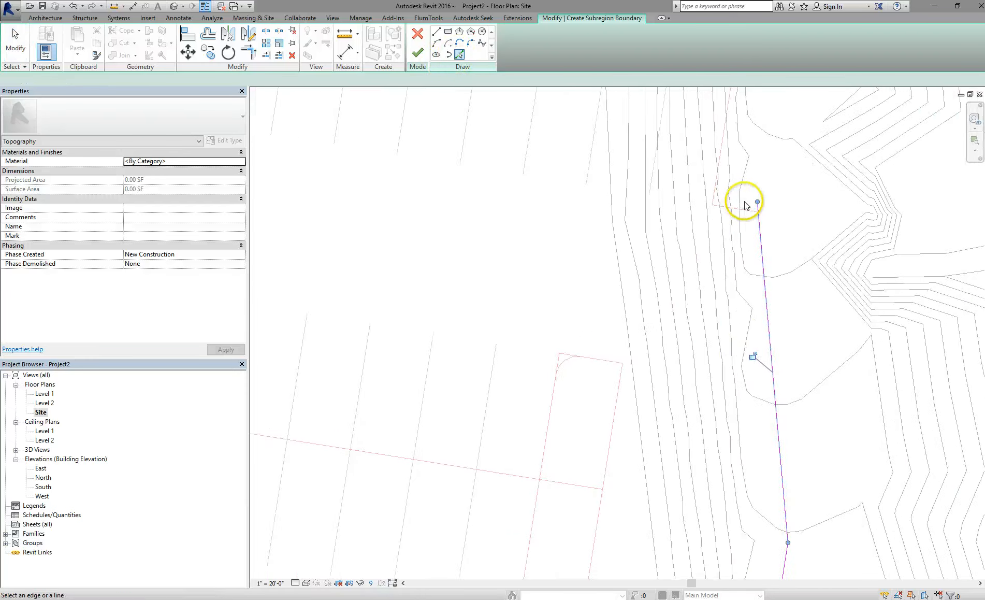
scroll(758, 220, "up", 3)
left_click(748, 220)
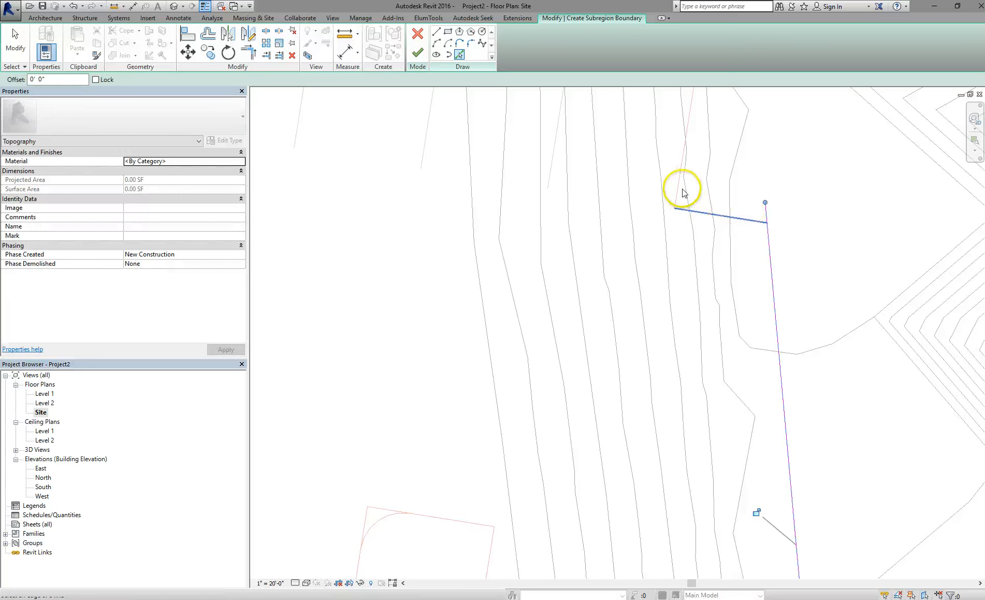
Pick the step line at the 23-space row's southeast end and the south line of that row's median.
middle_click_drag(698, 242, 799, 443)
scroll(800, 441, "down", 2)
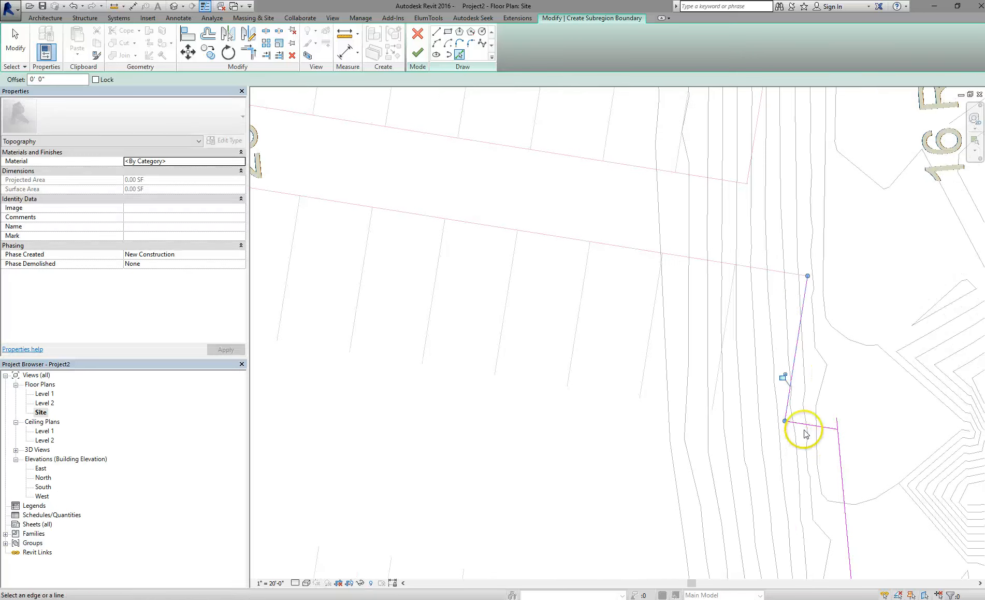
left_click(779, 273)
scroll(526, 262, "down", 6)
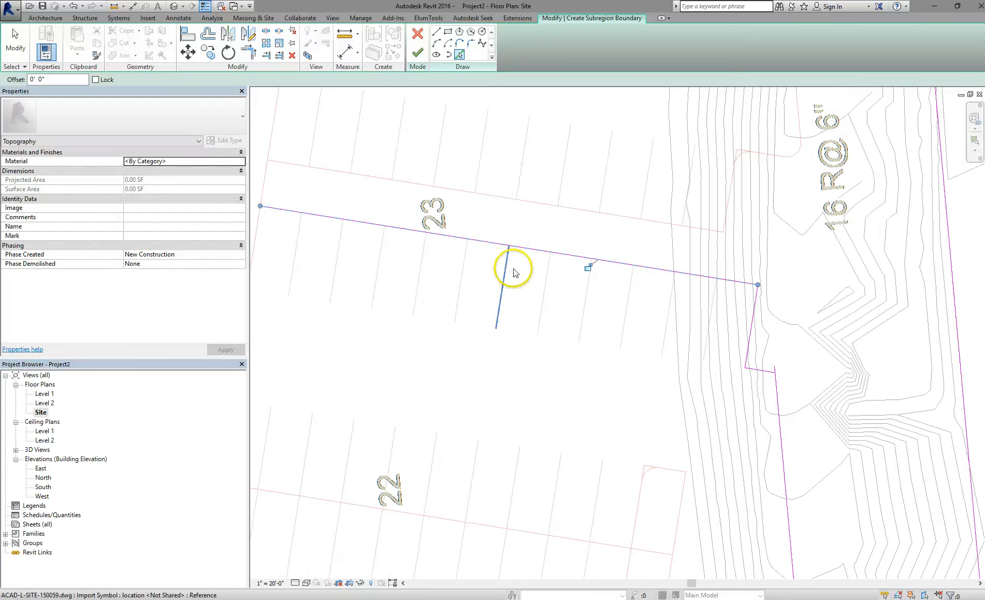
Pick the east side, south end line and both south corner arcs of the 23-space row's island.
middle_click_drag(545, 281, 672, 320)
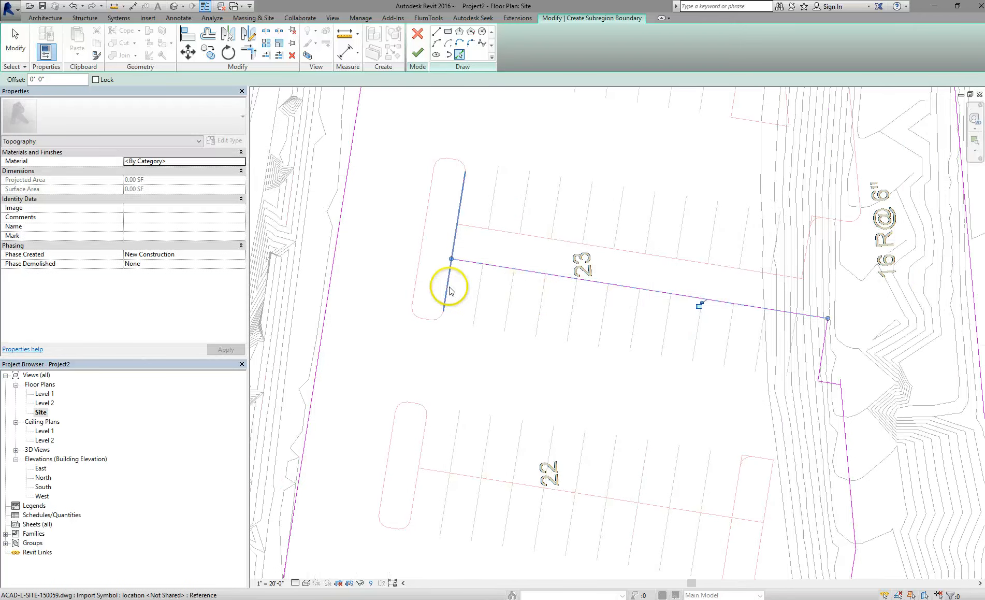
left_click(441, 320)
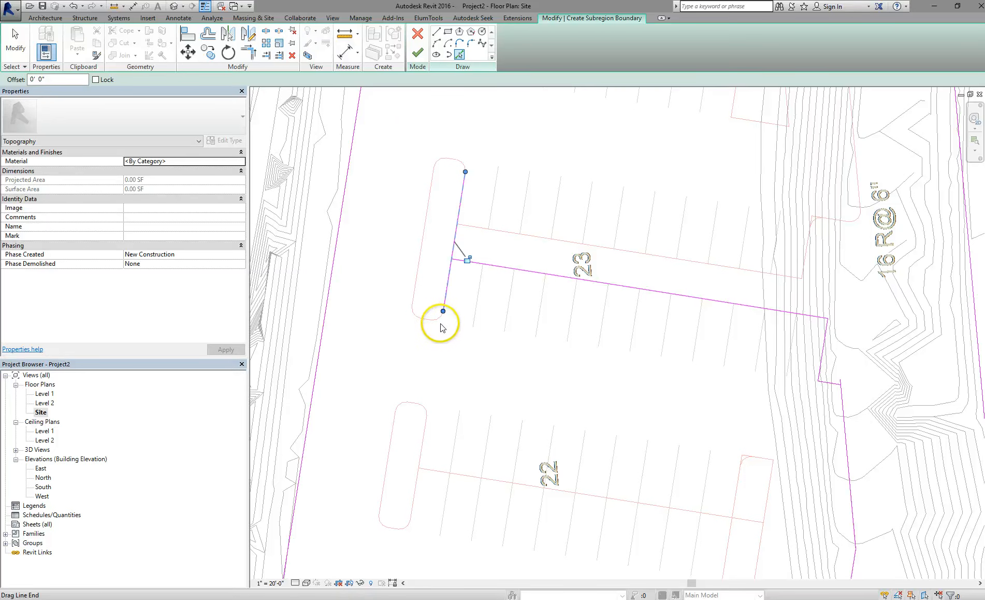
scroll(441, 327, "up", 4)
left_click(413, 319)
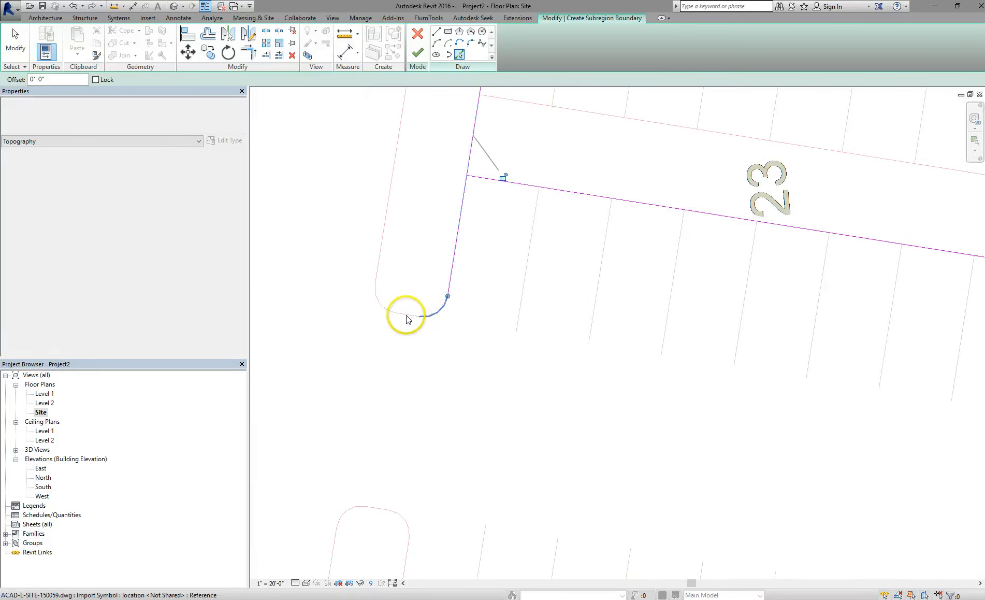
left_click(401, 315)
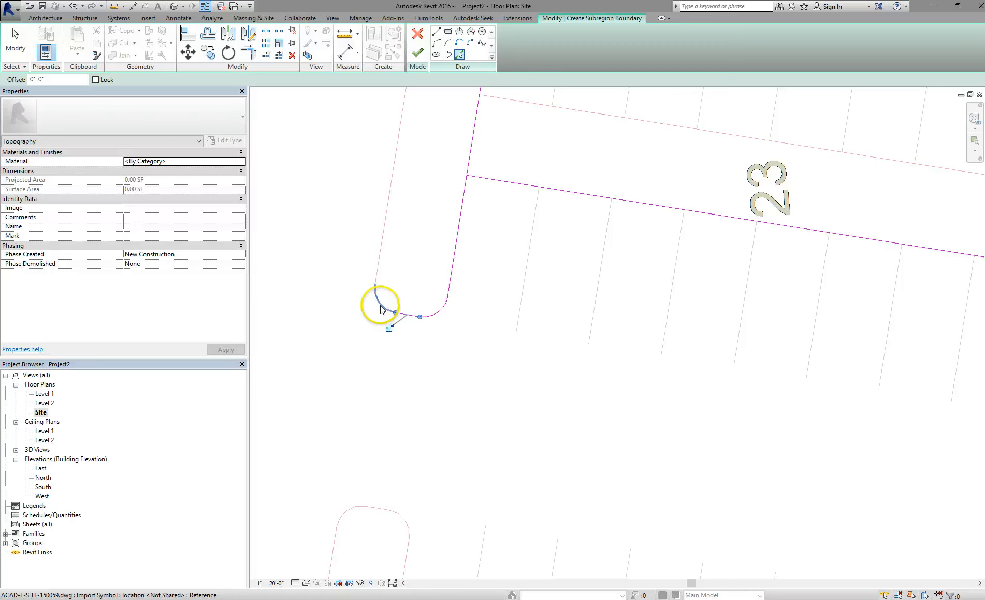
left_click(381, 309)
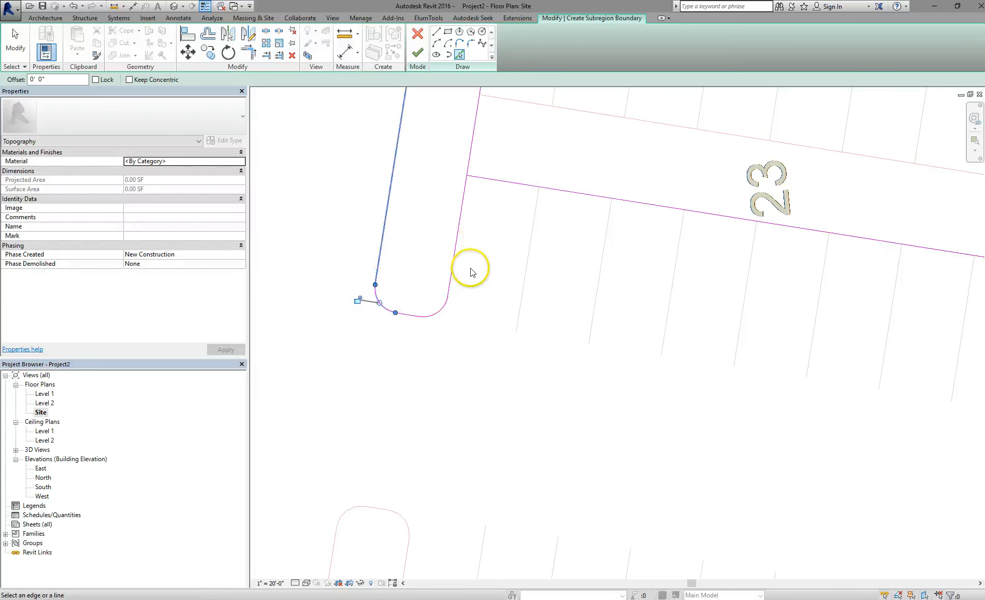
Pick the west side, north end line and both north corner arcs of the 23-space row's island.
middle_click_drag(472, 272, 336, 470)
scroll(336, 470, "down", 2)
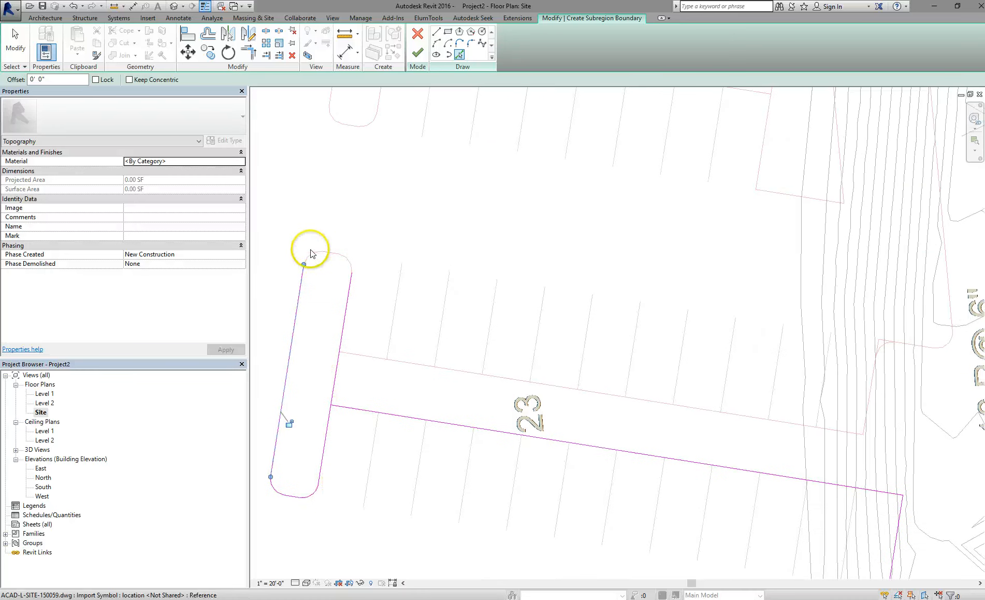
left_click(327, 258)
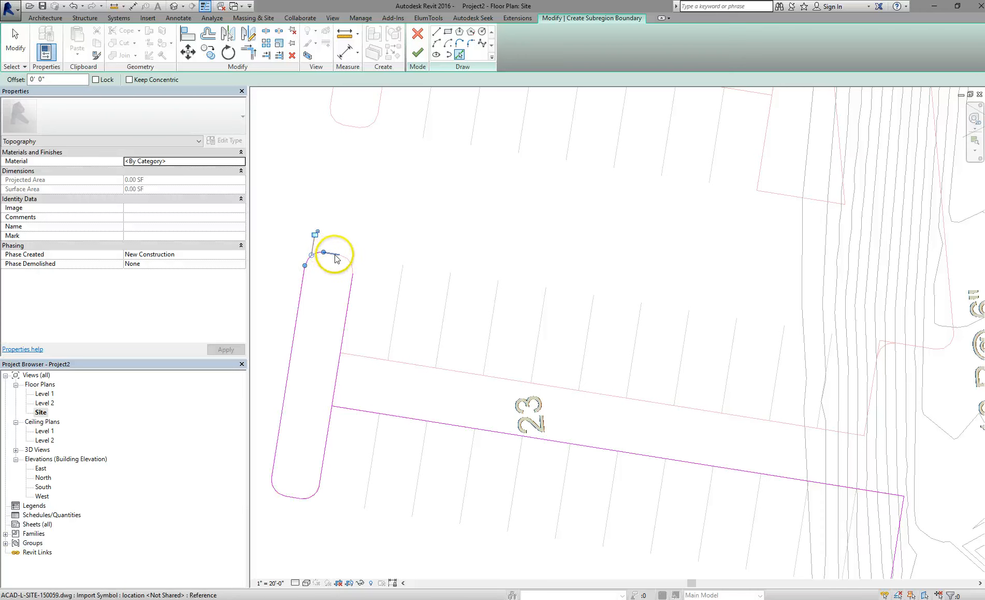
left_click(335, 254)
left_click(352, 264)
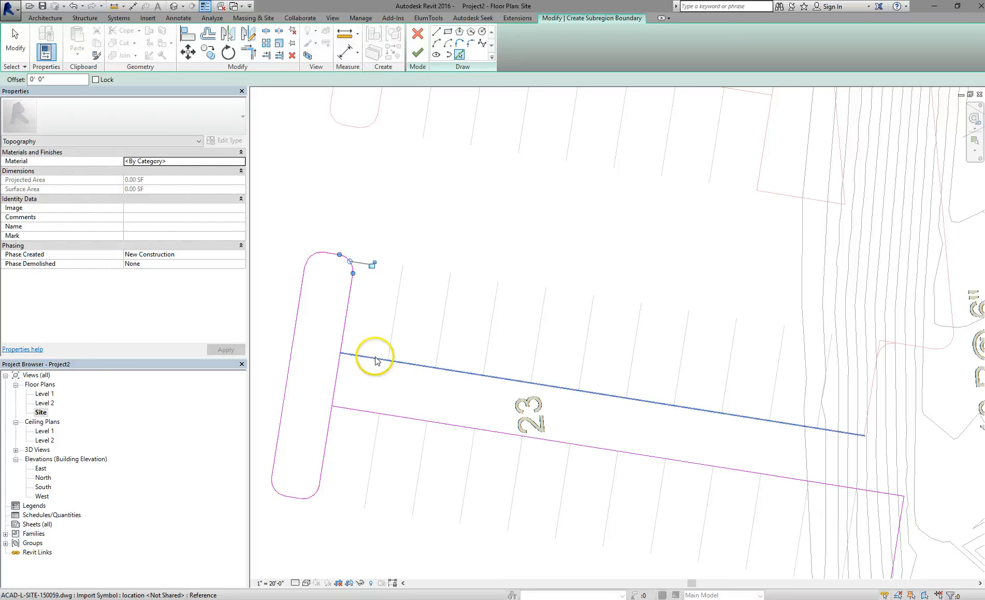
Pick the north line of the 23-space row's median and the stepped lines and rounded corners at its northeast end.
left_click(376, 360)
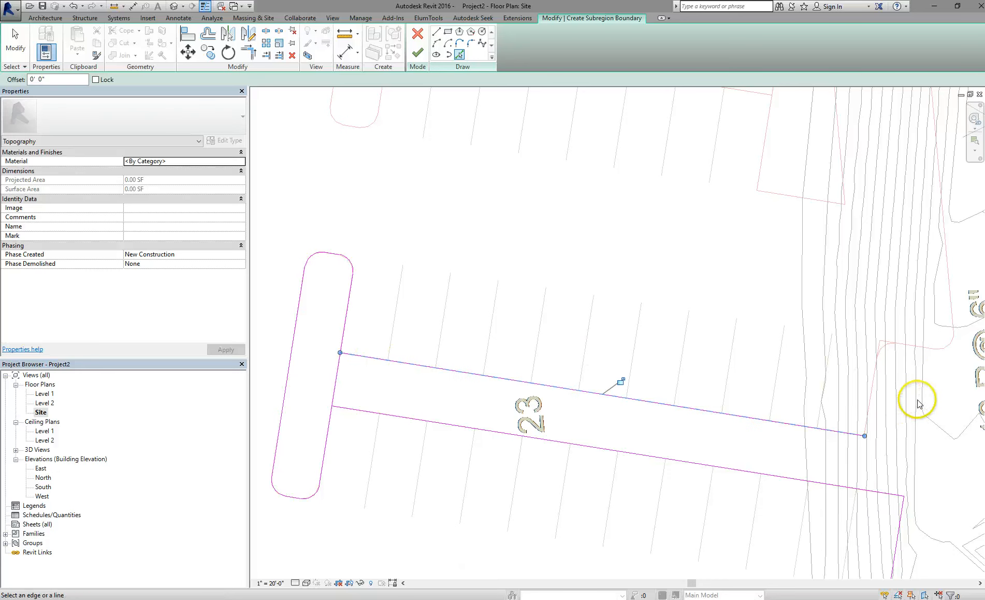
scroll(918, 404, "up", 3)
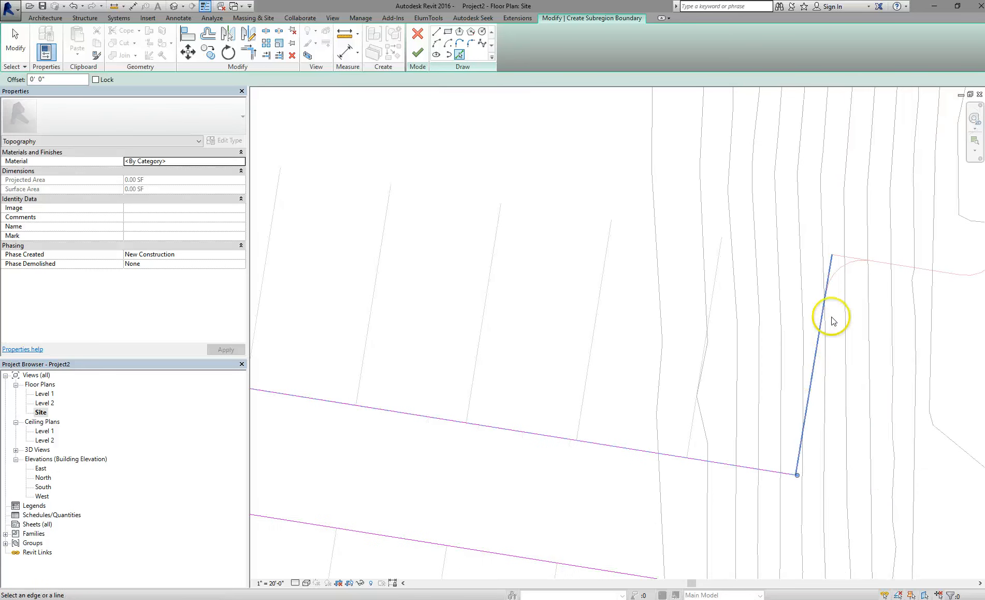
left_click(836, 281)
left_click(838, 279)
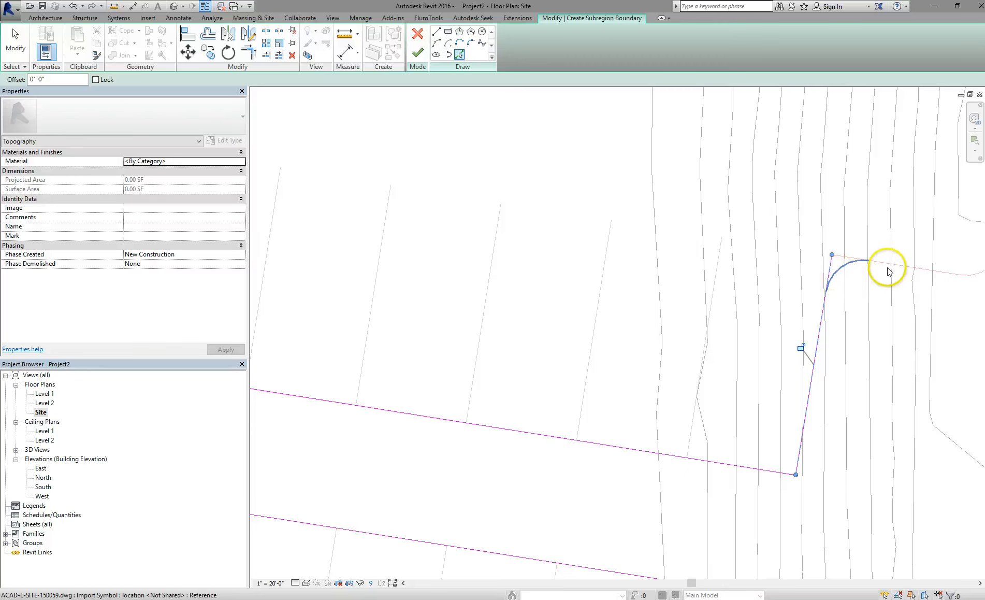
left_click(961, 286)
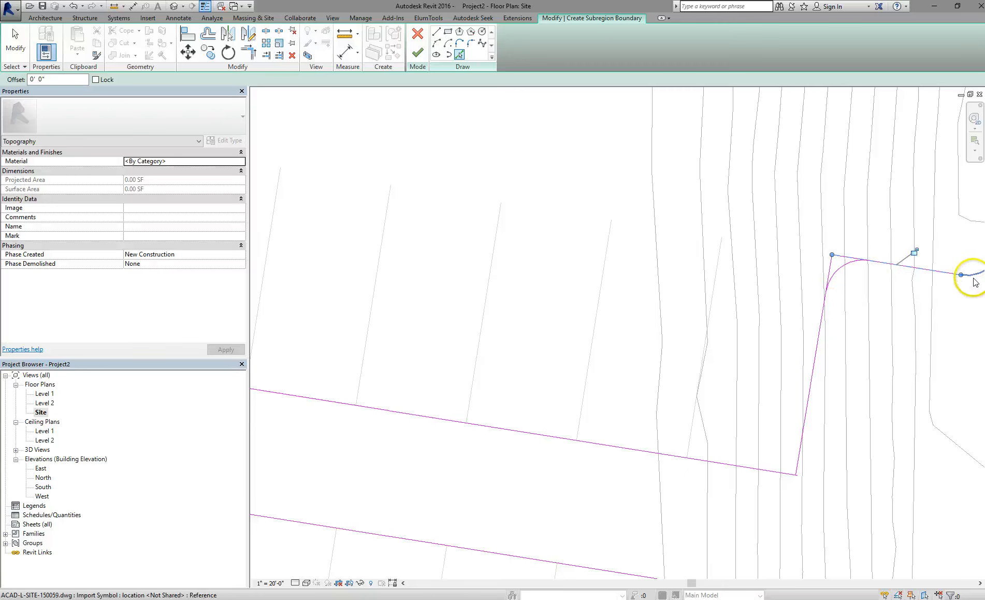
Trim the northern line of the 23-space row's northeast step to the rounded corner arc.
key("t")
key("r")
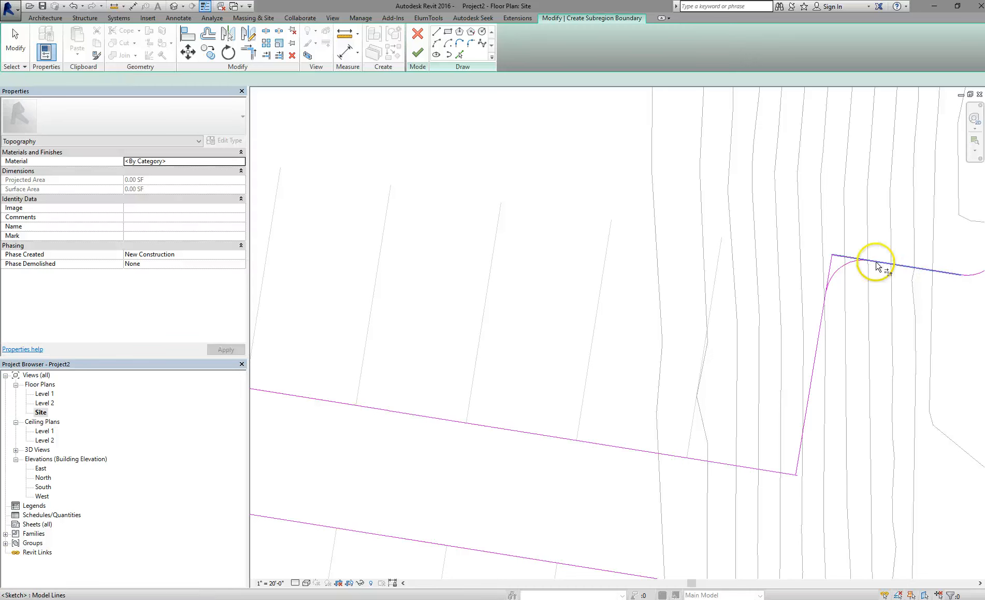
left_click(841, 270)
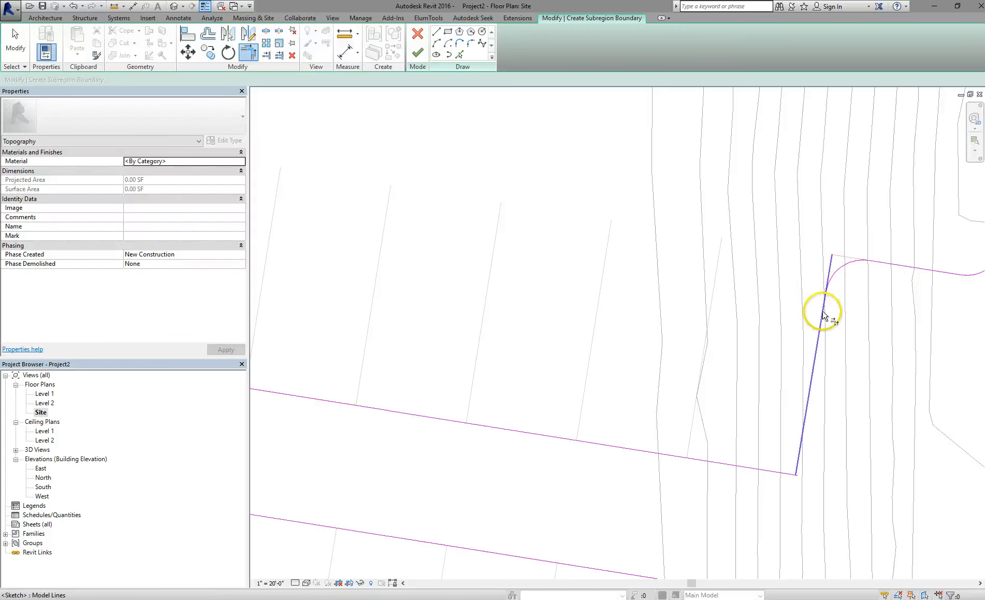
Shorten the side line of the 23-space row's northeast step so it ends at the start of the rounded corner arc.
key("Escape")
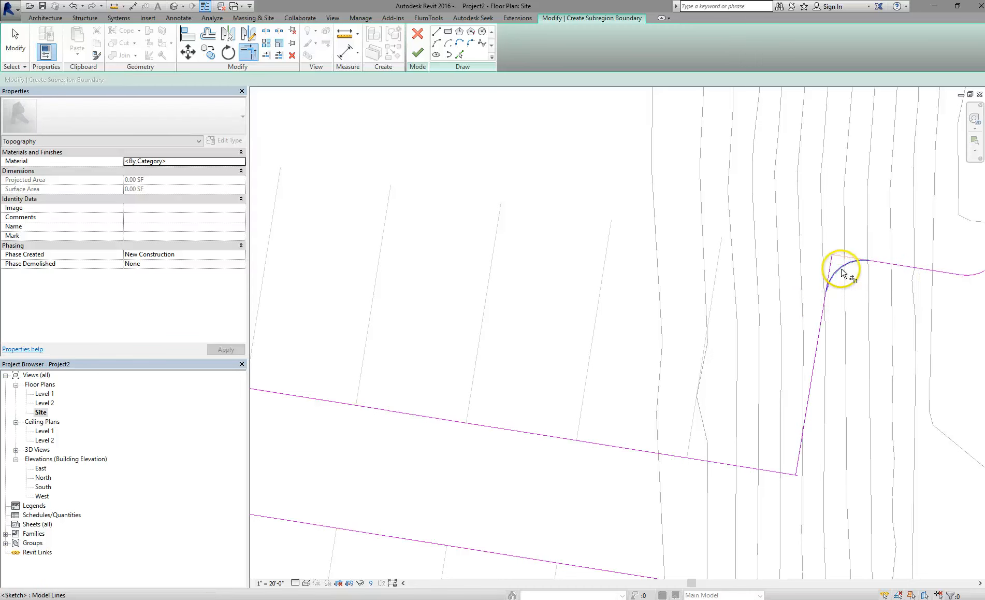
left_click(840, 271)
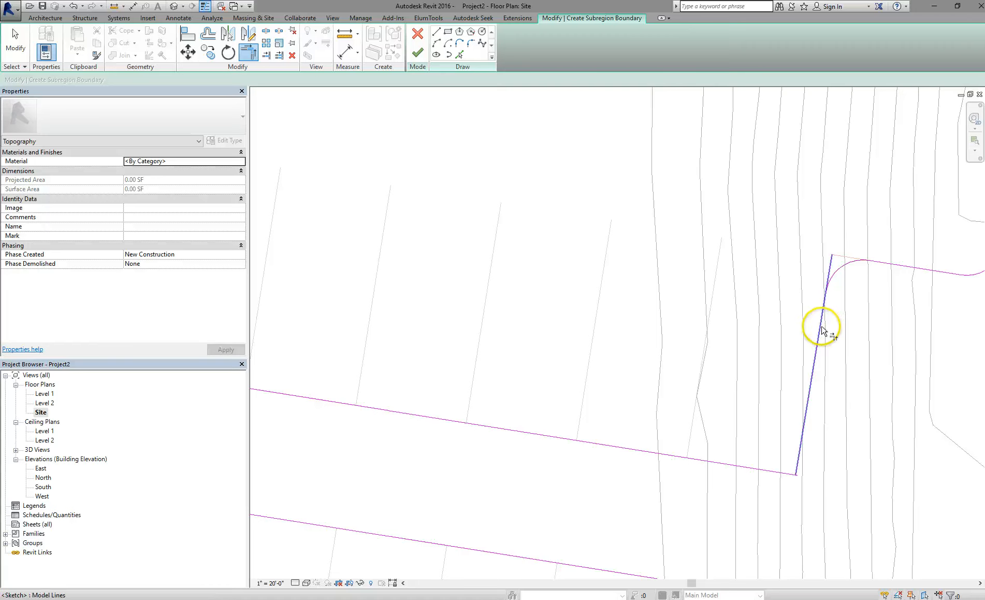
scroll(823, 326, "up", 4)
scroll(839, 280, "up", 3)
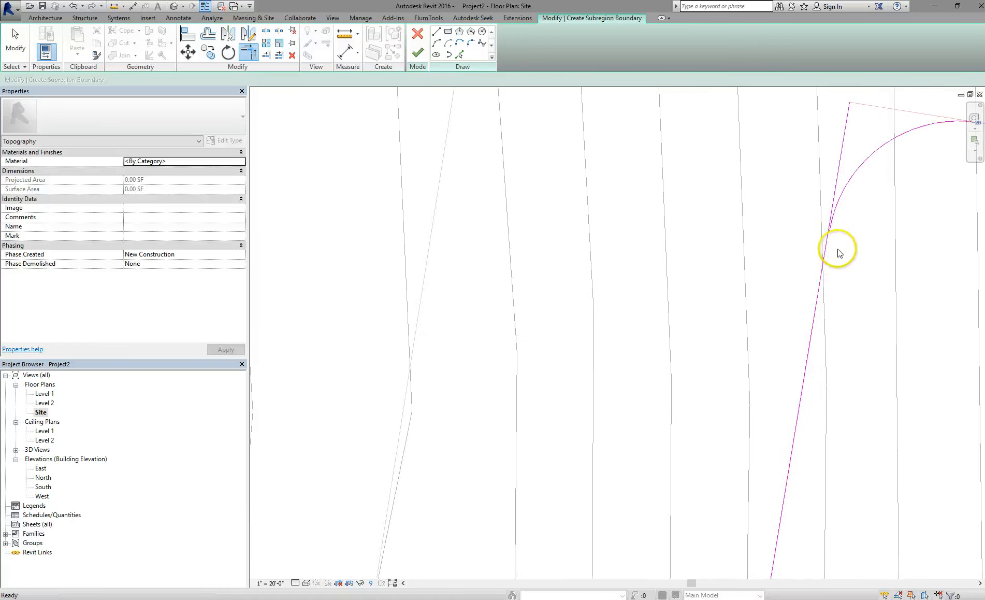
key("Escape")
left_click(850, 107)
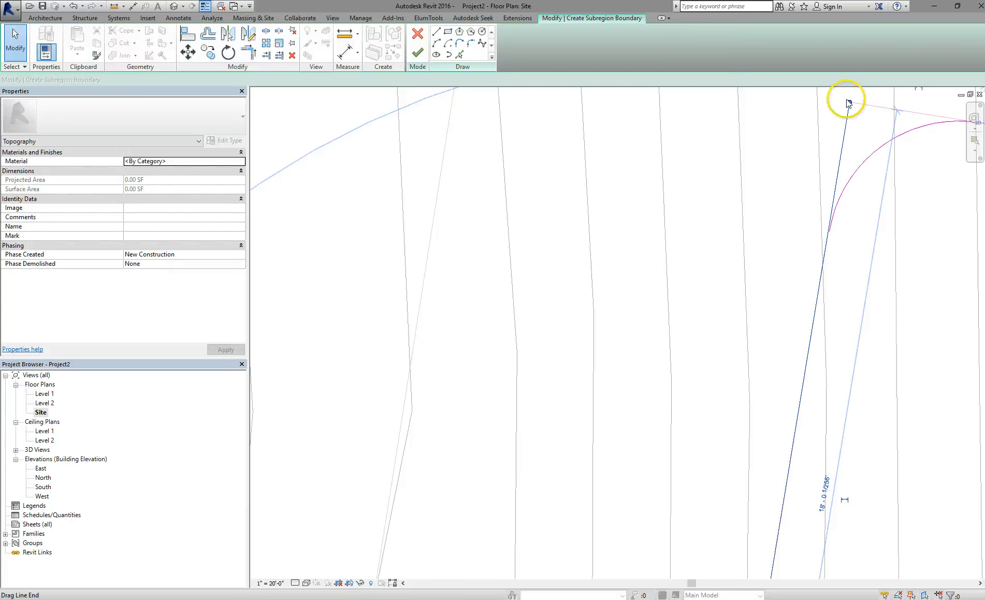
left_click_drag(827, 231, 829, 227)
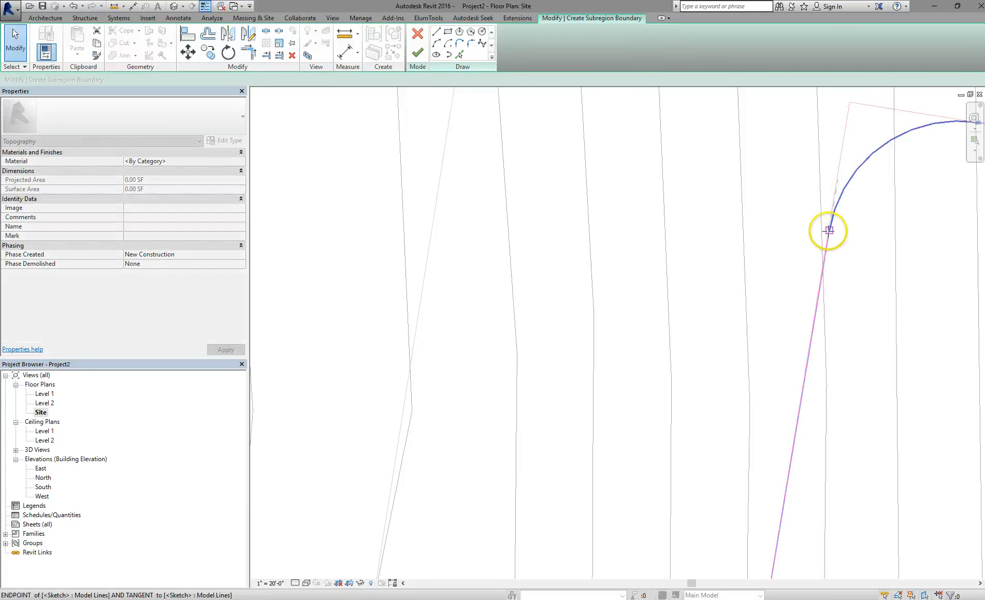
Split the east side of the 23-space row's island between the median lines and start trimming it to those lines.
scroll(838, 288, "down", 4)
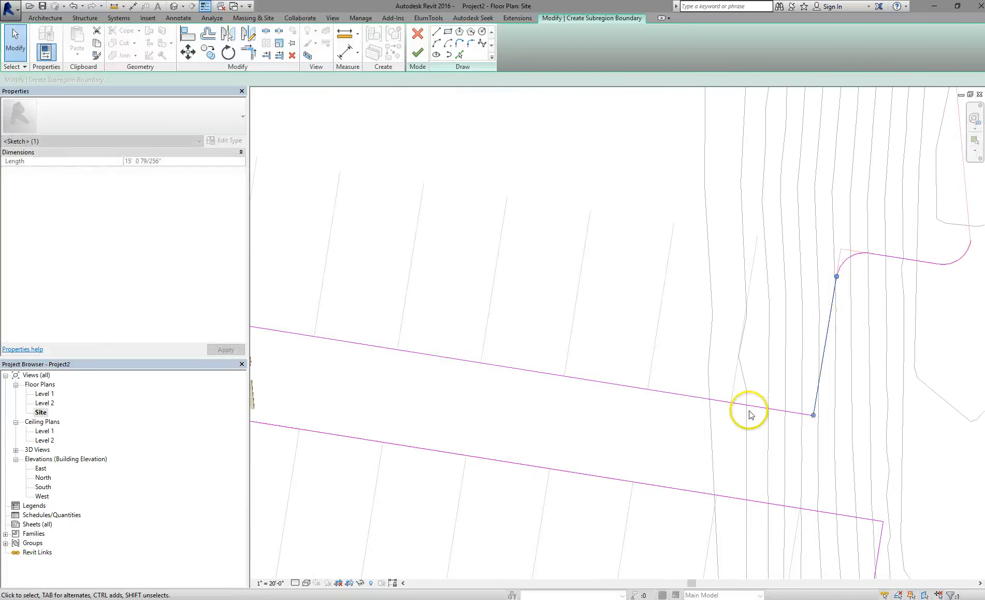
scroll(828, 430, "down", 2)
middle_click_drag(854, 431, 963, 432)
scroll(570, 344, "down", 3)
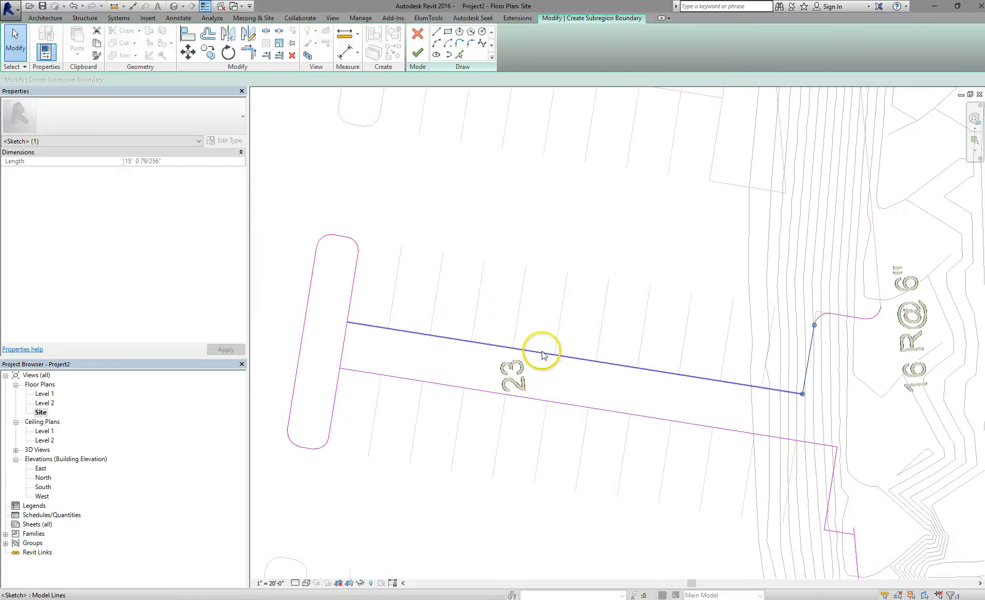
scroll(415, 342, "down", 1)
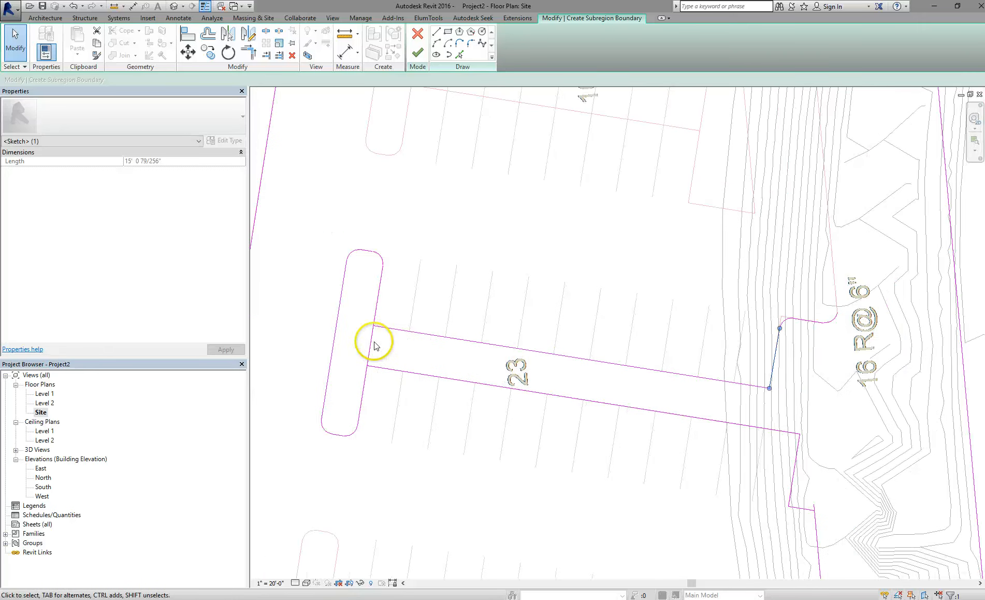
left_click(267, 32)
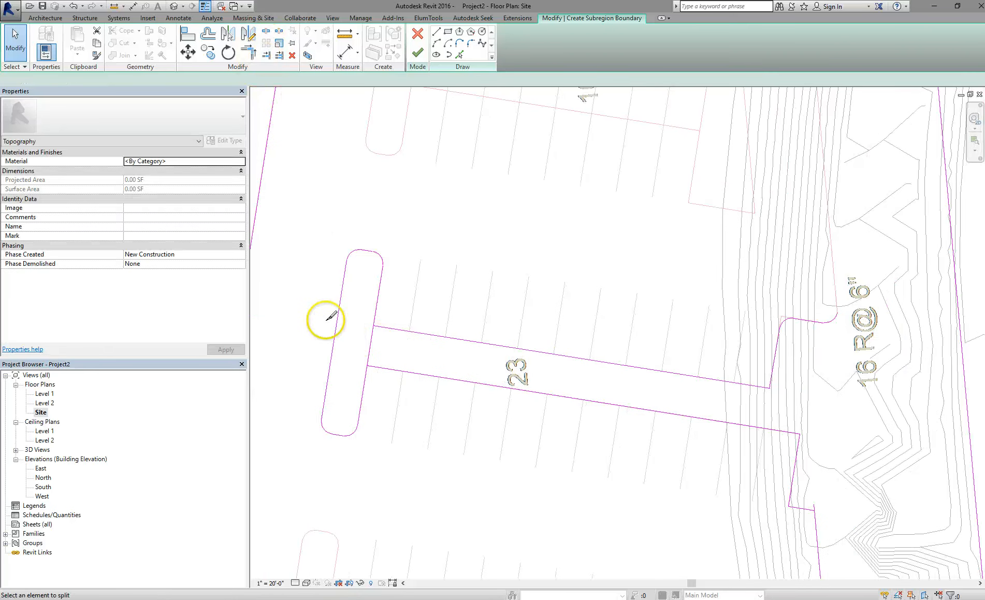
left_click(385, 375)
key("r")
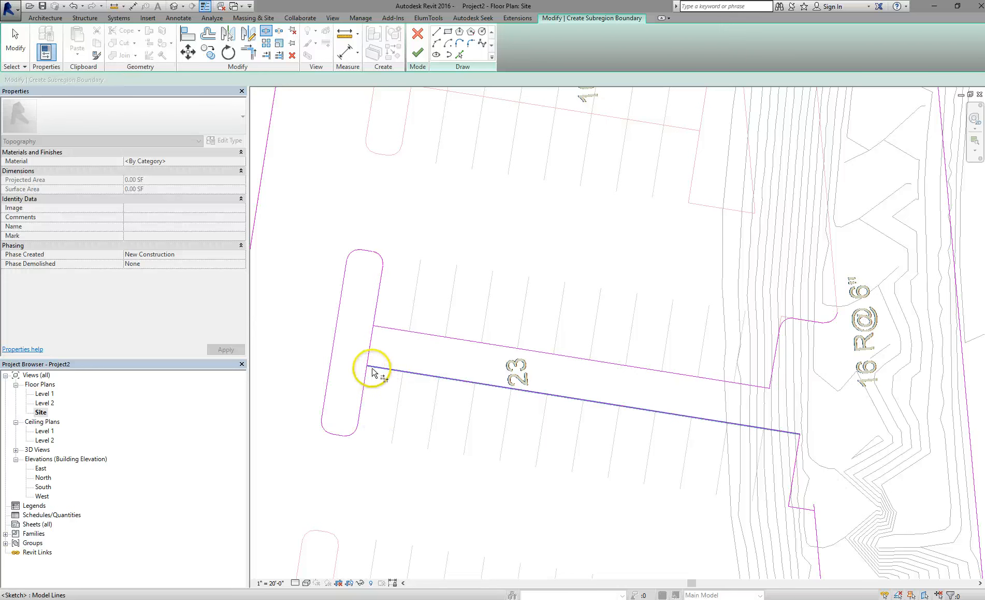
Trim the end island's side line to a corner with the upper edge line of the 23-space row.
left_click(385, 332)
left_click(379, 311)
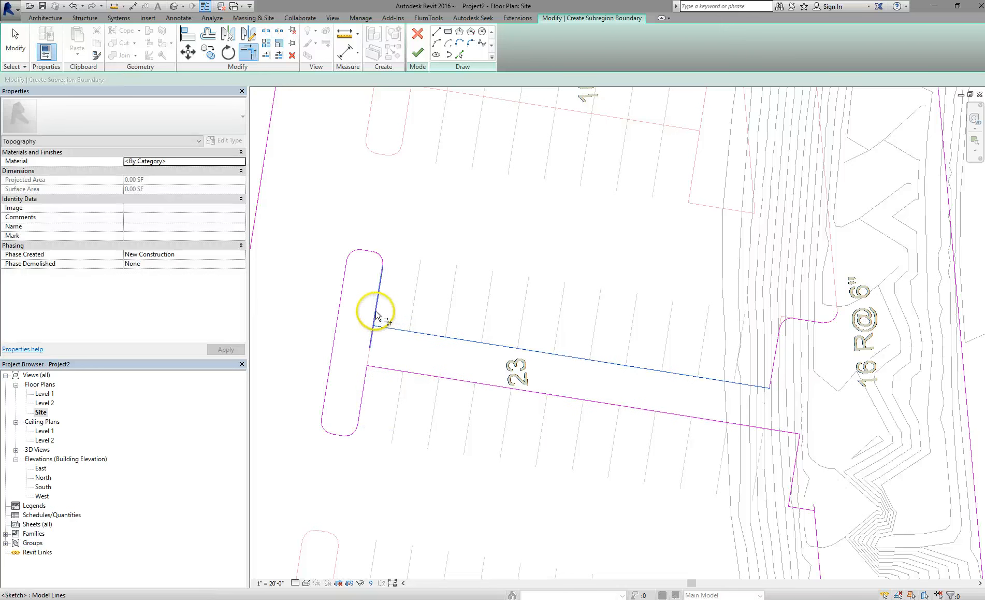
Pick the long curb line beside the 16-space row and the short edge by the HC 8 row into the boundary, and trim them to a corner.
scroll(781, 296, "down", 1)
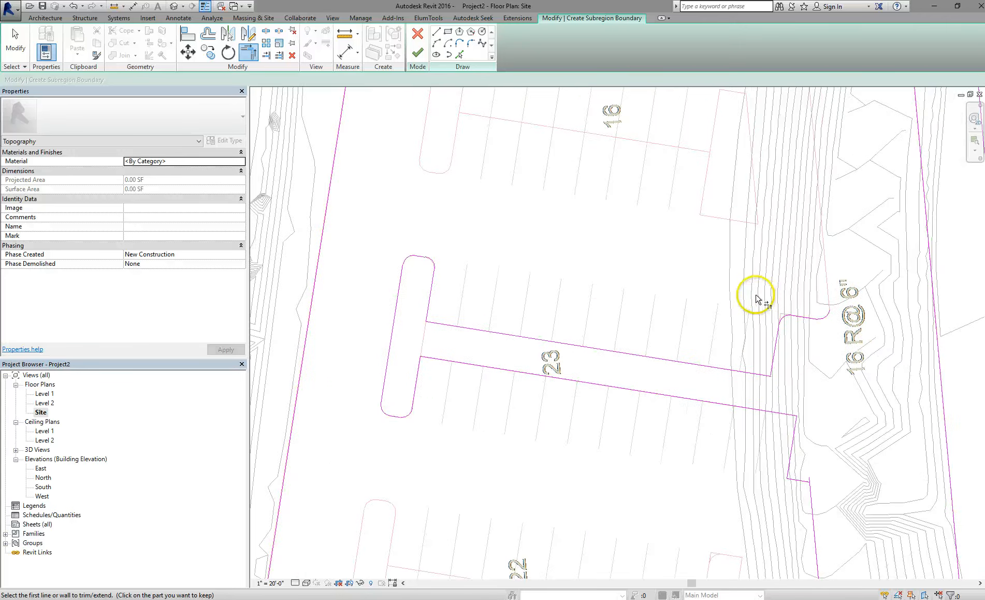
middle_click_drag(756, 298, 668, 437)
middle_click_drag(699, 334, 662, 395)
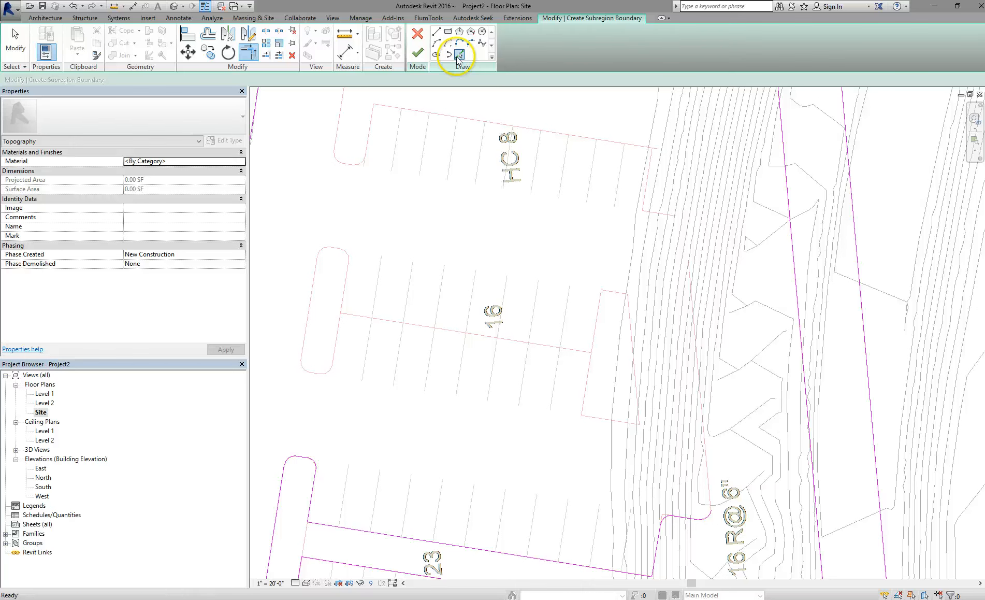
left_click(459, 55)
left_click(709, 478)
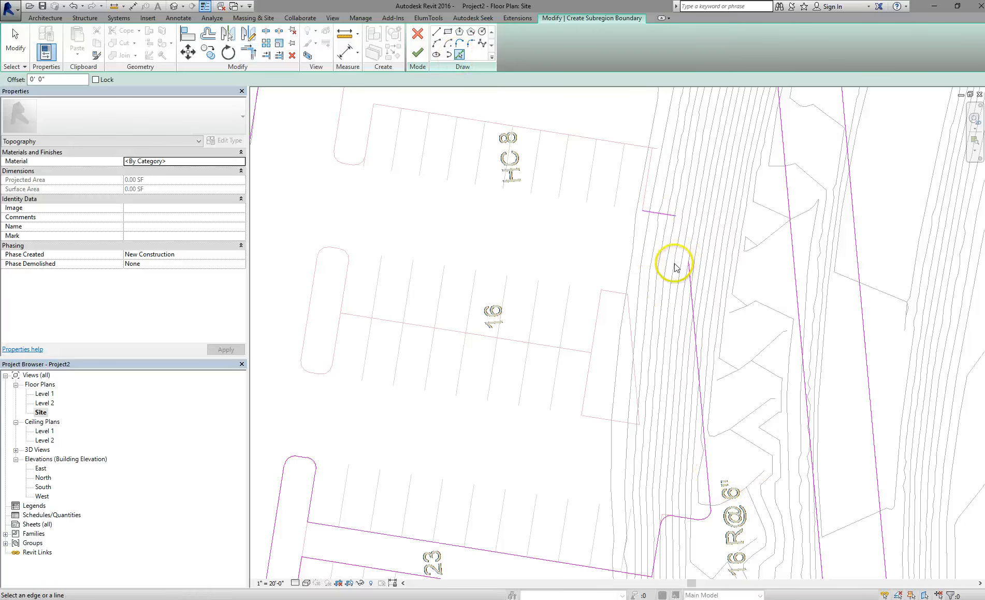
key("Escape")
key("Escape")
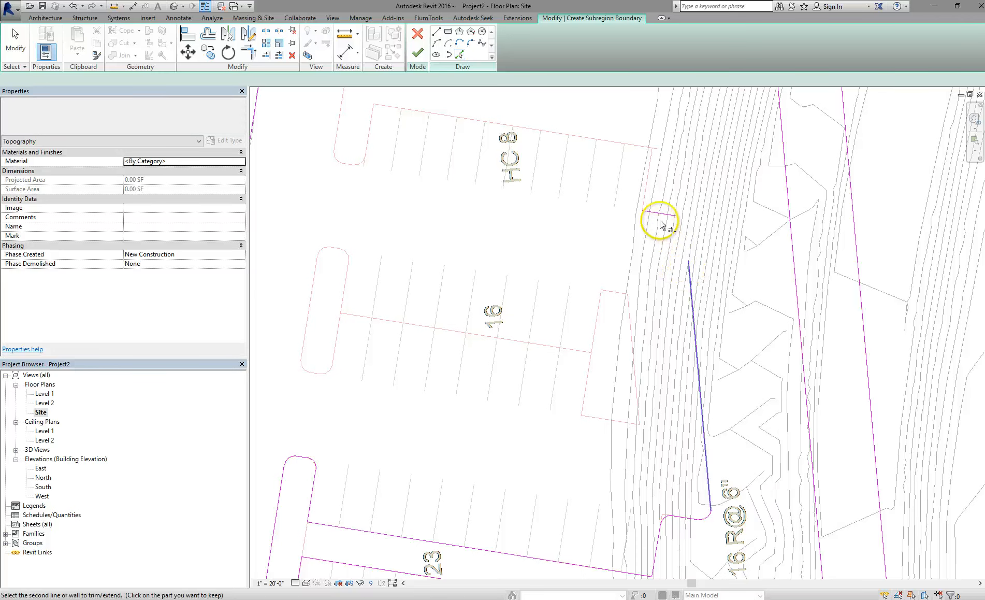
key("t")
key("r")
Pick the HC 8 row's end line, long edge, island side and rounded island end, plus the inner drive line beyond, into the boundary.
scroll(549, 251, "down", 1)
middle_click_drag(549, 251, 593, 426)
scroll(646, 386, "up", 2)
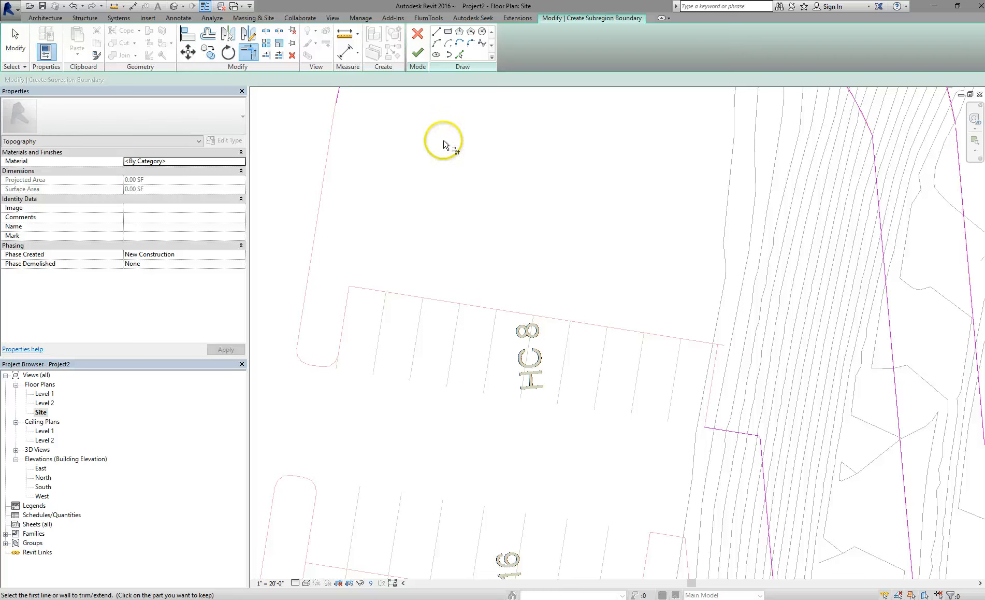
left_click(459, 54)
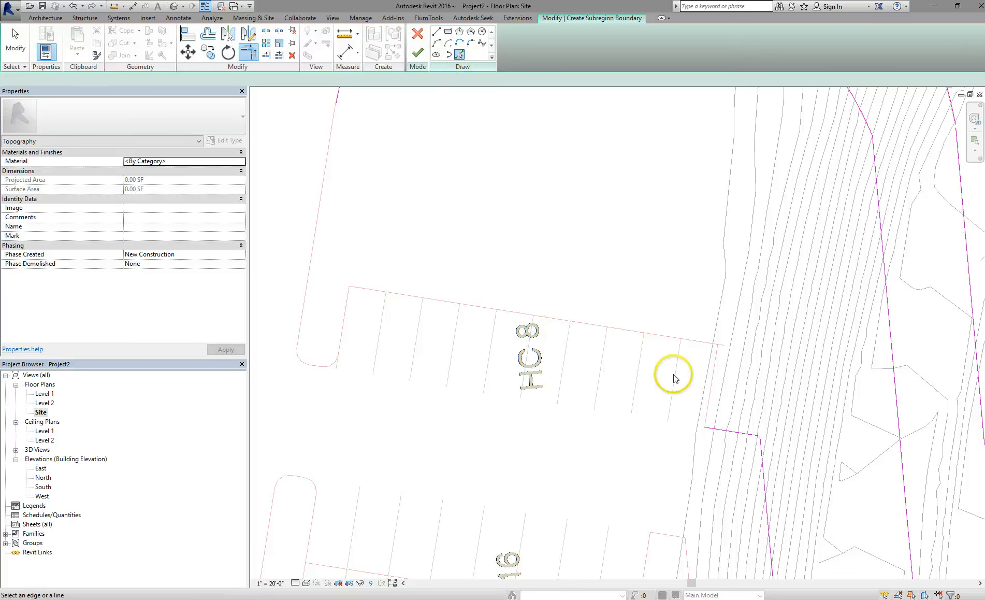
left_click(713, 396)
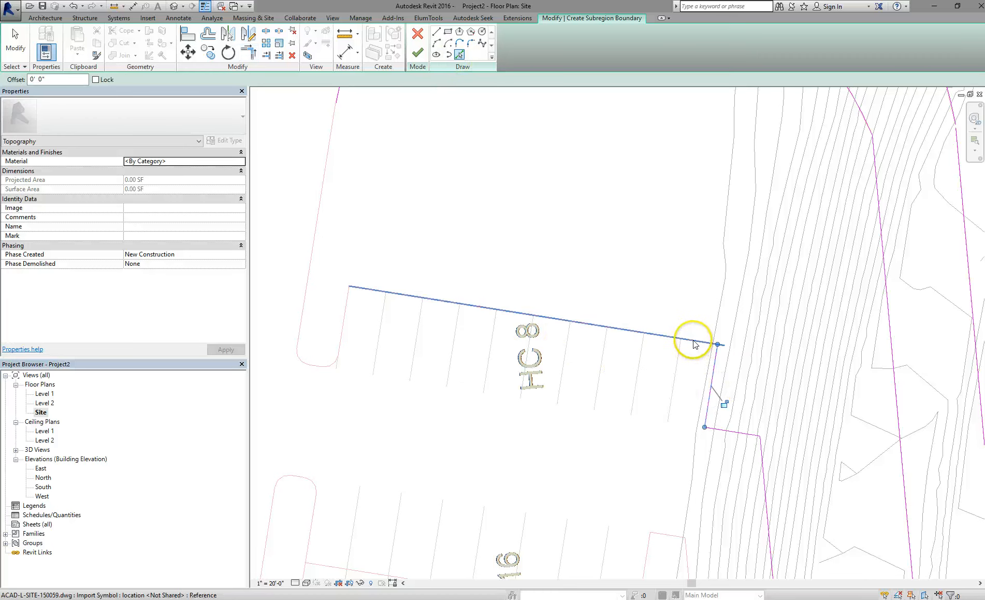
left_click(348, 303)
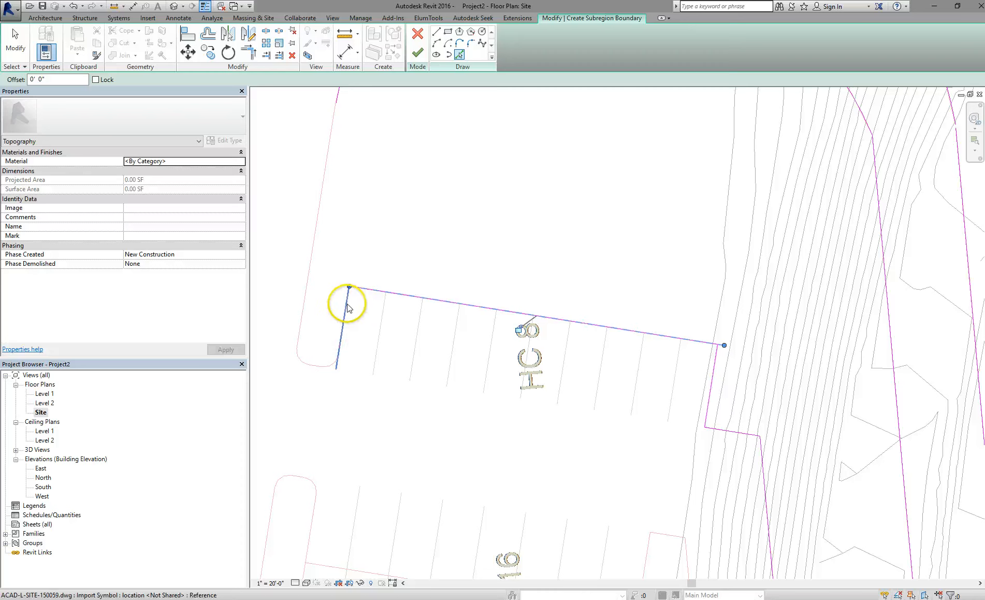
left_click(326, 370)
scroll(330, 368, "up", 2)
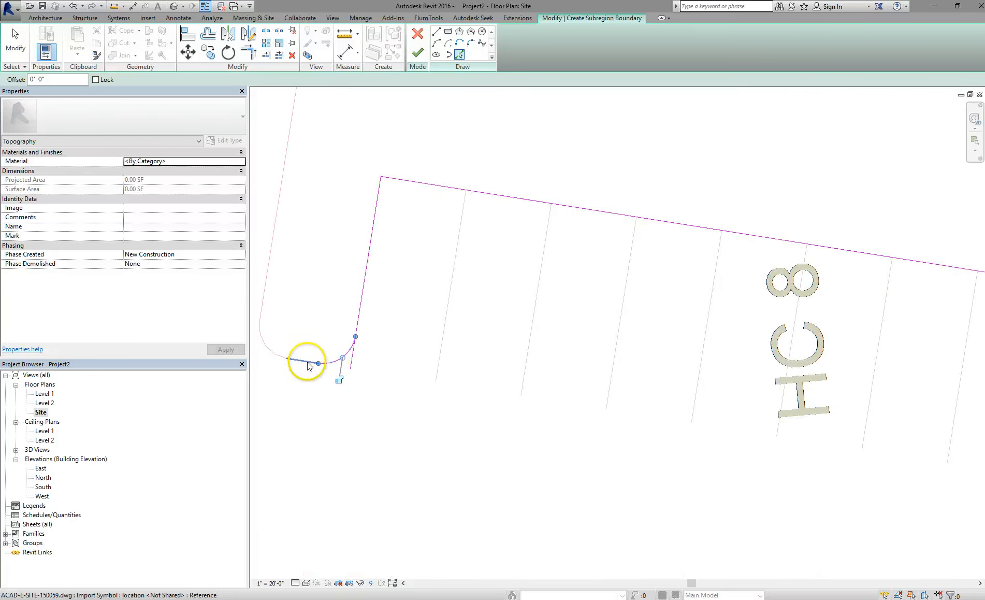
left_click(308, 366)
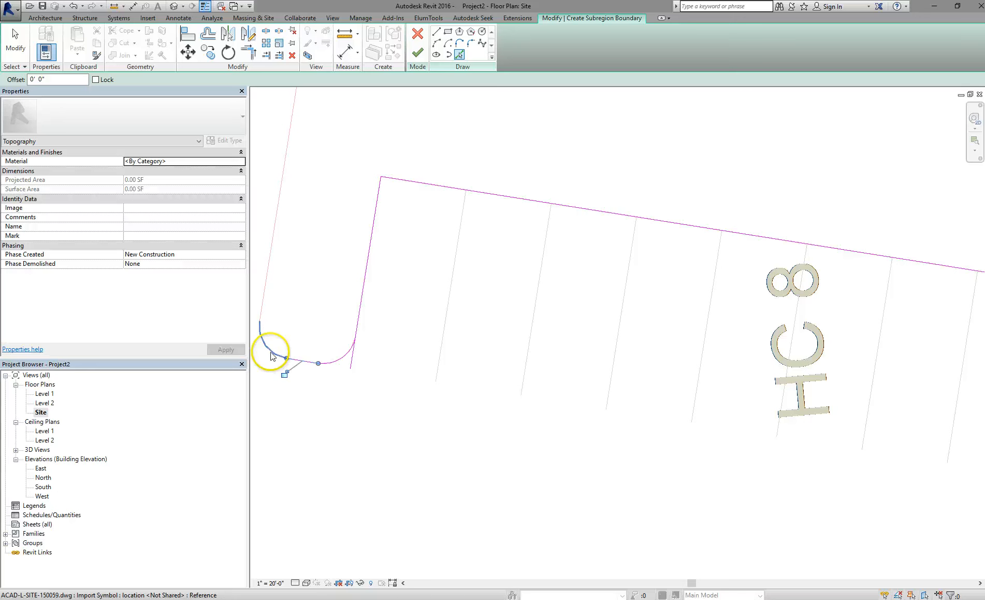
left_click(263, 296)
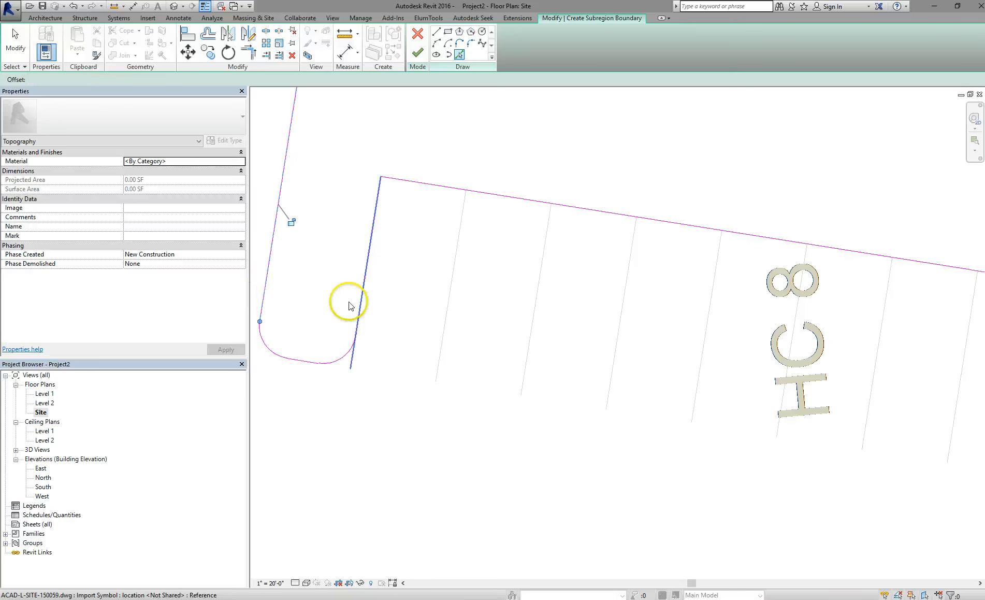
Trim the HC 8 row's island side line to its arc, and the row's long edge to its end line.
key("t")
key("r")
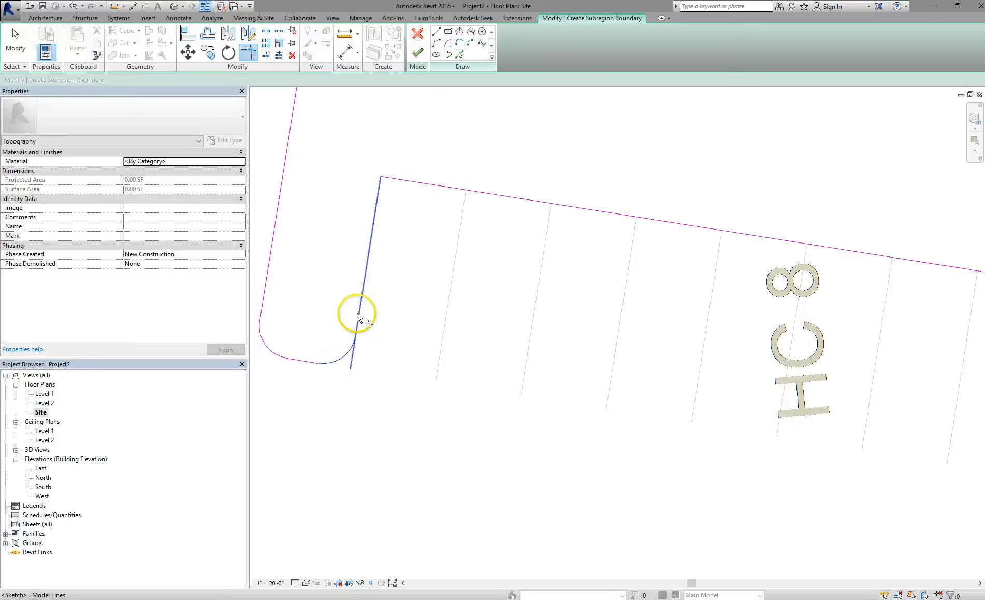
scroll(380, 346, "down", 4)
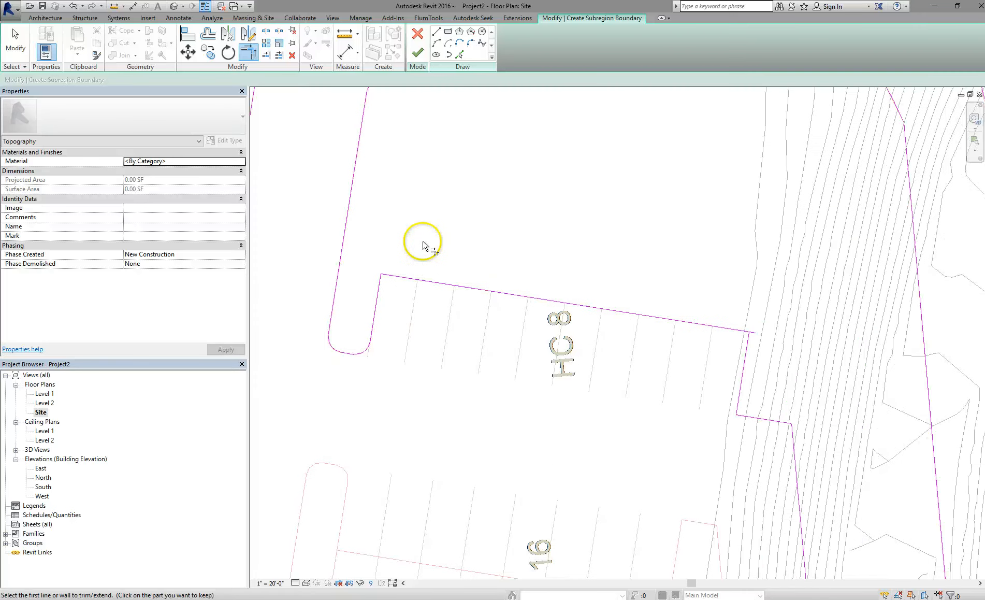
middle_click_drag(423, 246, 425, 322)
left_click(729, 415)
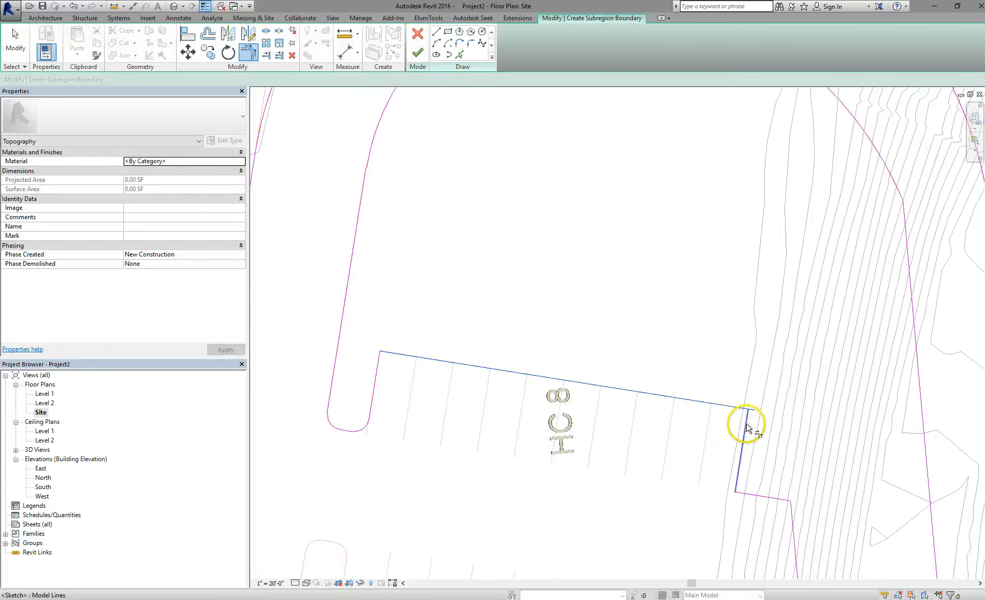
left_click(747, 425)
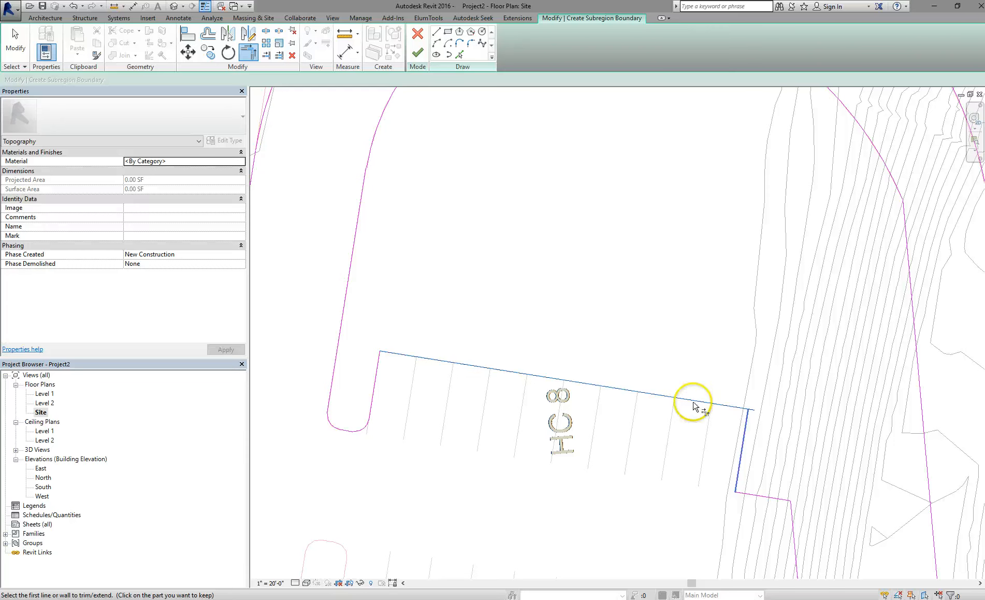
Review the whole subregion boundary, try to finish the sketch, and ask to show the conflicting lines.
scroll(744, 416, "down", 2)
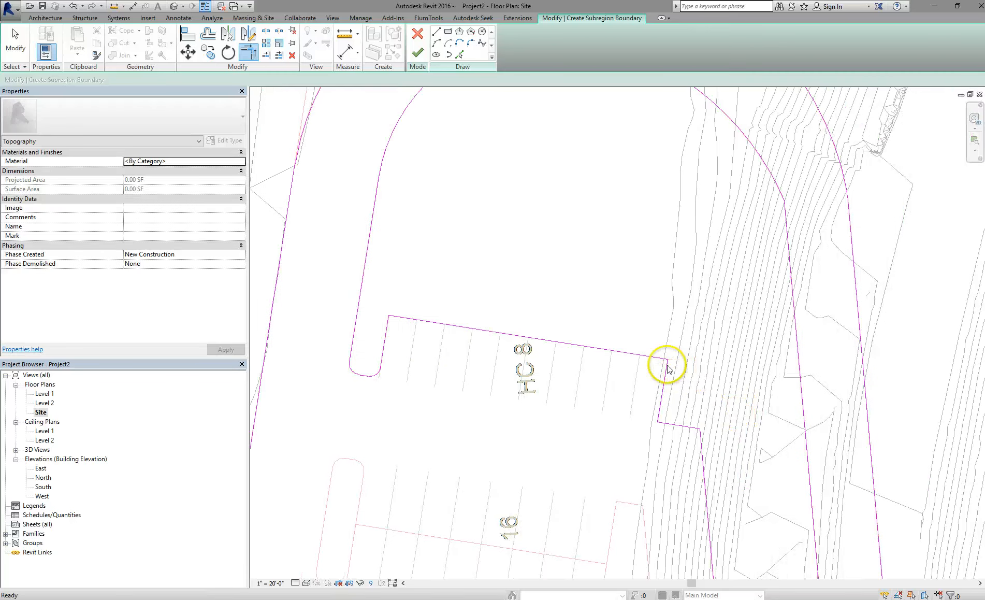
scroll(667, 369, "up", 4)
key("Escape")
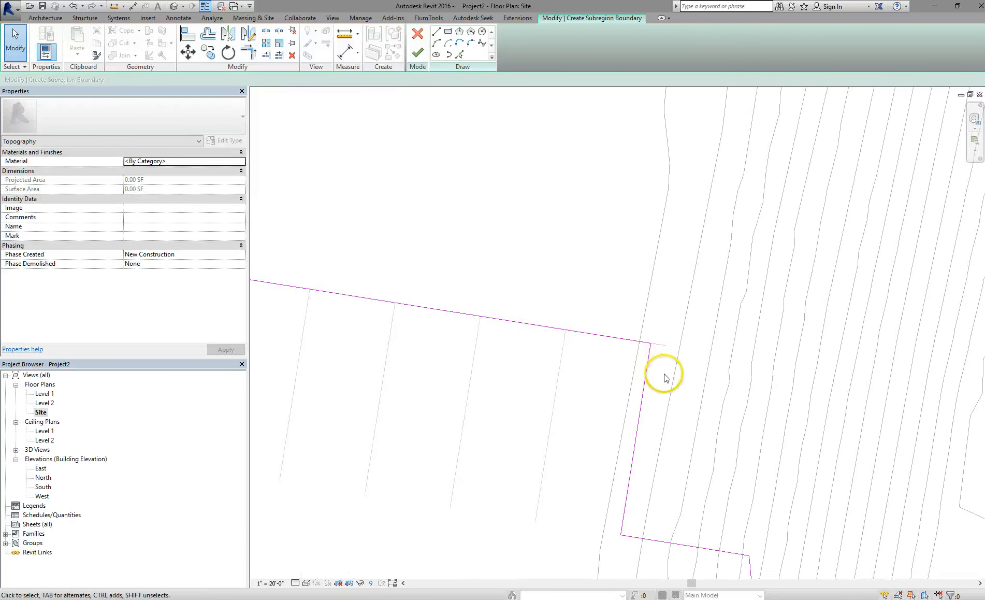
scroll(665, 377, "down", 4)
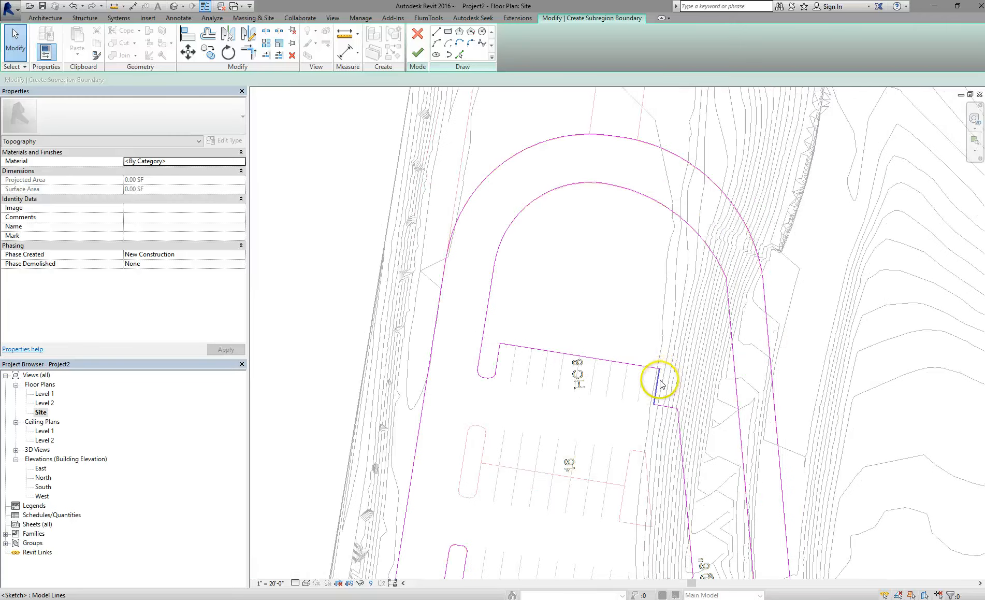
middle_click_drag(660, 381, 618, 270)
scroll(617, 270, "down", 3)
middle_click_drag(616, 268, 577, 163)
scroll(577, 212, "down", 1)
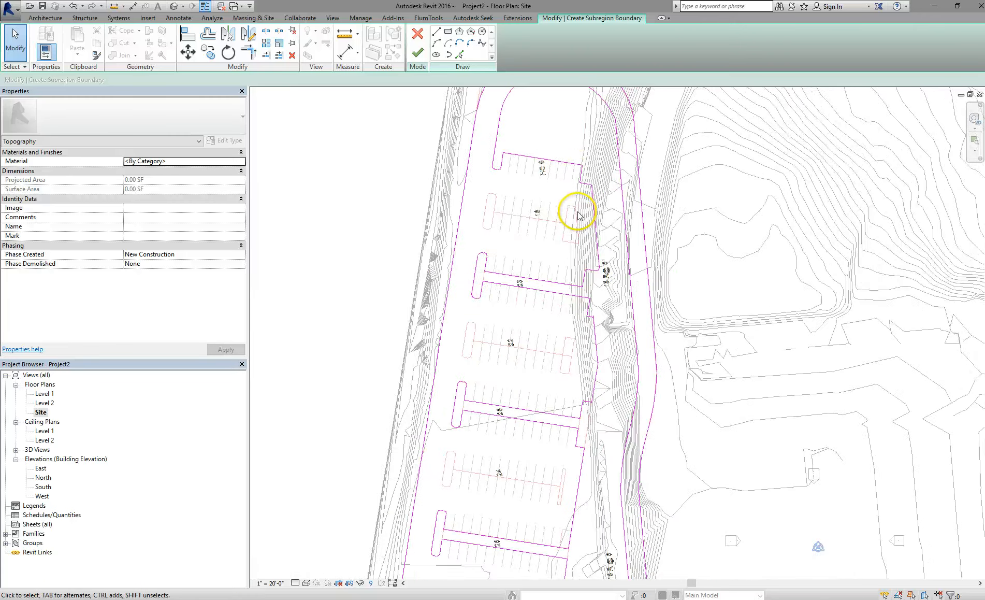
scroll(578, 217, "down", 2)
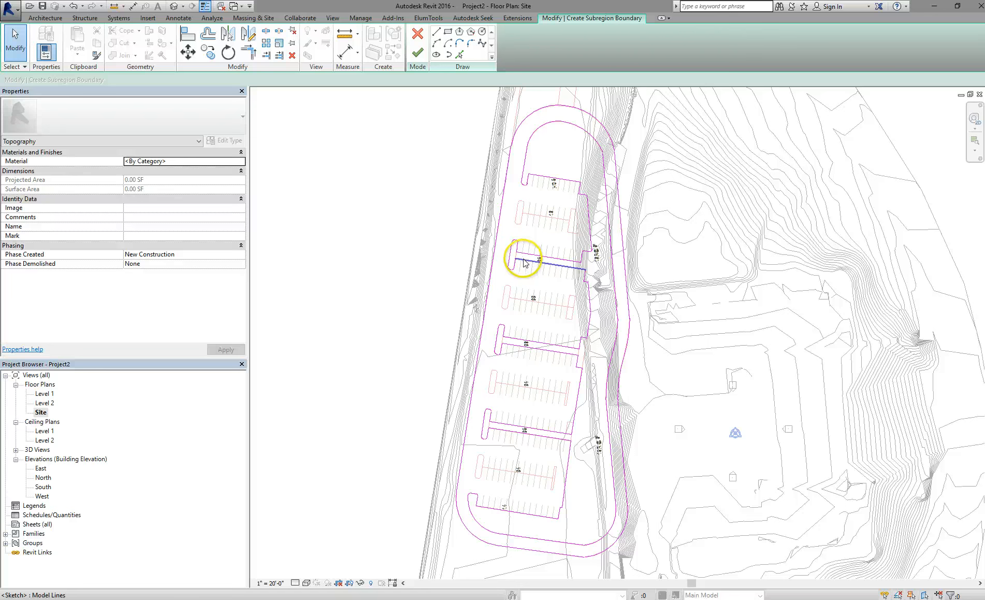
left_click(417, 53)
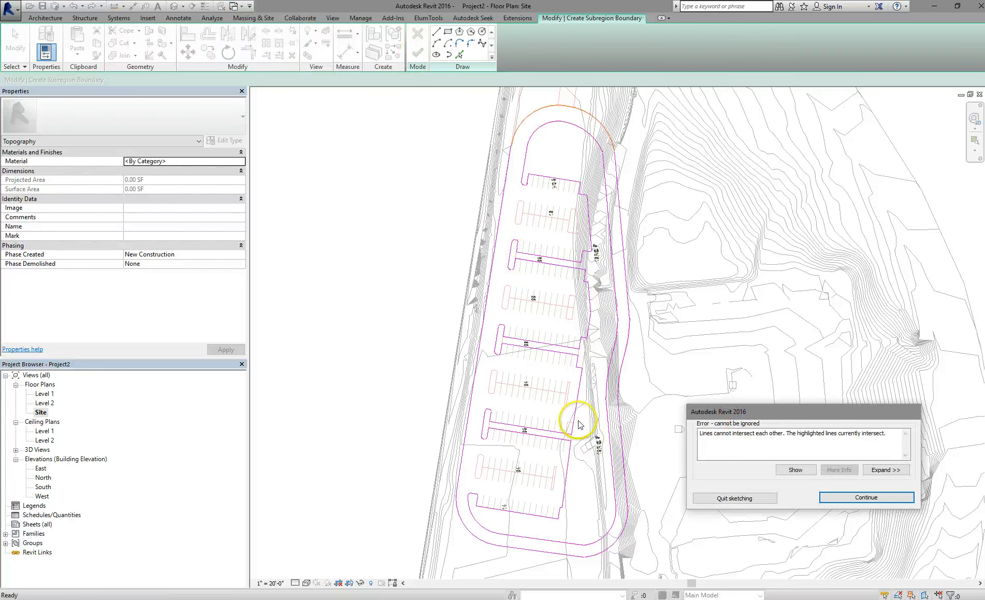
left_click(793, 472)
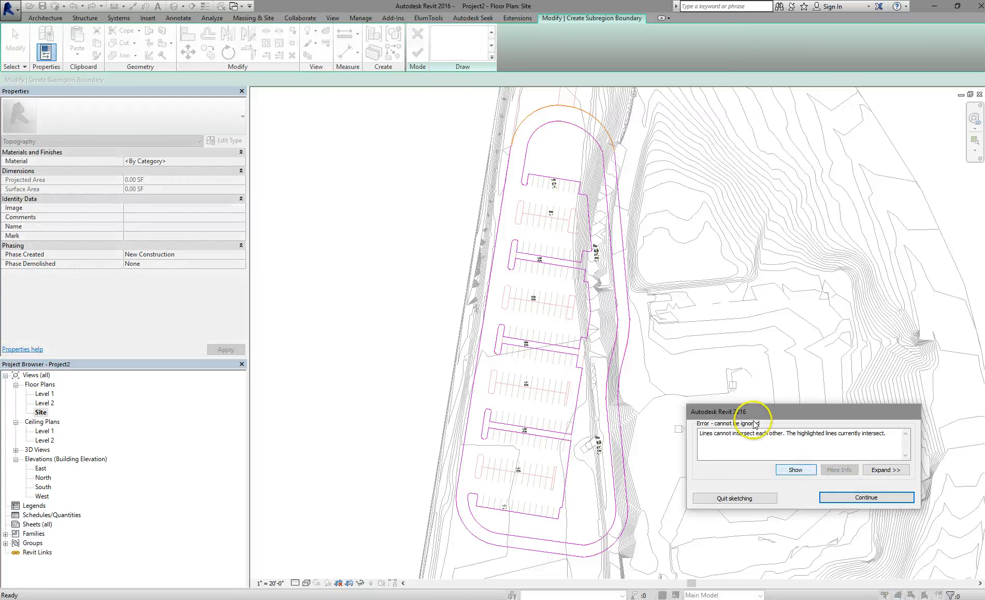
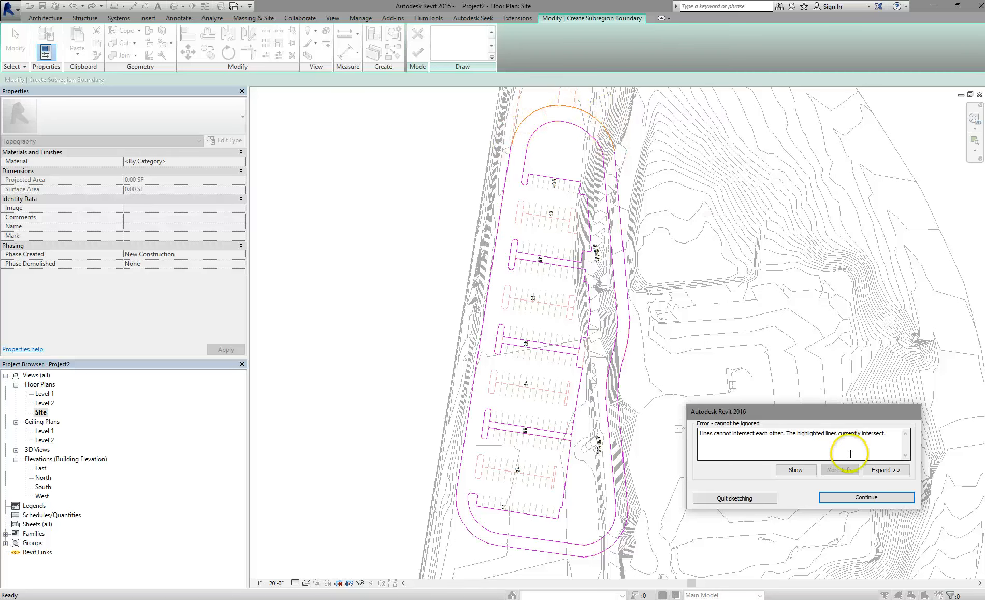
left_click(852, 496)
Trim the outer drive arc to the long straight boundary line on its west side.
scroll(565, 131, "up", 4)
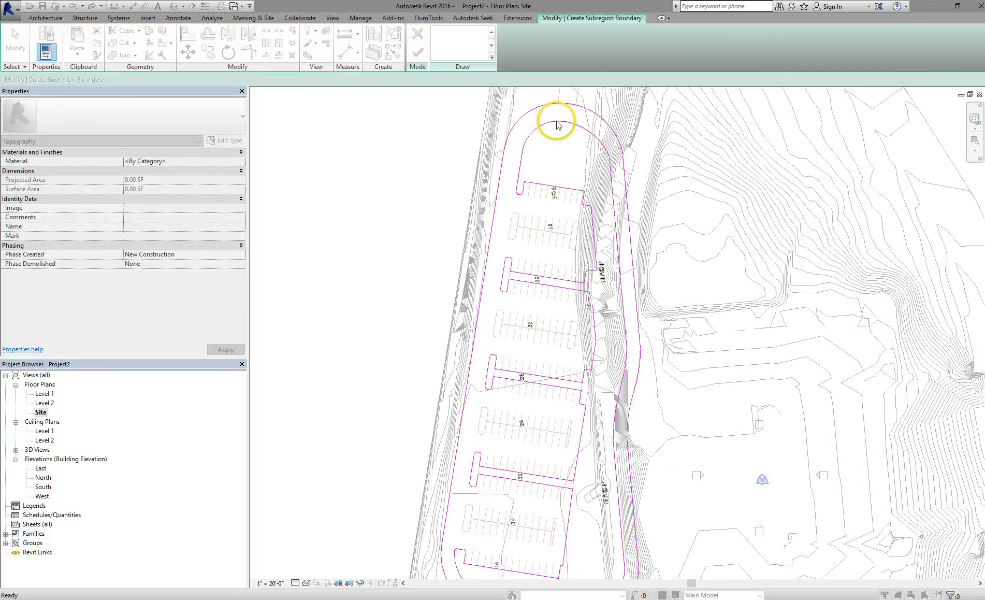
scroll(593, 127, "up", 2)
middle_click_drag(593, 127, 640, 217)
scroll(473, 209, "up", 2)
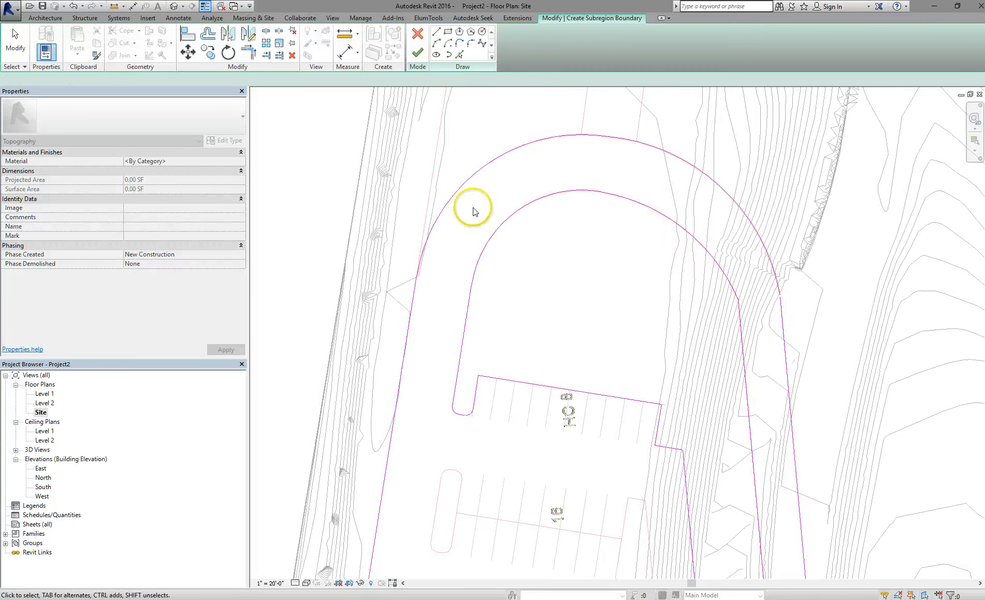
scroll(419, 282, "up", 4)
scroll(409, 282, "up", 1)
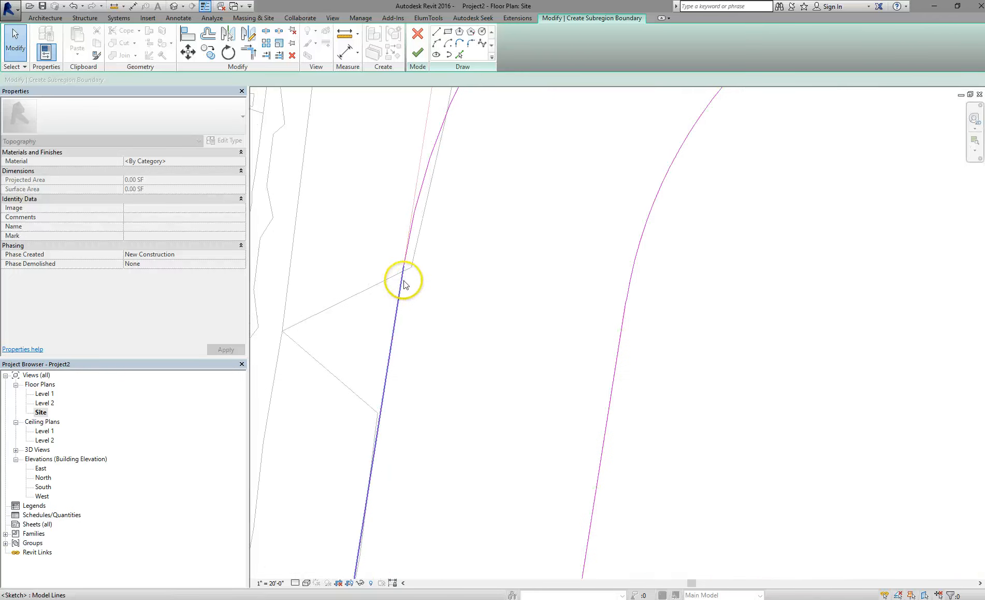
scroll(404, 282, "down", 3)
left_click(403, 282)
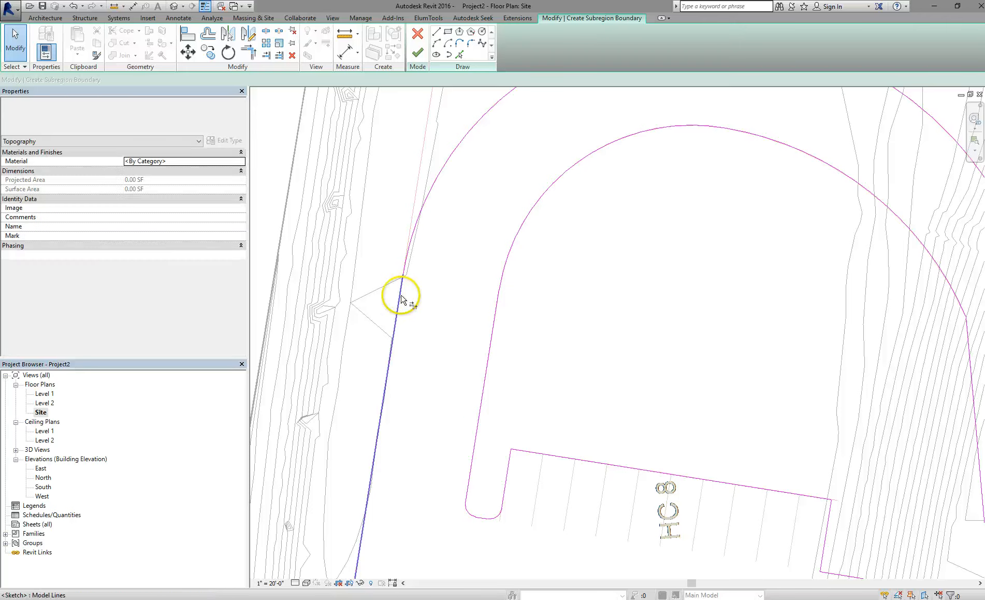
left_click(457, 160)
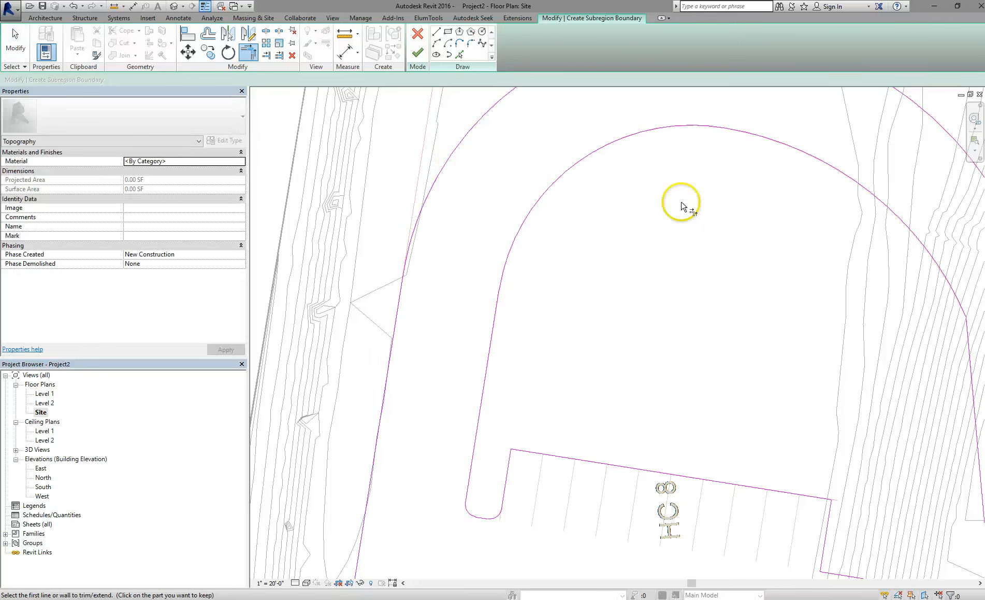
Trim the outer drive arc to the straight boundary line on its east side.
scroll(681, 202, "down", 3)
middle_click_drag(716, 248, 518, 267)
scroll(681, 265, "up", 3)
left_click(700, 298)
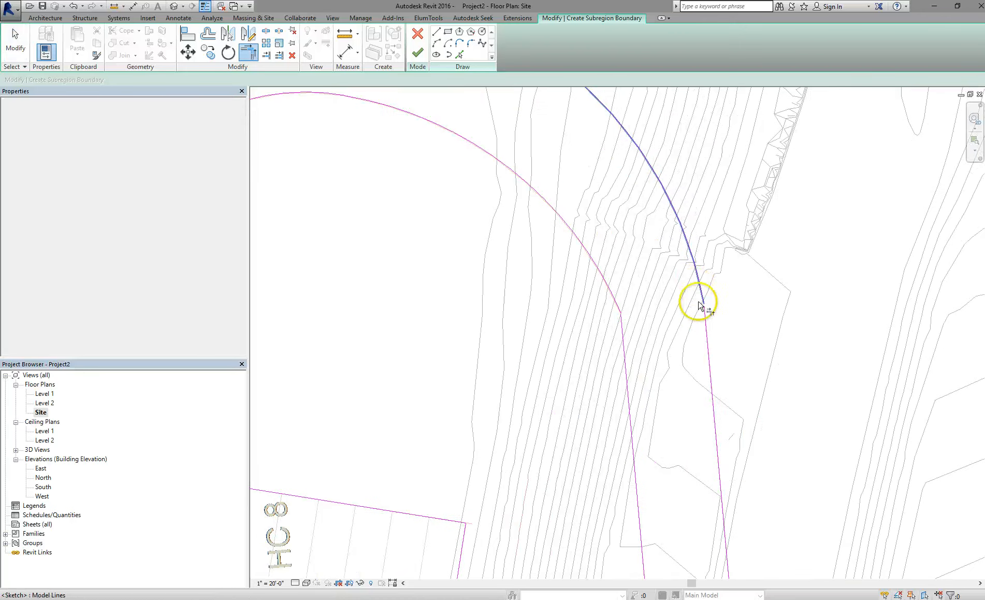
left_click(708, 311)
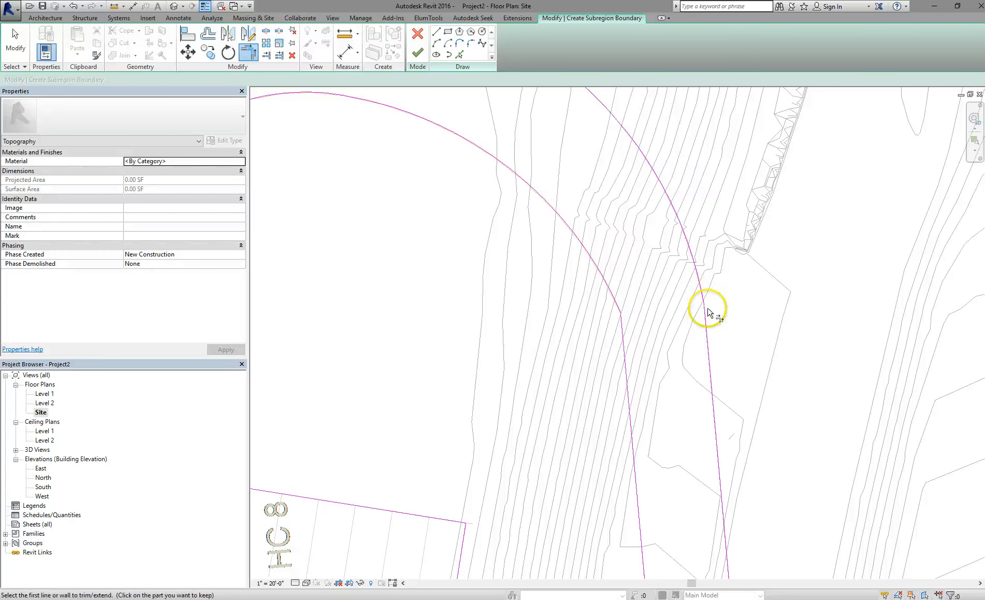
Inspect the drive loop's arc junctions, try to finish the subregion sketch, and return to editing the boundary.
scroll(613, 320, "up", 5)
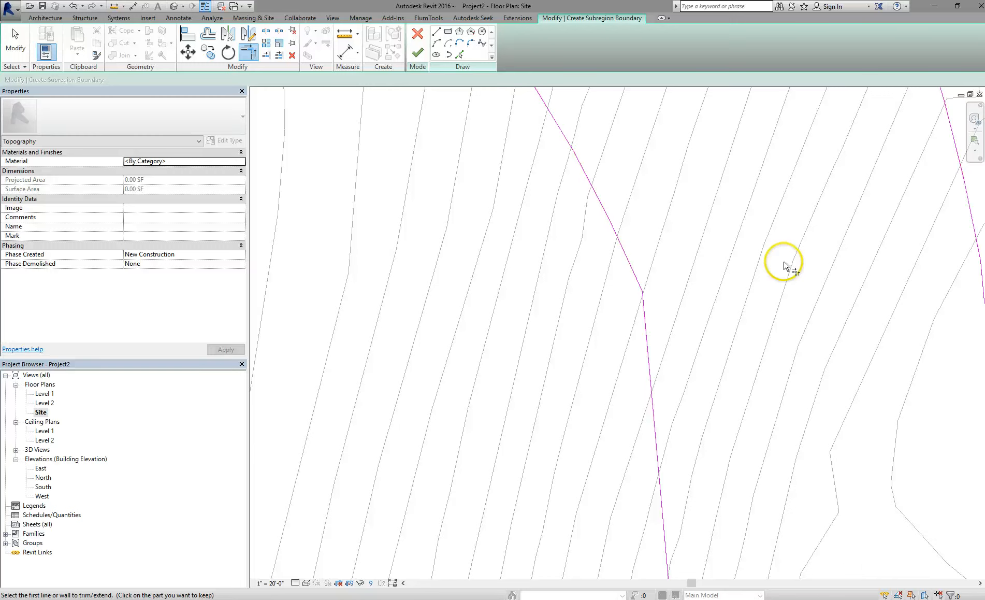
scroll(784, 266, "down", 5)
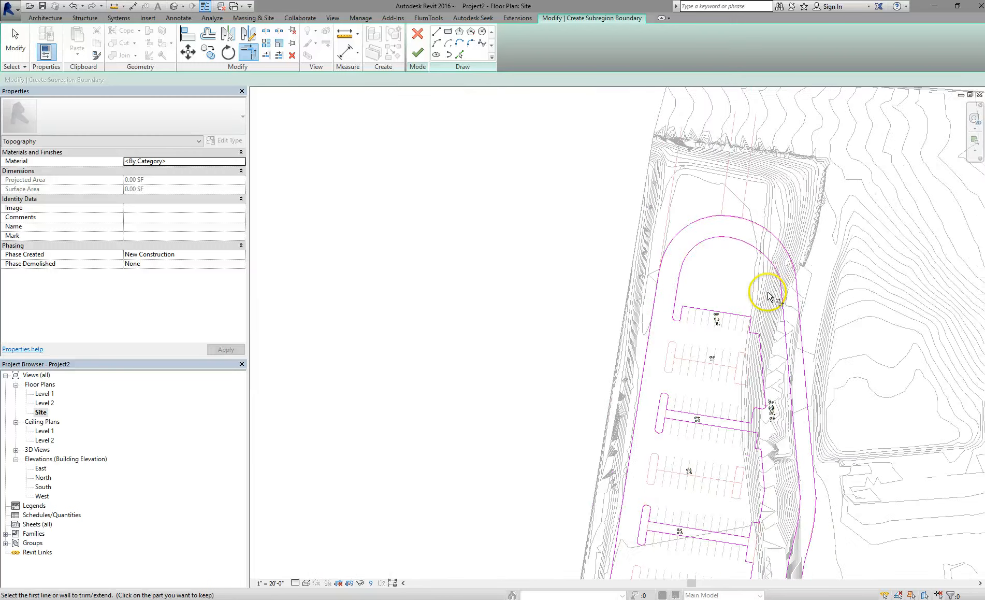
middle_click_drag(671, 235, 620, 224)
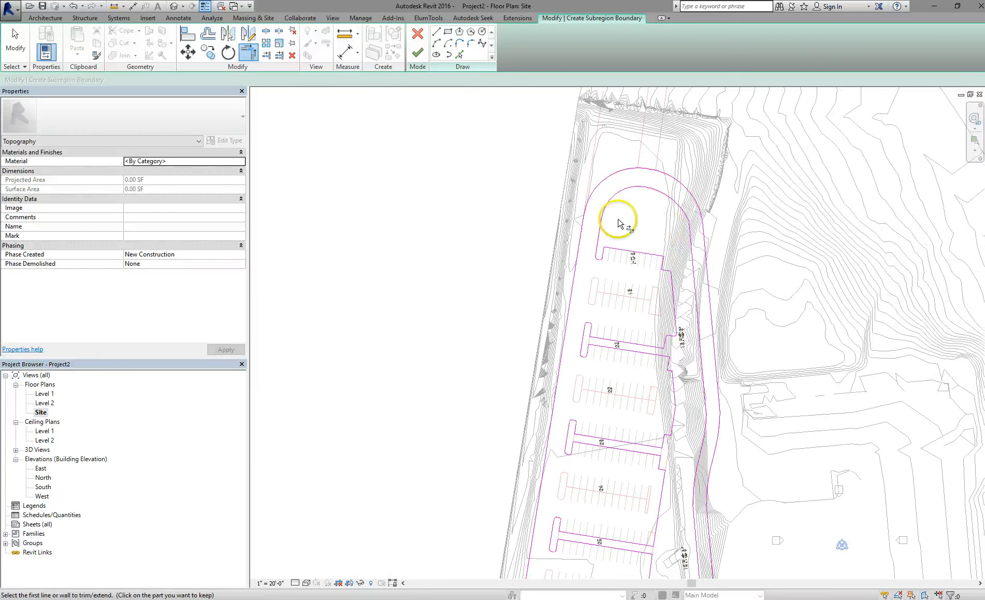
left_click(418, 53)
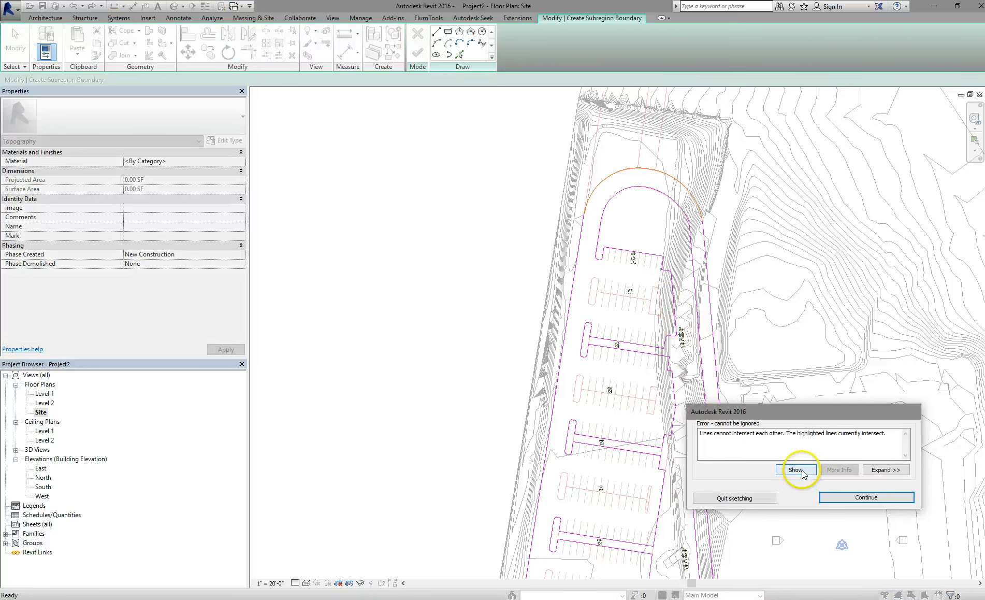
left_click(830, 496)
Delete the west segment of the outer drive arc to check for a duplicate line, and undo the deletion.
scroll(616, 173, "up", 3)
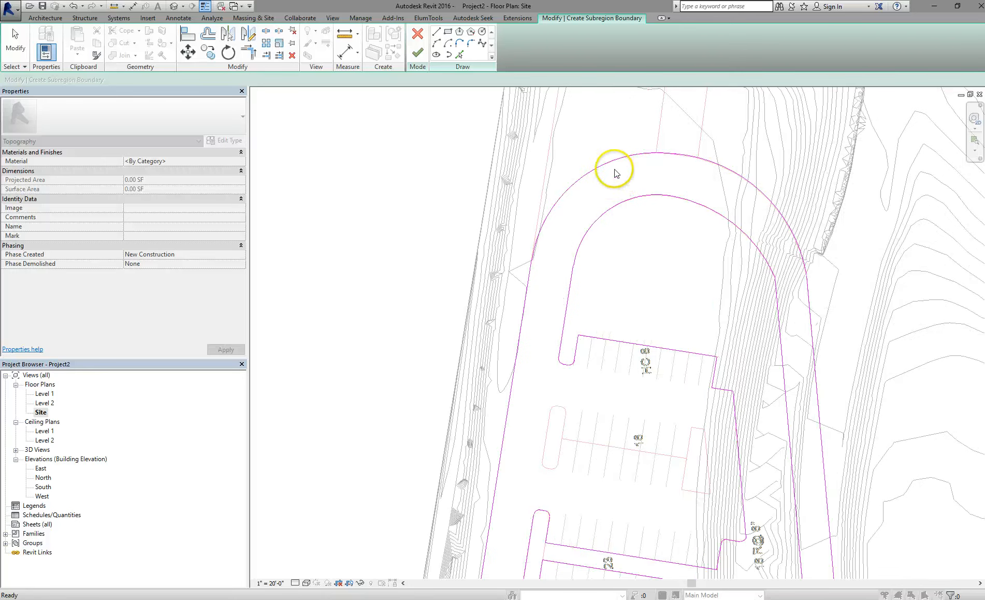
key("t")
key("r")
left_click(613, 166)
left_click(613, 166)
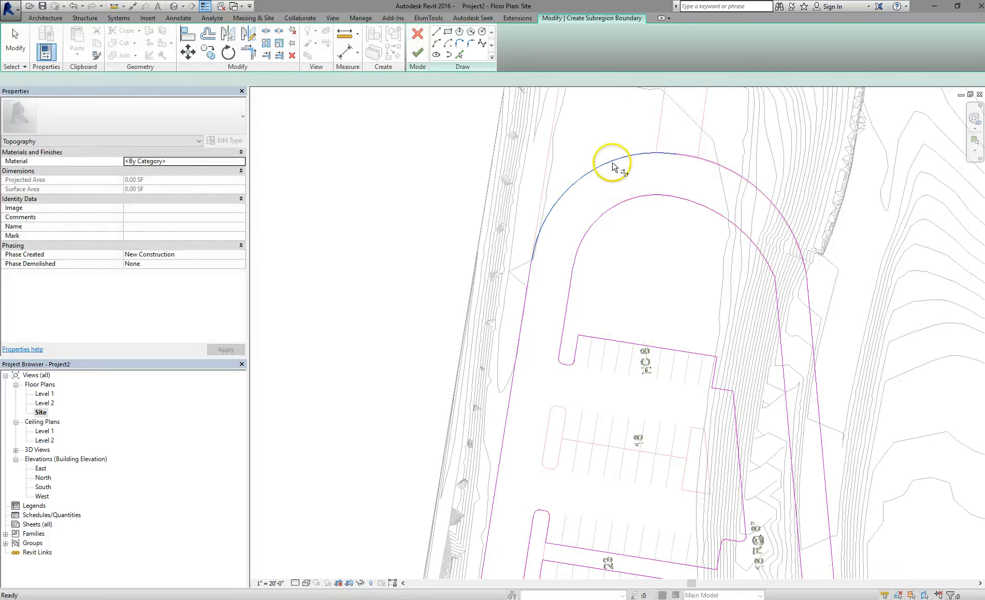
key("d")
key("e")
scroll(614, 174, "up", 2)
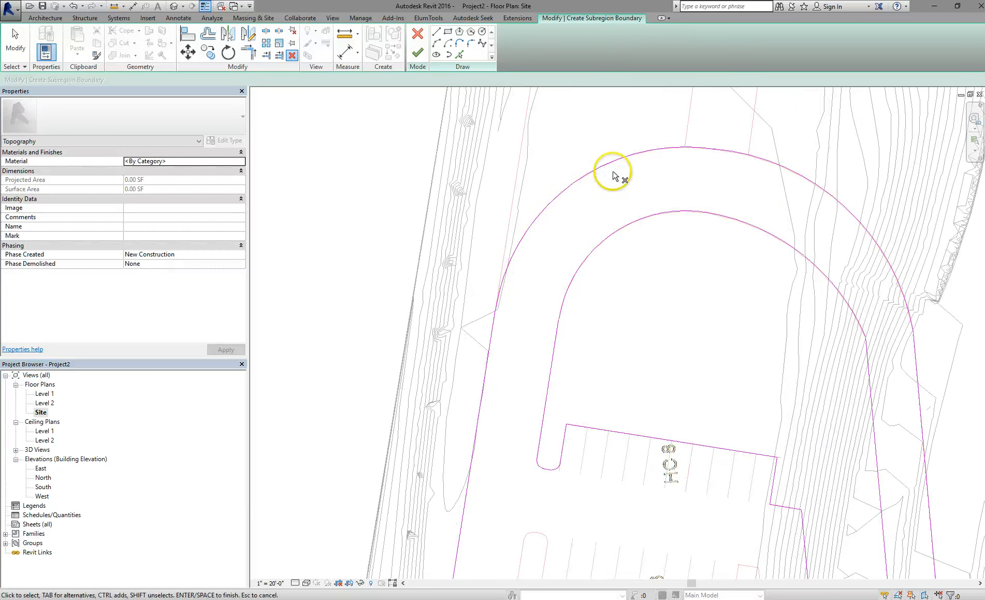
left_click(602, 166)
left_click(620, 162)
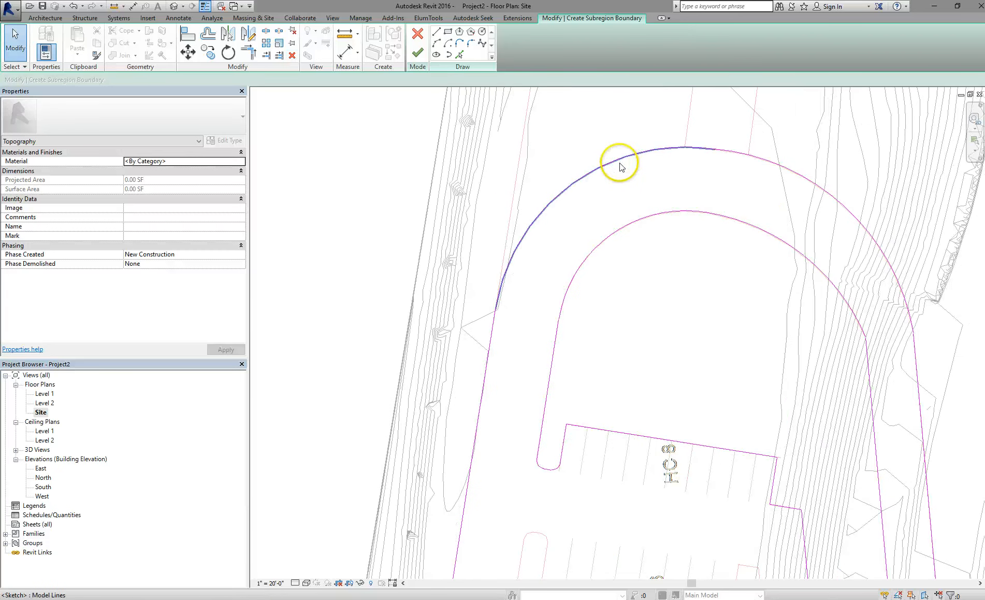
left_click(622, 164)
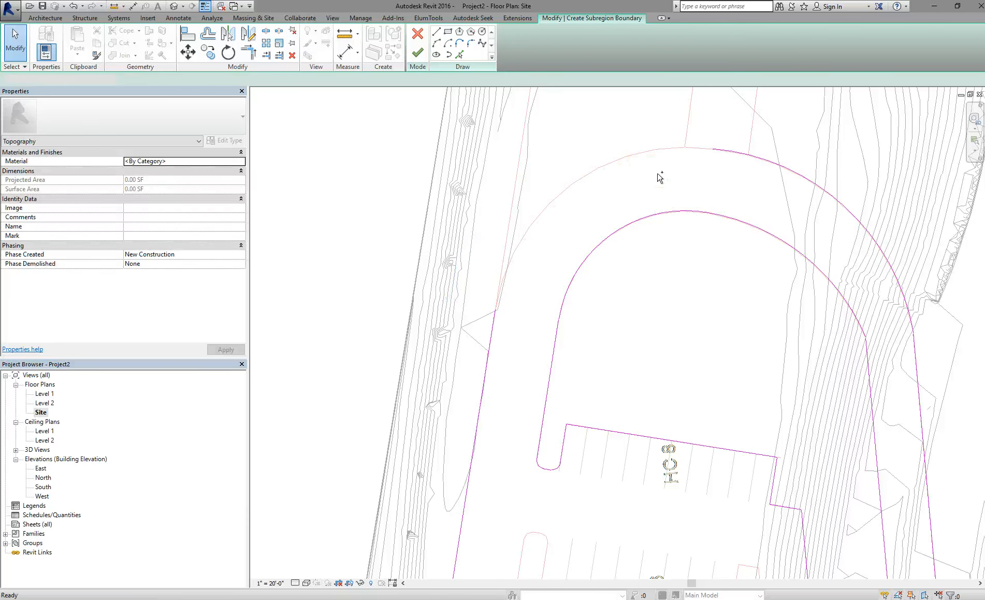
key("ctrl+z")
Trim the two outer drive arc segments to each other near the loop's crown, and try to finish the sketch.
scroll(714, 153, "up", 3)
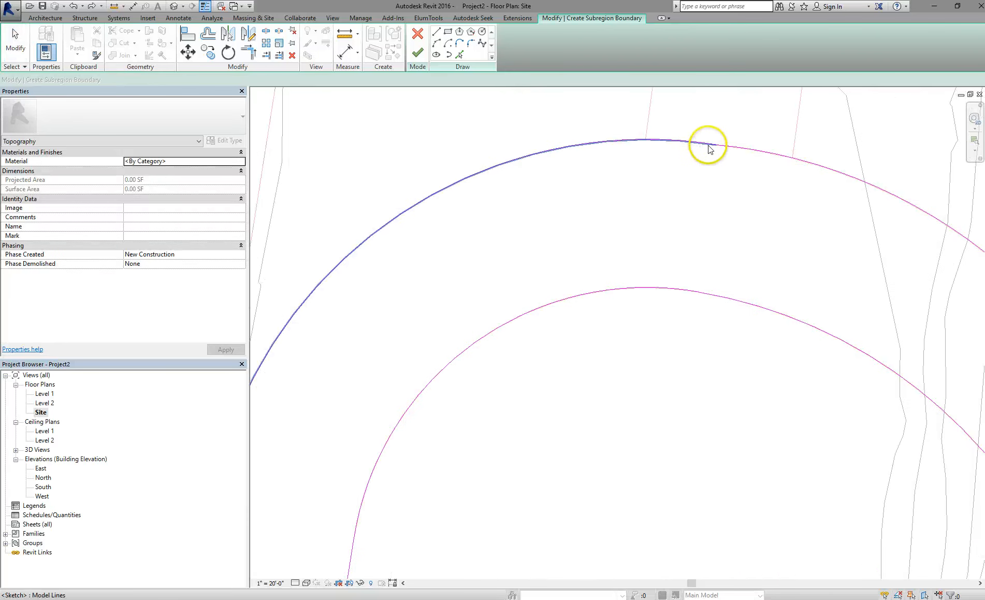
scroll(709, 150, "up", 5)
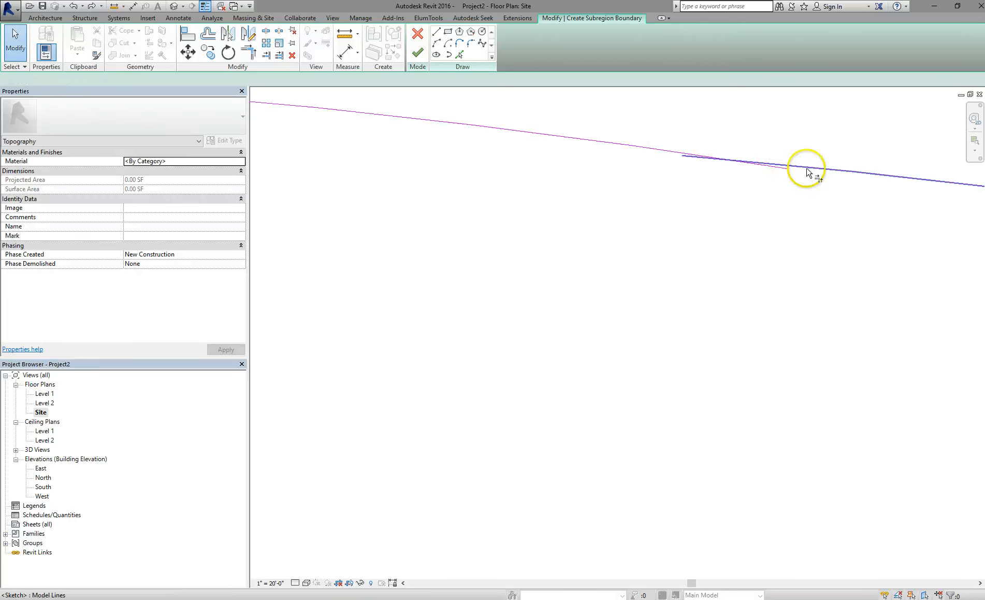
key("r")
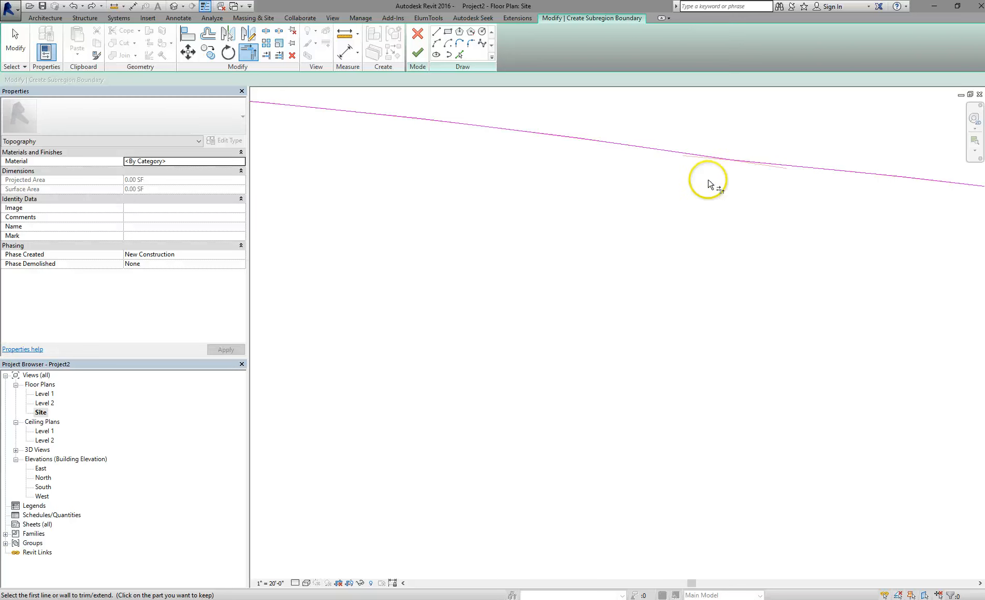
scroll(741, 151, "up", 2)
scroll(727, 173, "down", 3)
scroll(723, 178, "down", 5)
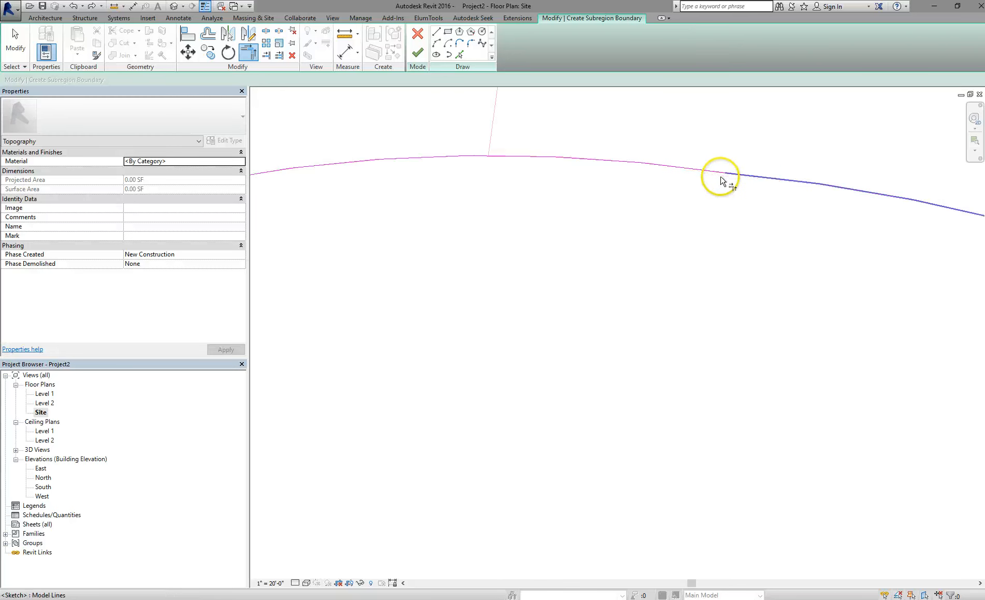
scroll(667, 181, "down", 1)
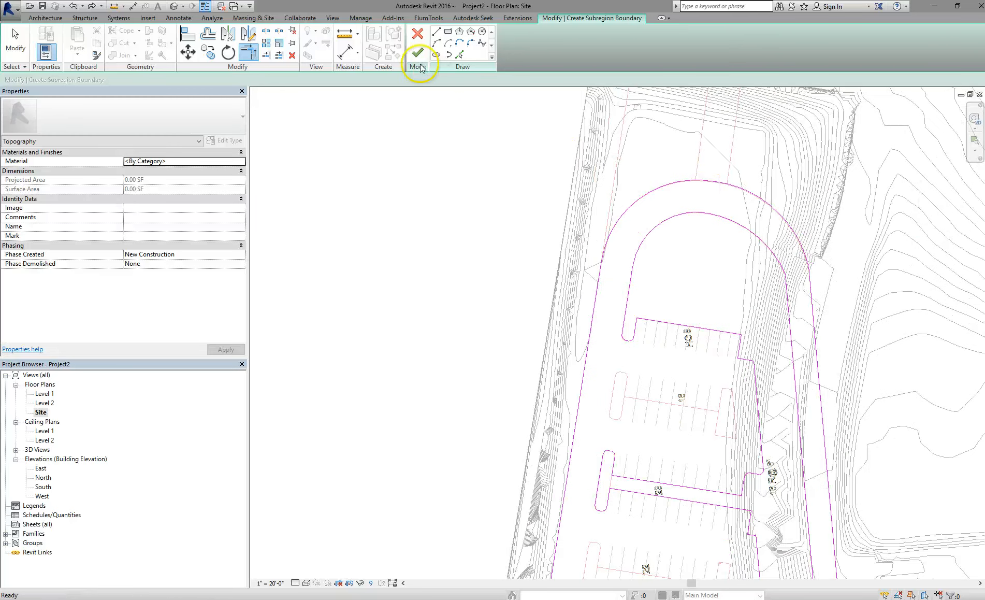
left_click(410, 50)
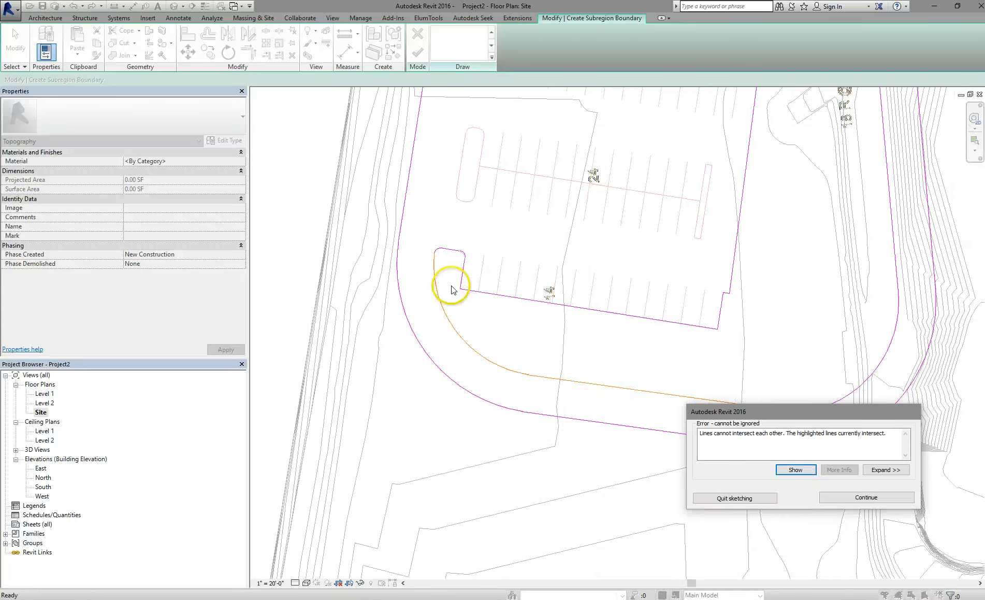
left_click(857, 499)
Trim the inner drive curve southwest of row 14 to its adjoining straight line, and retry finishing, showing the conflicting lines.
scroll(541, 378, "down", 2)
scroll(541, 382, "up", 4)
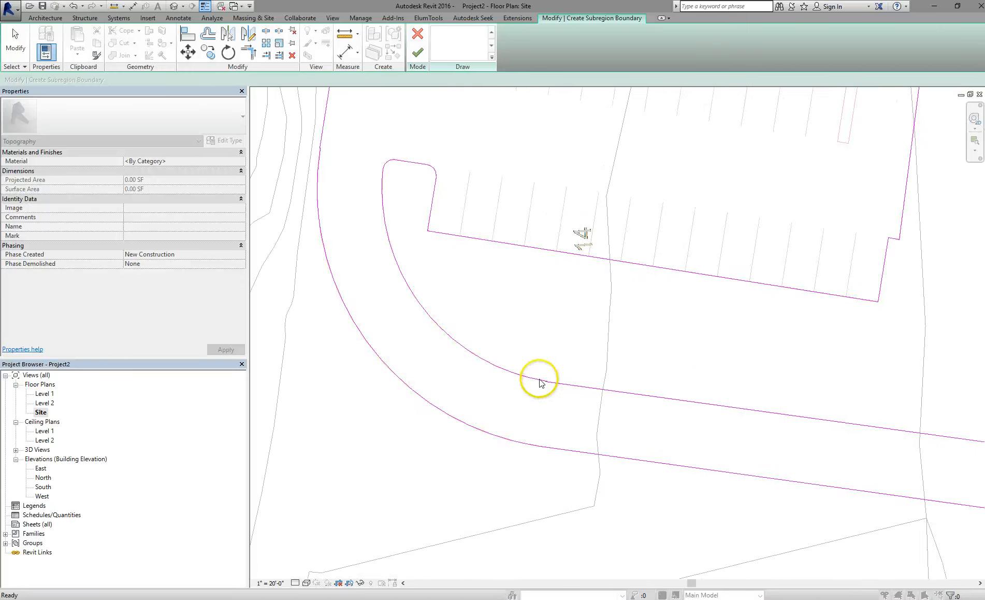
scroll(548, 386, "up", 3)
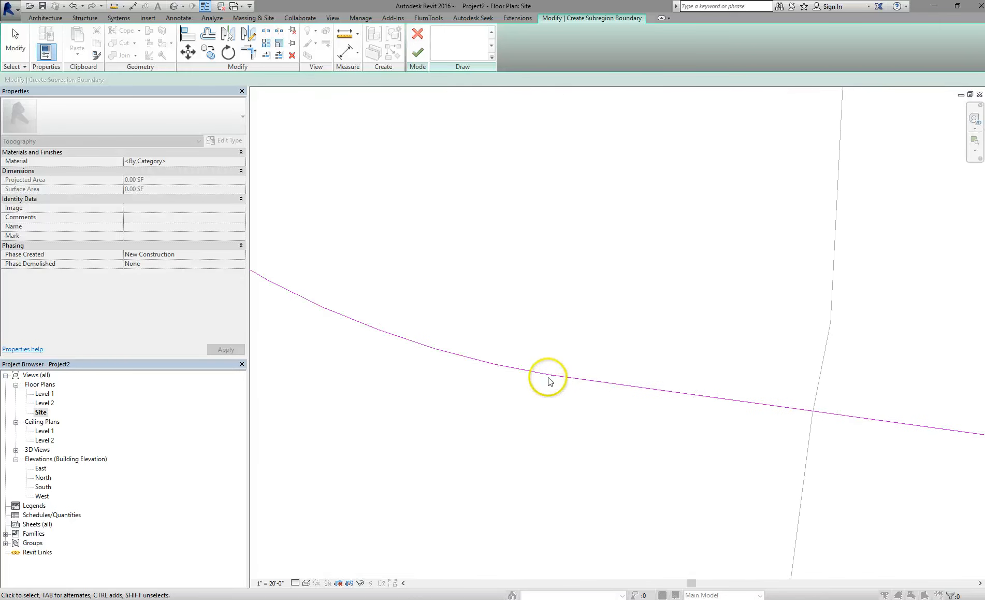
scroll(549, 381, "up", 2)
key("t")
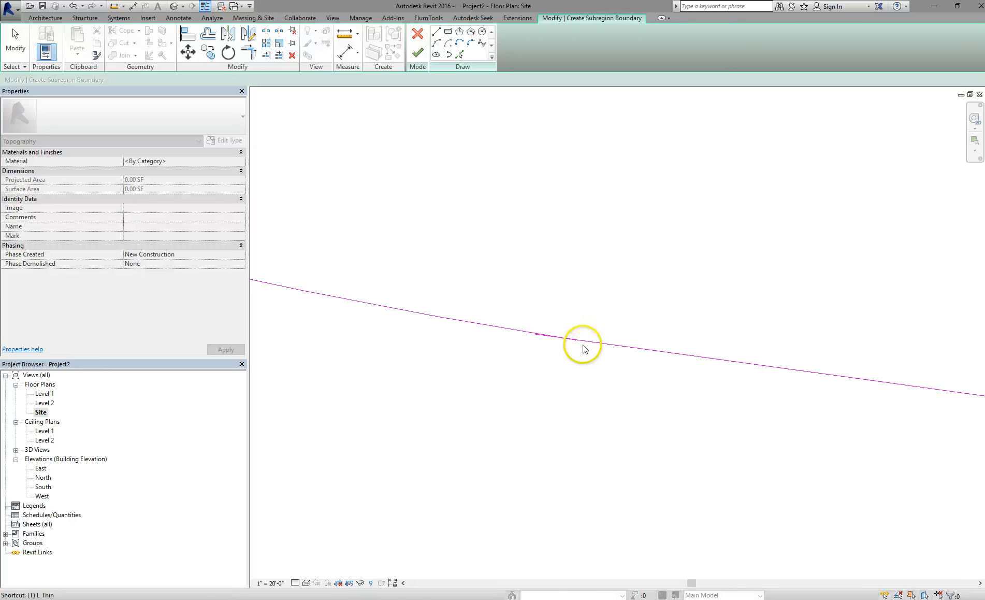
key("r")
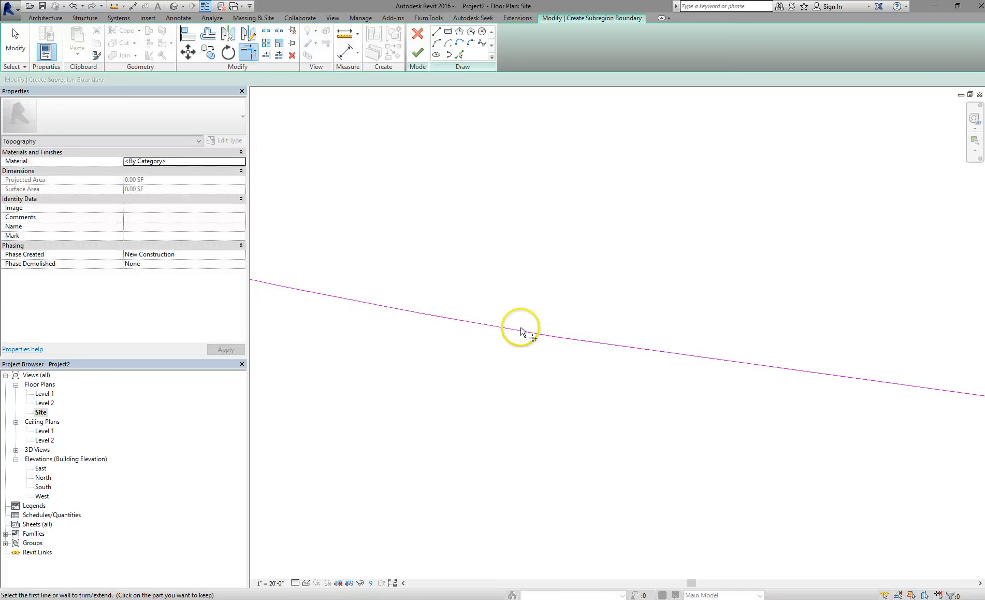
left_click(419, 52)
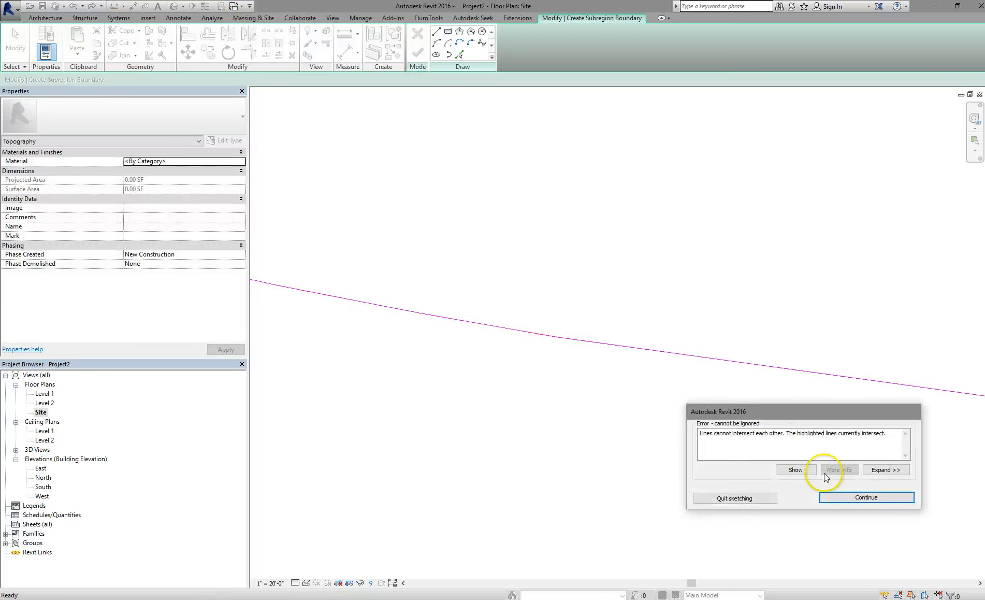
left_click(800, 472)
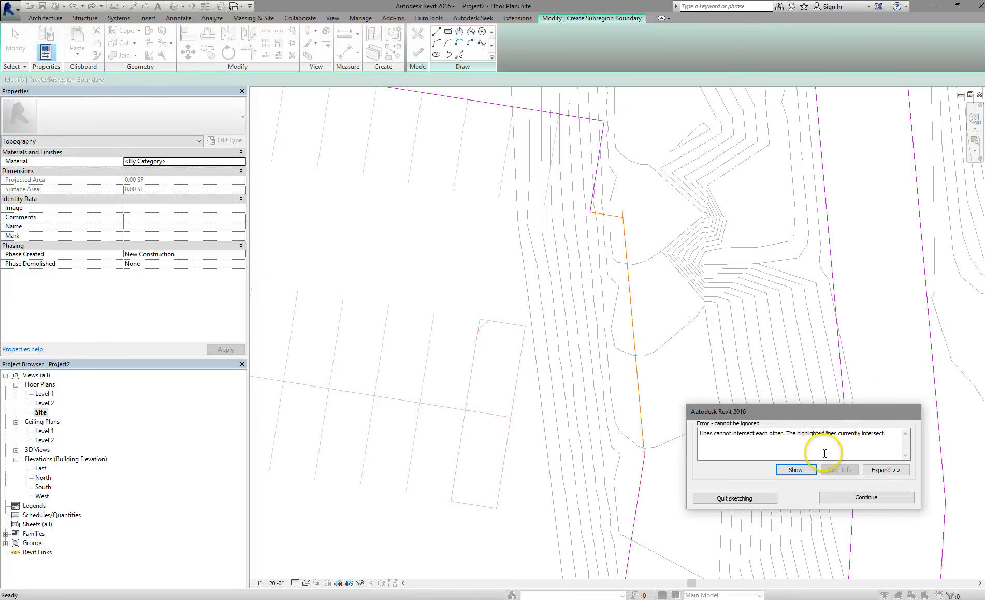
Trim the lot's east edge line to the short line below the HC 8 row, and retry finishing, showing the conflicting lines.
left_click(846, 498)
key("t")
key("r")
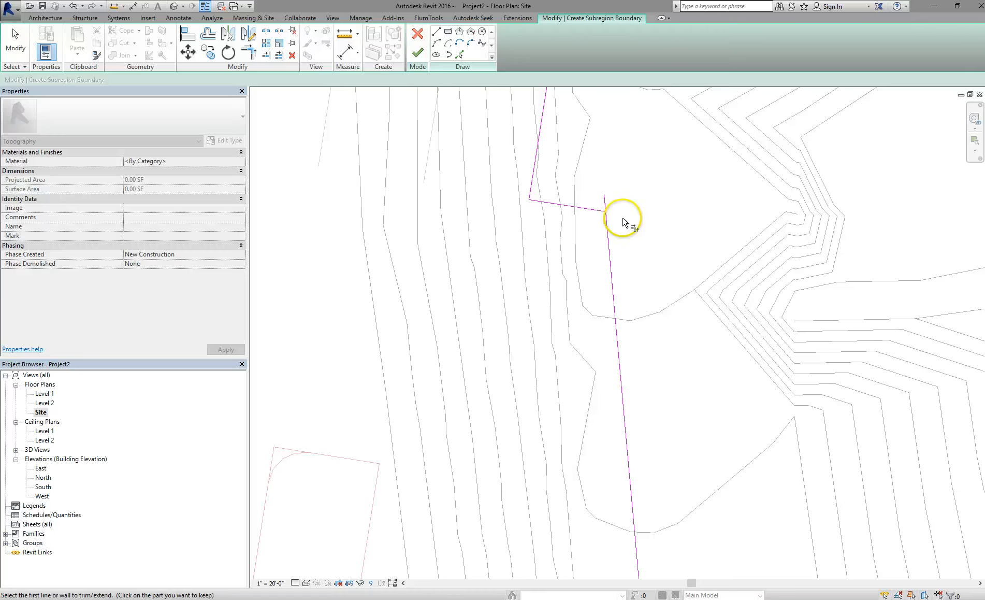
scroll(623, 224, "up", 3)
scroll(607, 213, "up", 3)
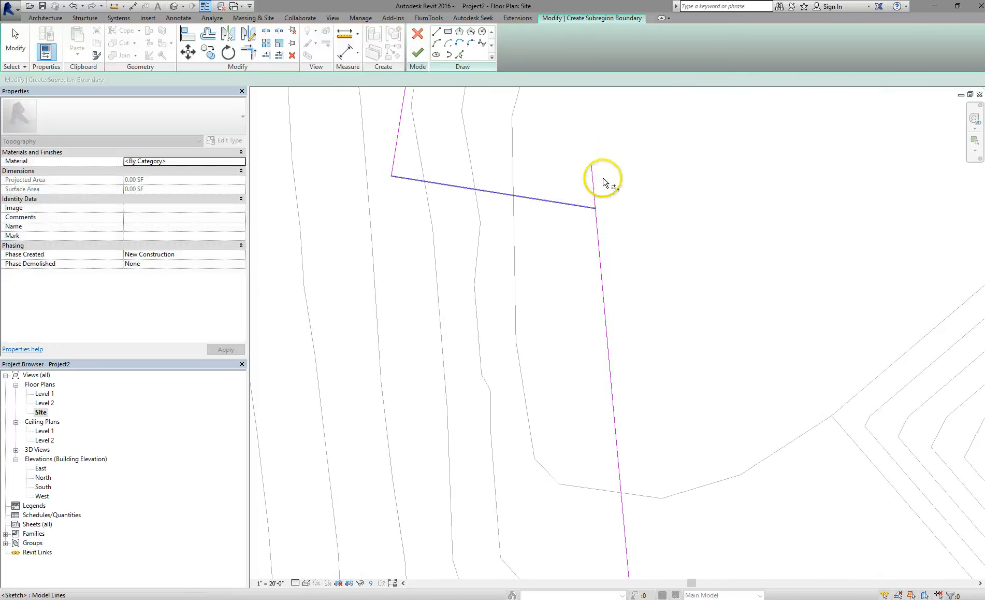
left_click(600, 241)
left_click(582, 206)
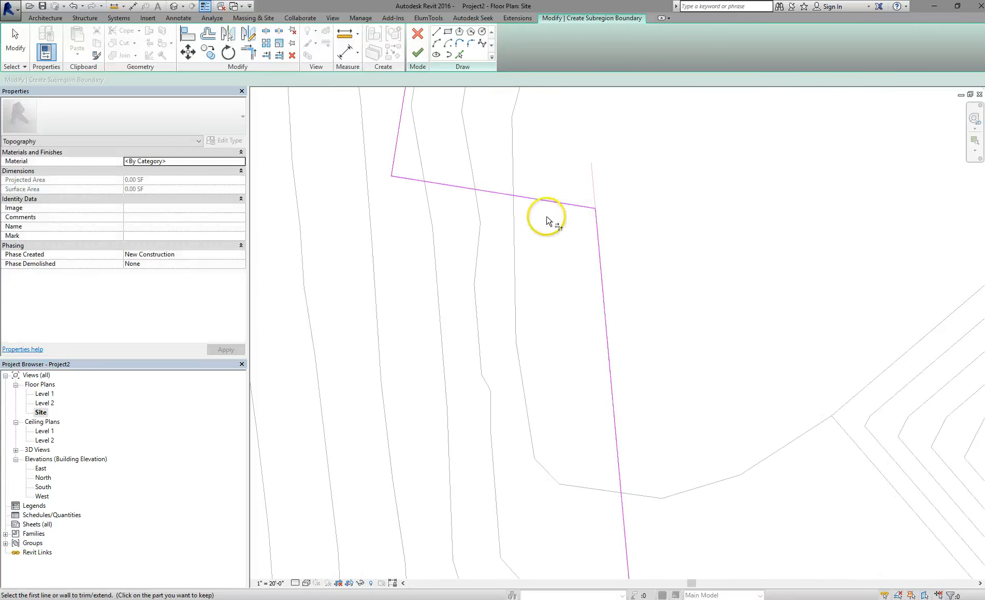
left_click(417, 53)
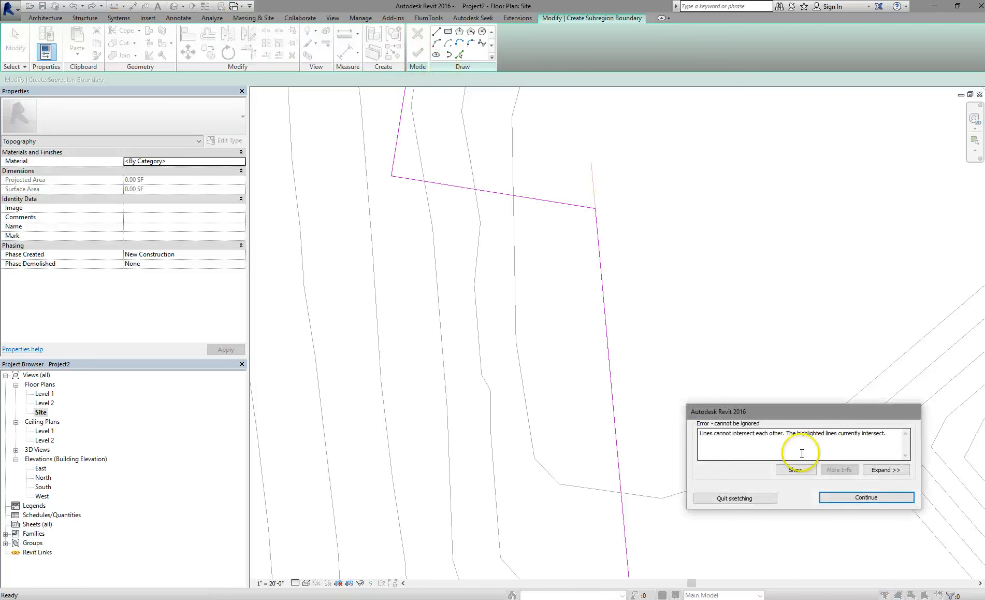
left_click(806, 468)
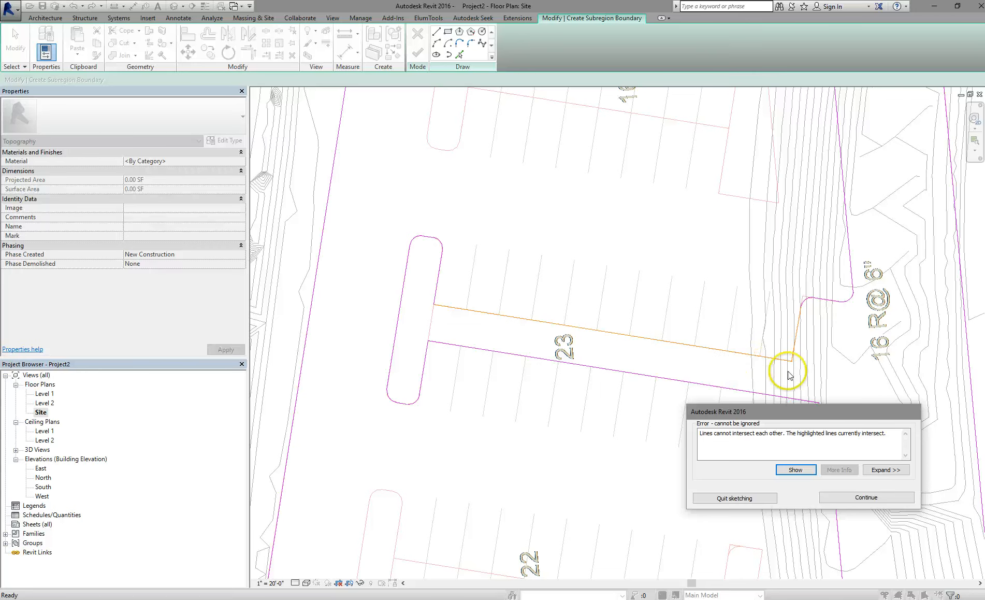
Trim row 23's upper long edge to the short line at its east end, and finish the subregion sketch.
scroll(792, 360, "up", 2)
key("Escape")
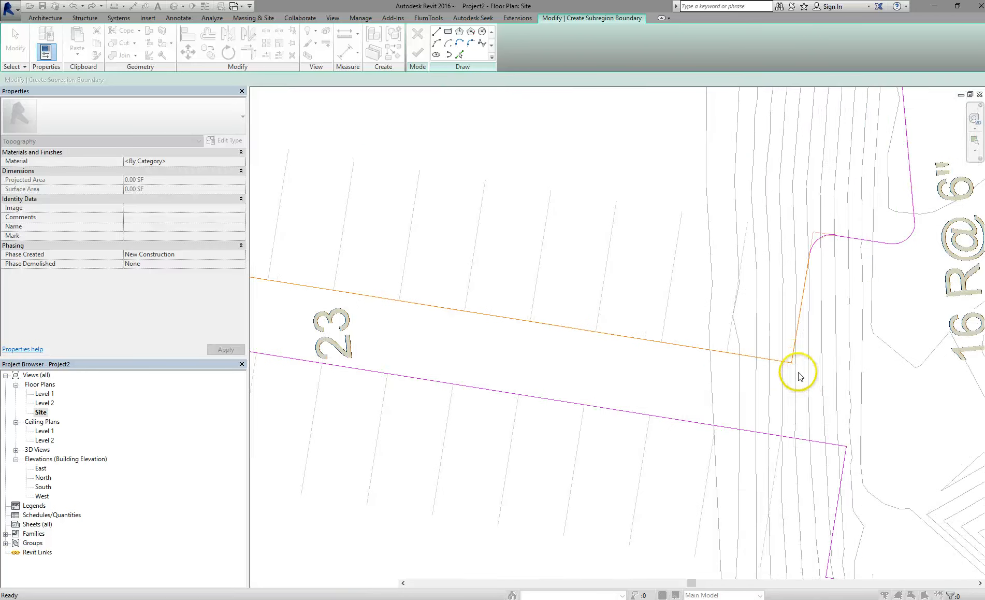
scroll(799, 372, "up", 3)
scroll(799, 372, "up", 3)
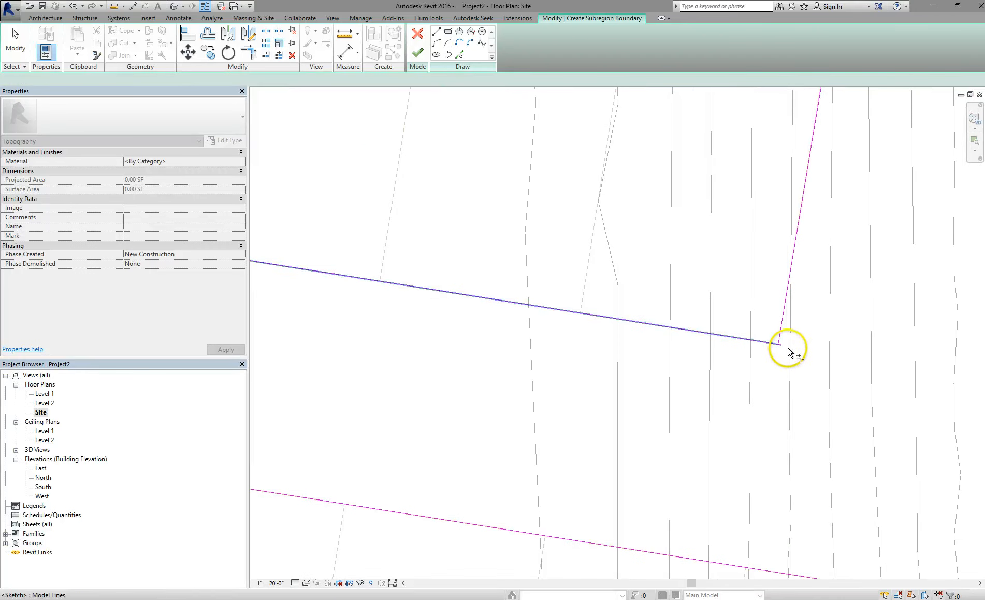
scroll(785, 352, "up", 1)
scroll(783, 350, "up", 3)
key("t")
key("r")
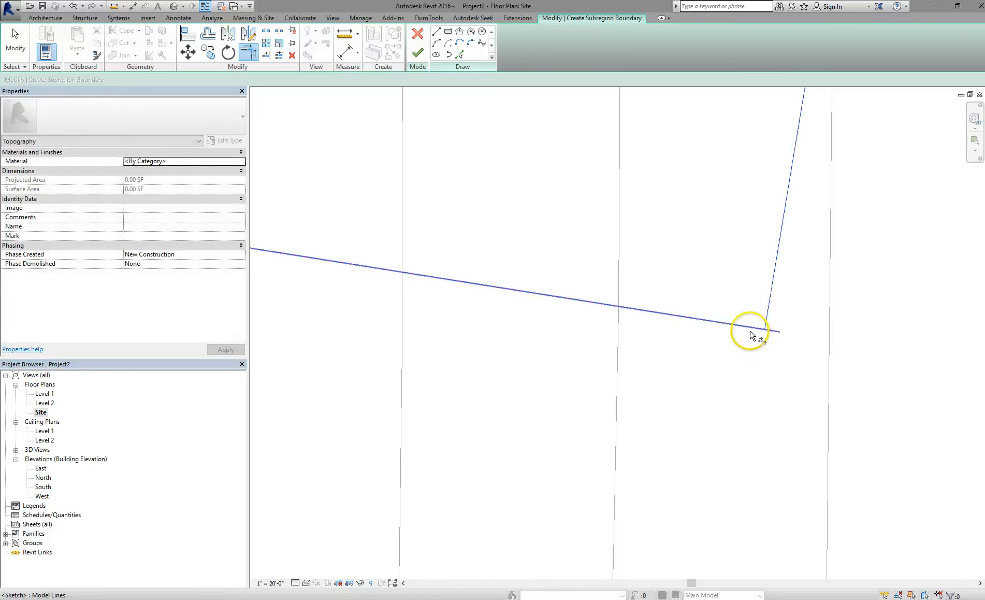
left_click(419, 53)
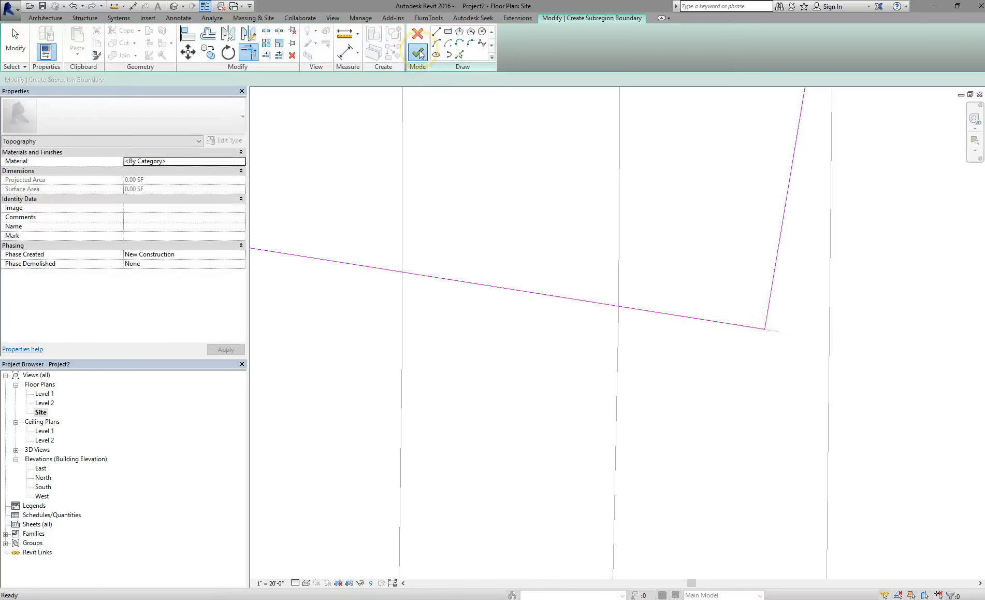
left_click(703, 312)
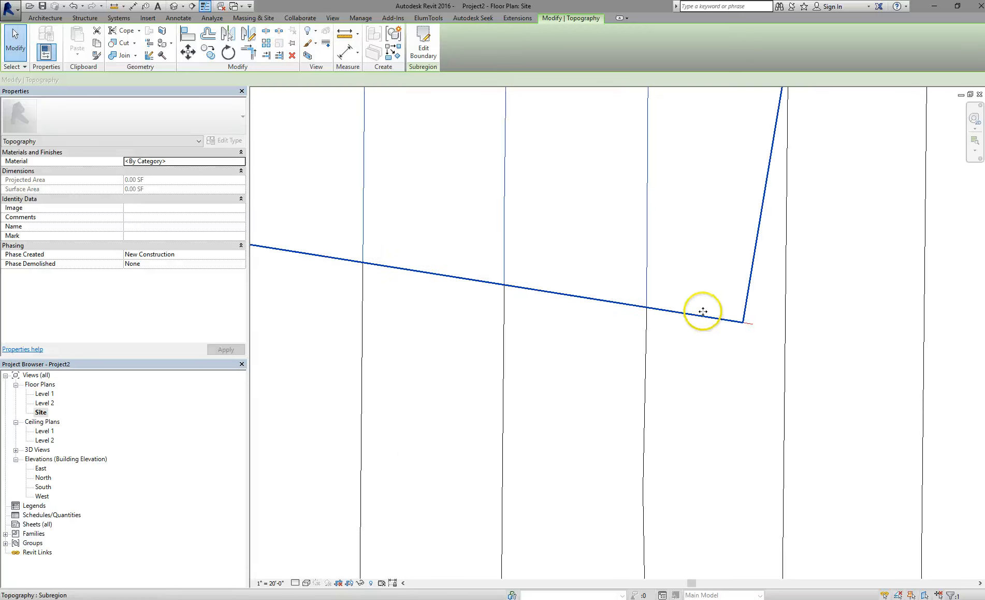
scroll(702, 290, "down", 3)
scroll(697, 308, "down", 2)
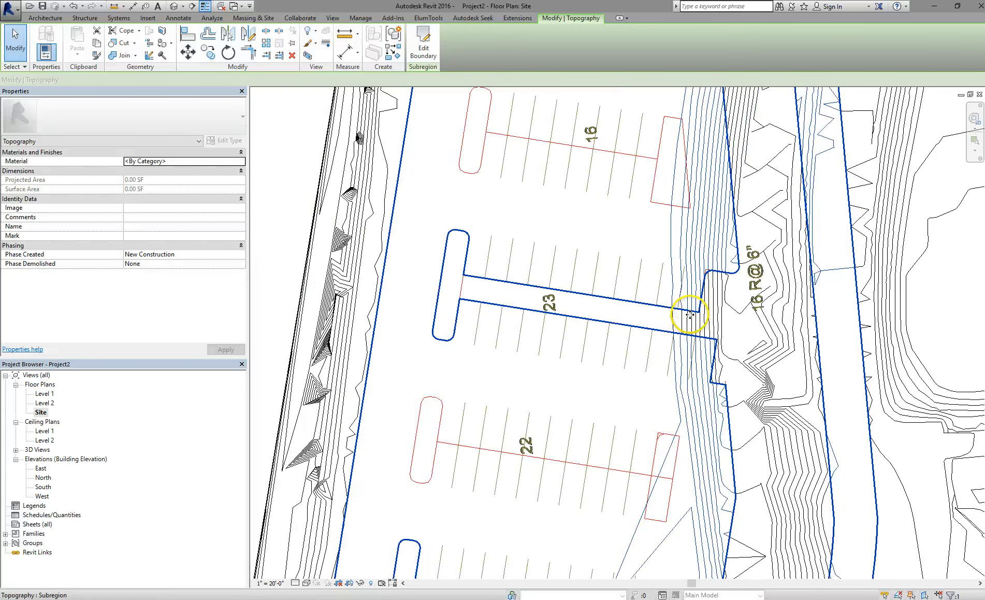
scroll(688, 319, "down", 1)
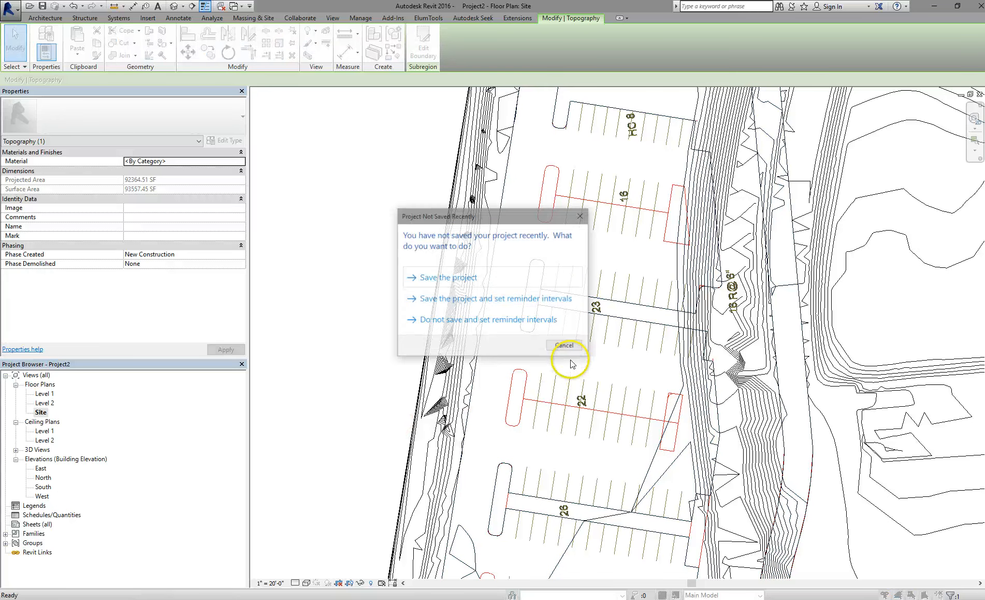
Save the project as m_karp_1 in the upload folder, and clear the subregion selection.
left_click(459, 278)
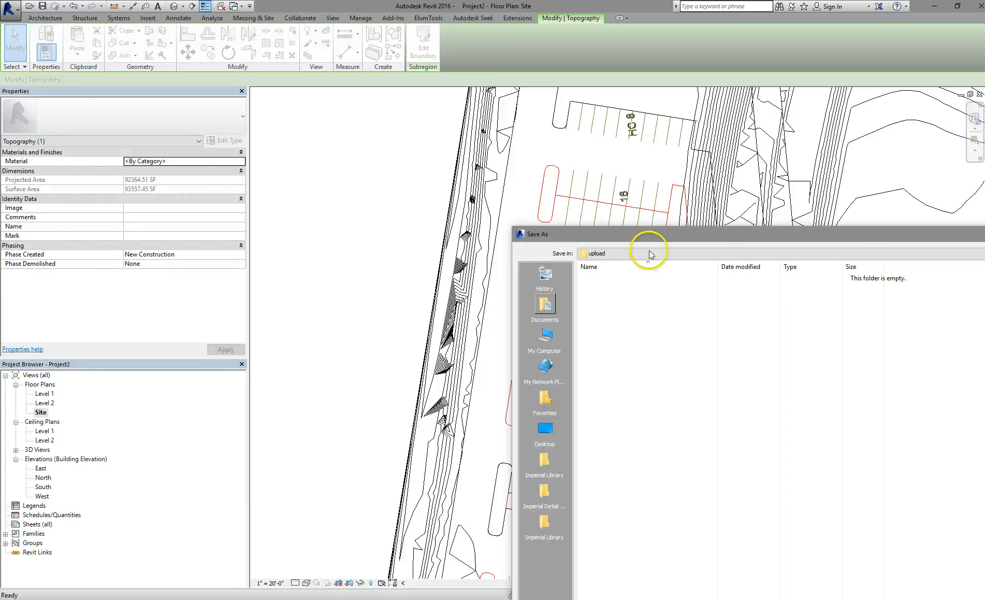
left_click_drag(709, 236, 509, 81)
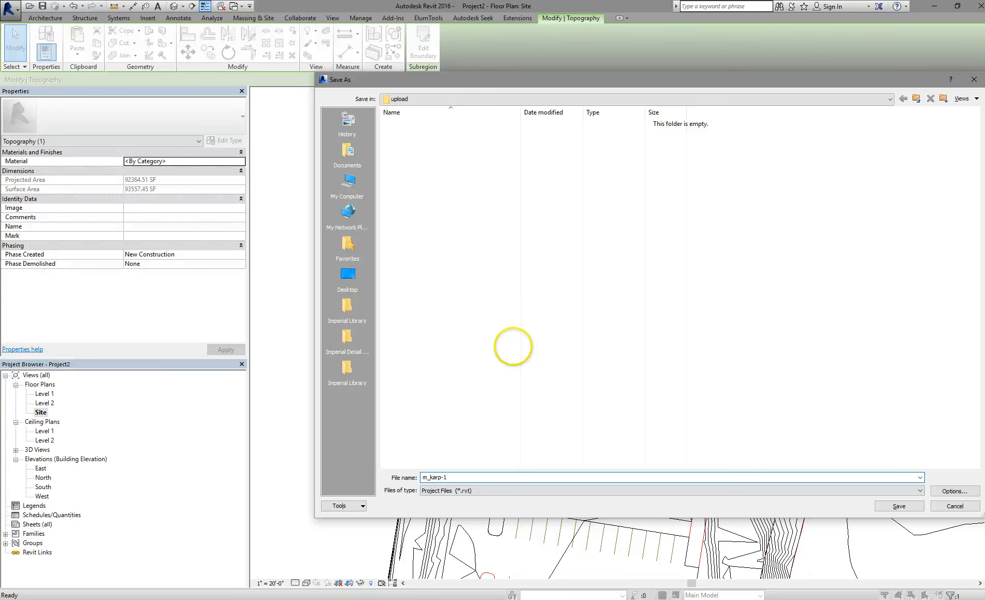
key("Return")
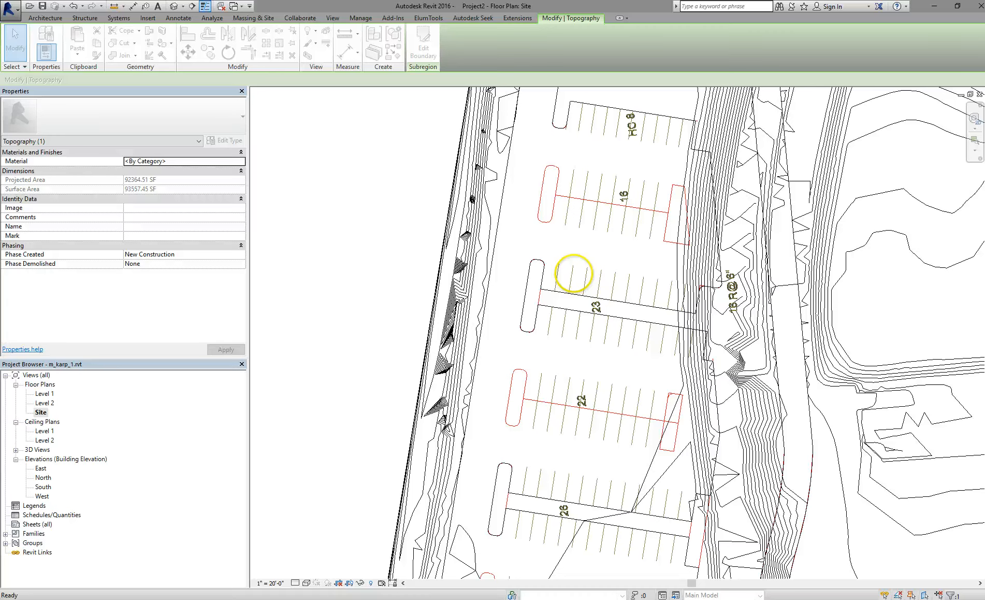
key("Escape")
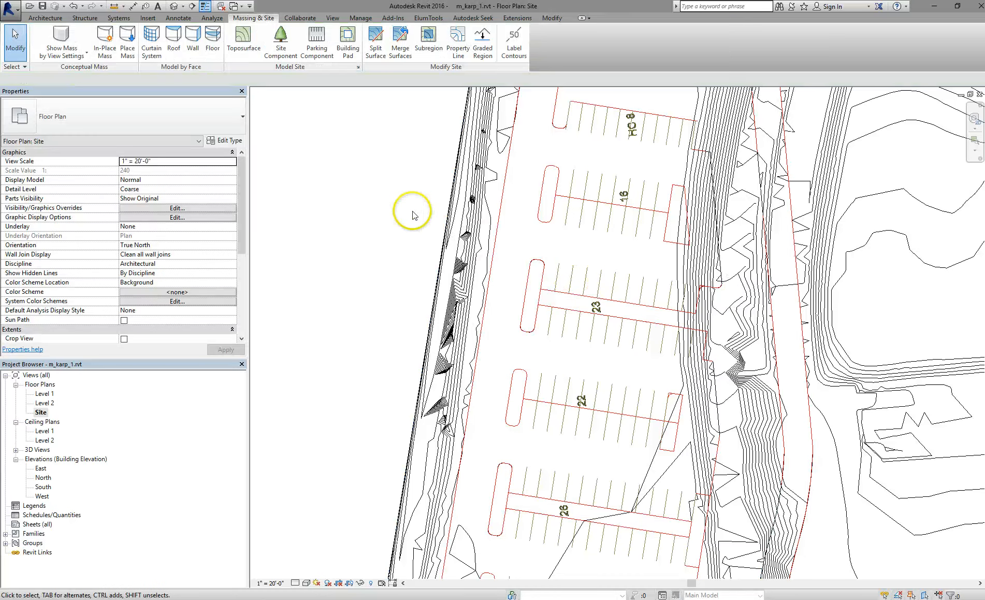
Open the default 3D view and show the toposurface with its parking lot and drive subregion from the front.
double_click(38, 450)
double_click(41, 459)
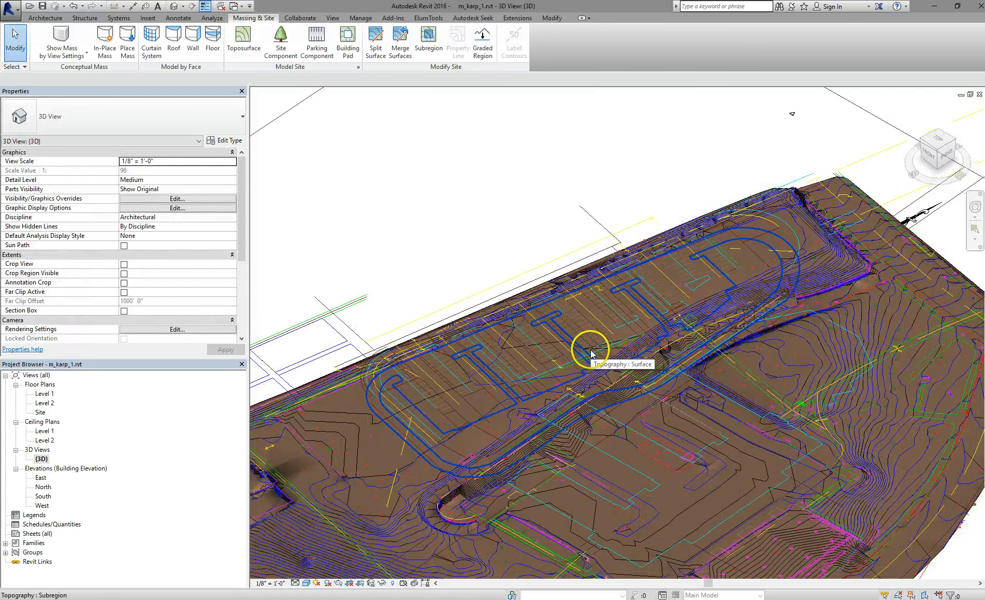
middle_click_drag(602, 437, 630, 399, "shift")
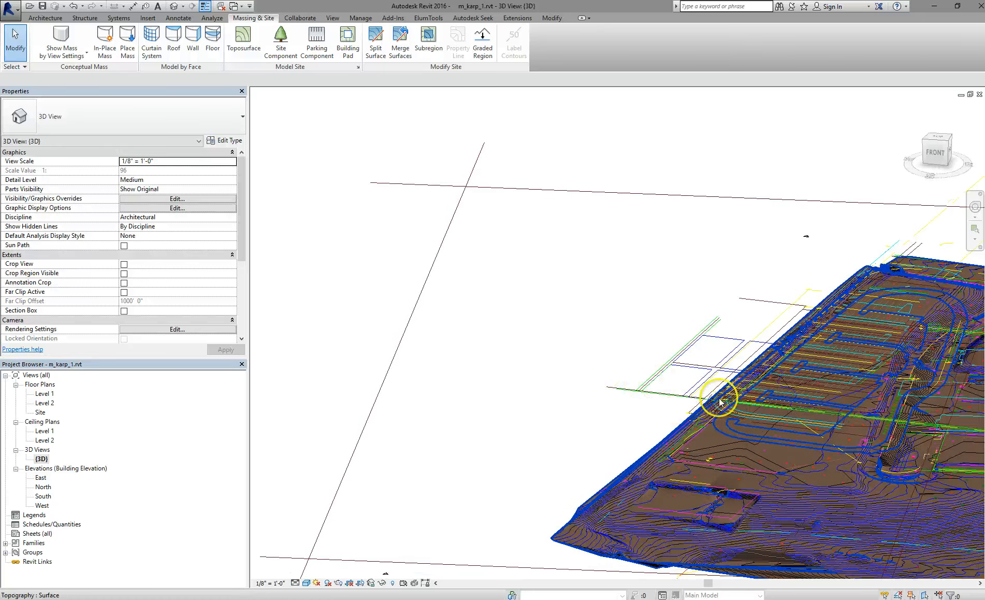
scroll(756, 421, "down", 1)
middle_click_drag(949, 455, 647, 416)
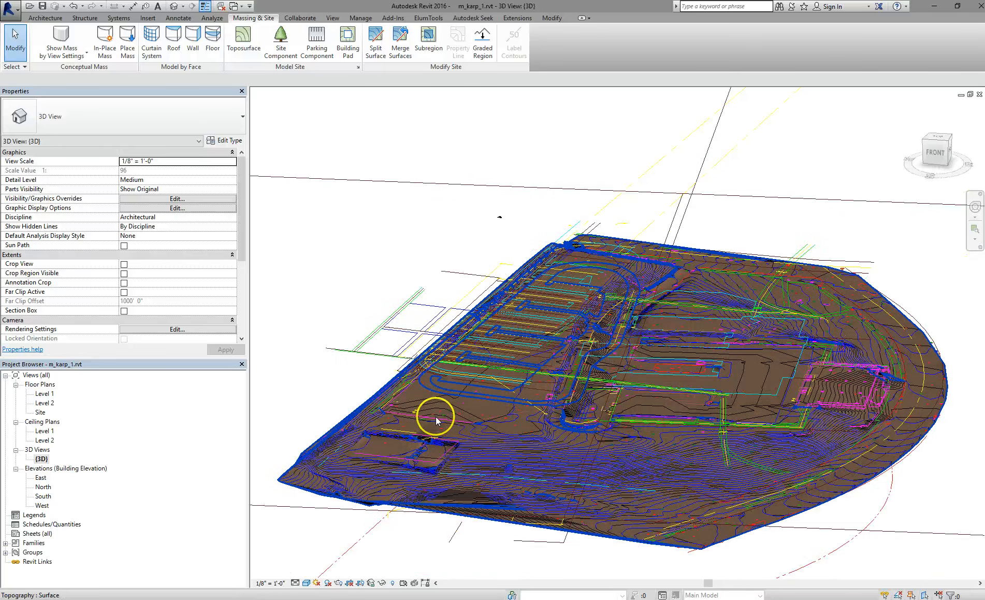
scroll(435, 417, "up", 3)
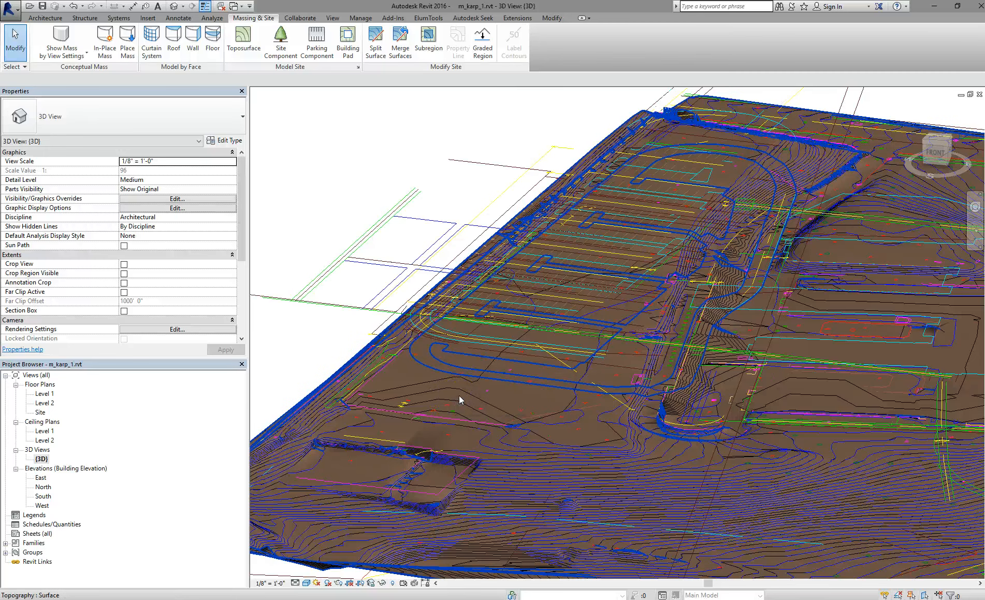
Select the main toposurface outside the parking subregion and open the material choices for its Material property.
left_click(459, 394)
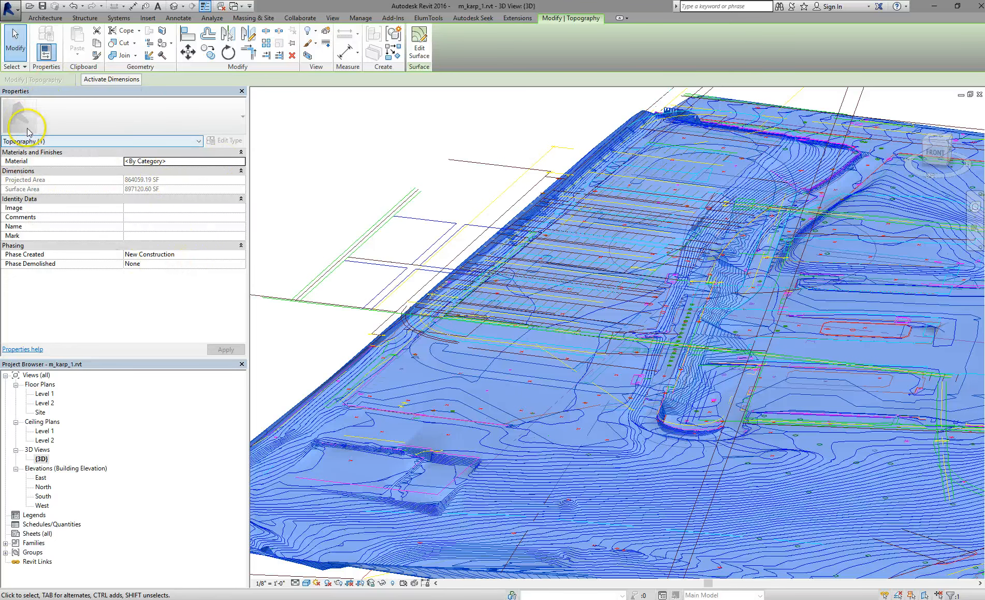
left_click(228, 162)
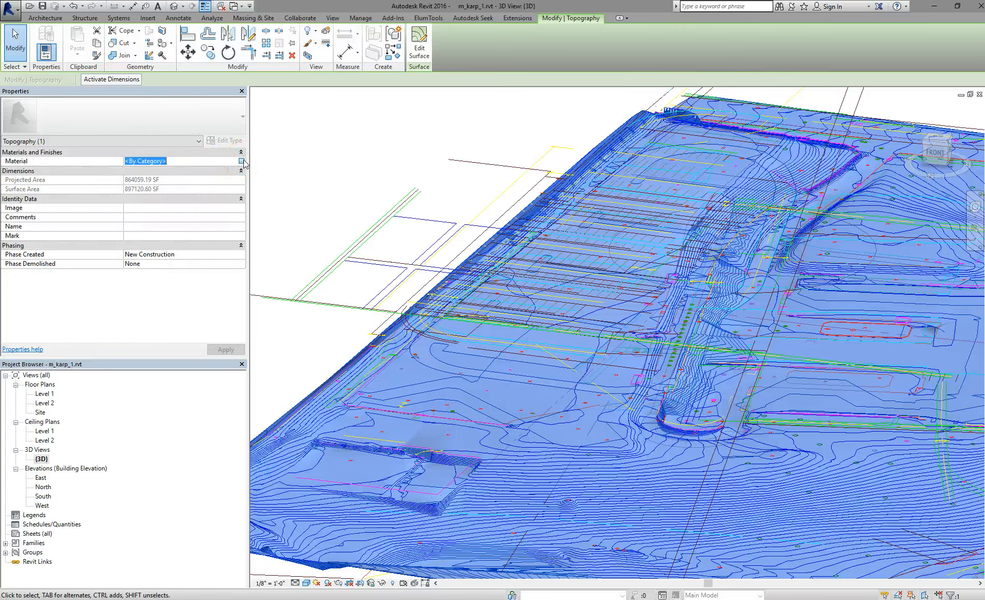
left_click(242, 161)
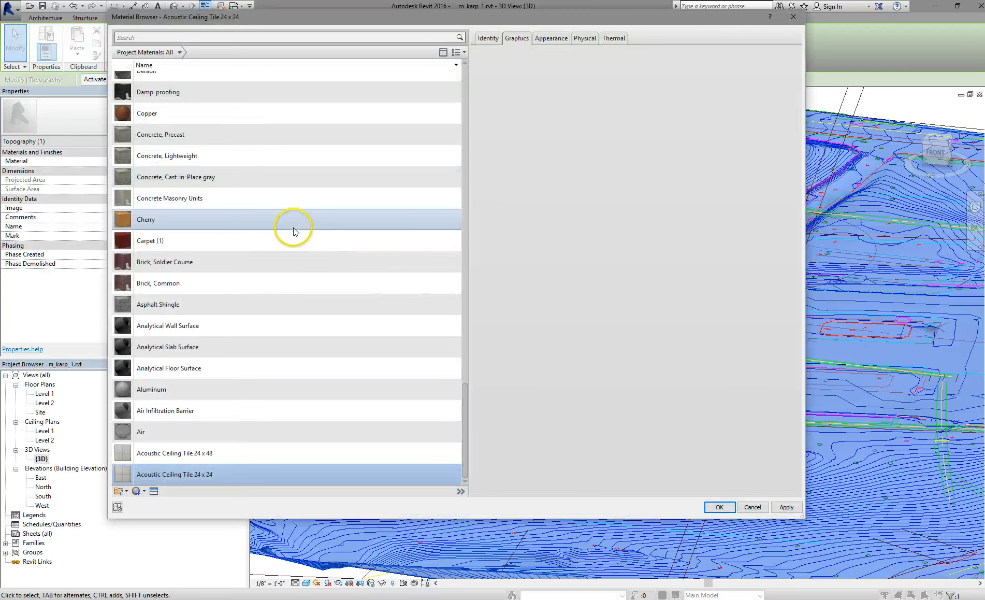
Search the project materials for "grass" and "site", and look through the material categories.
left_click(250, 36)
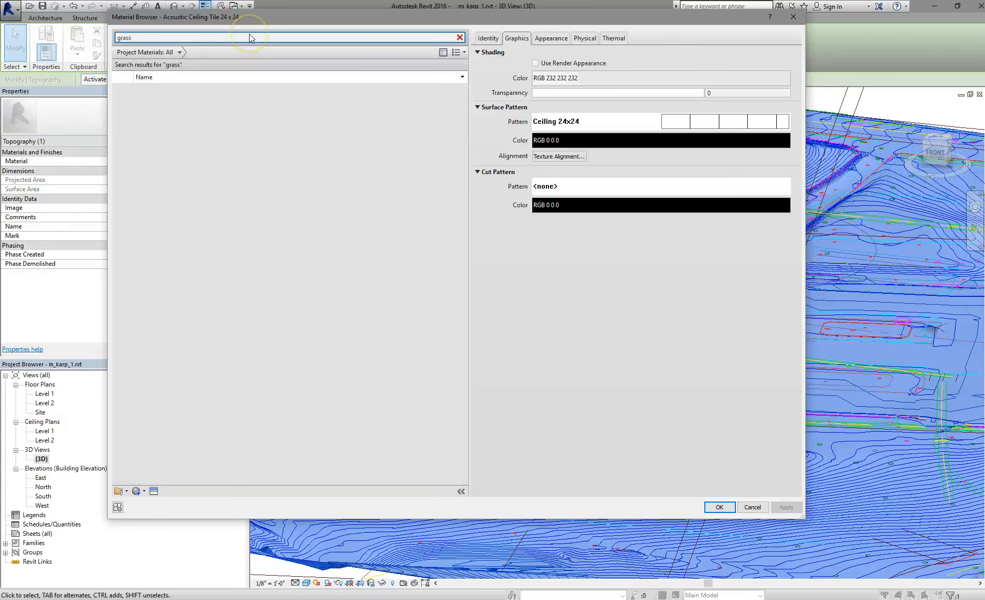
left_click_drag(220, 36, 87, 32)
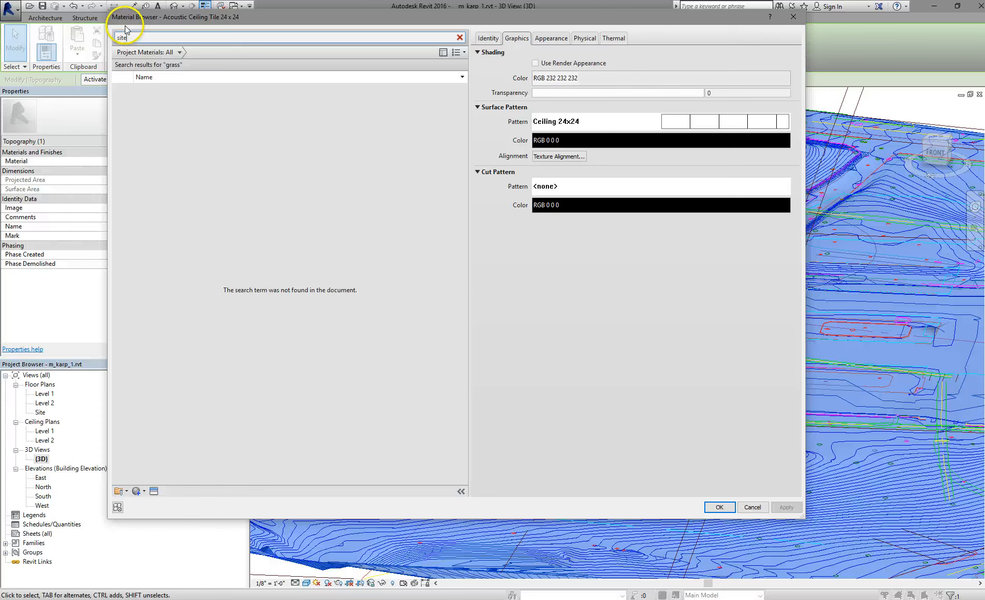
key("Return")
left_click(178, 52)
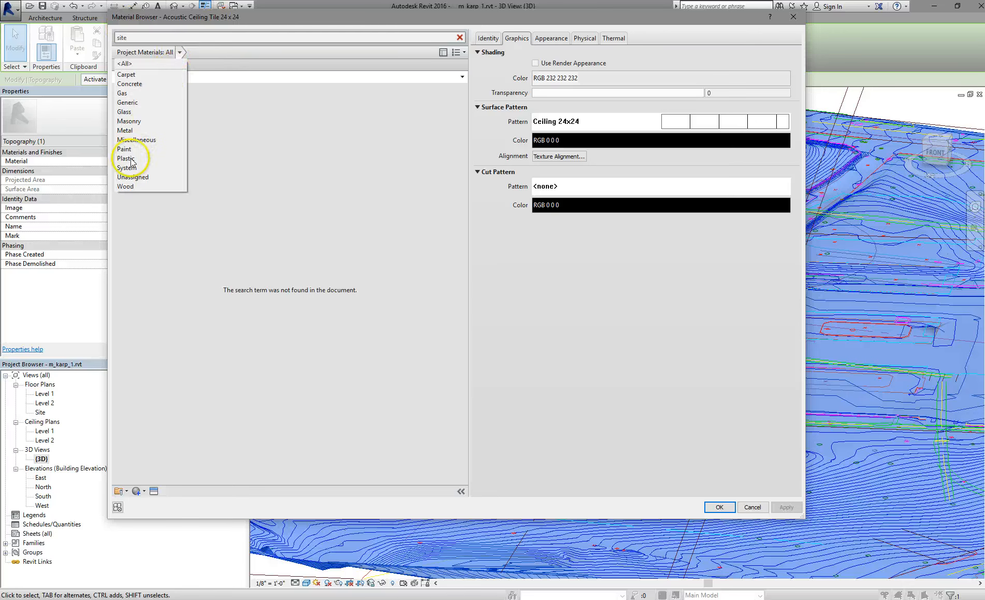
left_click(224, 173)
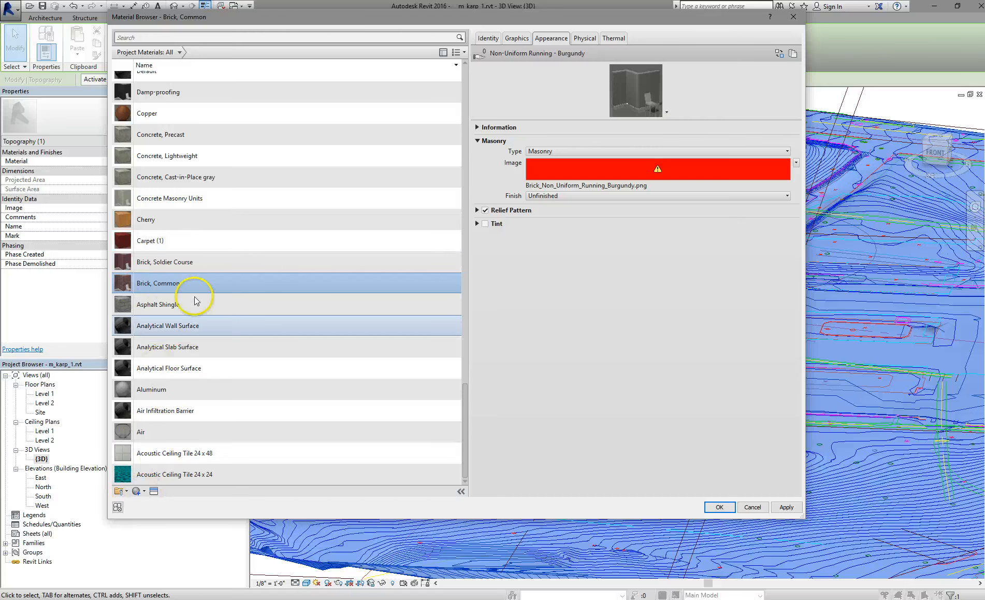
Create a new project material and rename it GRASS.
right_click(187, 262)
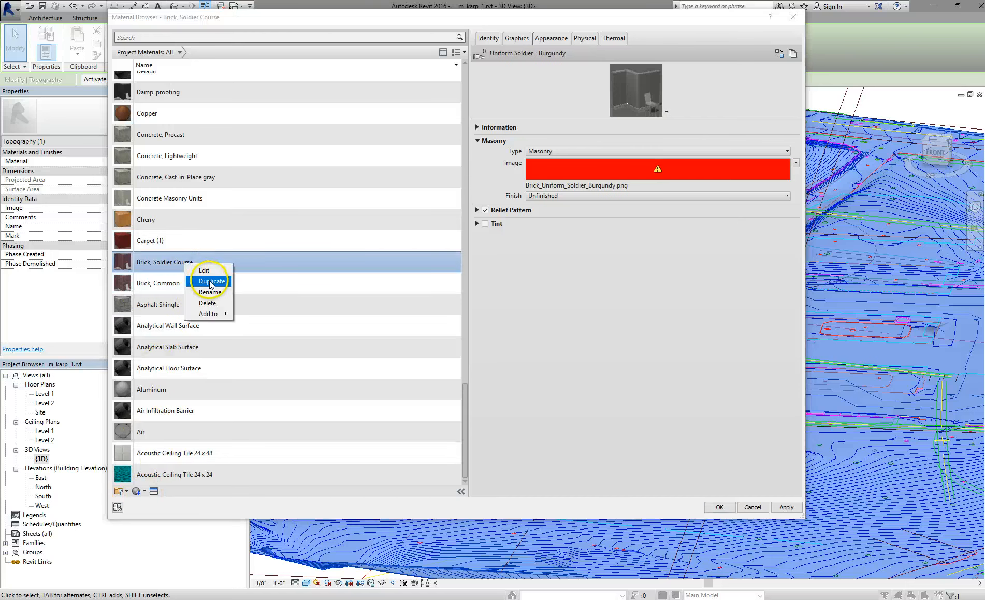
left_click(145, 491)
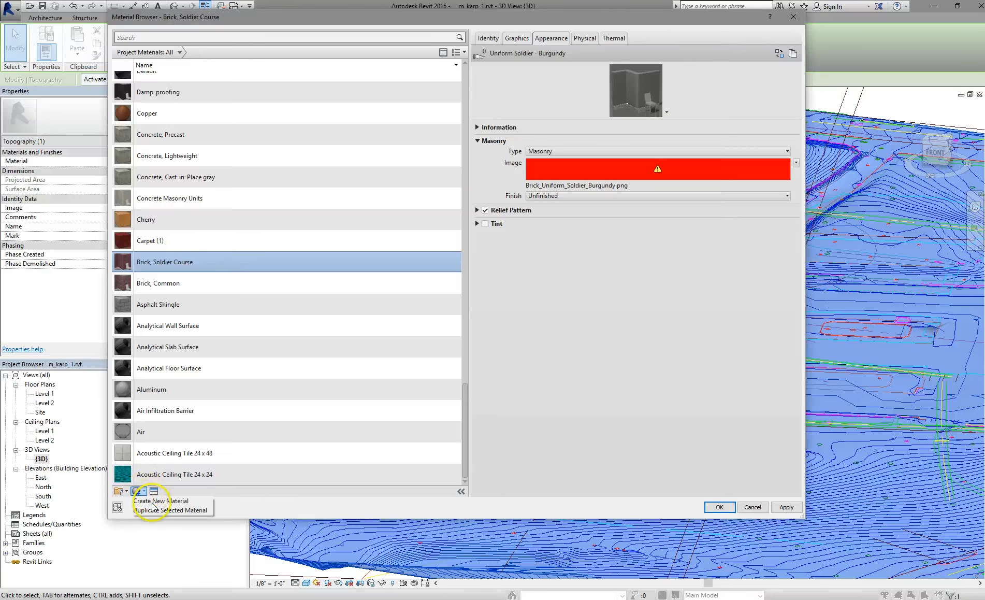
left_click(153, 501)
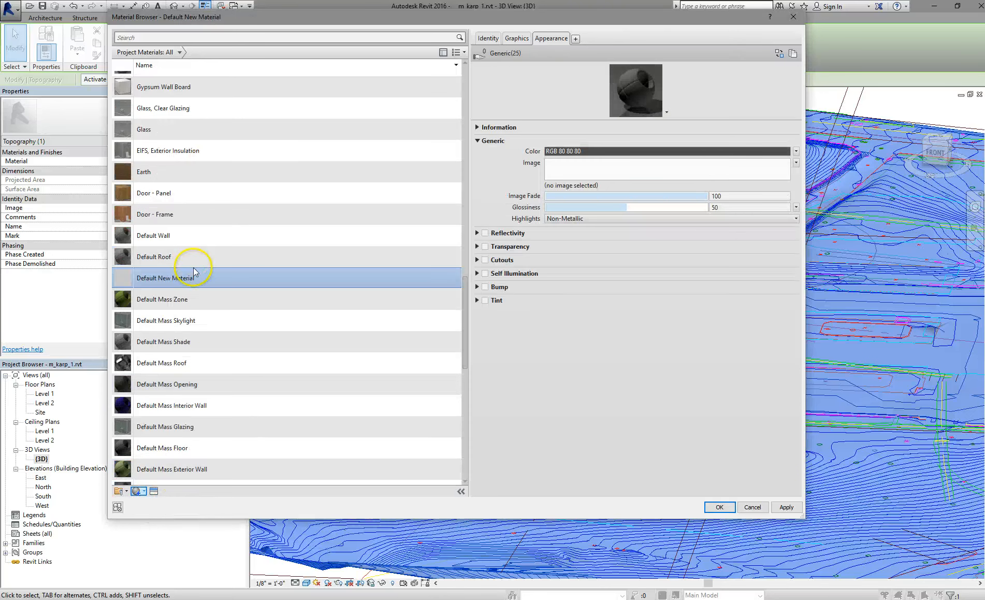
right_click(185, 274)
left_click(216, 302)
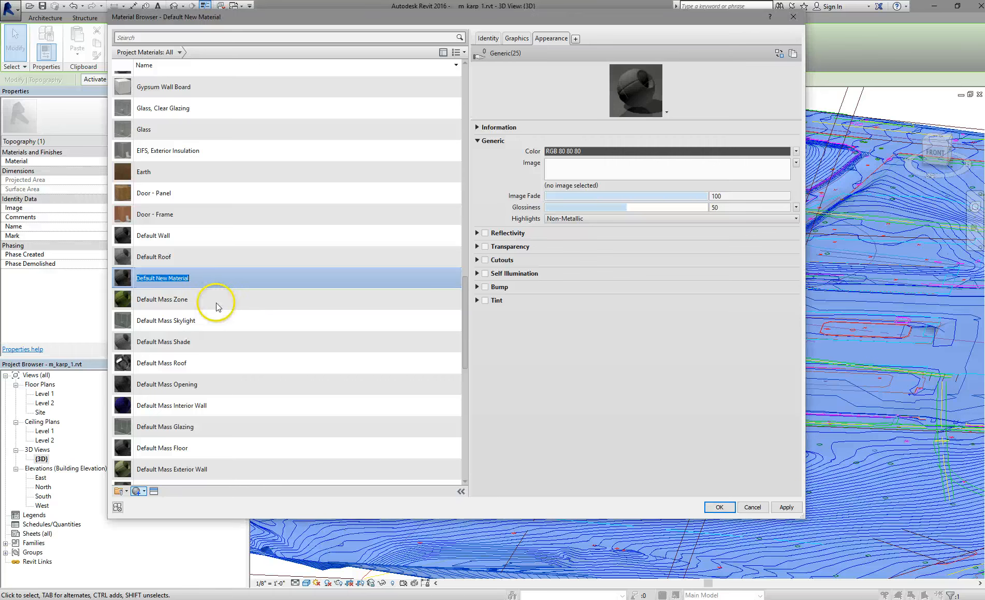
type("GRAS")
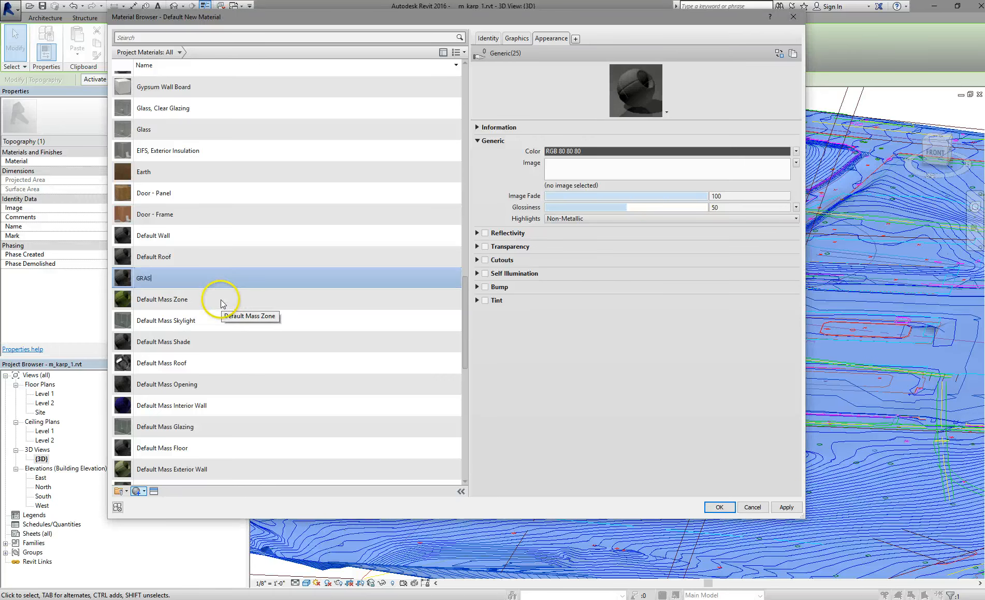
type("S")
key("Return")
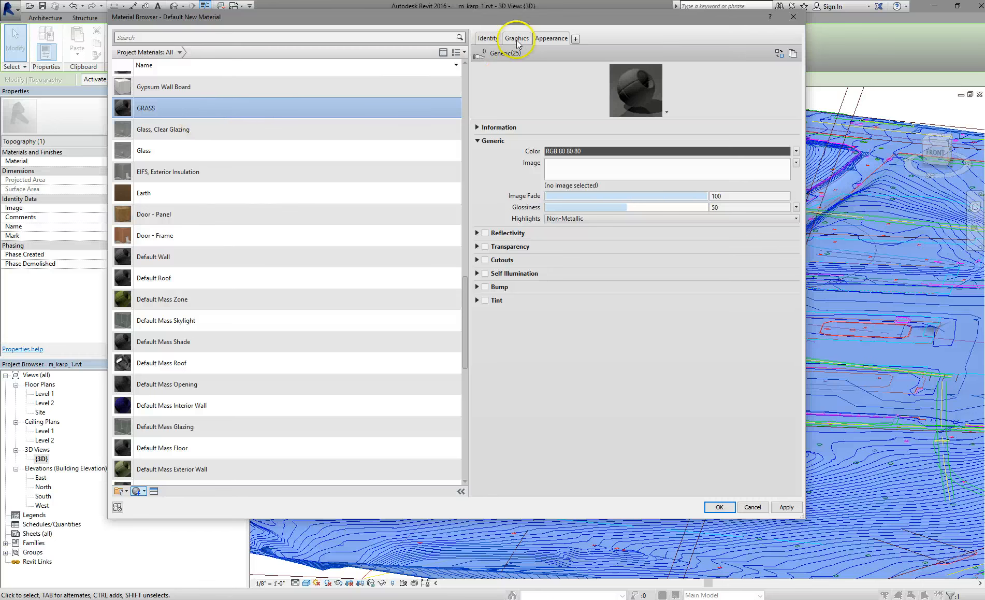
Apply the Grass - Dark Rye appearance asset from the Appearance Library's Sitework category to the GRASS material.
scroll(151, 496, "down", 1)
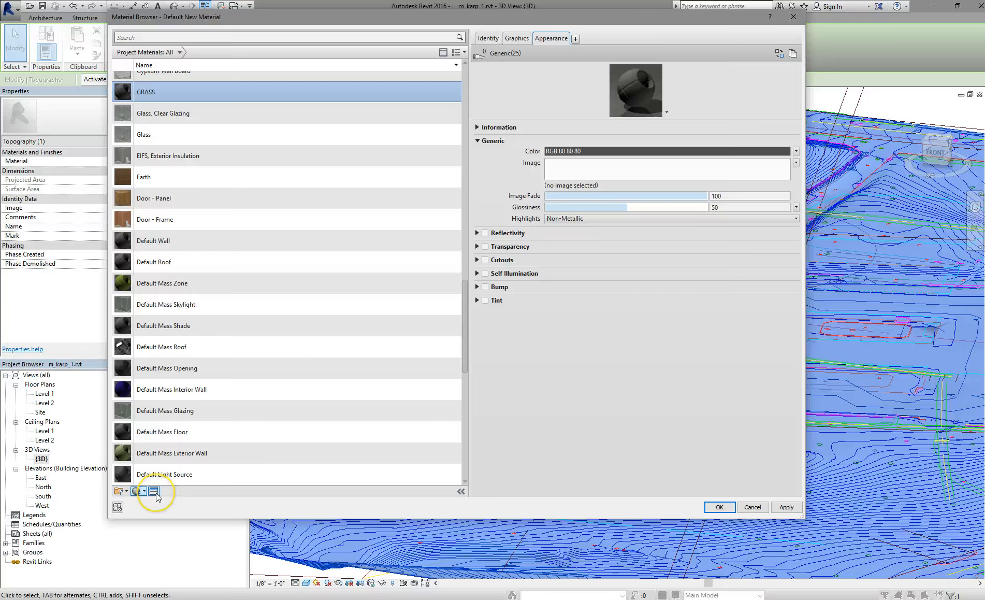
left_click(154, 490)
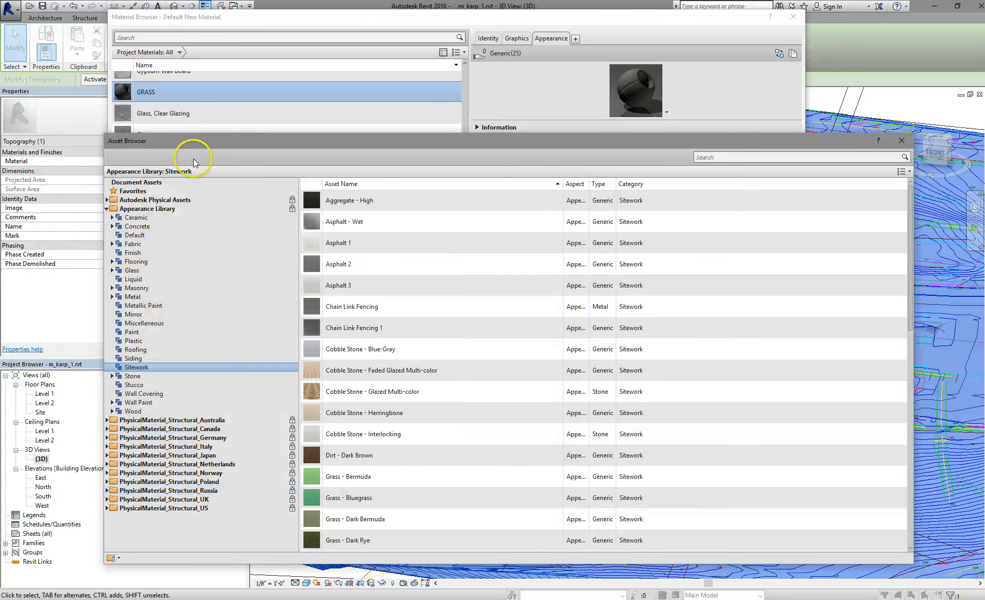
left_click(148, 208)
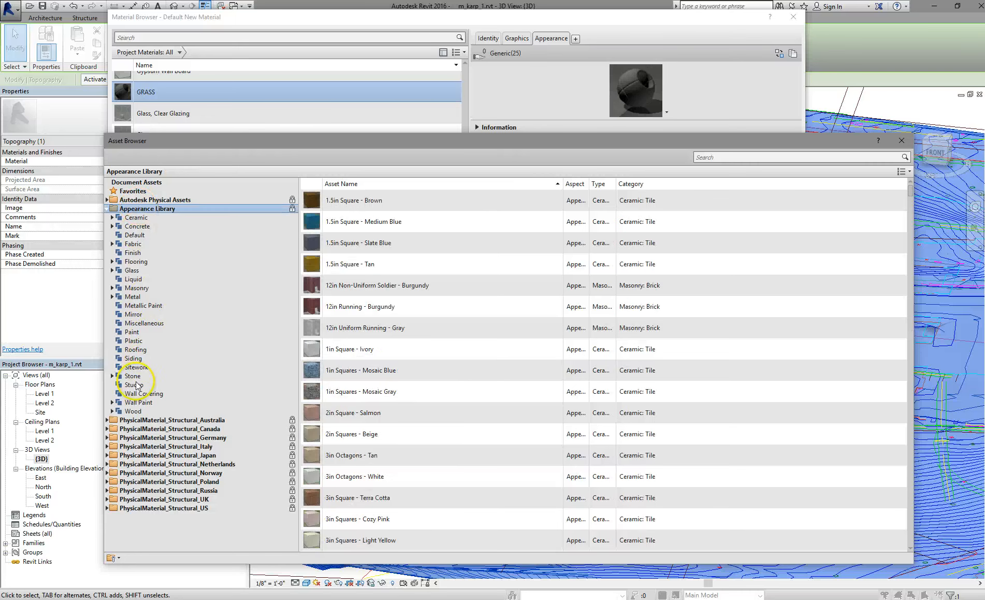
left_click(138, 368)
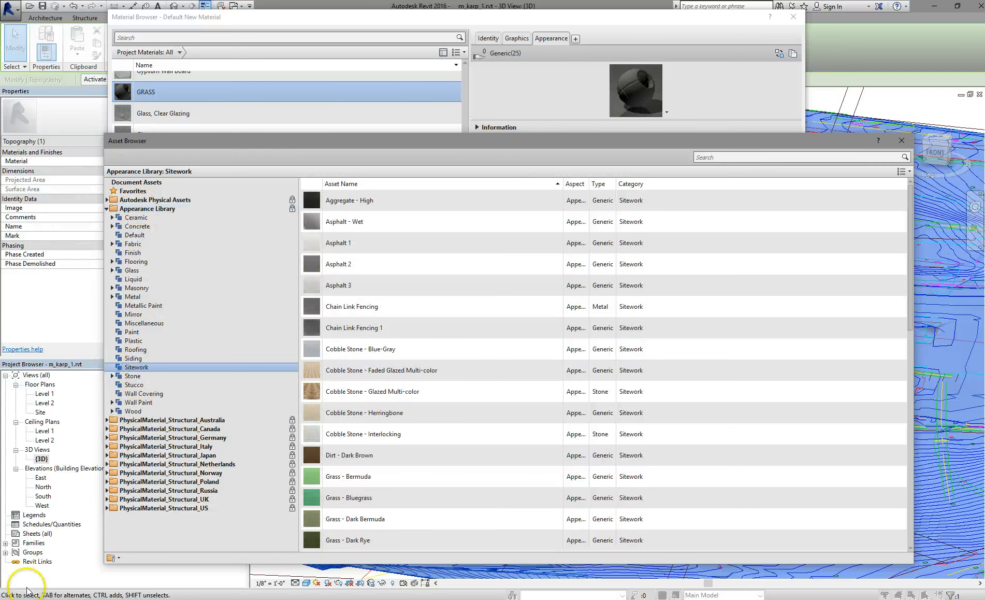
left_click(345, 481)
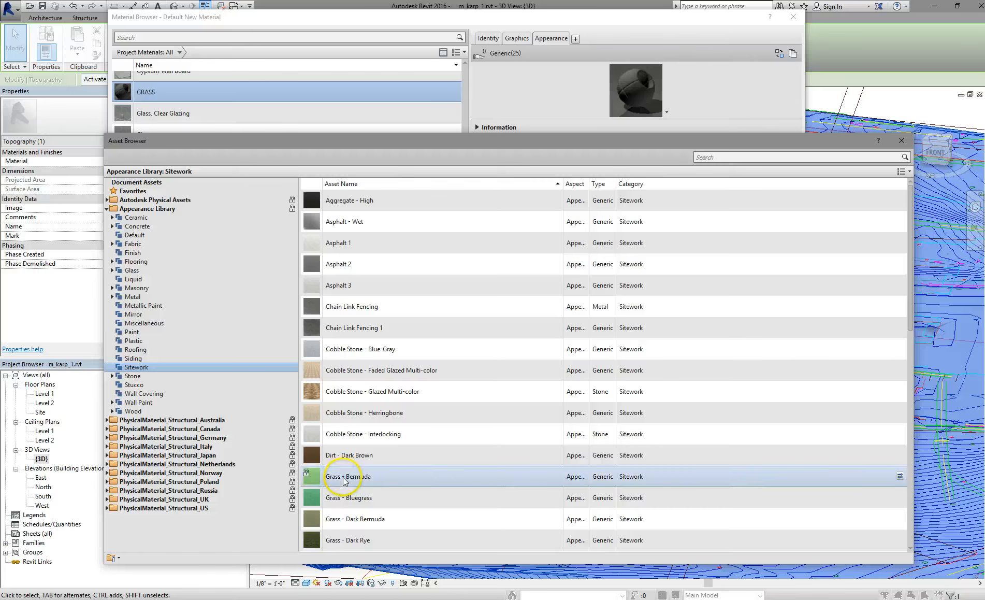
left_click(350, 540)
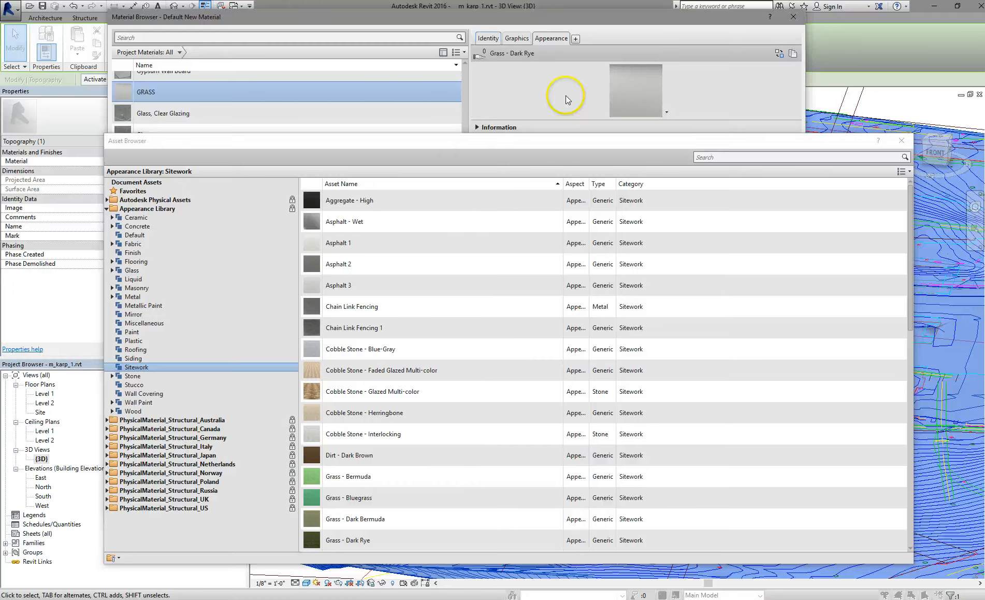
Check the GRASS material's appearance alongside the Sitework grass assets in the Asset Browser.
left_click_drag(508, 140, 565, 256)
left_click_drag(541, 207, 499, 160)
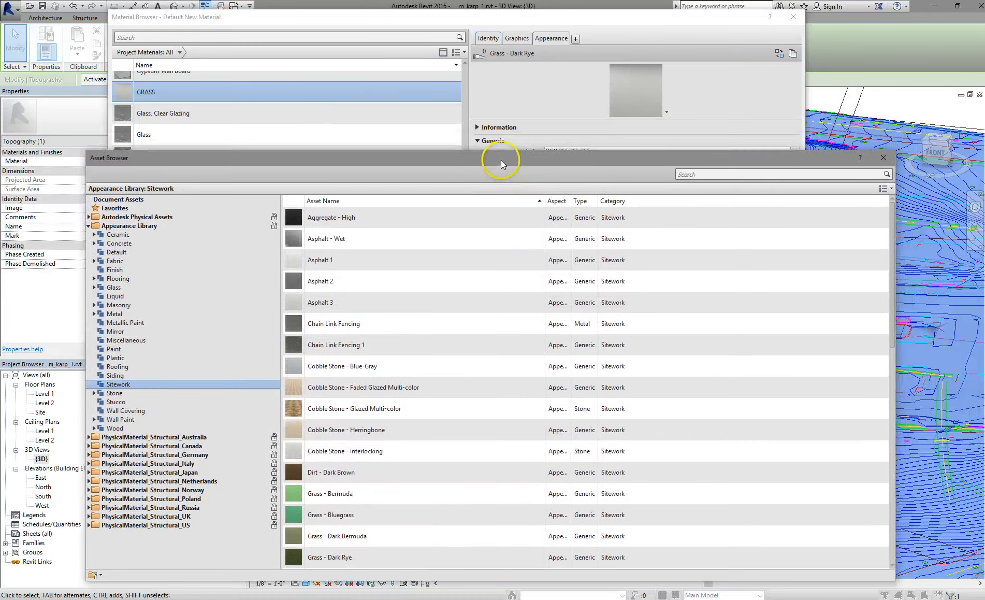
left_click(352, 91)
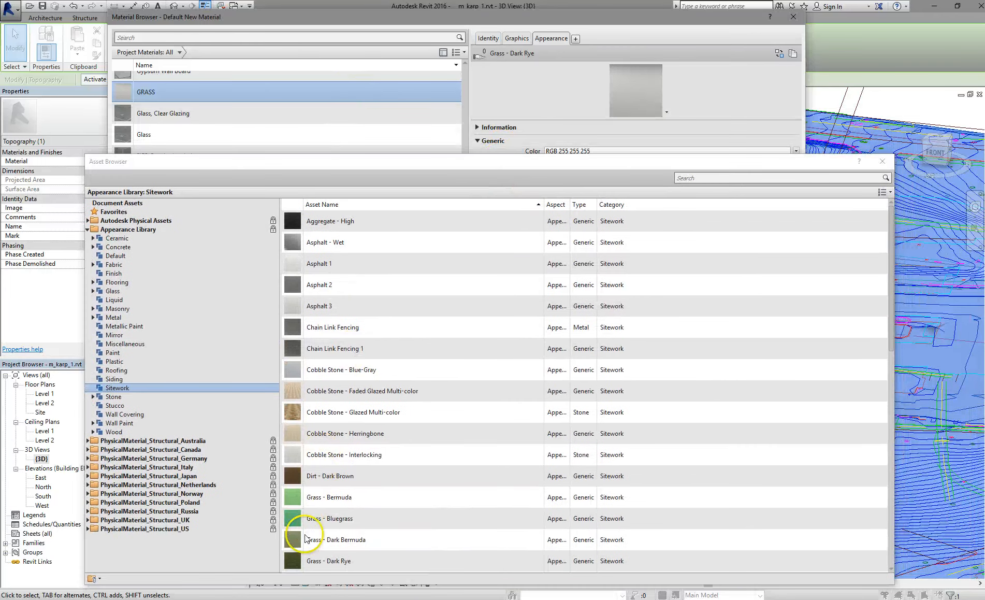
left_click(313, 518)
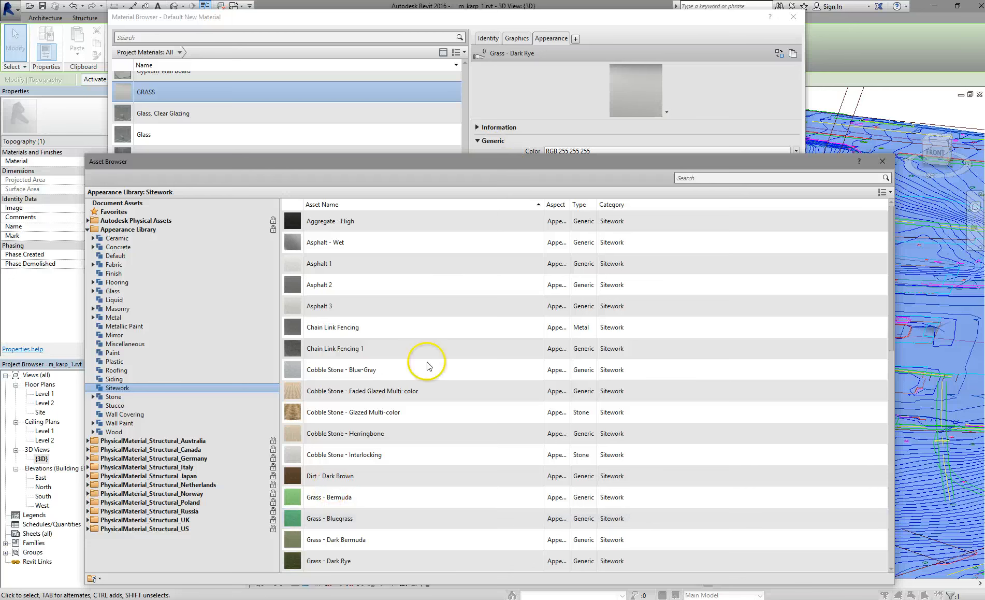
left_click(314, 560)
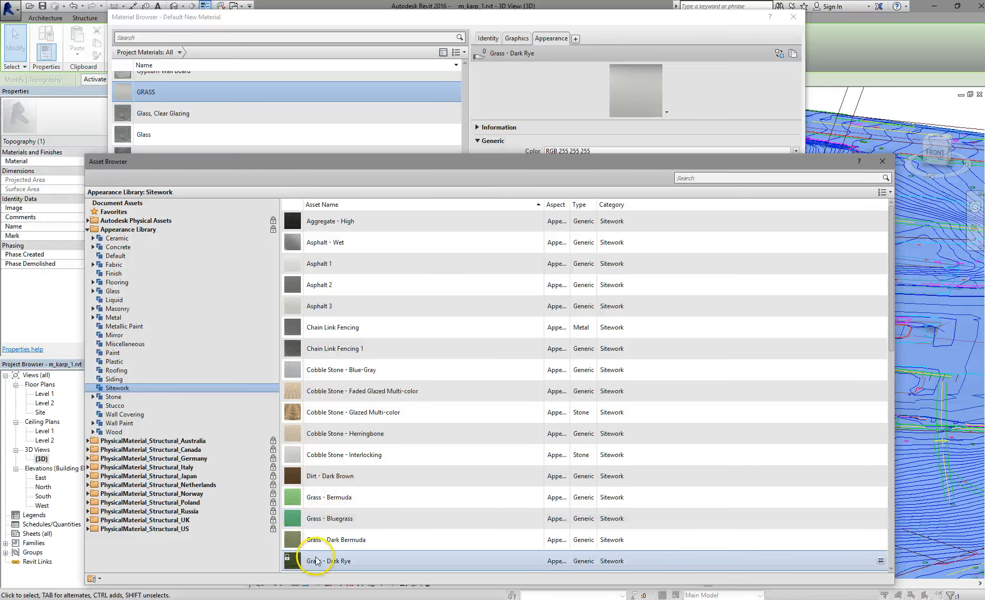
left_click(175, 94)
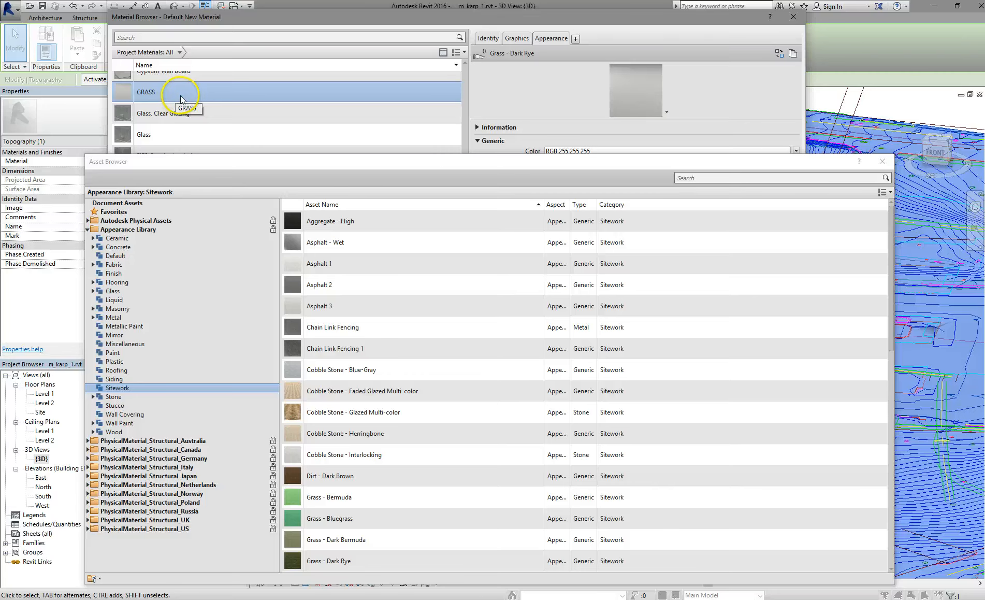
Close the Asset Browser, assign the GRASS material to the toposurface, and clear the selection.
left_click(881, 162)
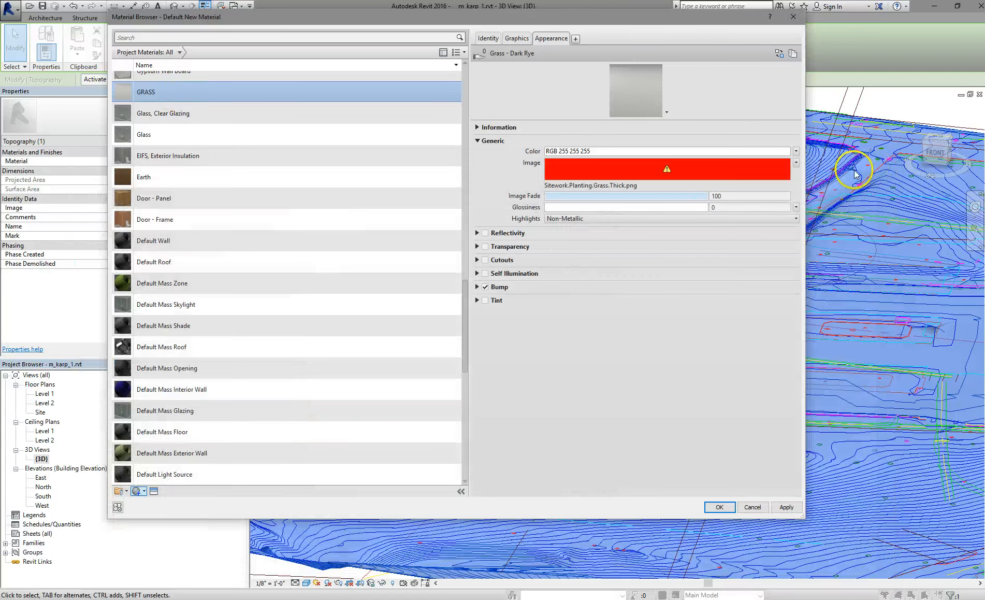
double_click(192, 95)
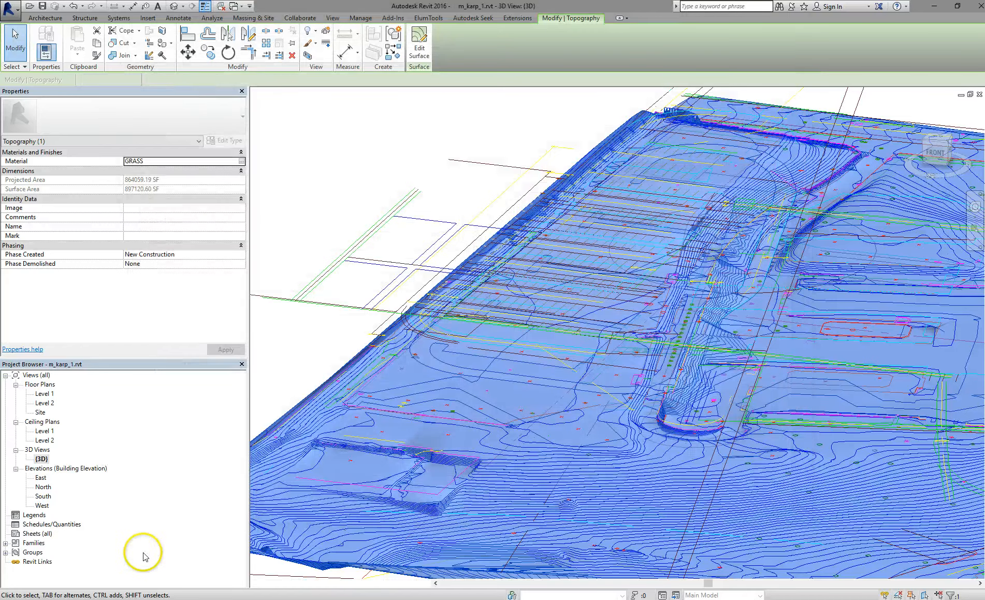
left_click(312, 370)
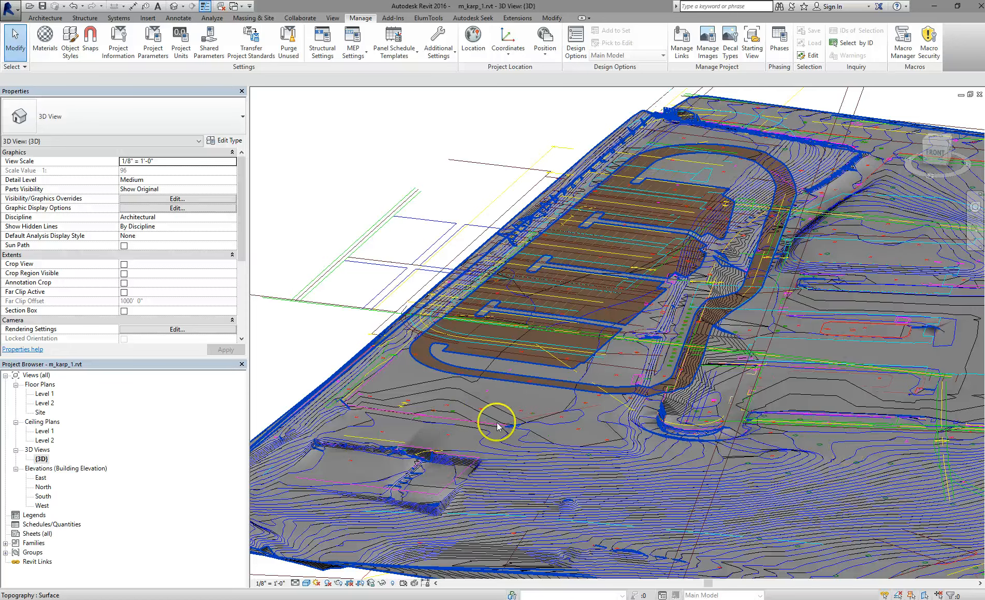
Examine the parking lot and drive subregions and the surrounding toposurface in the 3D view.
scroll(449, 420, "up", 4)
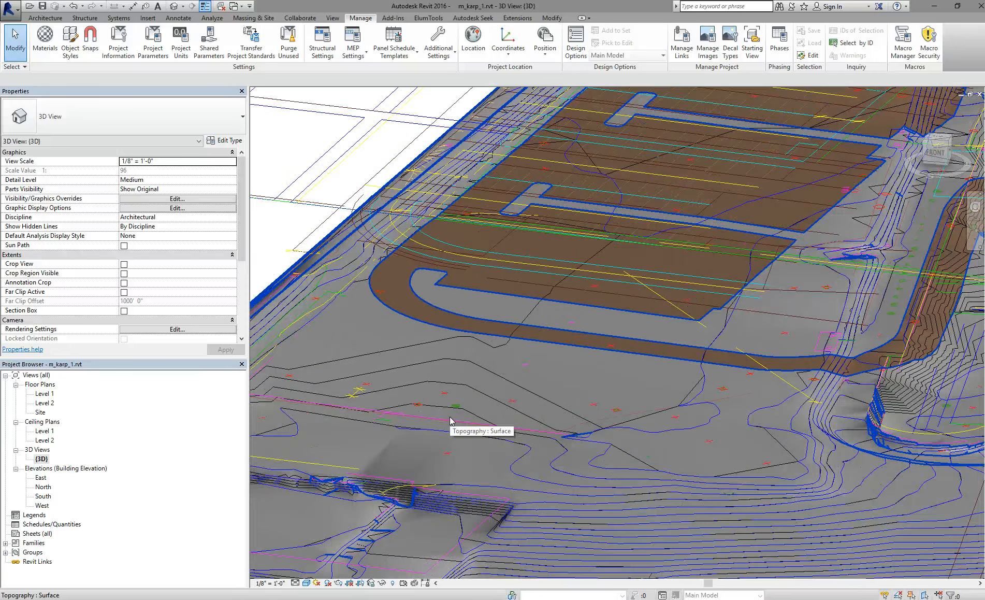
scroll(506, 355, "down", 3)
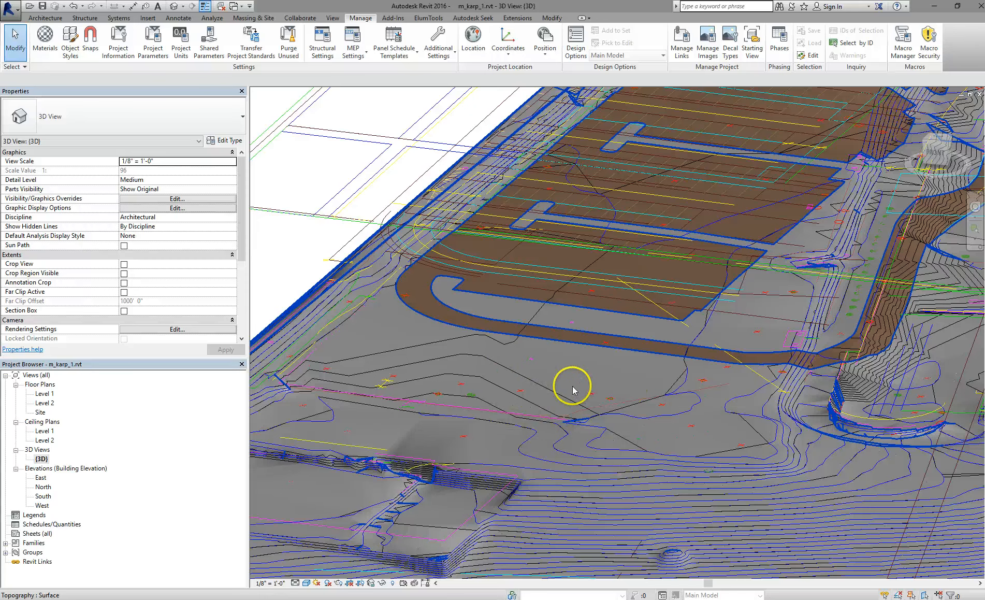
scroll(682, 210, "down", 2)
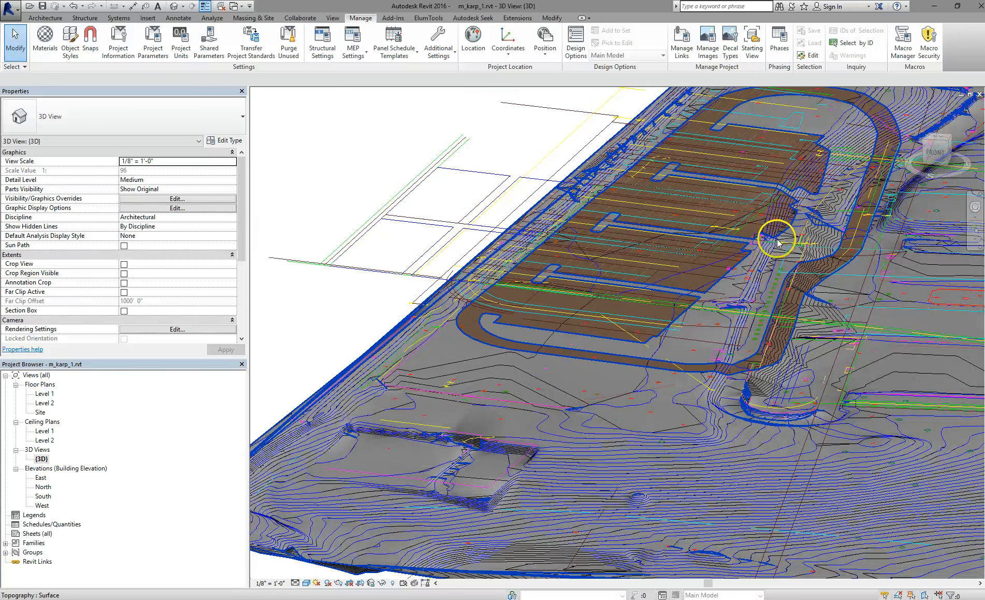
scroll(795, 228, "down", 1)
scroll(795, 264, "up", 3)
scroll(799, 270, "up", 2)
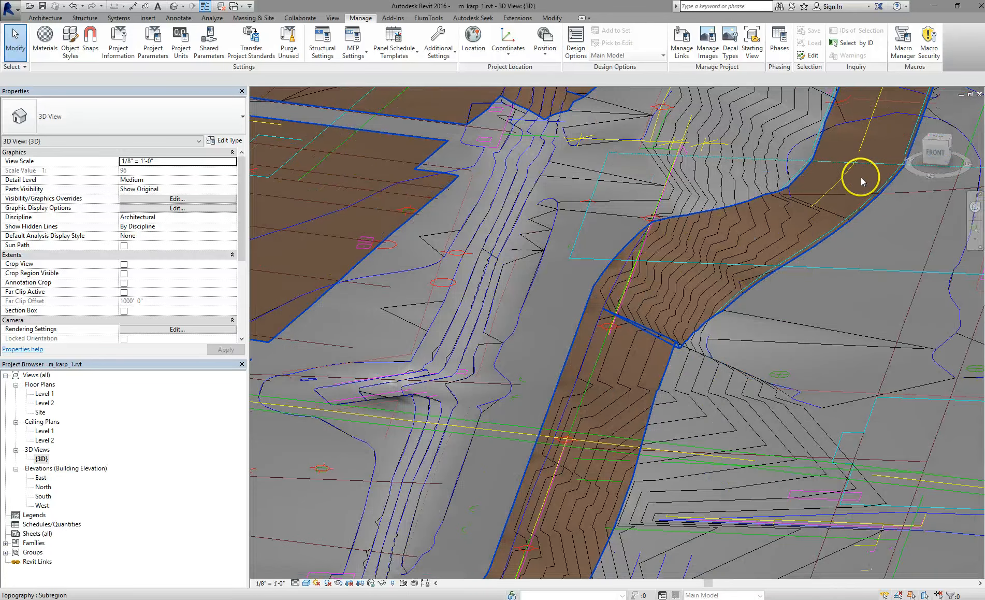
scroll(850, 213, "down", 4)
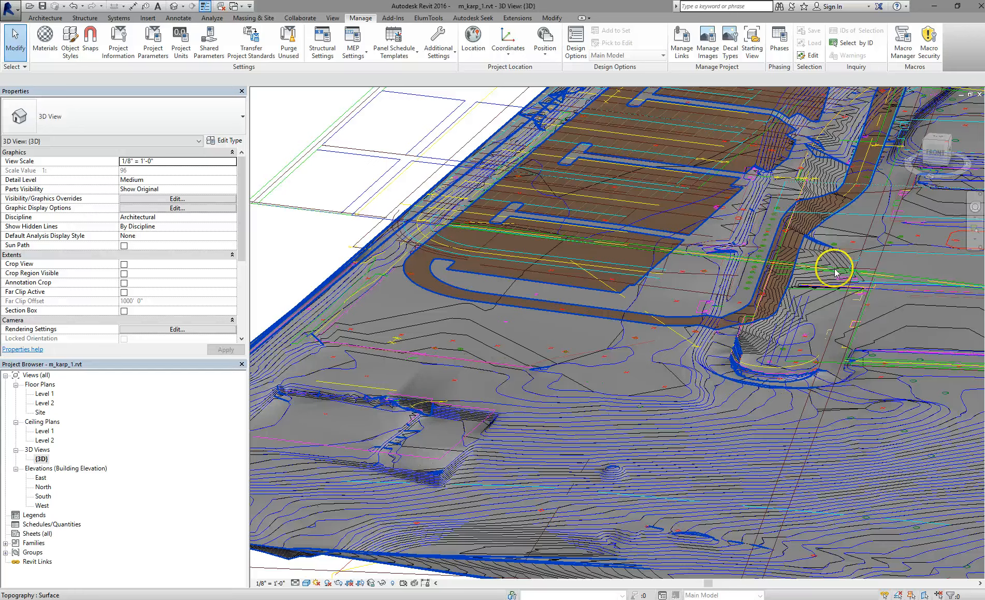
scroll(836, 280, "down", 2)
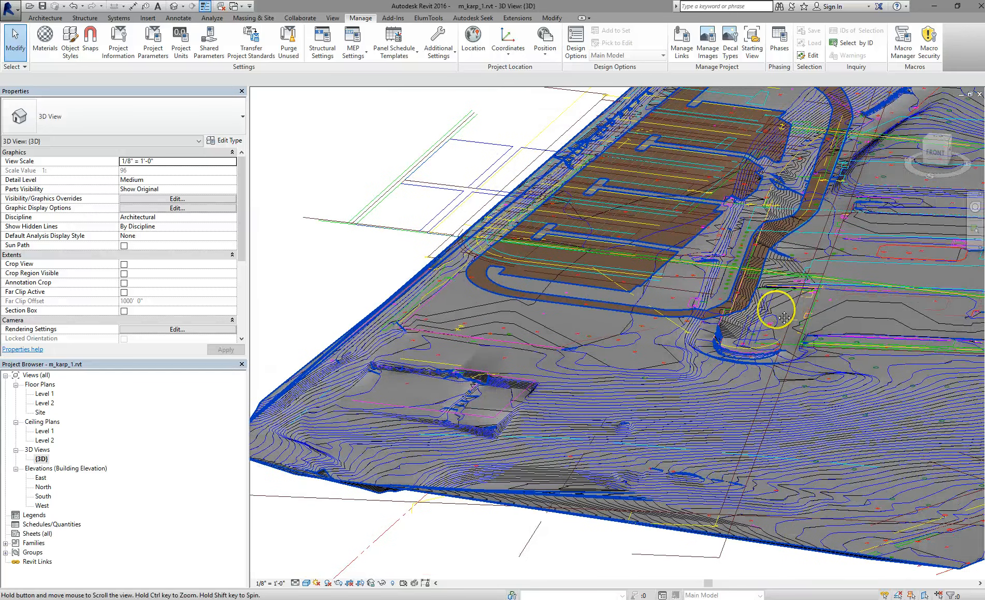
scroll(787, 334, "up", 2)
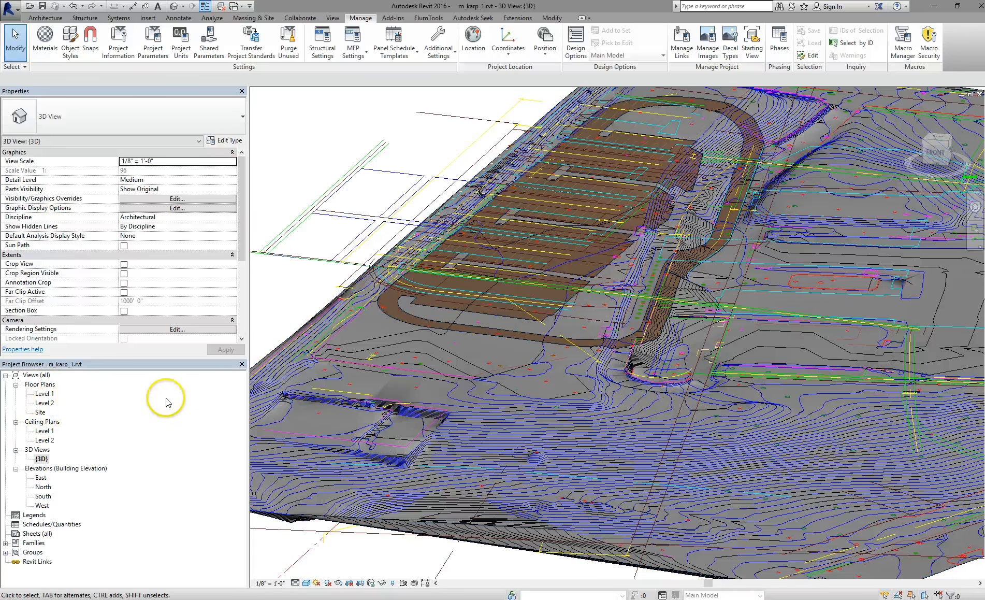
Open the North elevation view and locate the Level 1 and Level 2 markers beneath the terrain.
double_click(43, 486)
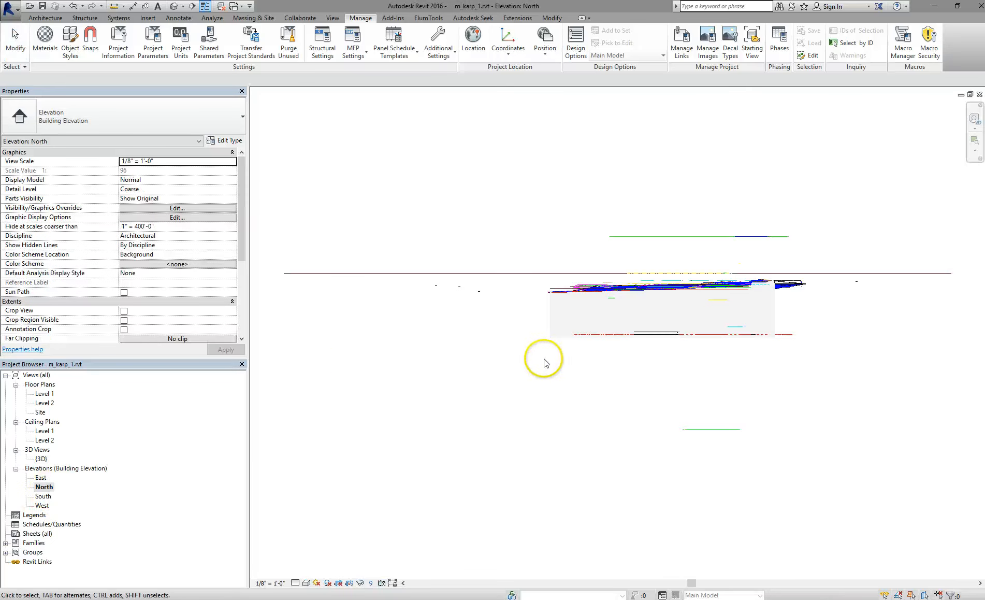
scroll(637, 287, "up", 2)
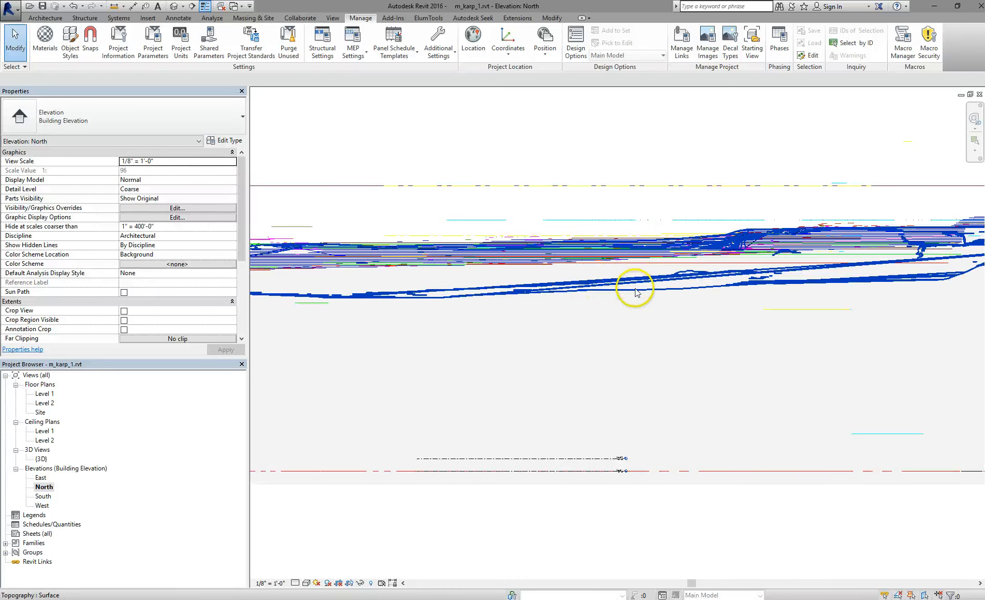
scroll(636, 287, "down", 4)
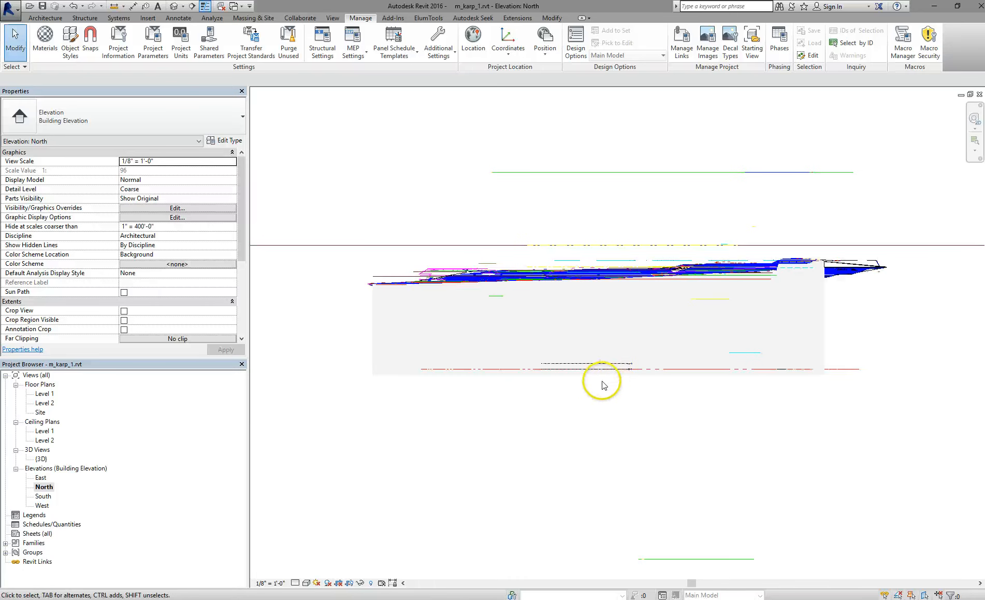
scroll(620, 381, "up", 3)
scroll(666, 346, "up", 1)
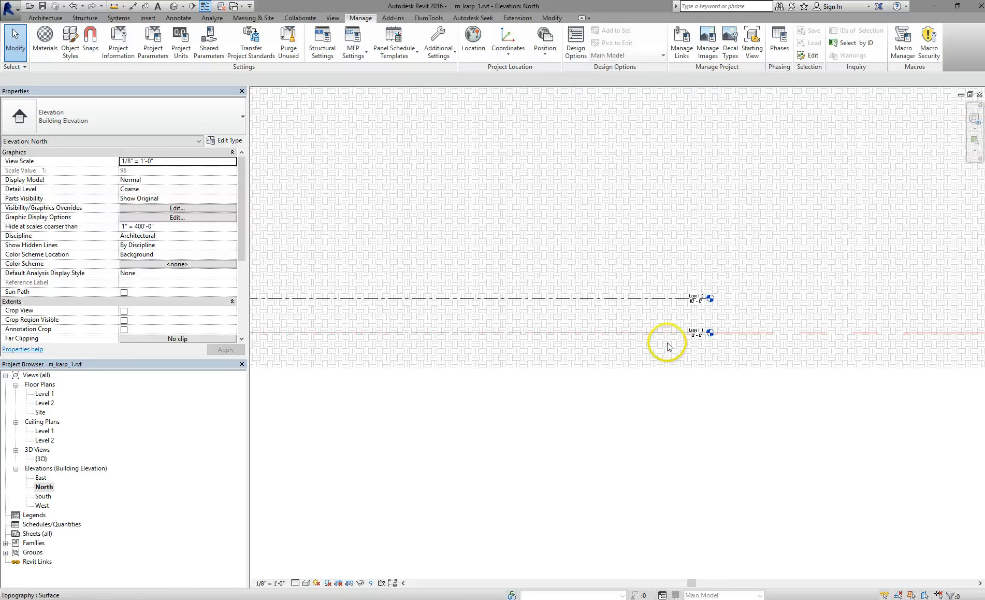
scroll(713, 314, "up", 3)
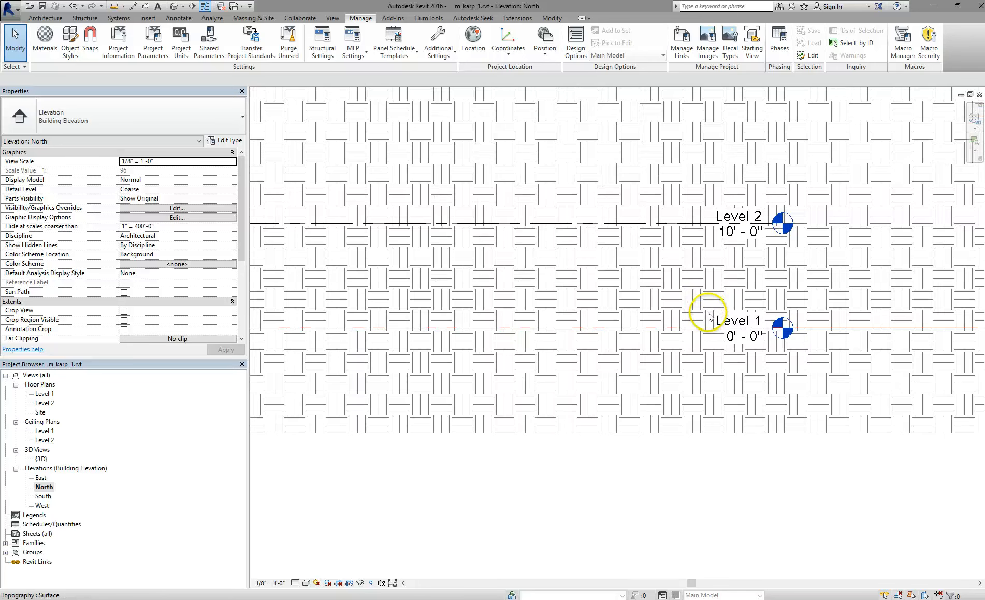
scroll(684, 331, "down", 1)
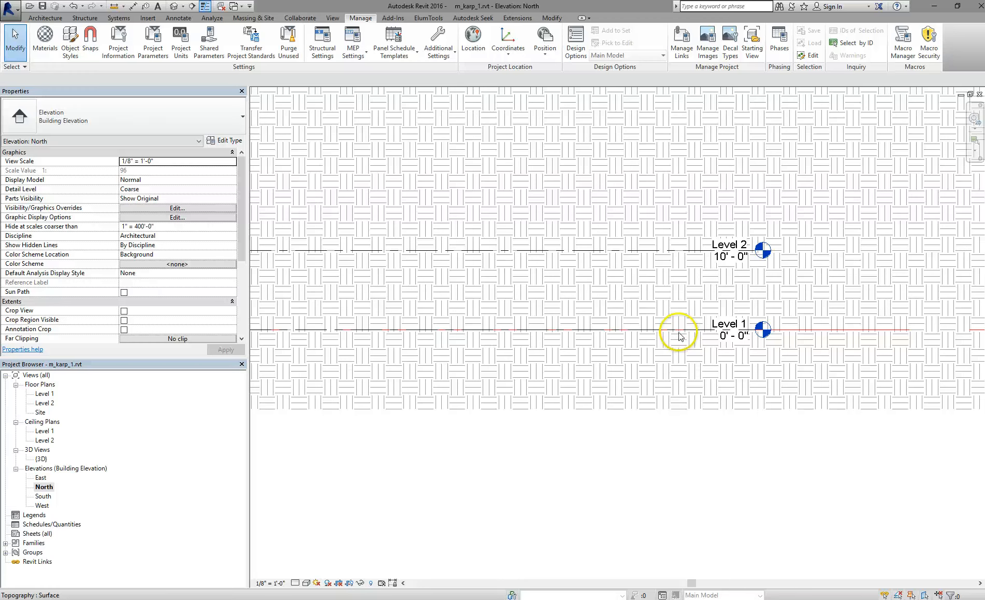
left_click(679, 335)
key("Escape")
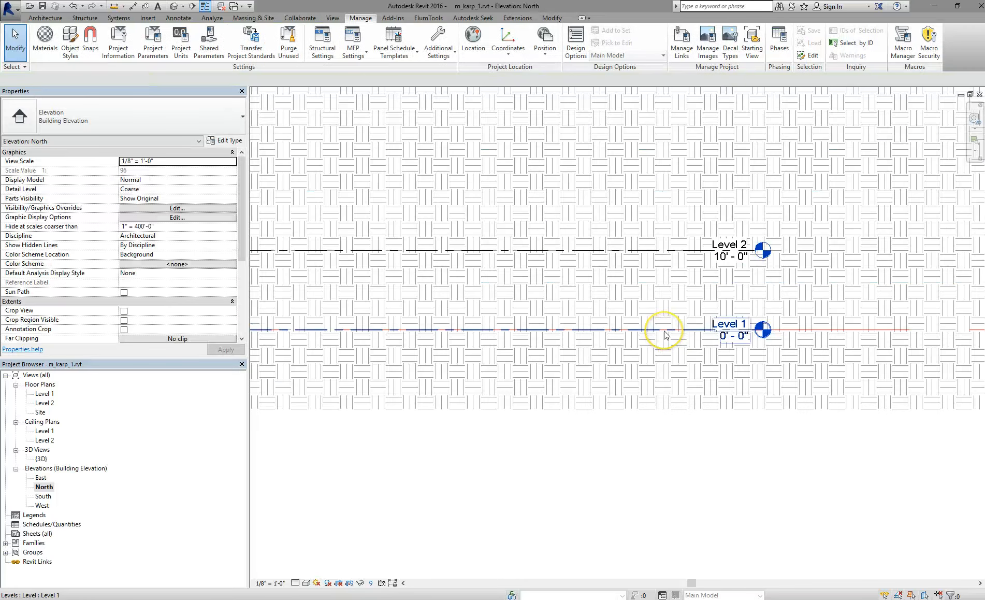
left_click(665, 335)
key("Escape")
scroll(717, 337, "up", 2)
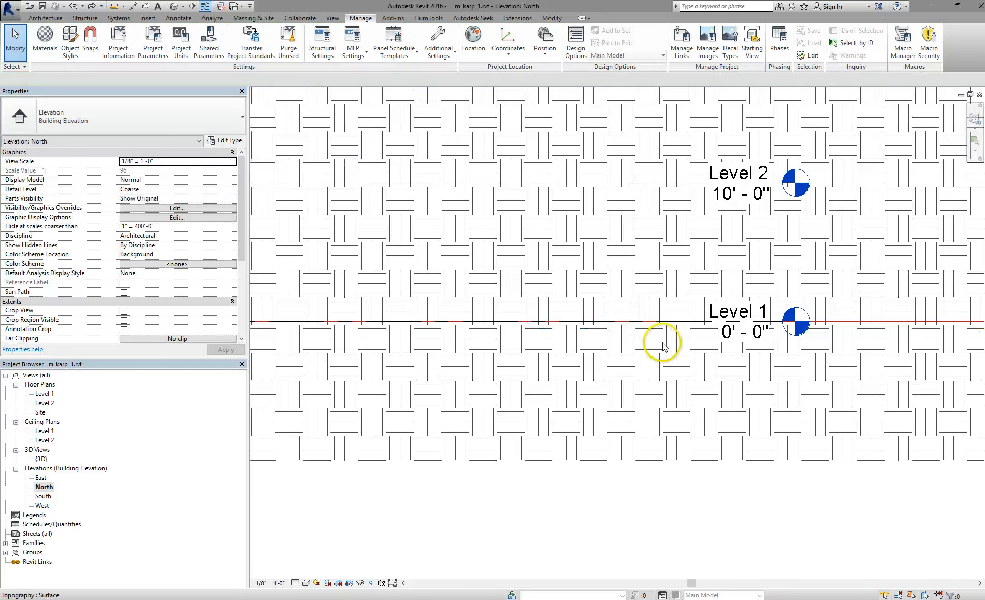
left_click(664, 346)
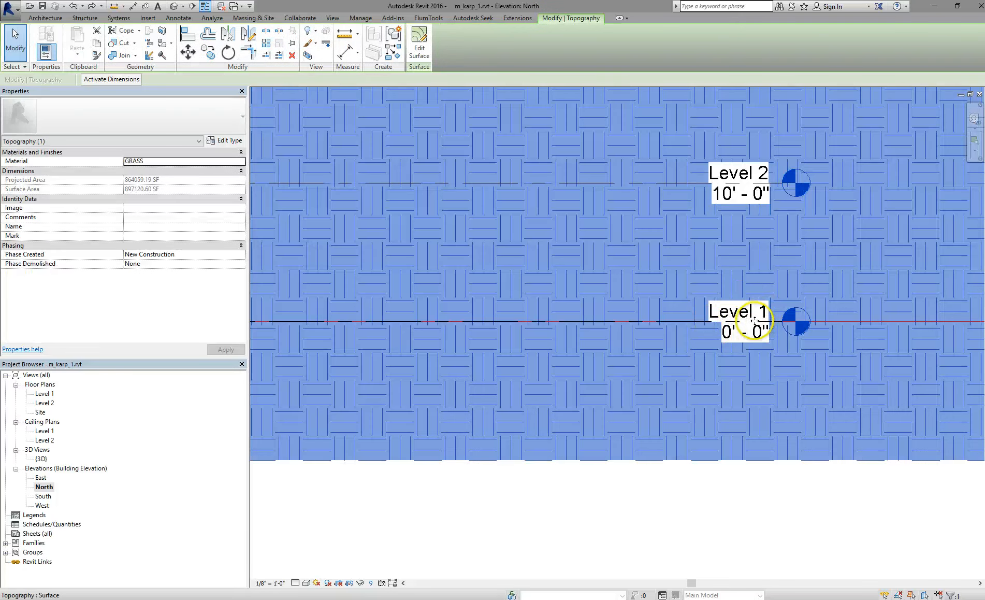
key("Escape")
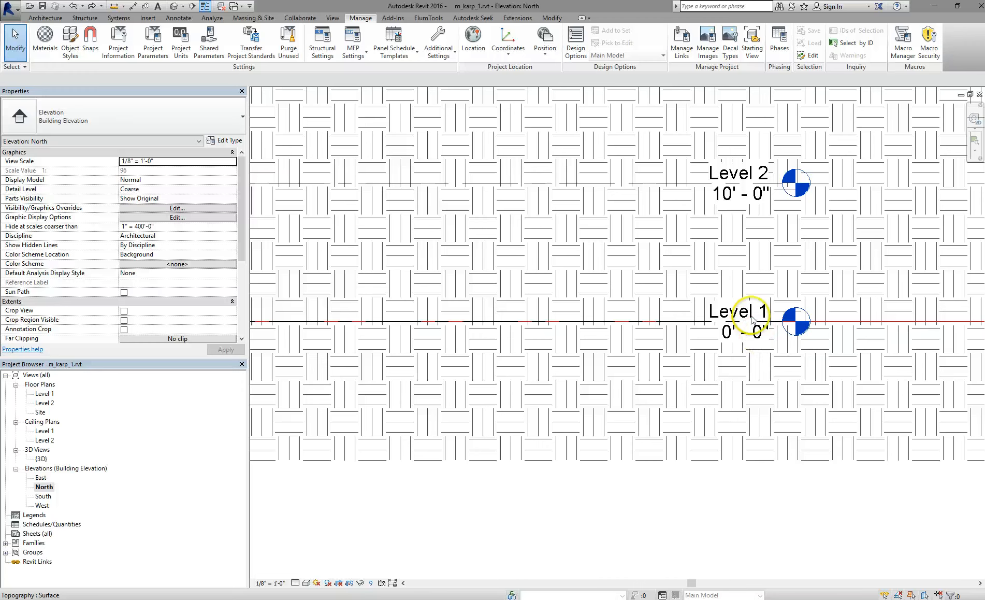
left_click(748, 314)
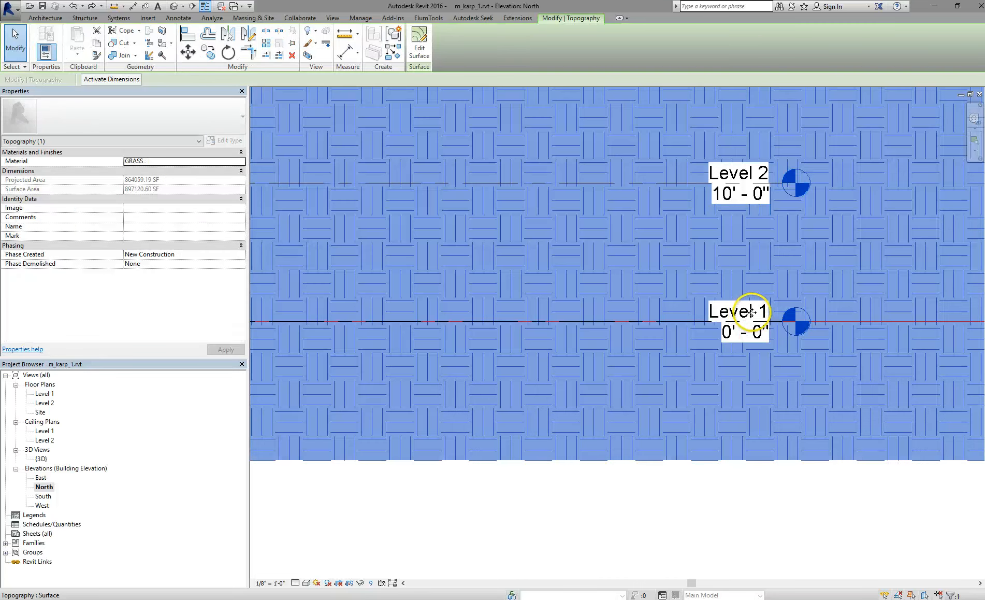
key("Escape")
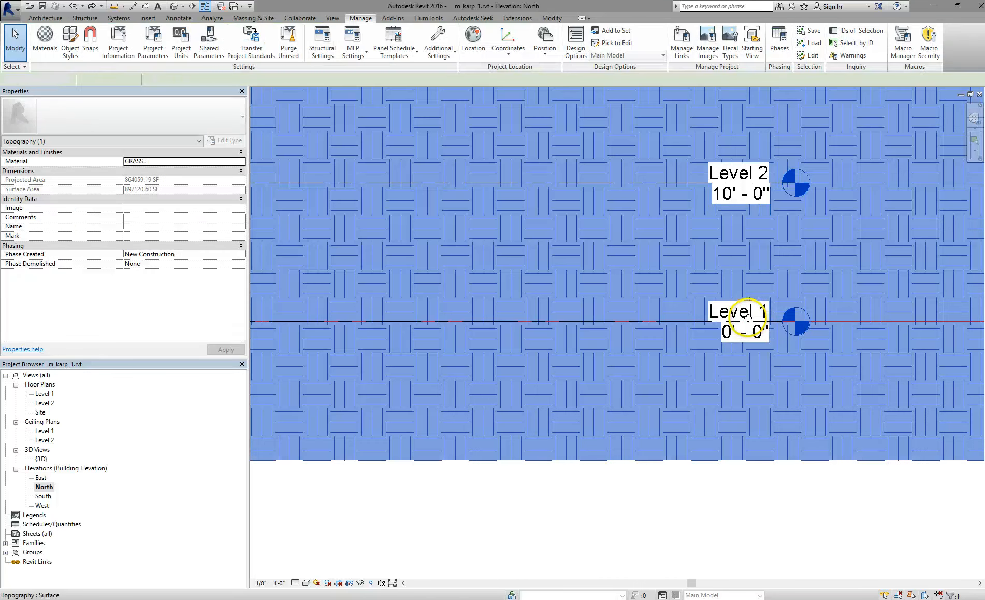
Rename Level 1 to datum and rename its corresponding plan views to match.
left_click(748, 313)
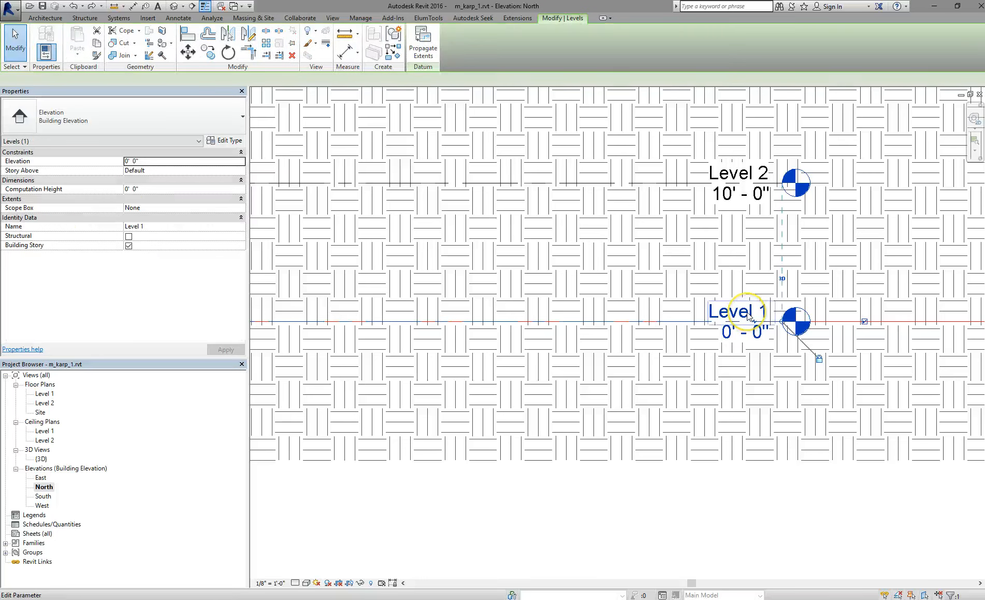
left_click(748, 315)
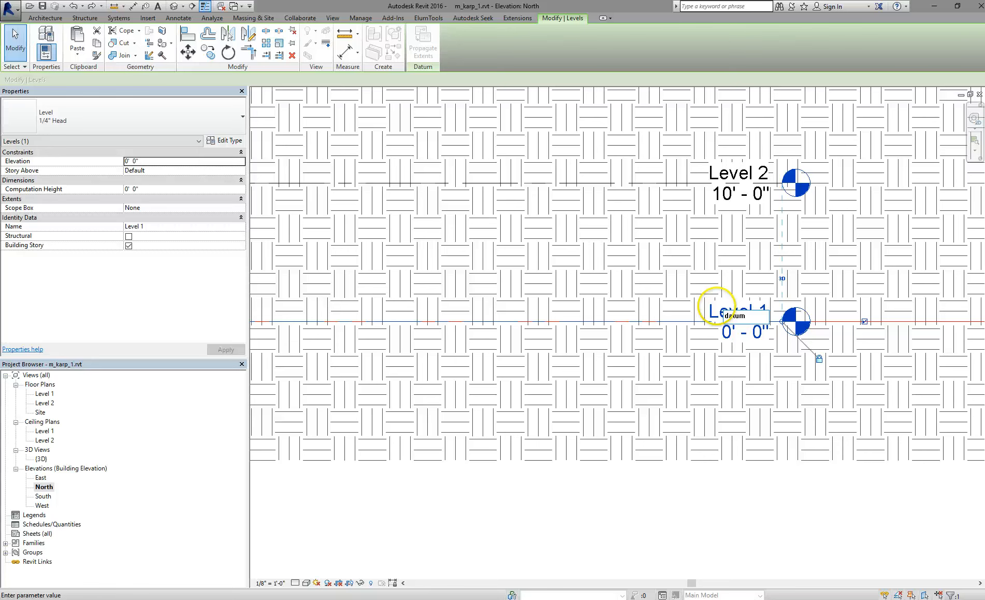
left_click(852, 540)
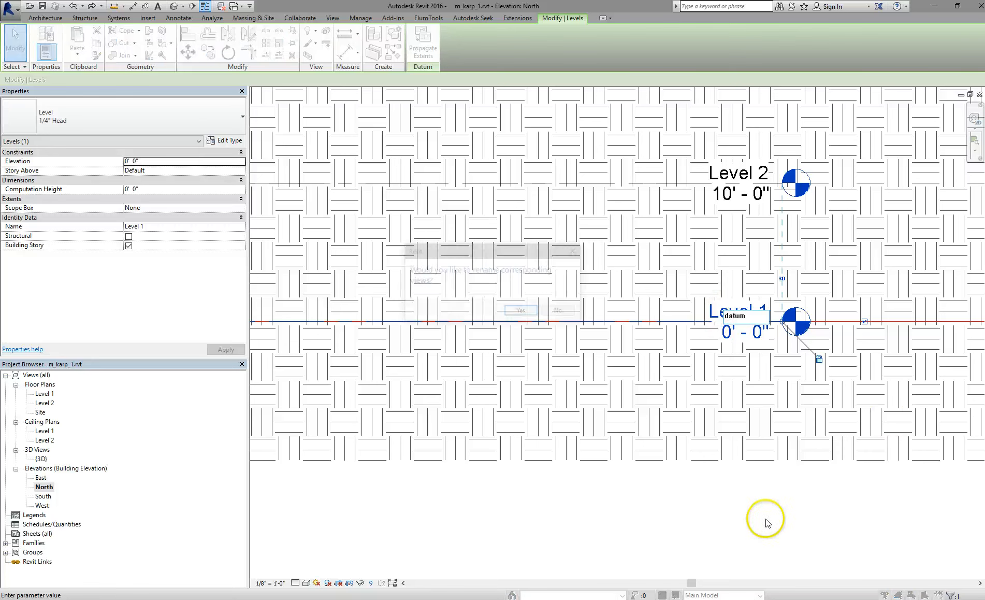
left_click(520, 313)
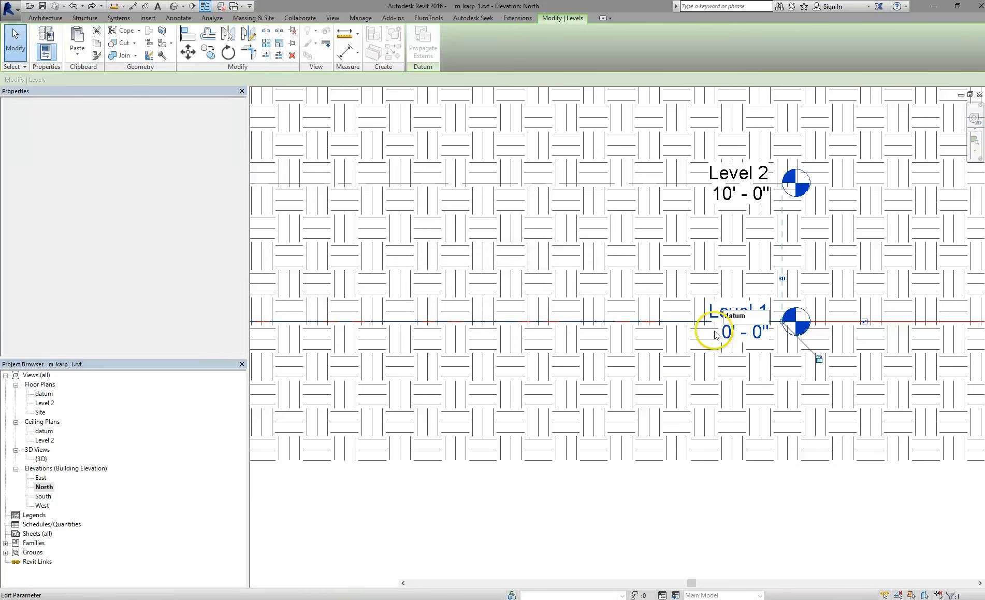
left_click(748, 178)
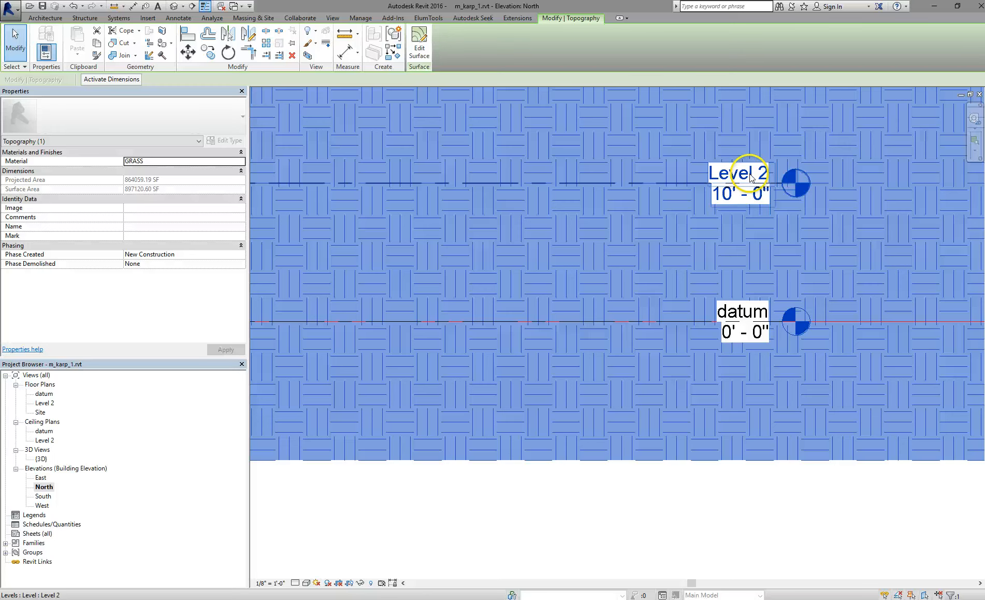
left_click(751, 177)
left_click(757, 182)
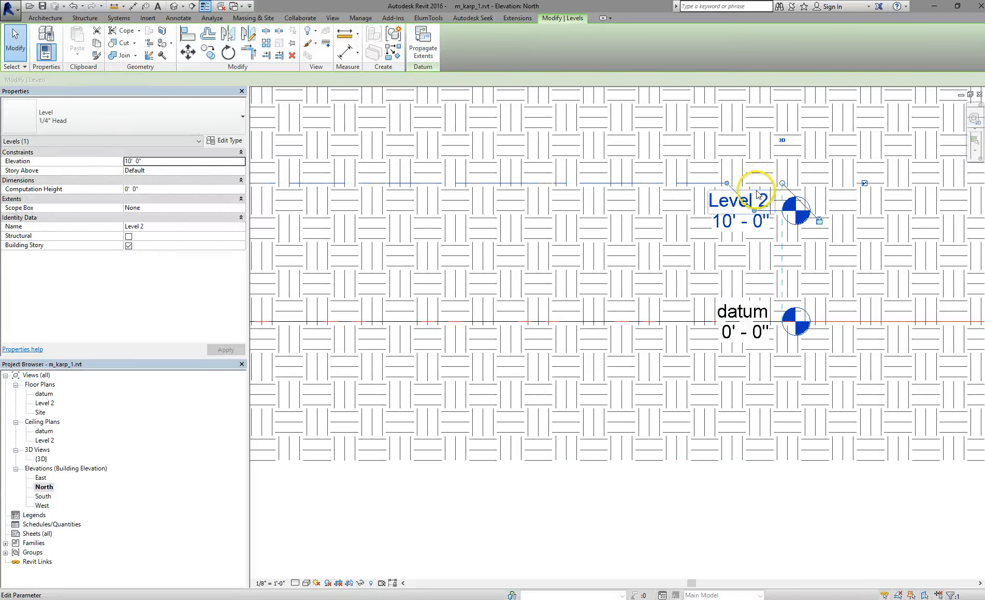
key("ctrl+z")
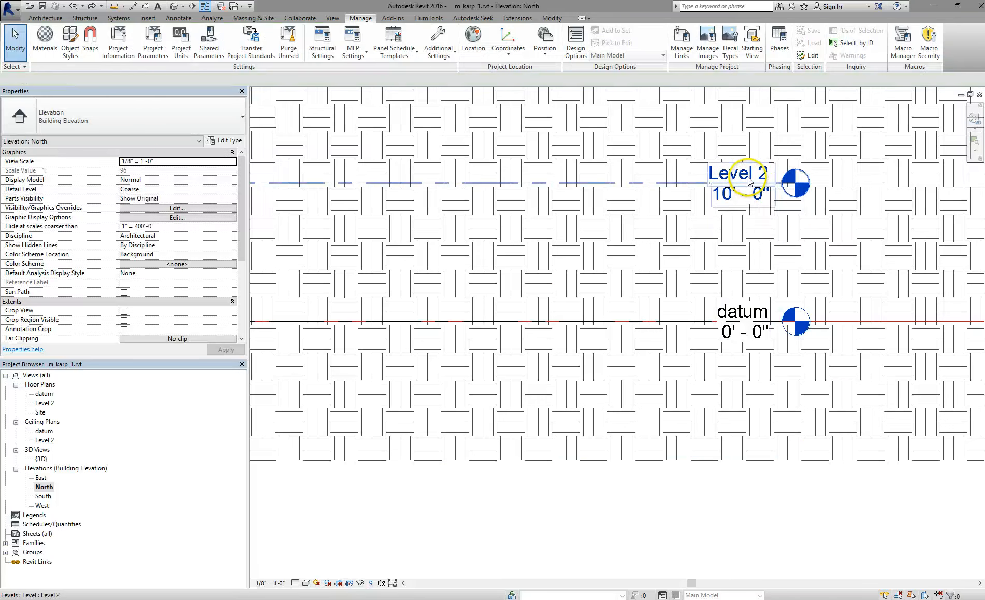
left_click(750, 178)
left_click(751, 181)
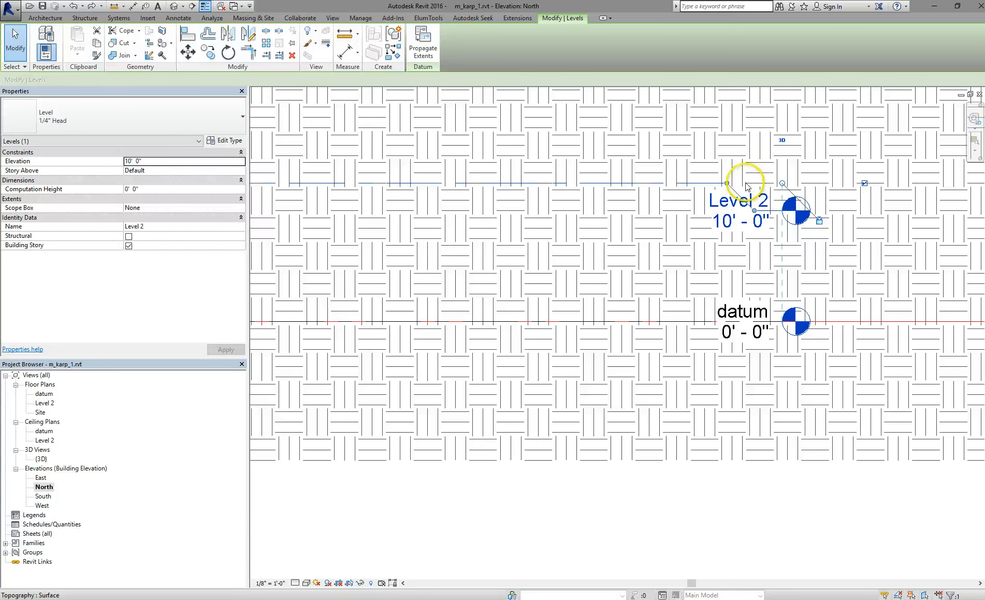
key("ctrl+z")
Rename Level 2 to GROUND and rename its corresponding plan views to match.
scroll(740, 179, "up", 3)
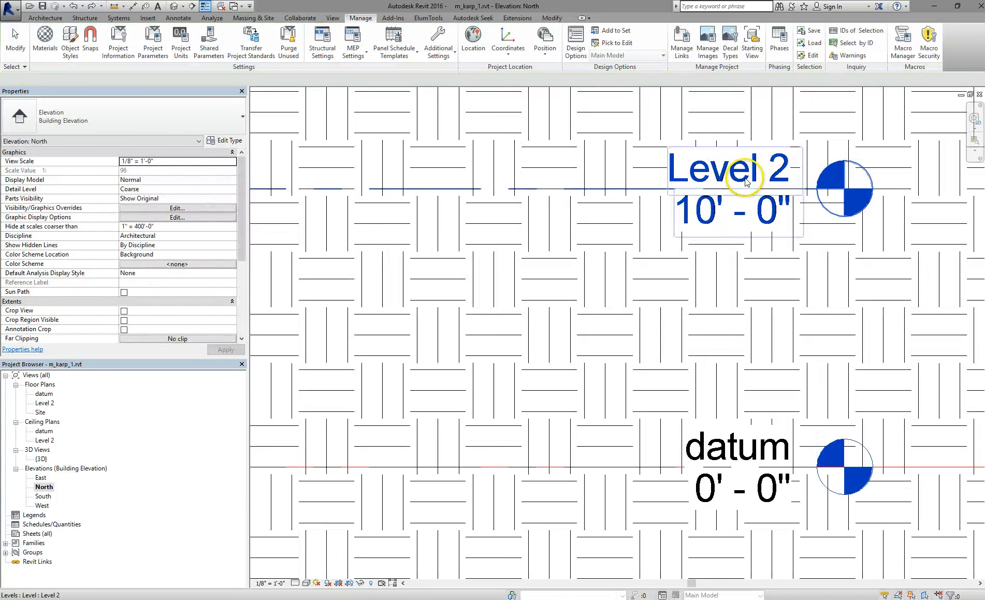
left_click(737, 177)
left_click(737, 175)
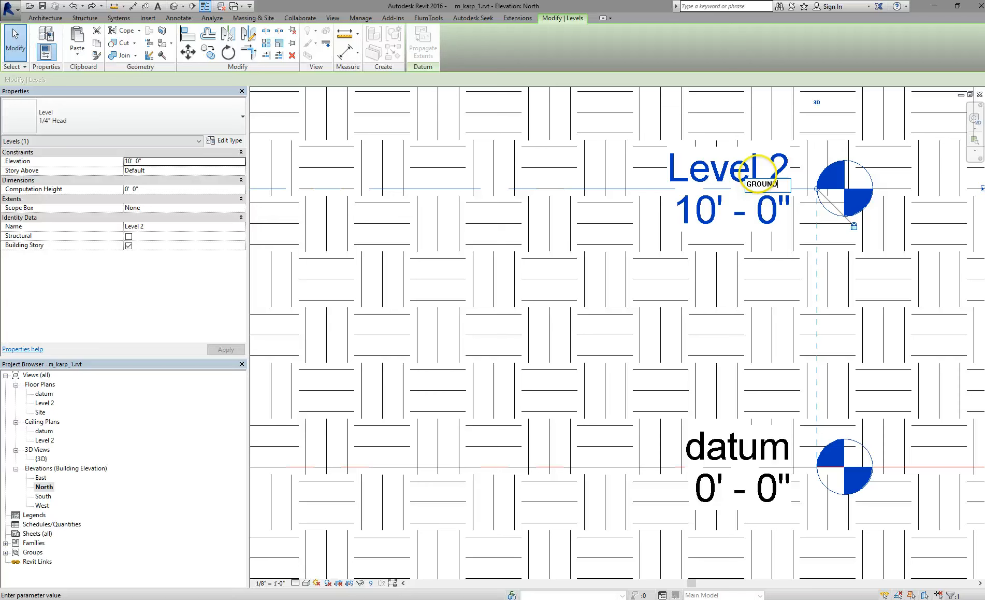
key("Return")
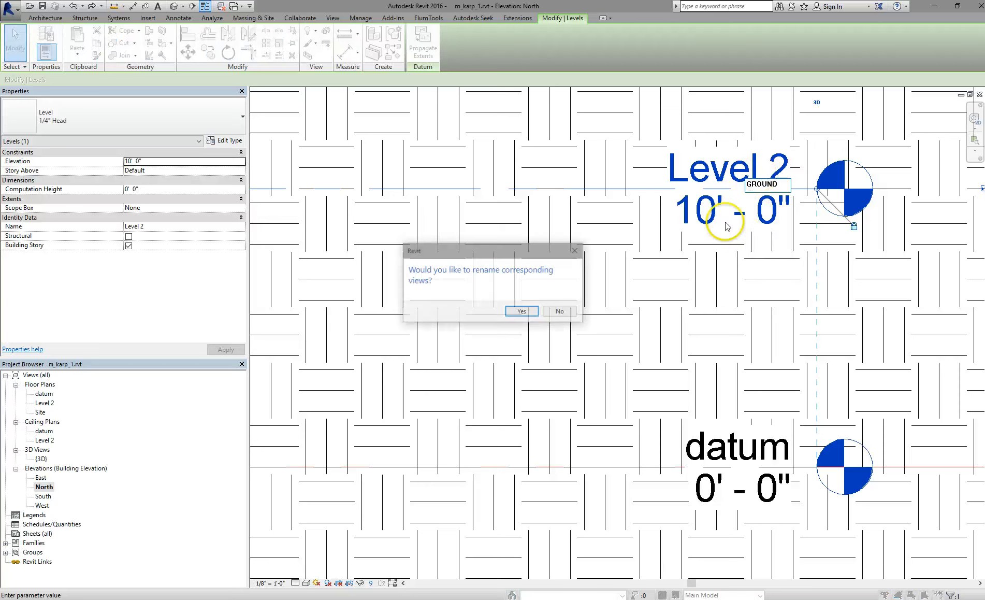
left_click(522, 311)
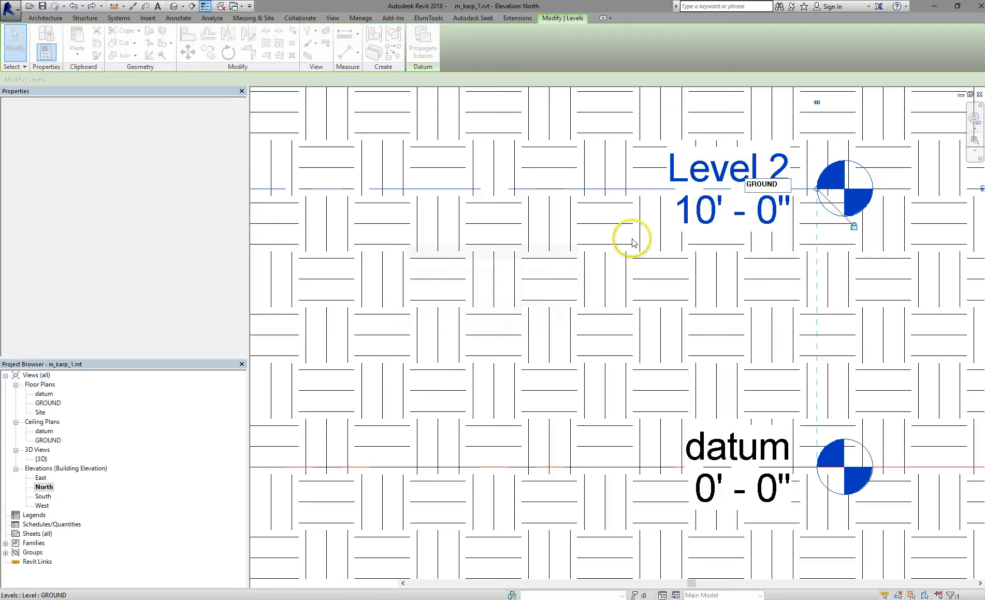
Set the GROUND level's elevation to 172' and check its position against the terrain in the North elevation.
left_click(707, 212)
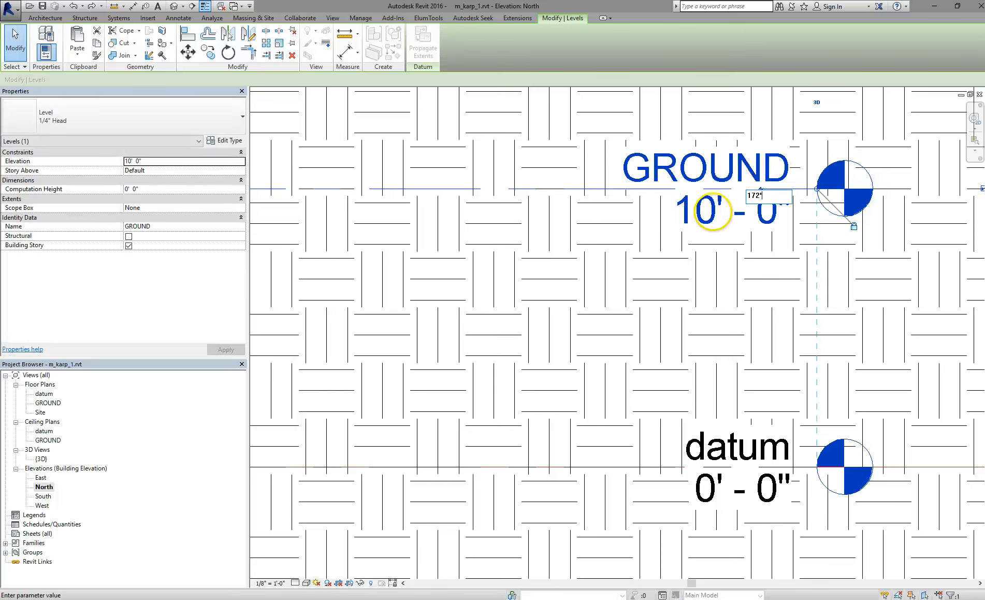
type("172'")
key("Return")
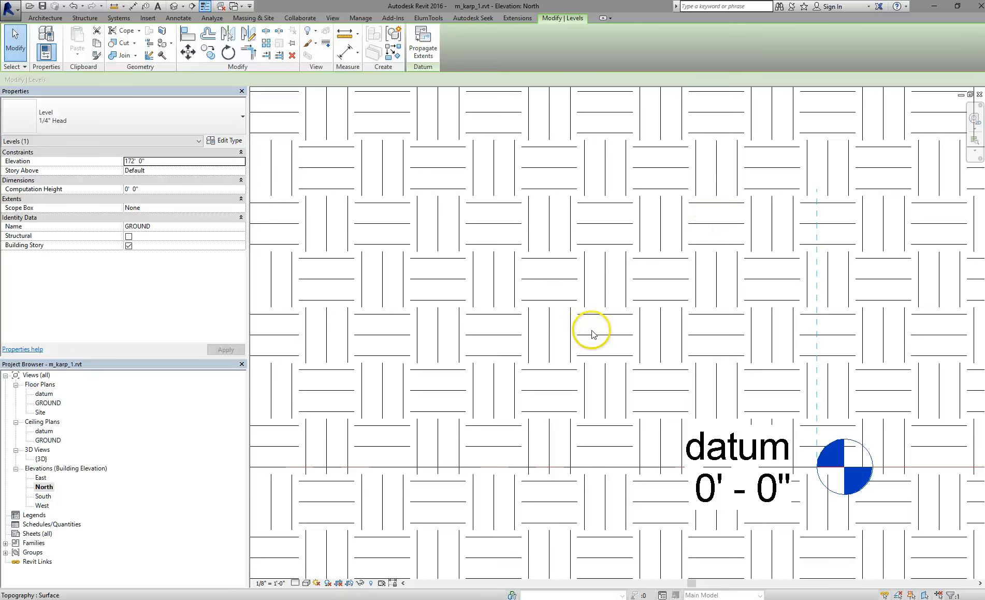
scroll(593, 334, "down", 2)
scroll(640, 358, "down", 3)
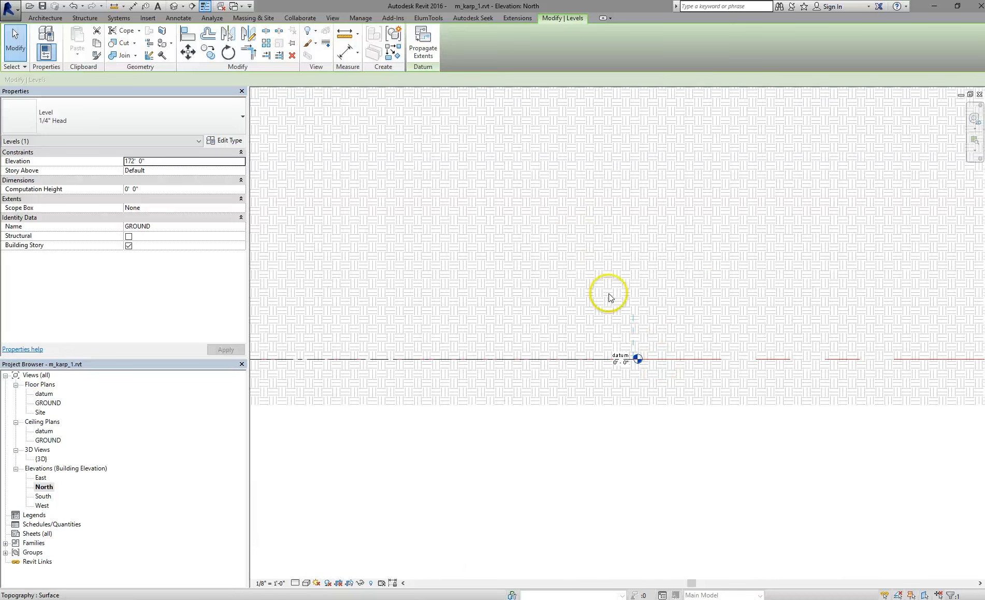
scroll(609, 298, "down", 4)
scroll(621, 332, "down", 2)
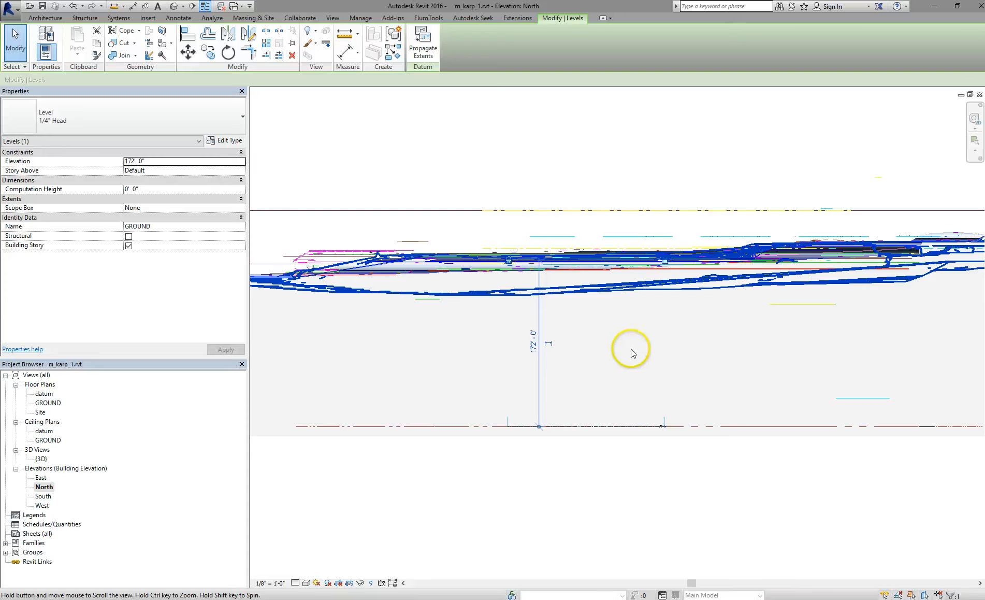
Examine the GROUND level marker's position relative to the terrain in the North elevation.
scroll(651, 265, "up", 2)
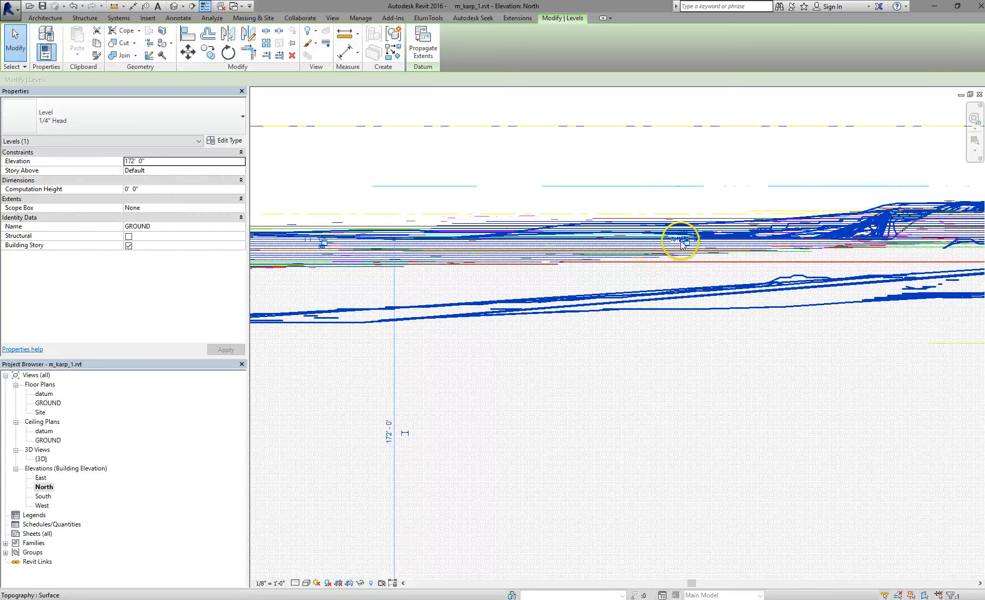
scroll(681, 245, "up", 2)
scroll(685, 213, "up", 3)
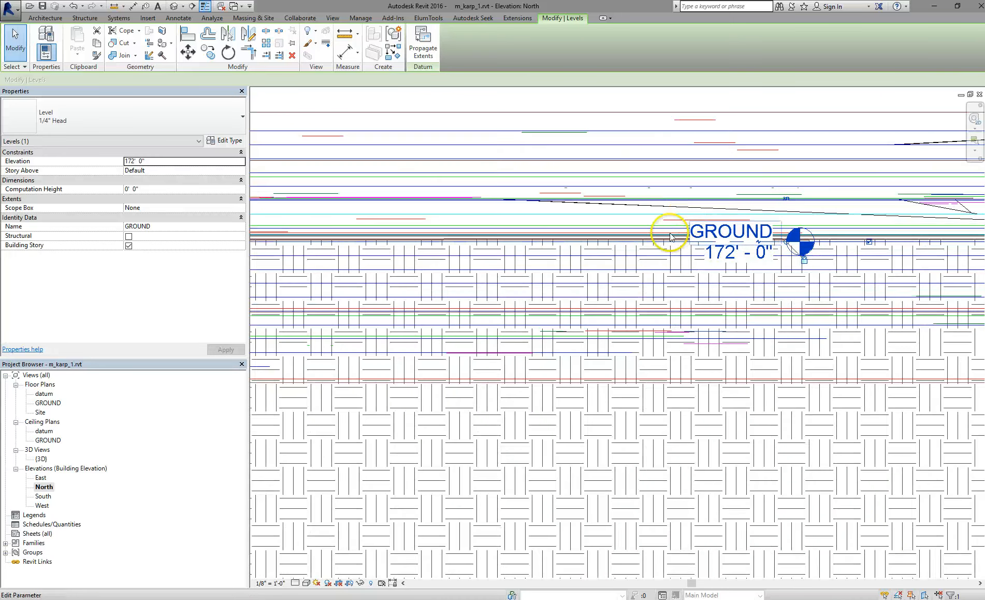
scroll(669, 251, "down", 5)
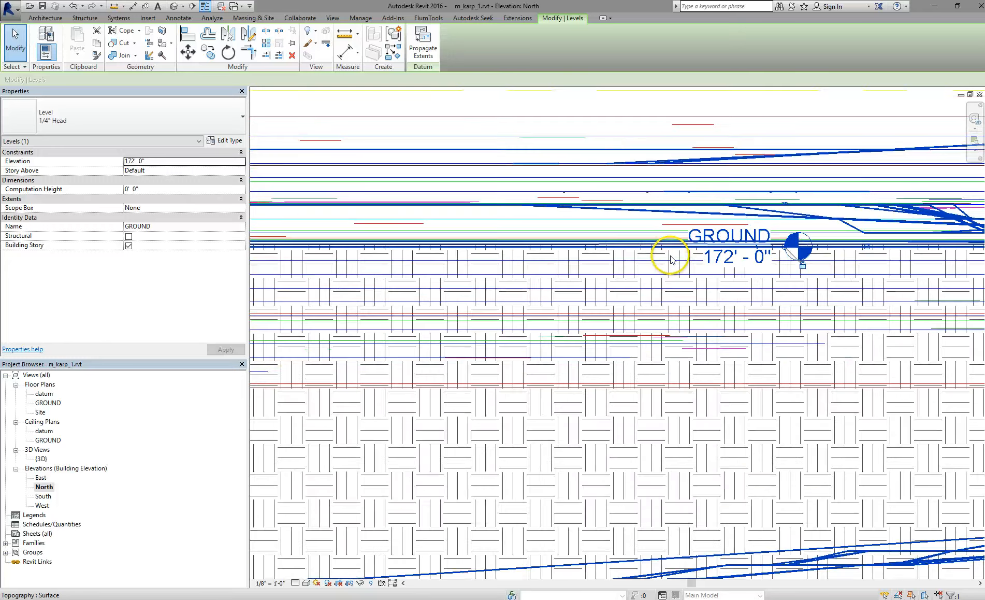
scroll(671, 266, "down", 4)
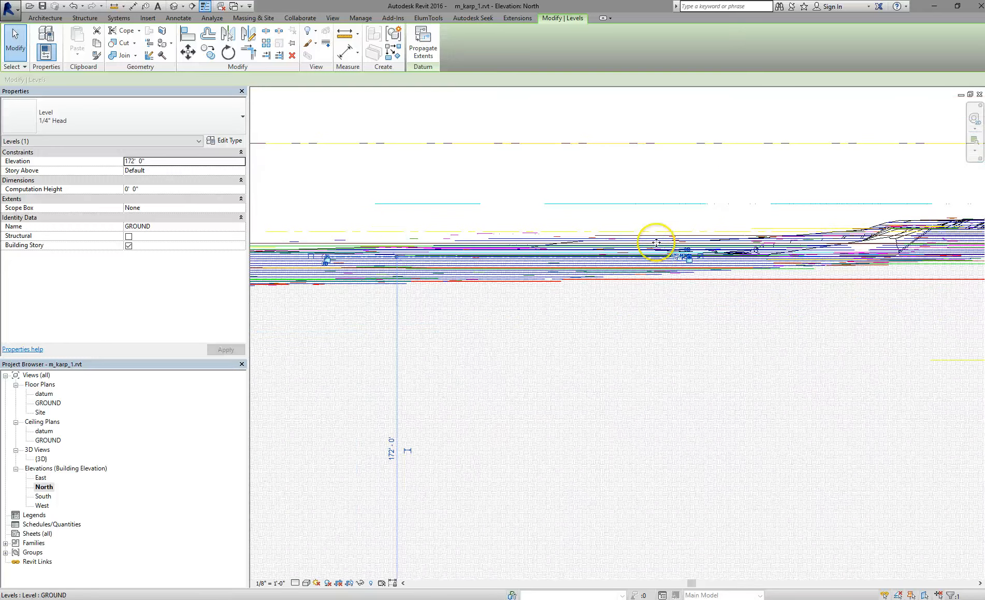
scroll(621, 256, "down", 2)
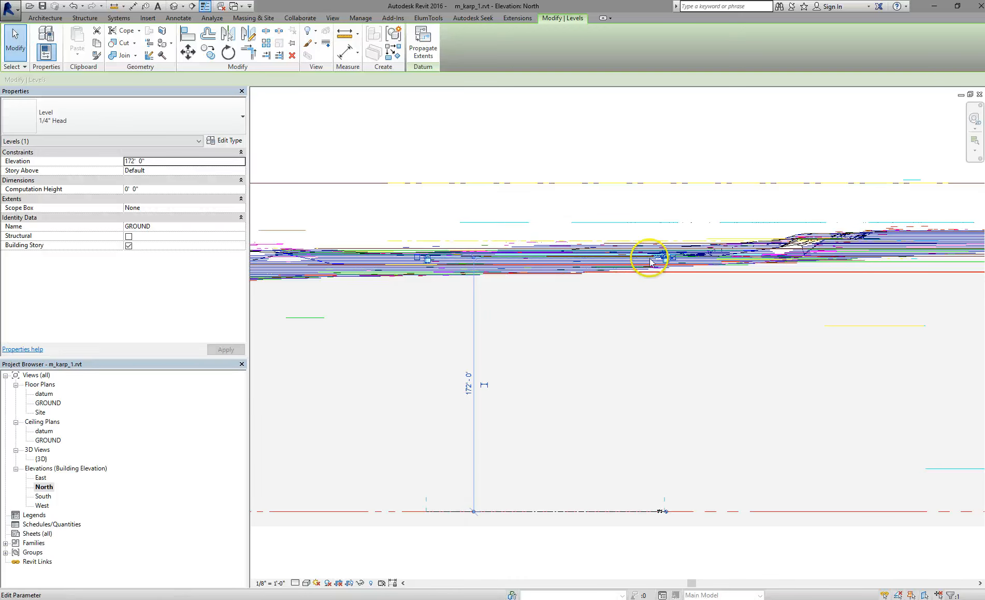
scroll(645, 265, "up", 6)
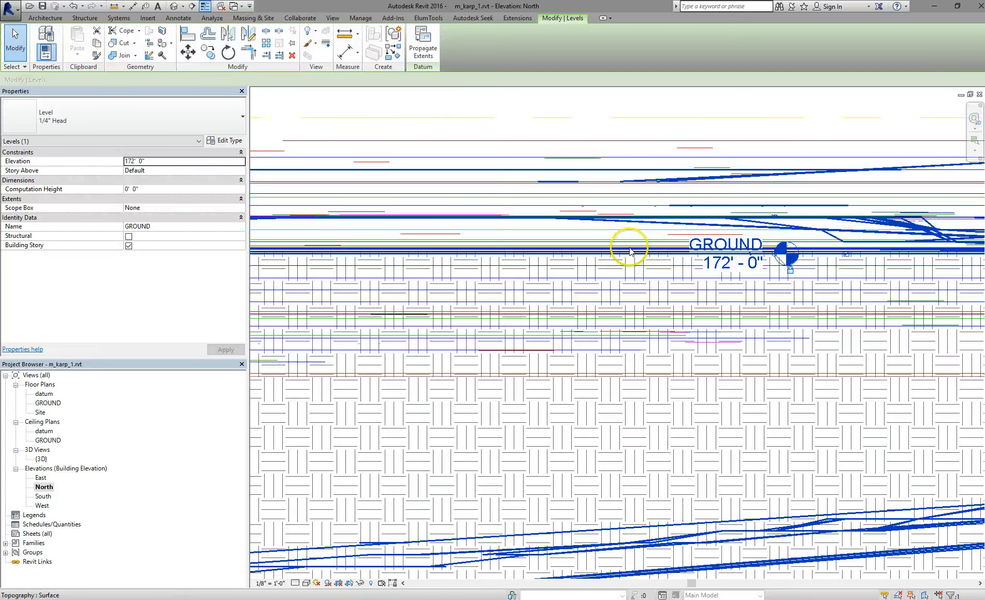
middle_click_drag(629, 250, 608, 318)
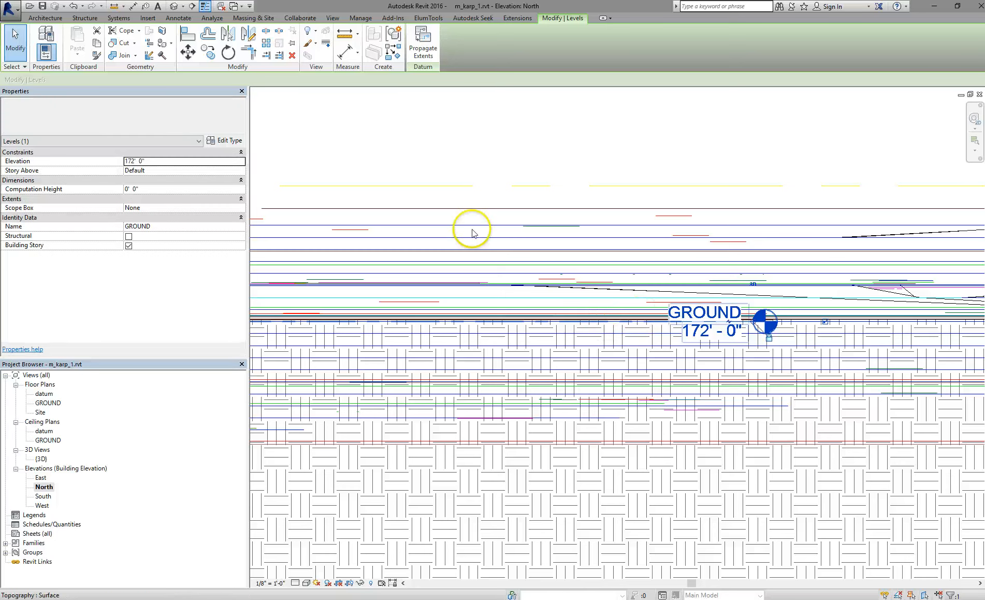
Try to copy the GROUND level 20' upward in the North elevation, then undo the copy.
left_click(210, 51)
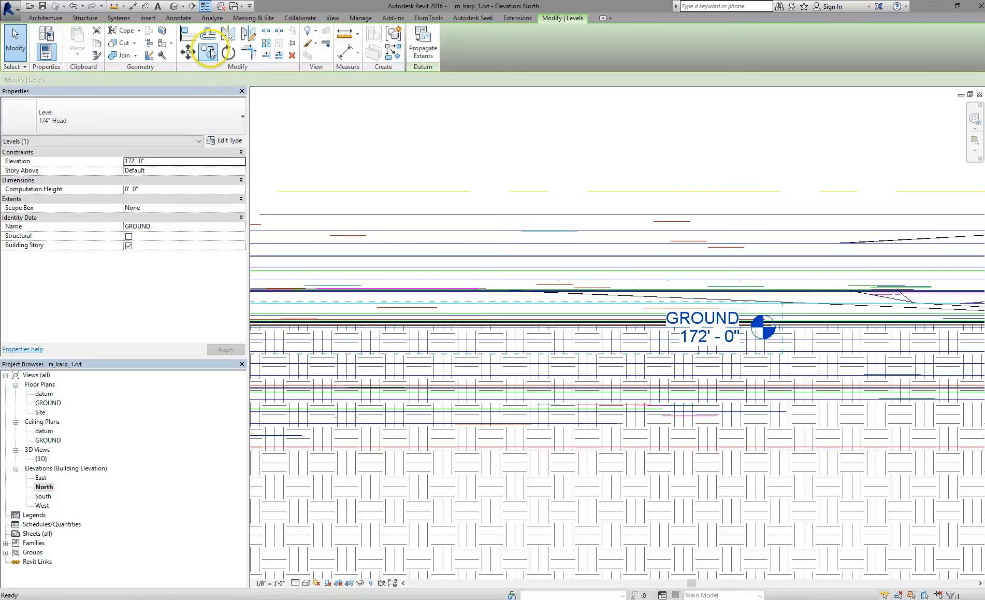
left_click(567, 205)
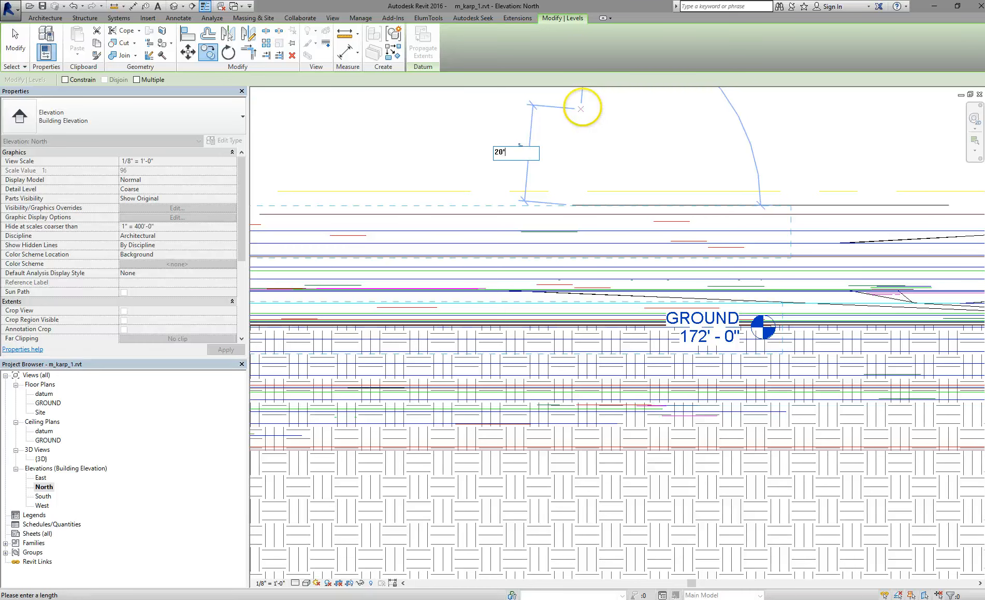
type("20'")
key("Return")
scroll(694, 243, "down", 1)
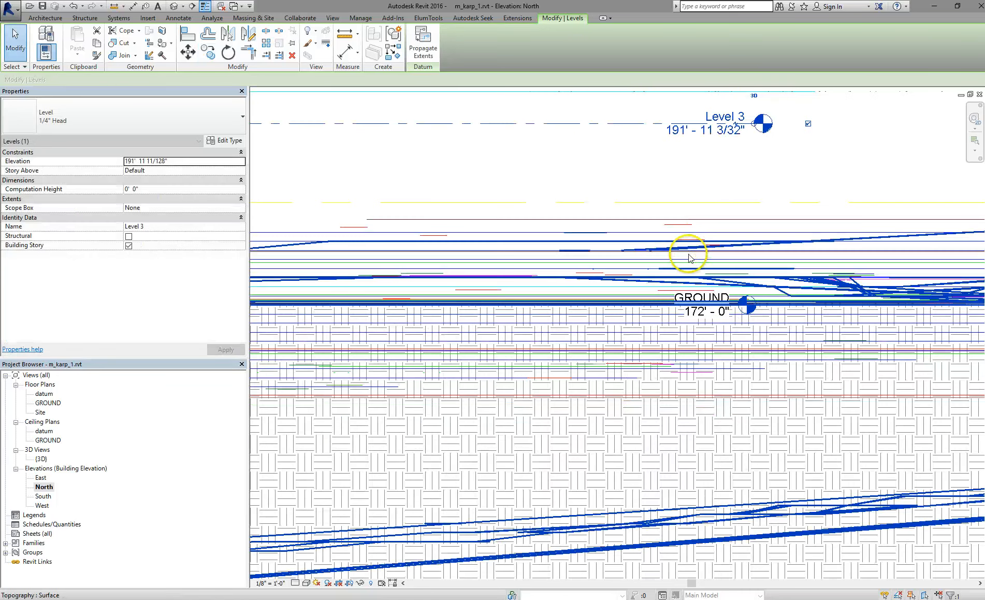
middle_click_drag(689, 257, 694, 290)
scroll(709, 205, "up", 2)
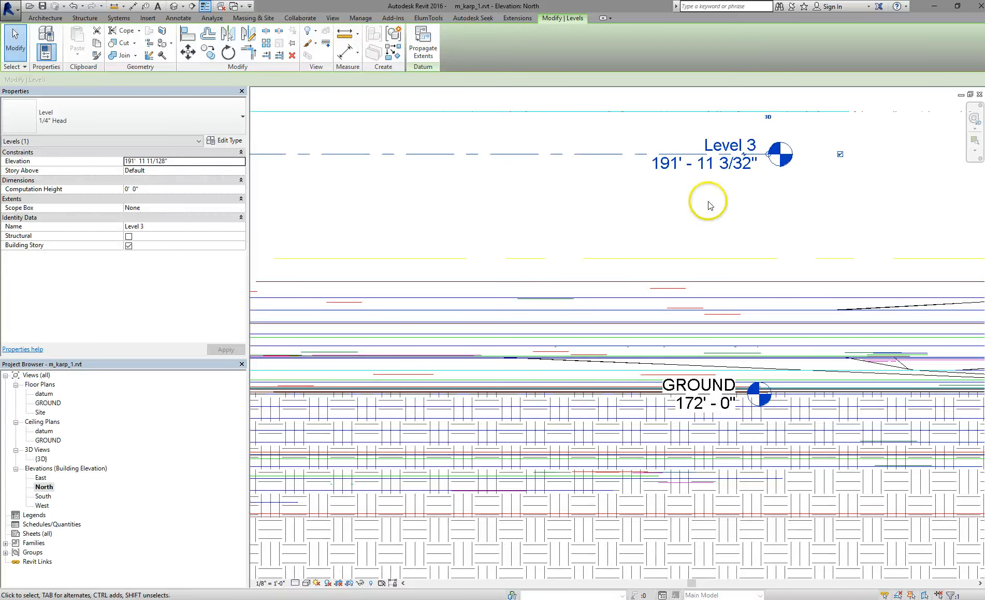
middle_click_drag(660, 260, 664, 194)
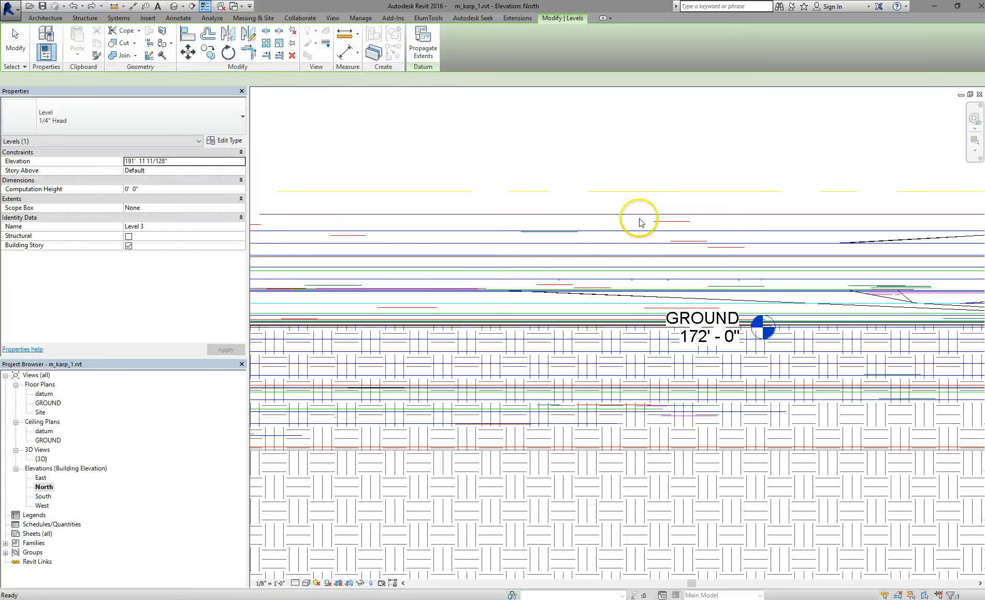
key("Escape")
Copy the GROUND level straight up by 20' to create a new level at 192'-0".
left_click(669, 334)
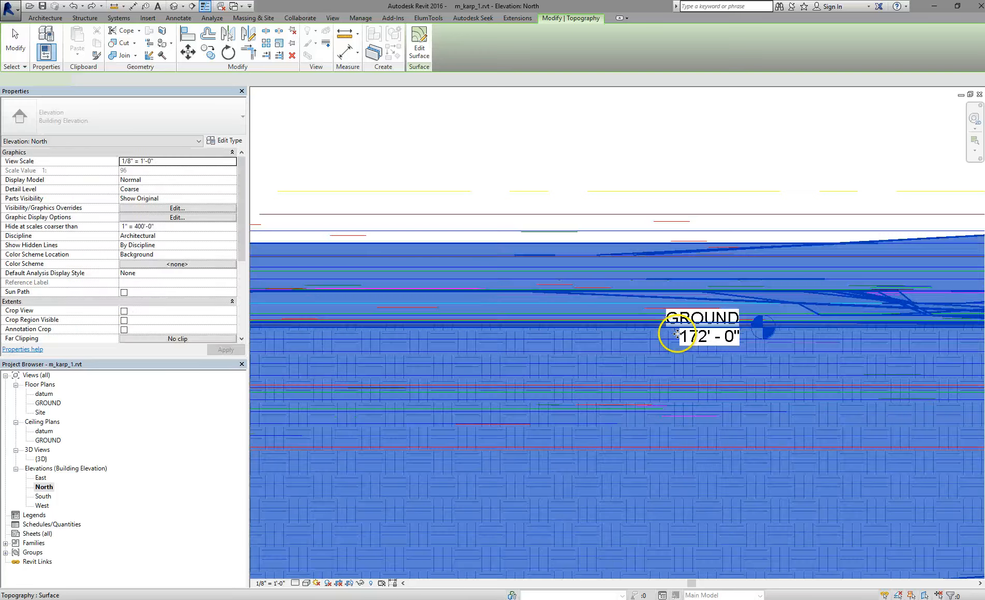
scroll(666, 331, "up", 3)
key("Escape")
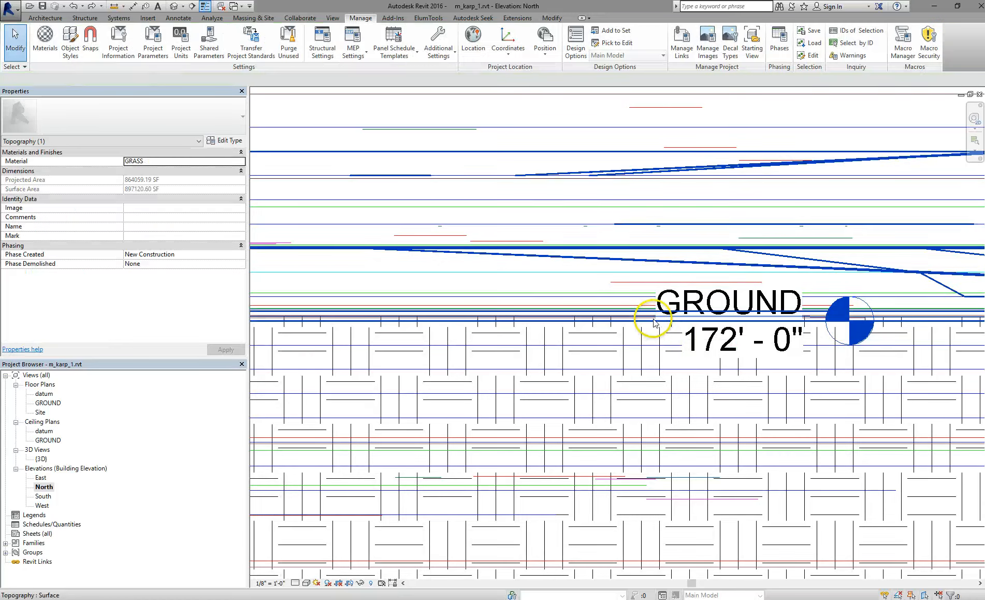
left_click(654, 322)
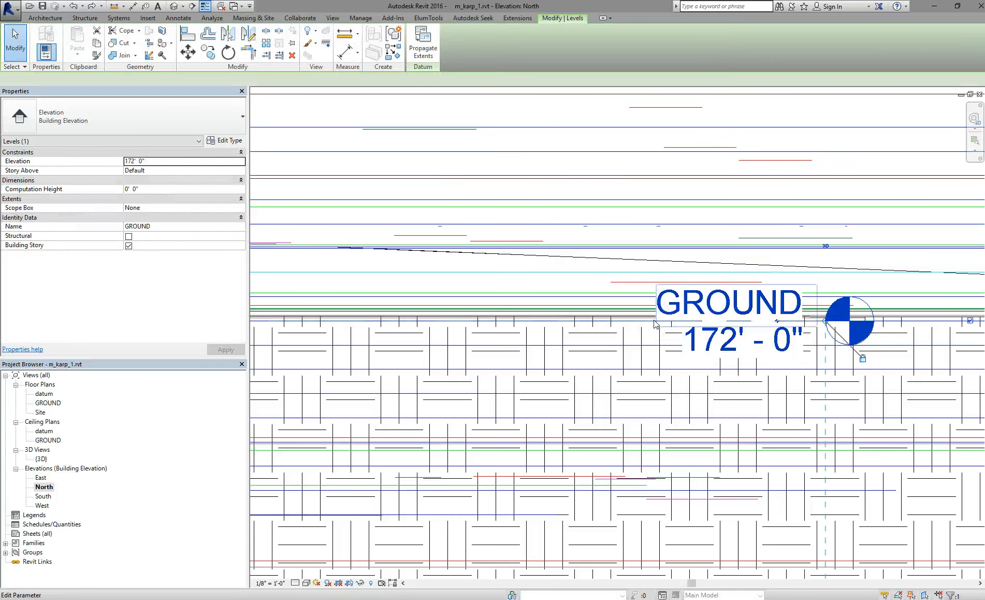
scroll(654, 325, "down", 2)
scroll(654, 330, "down", 2)
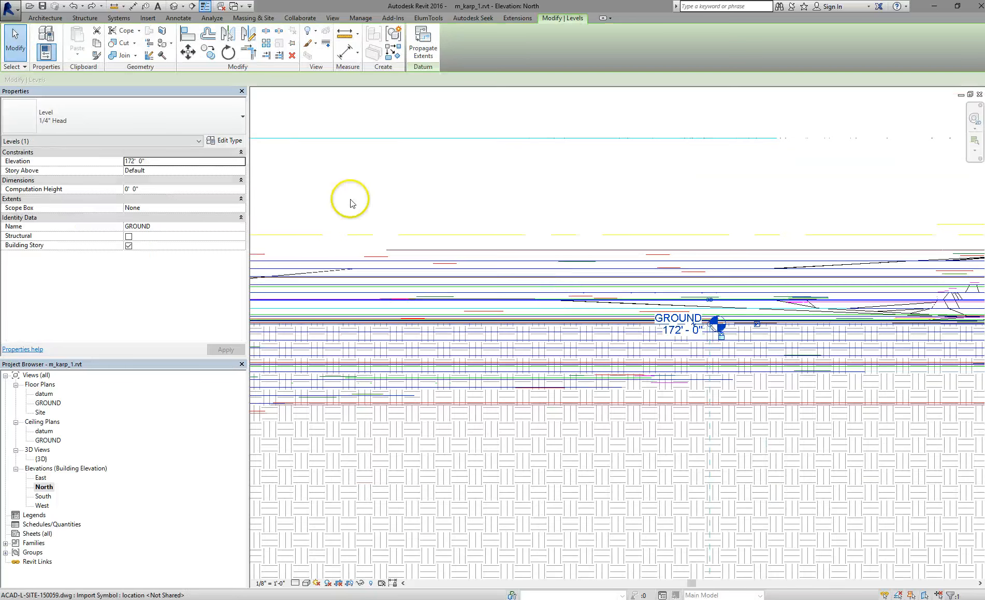
left_click(188, 51)
scroll(507, 214, "down", 1)
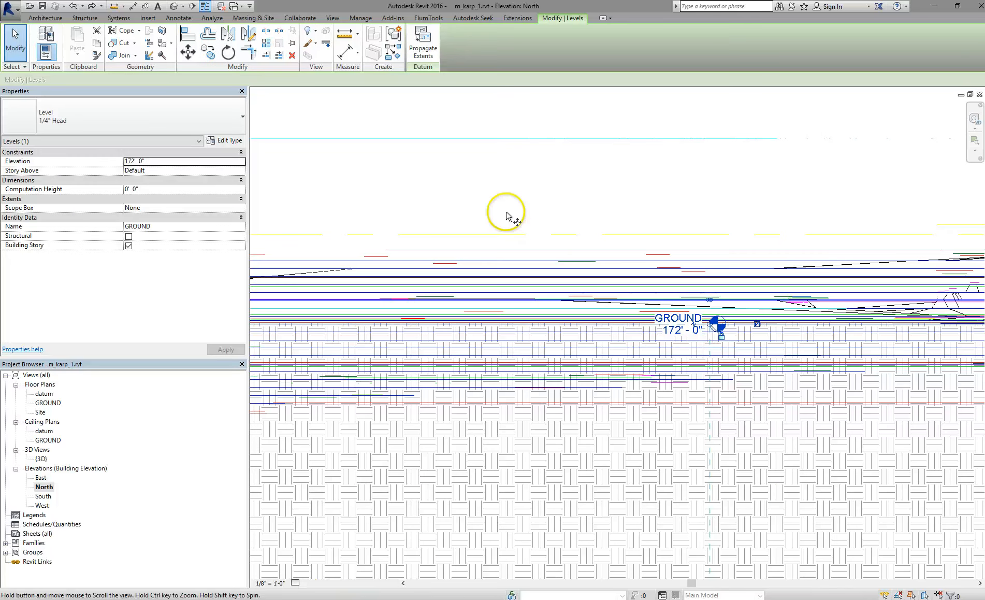
middle_click_drag(508, 213, 571, 316)
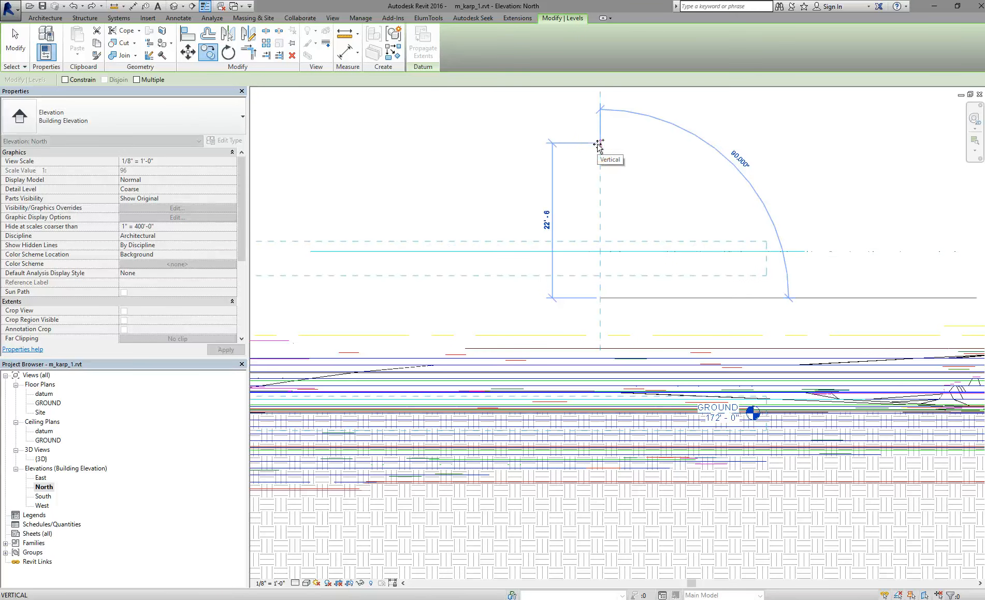
key("Return")
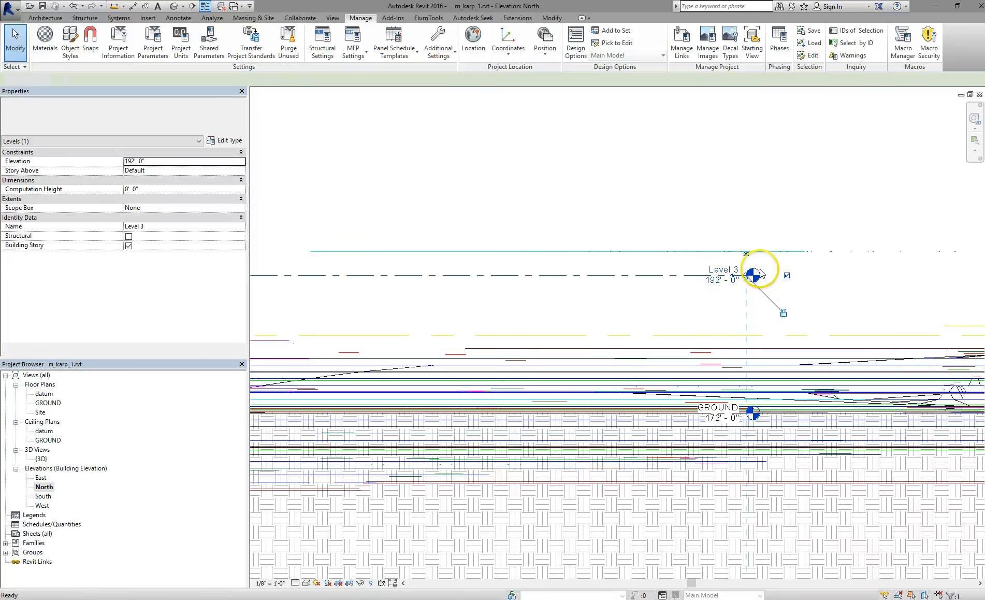
Rename the copied level above GROUND to Level 2.
scroll(752, 277, "up", 3)
double_click(718, 274)
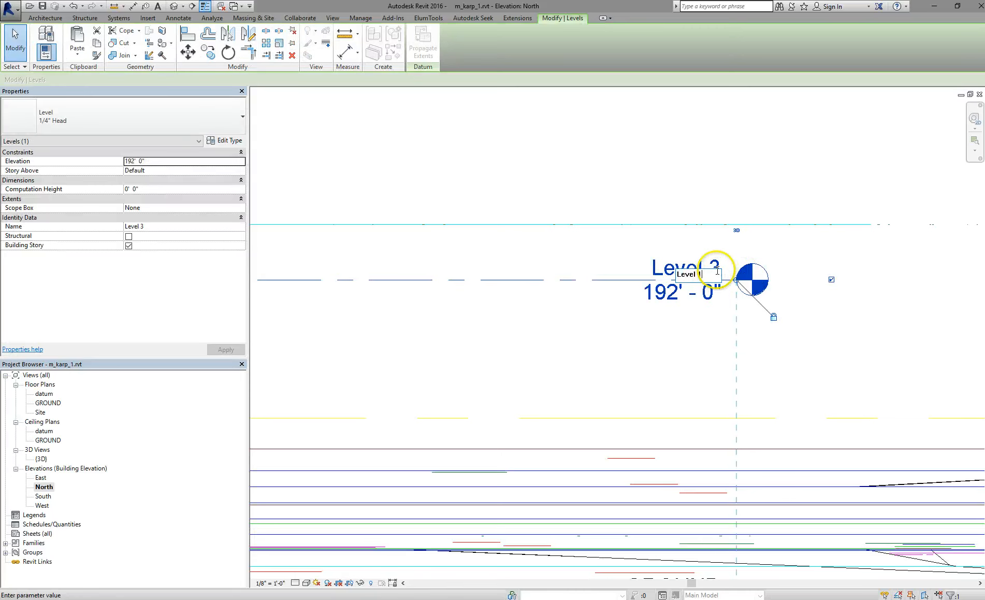
key("Return")
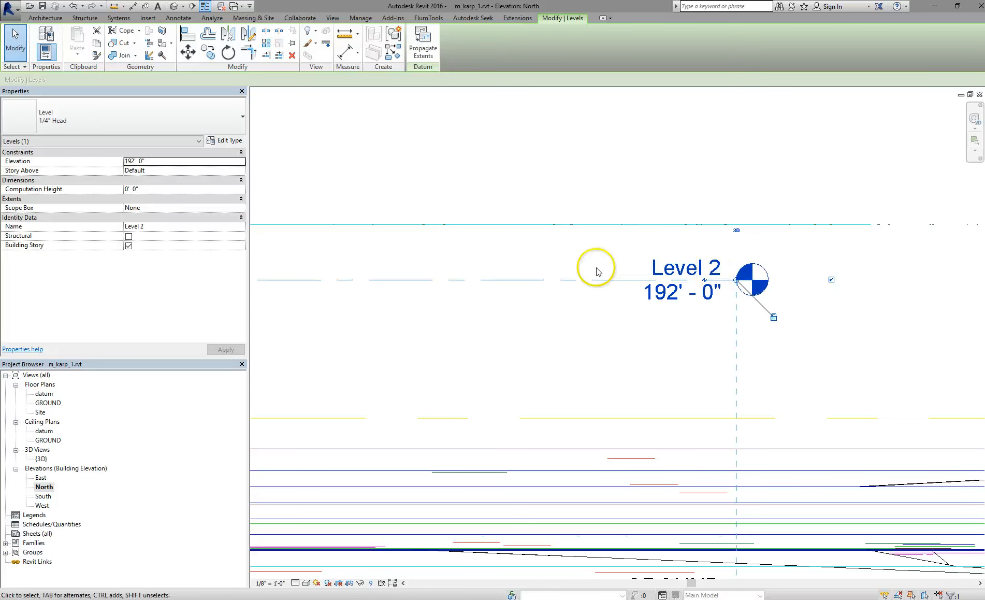
left_click(611, 320)
Open the GROUND floor plan and turn on its crop view with the crop region shown.
scroll(718, 425, "down", 6)
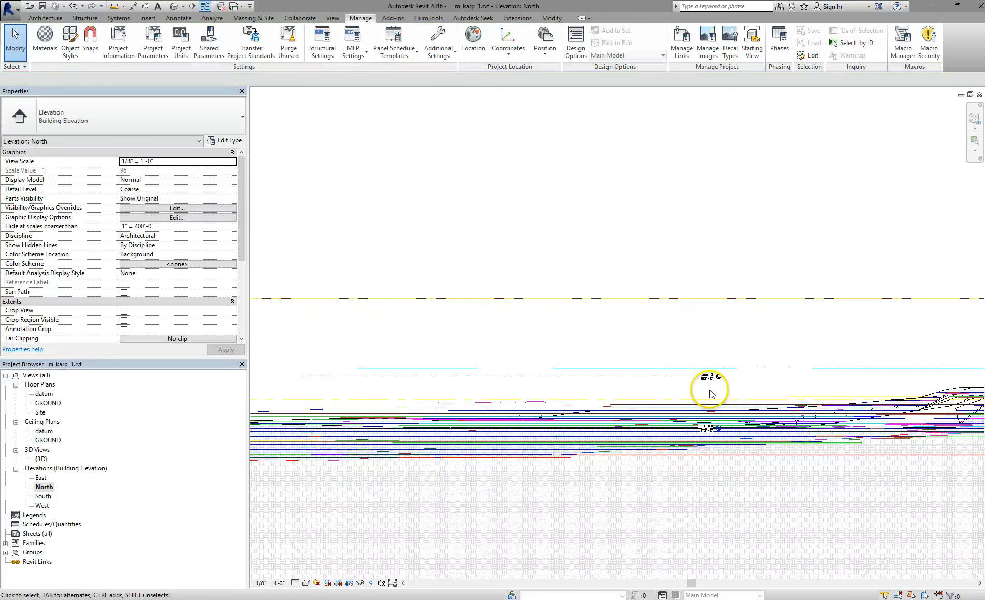
middle_click_drag(703, 395, 831, 317)
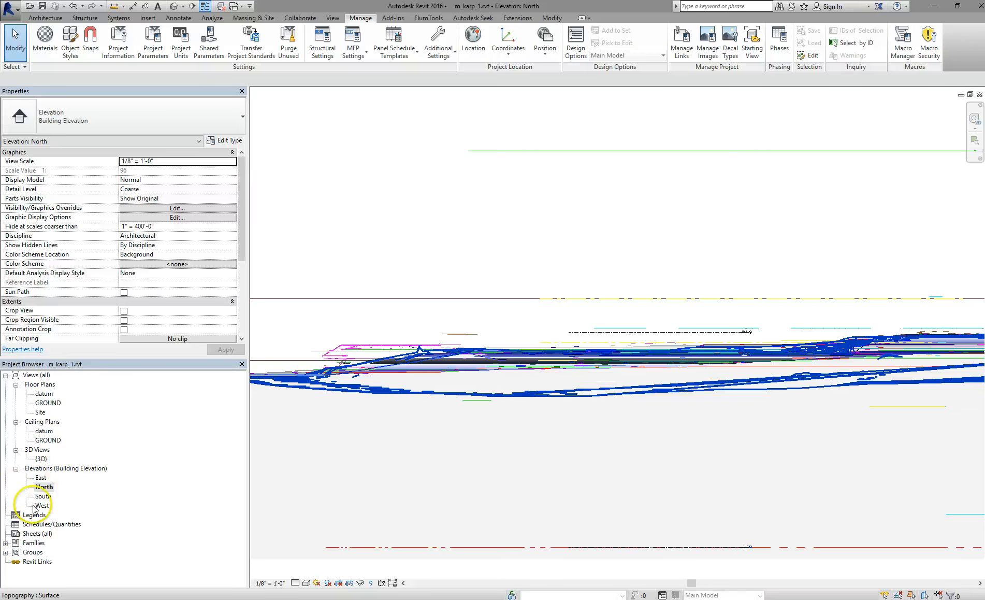
middle_click_drag(428, 405, 512, 489)
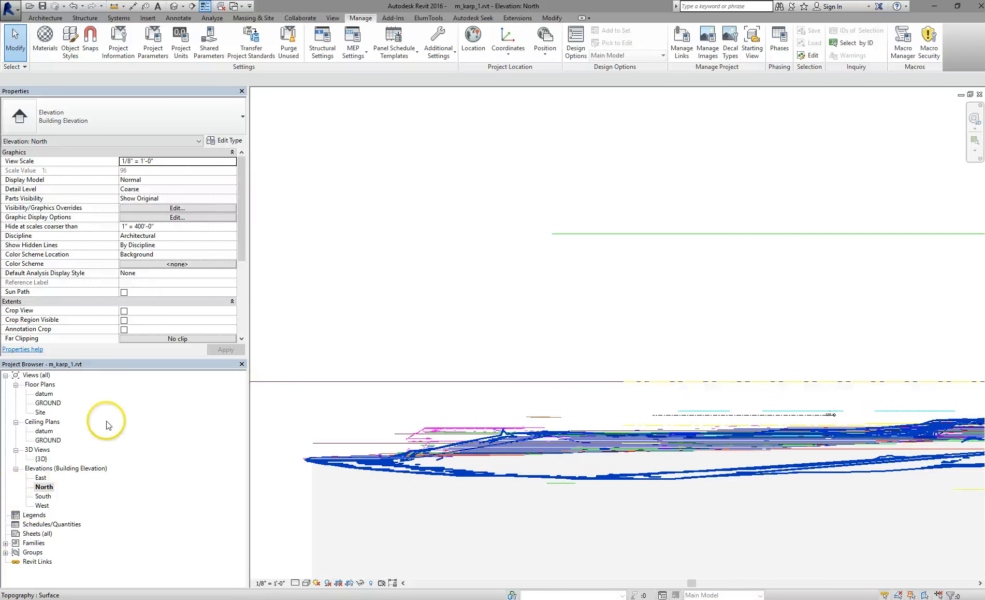
double_click(49, 403)
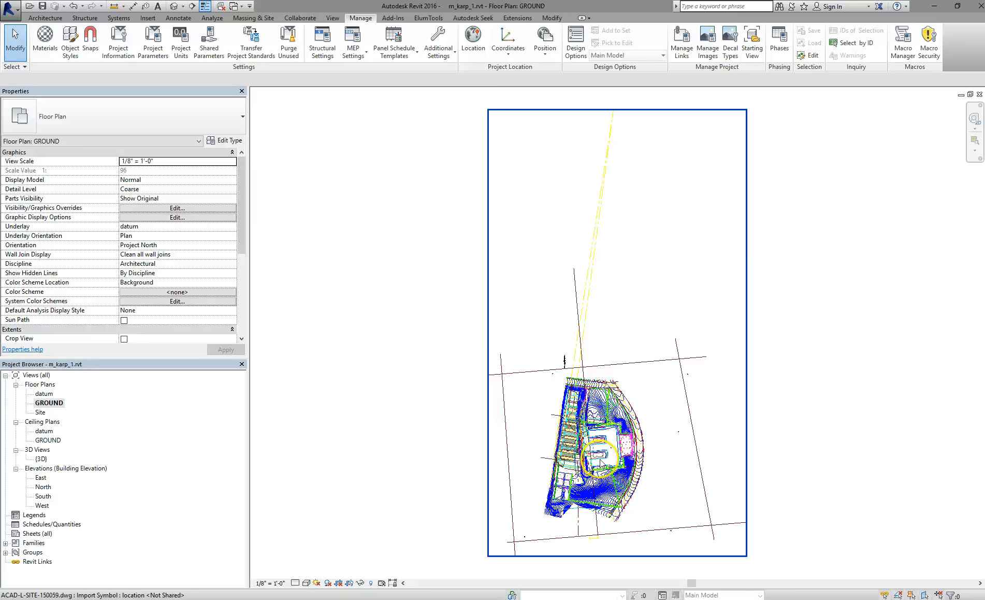
scroll(599, 458, "up", 5)
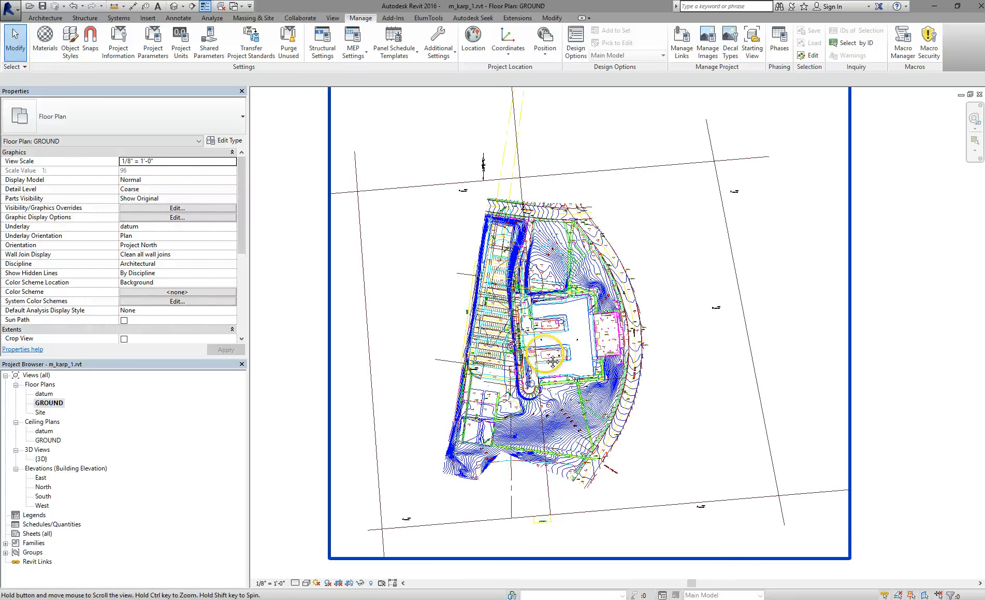
left_click(350, 583)
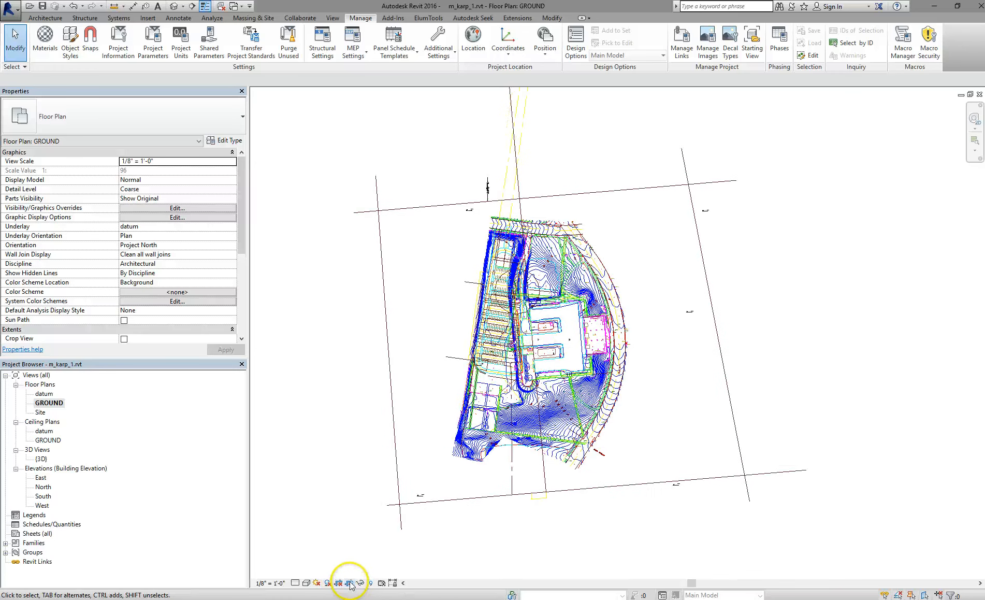
left_click(351, 583)
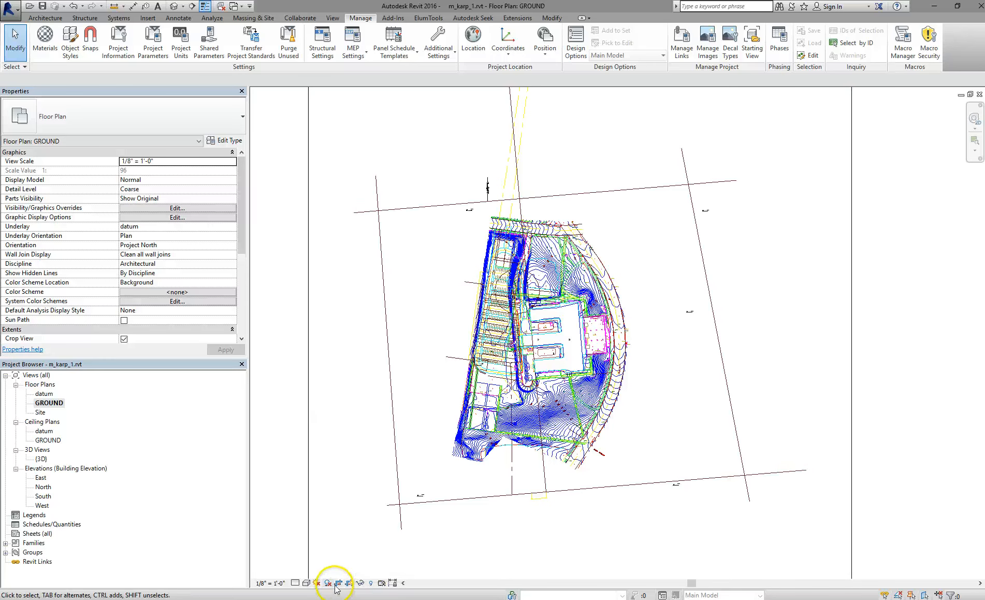
Shrink all four sides of the GROUND plan's crop region to closely frame the central building area and adjacent parking.
scroll(402, 466, "down", 4)
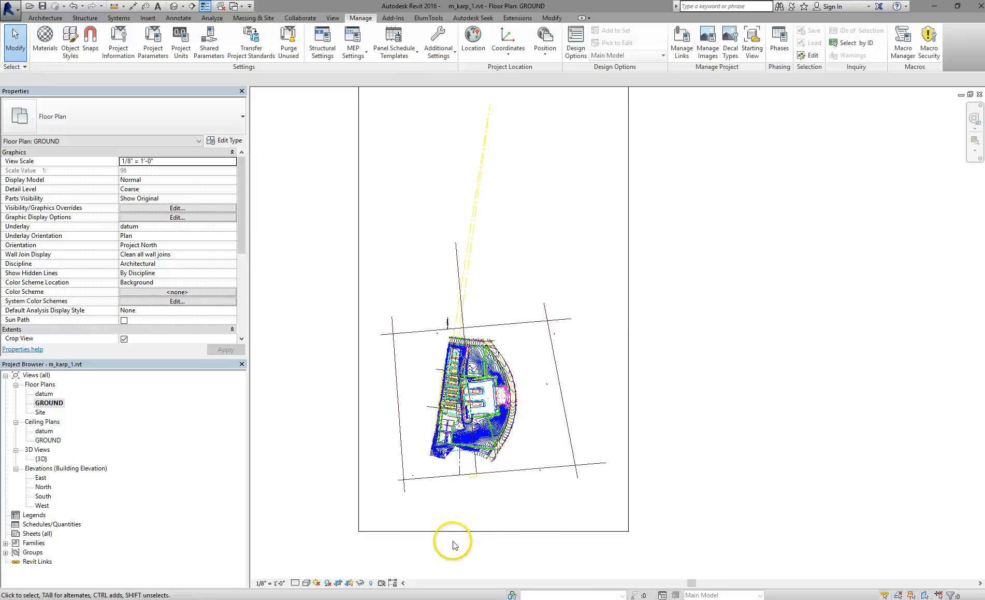
left_click(481, 531)
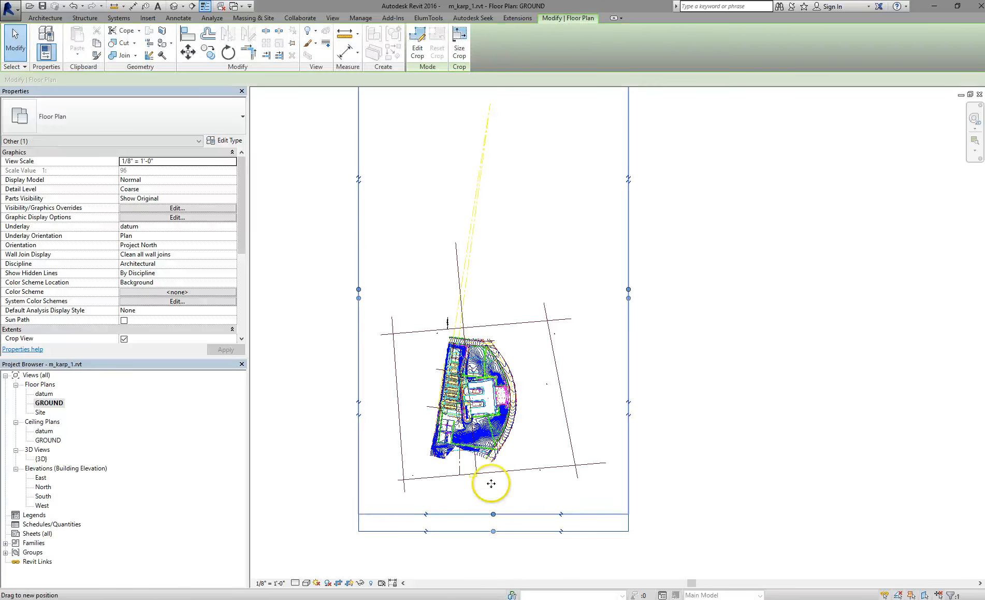
left_click_drag(491, 483, 495, 427)
middle_click_drag(566, 299, 567, 422)
left_click_drag(488, 185, 489, 482)
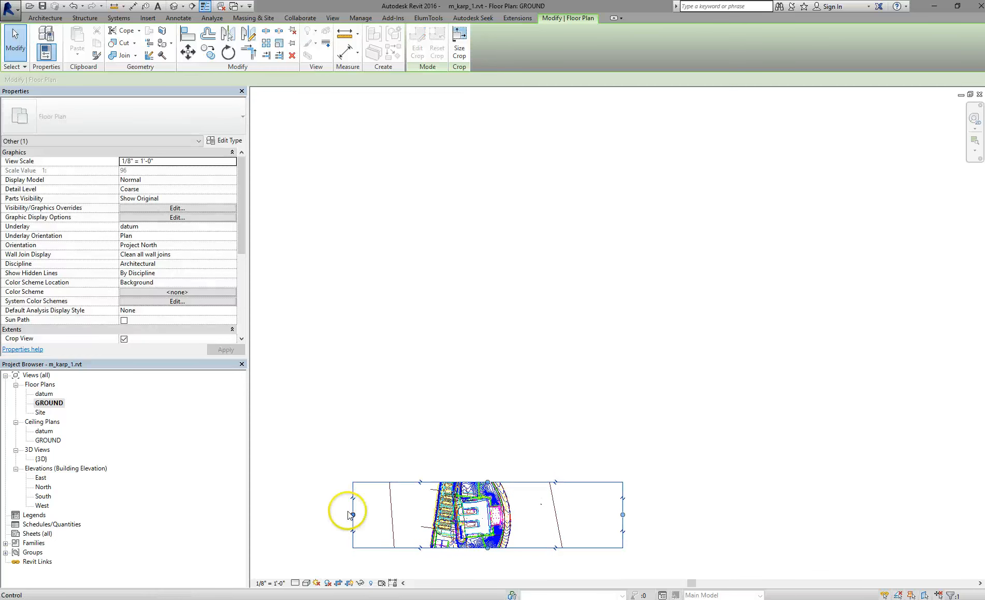
left_click_drag(352, 514, 428, 520)
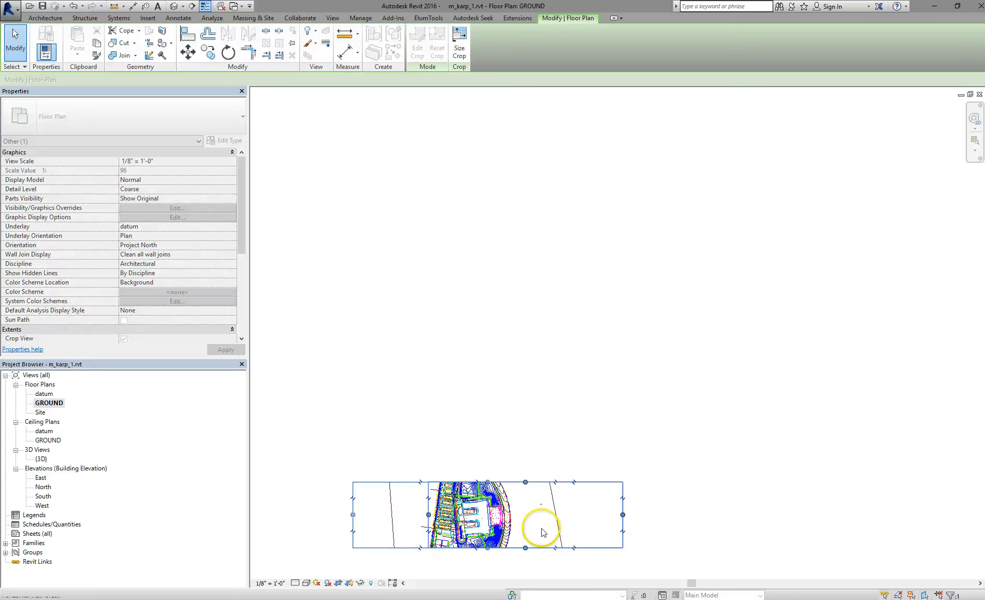
left_click_drag(623, 514, 512, 518)
scroll(489, 531, "up", 2)
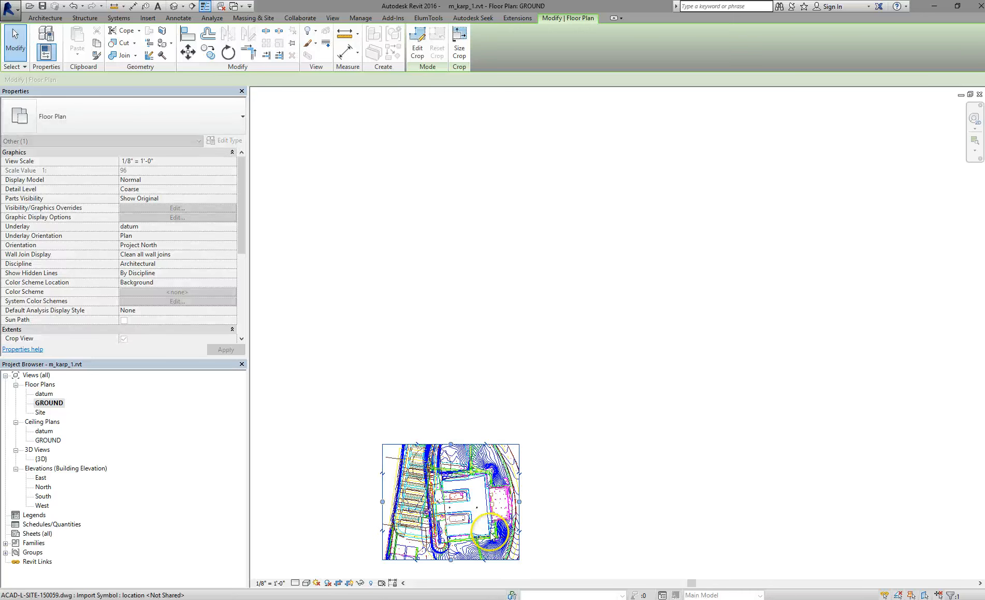
scroll(488, 532, "up", 1)
scroll(556, 459, "up", 3)
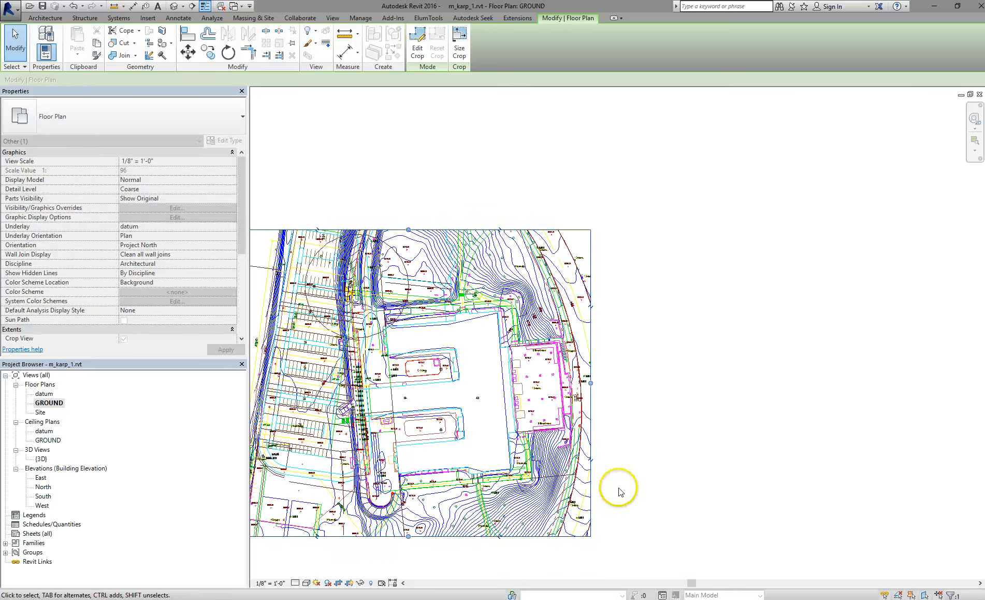
left_click(605, 487)
scroll(448, 384, "up", 3)
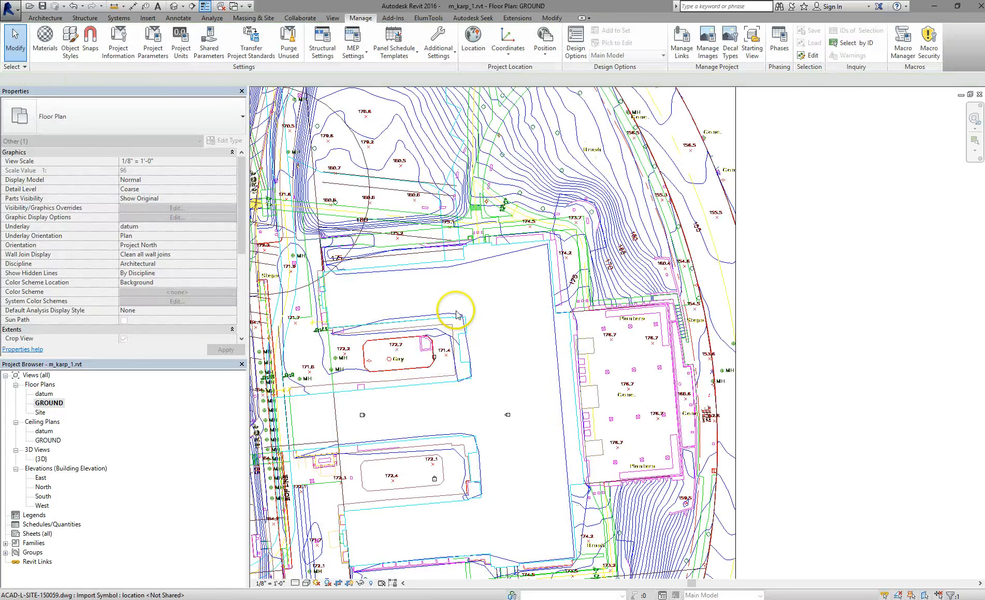
Start an in-place mass named Mass 1 in the GROUND floor plan.
scroll(456, 312, "up", 2)
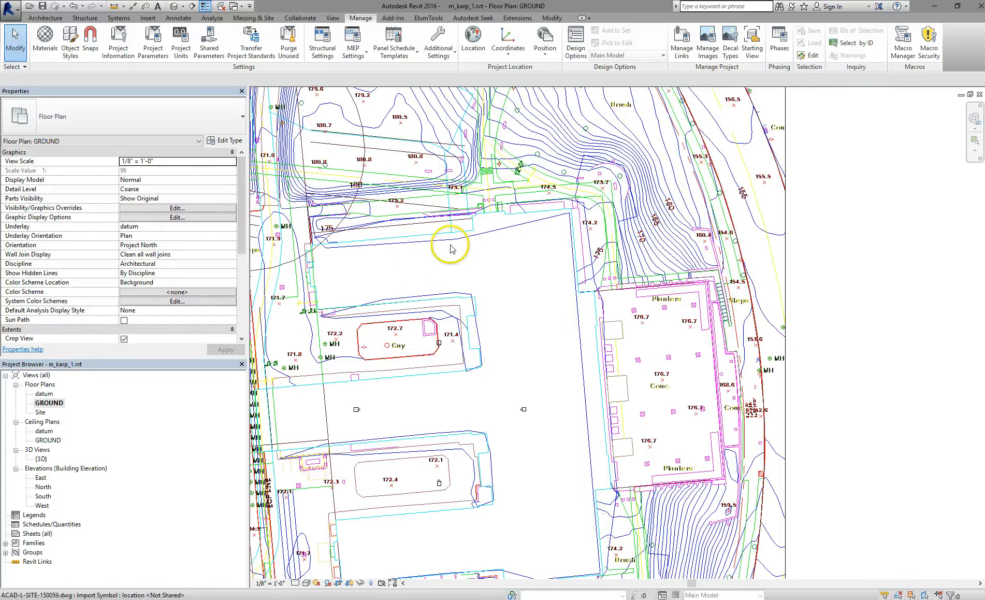
scroll(449, 247, "down", 2)
scroll(409, 250, "down", 1)
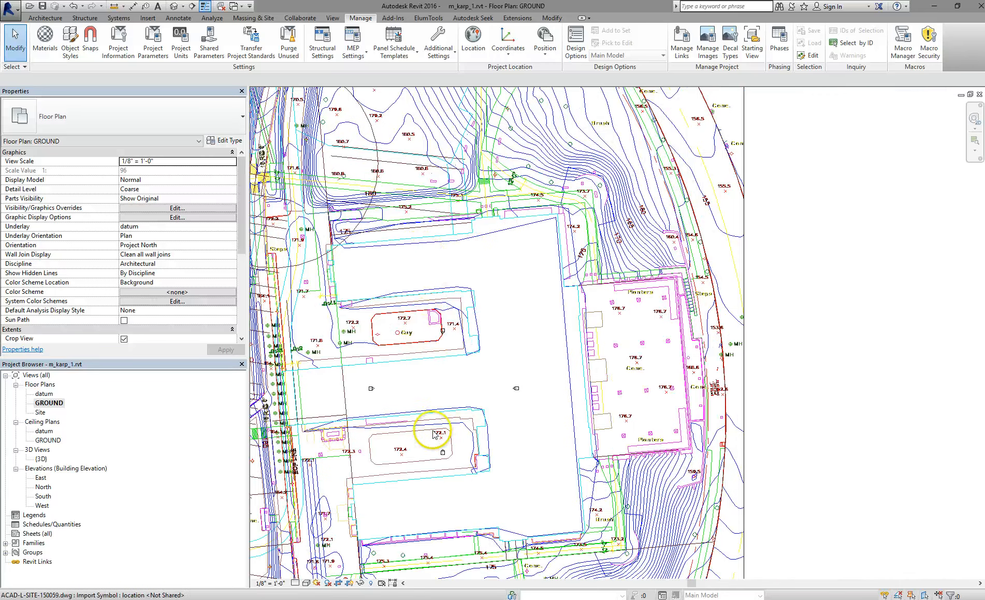
left_click(249, 17)
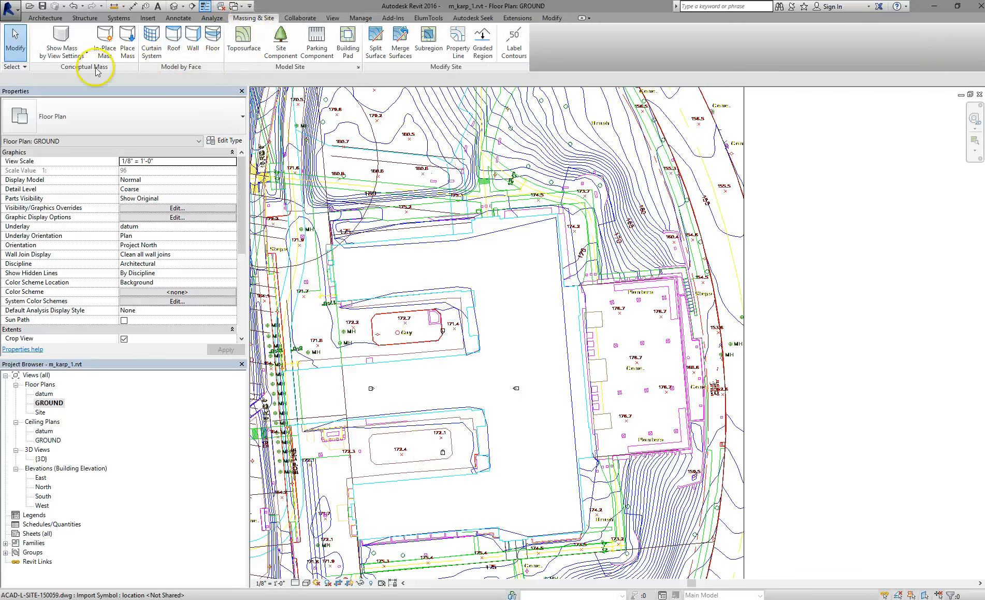
left_click(104, 50)
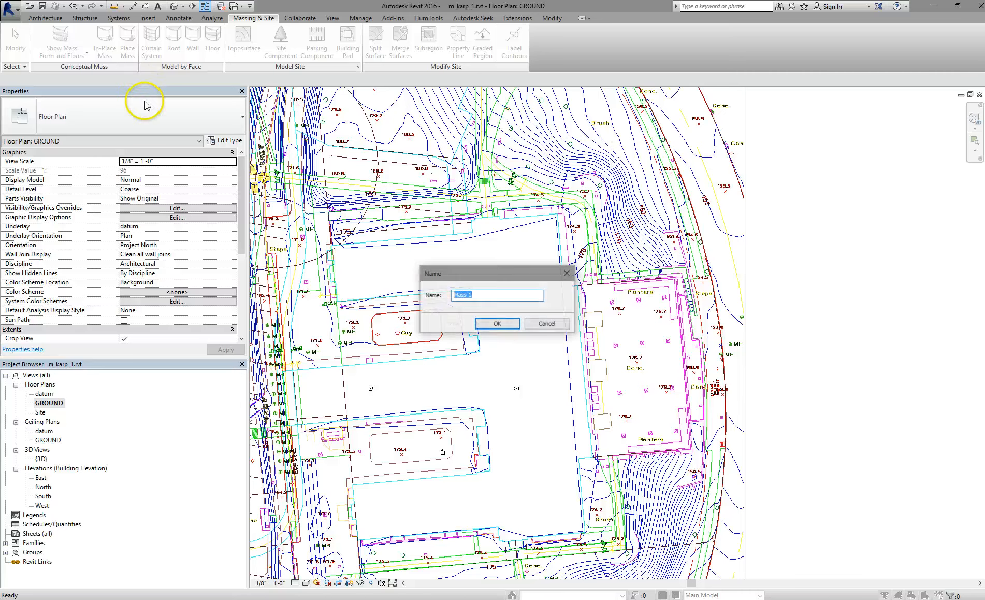
left_click(509, 324)
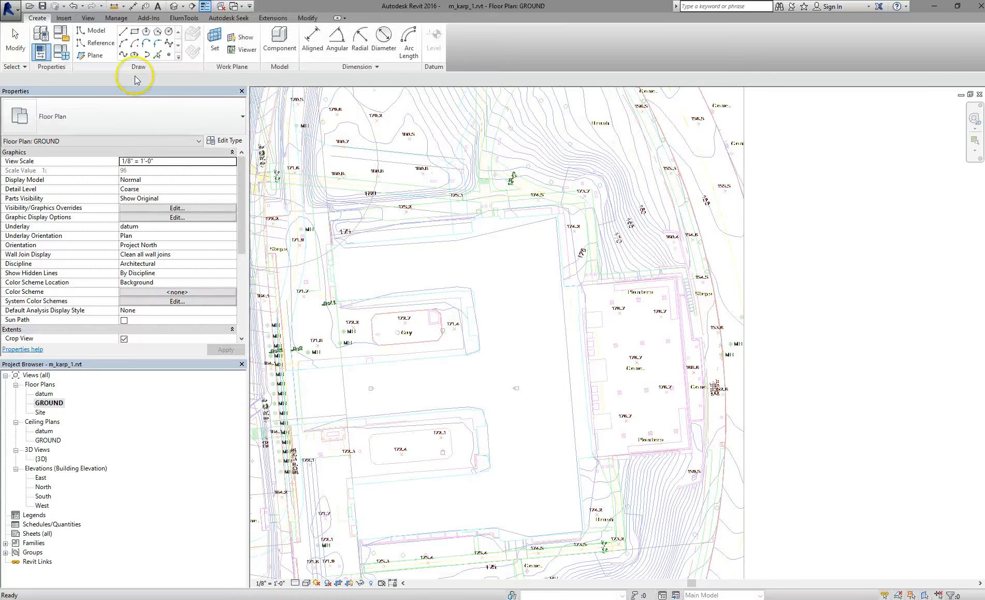
Pick the imported site lines as model lines along the building's northeast edge and the small jogs stepping toward the north wing.
left_click(158, 55)
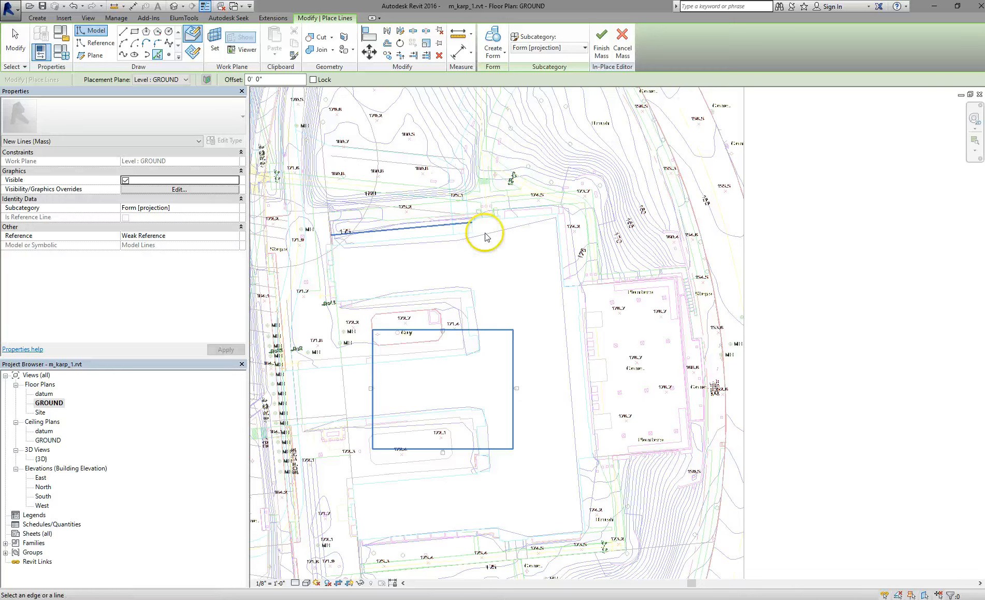
scroll(476, 228, "up", 5)
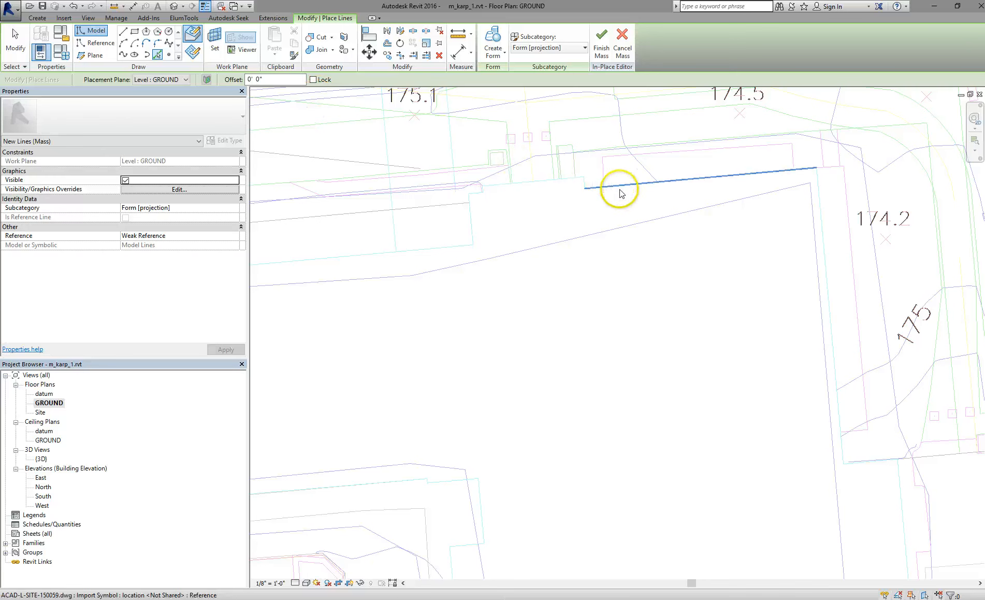
left_click(598, 194)
scroll(585, 194, "up", 3)
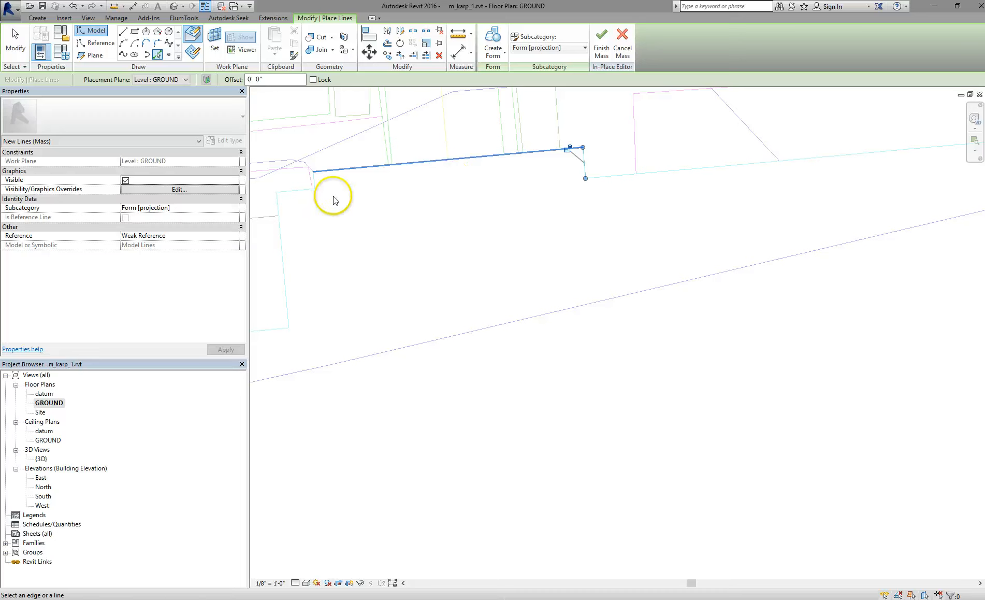
left_click(315, 182)
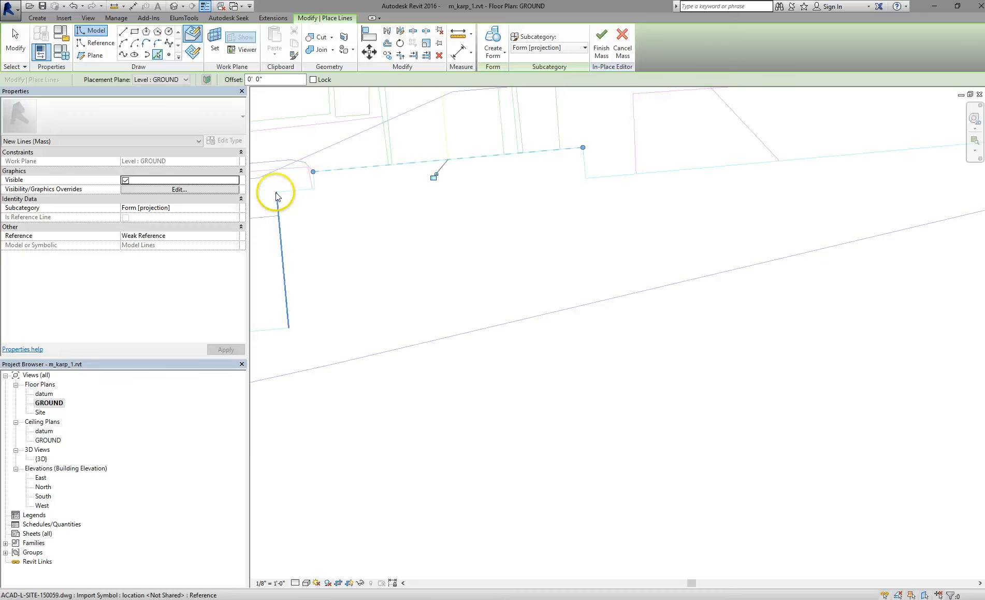
scroll(277, 191, "up", 3)
scroll(315, 192, "up", 1)
left_click(320, 189)
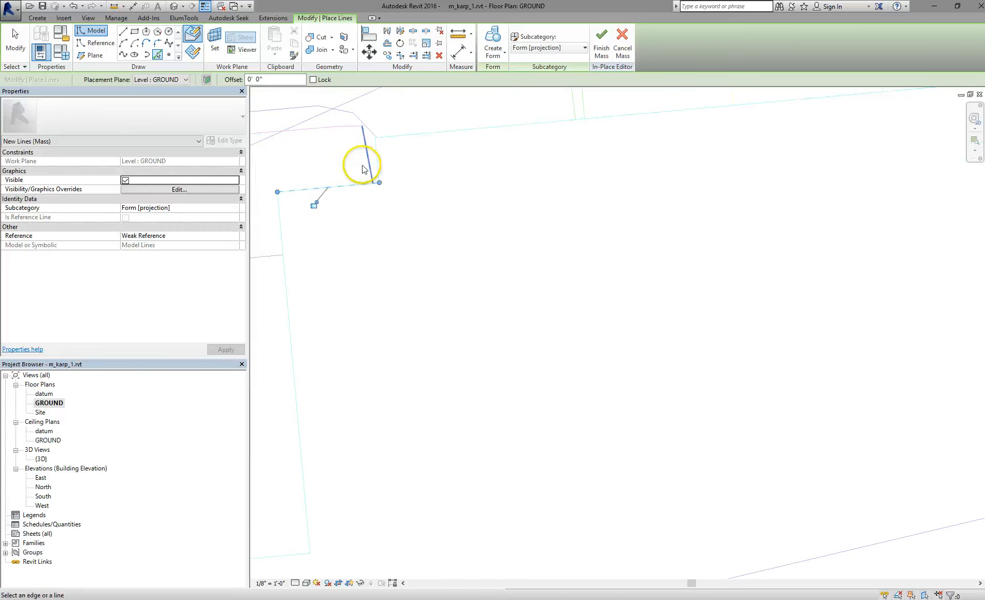
left_click(378, 161)
left_click(288, 235)
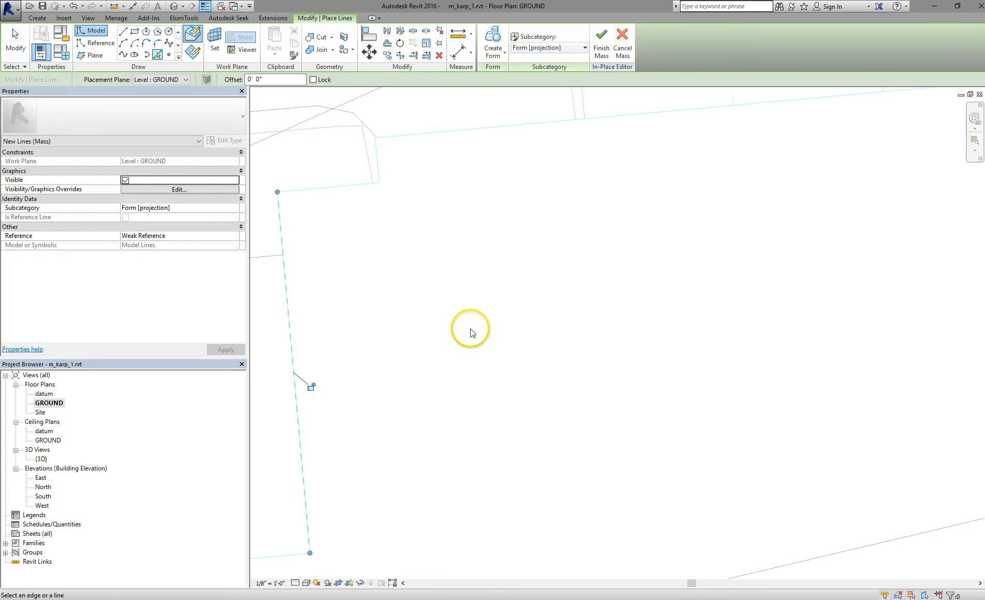
Continue picking site lines along the north wing's long northern edge, its west end and the rest of the building outline.
scroll(478, 330, "down", 6)
middle_click_drag(514, 360, 721, 309)
scroll(486, 334, "down", 3)
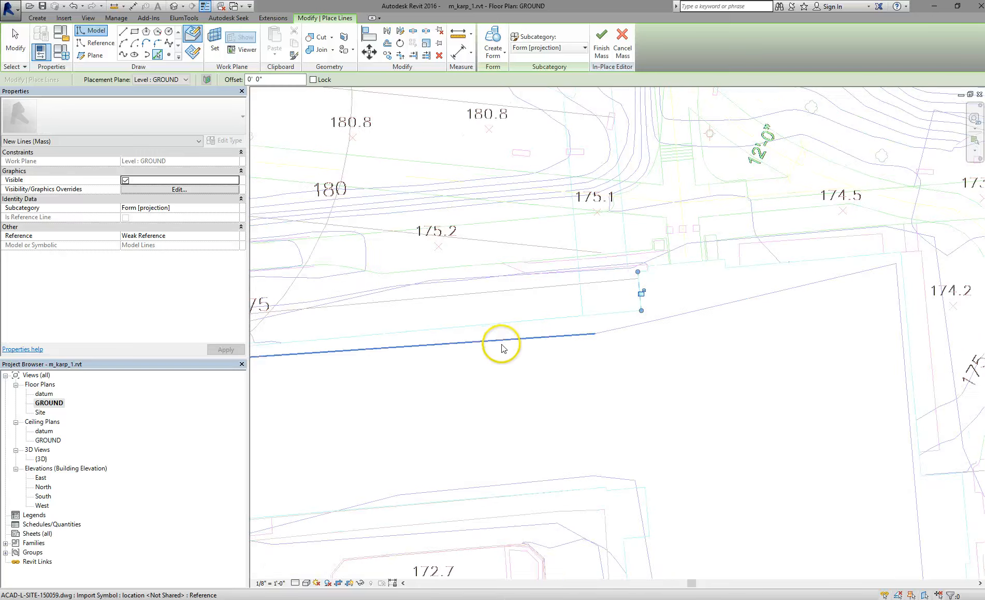
middle_click_drag(616, 363, 762, 311)
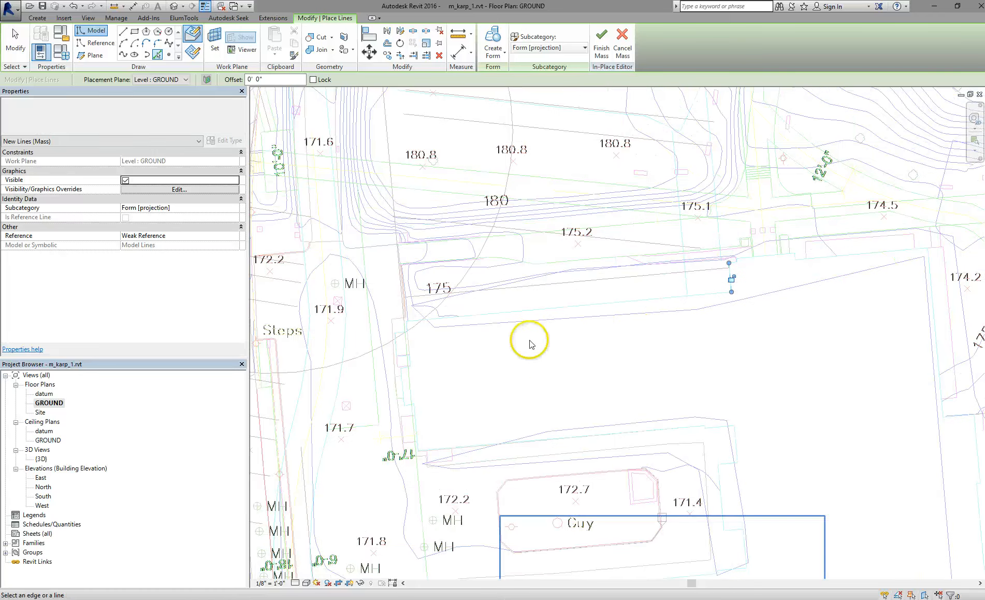
scroll(528, 341, "up", 1)
left_click(543, 303)
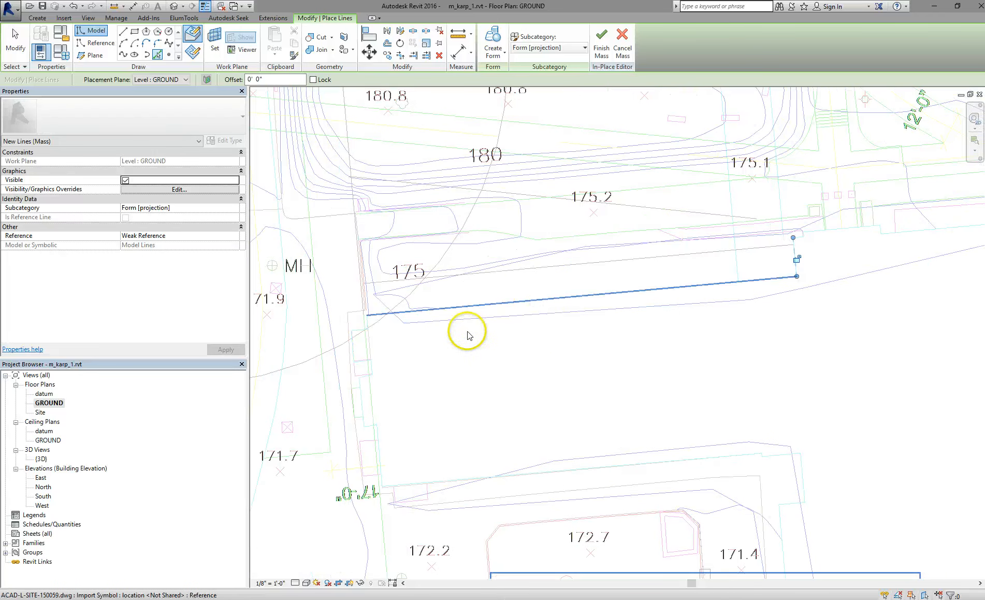
scroll(385, 493, "up", 1)
scroll(385, 493, "up", 2)
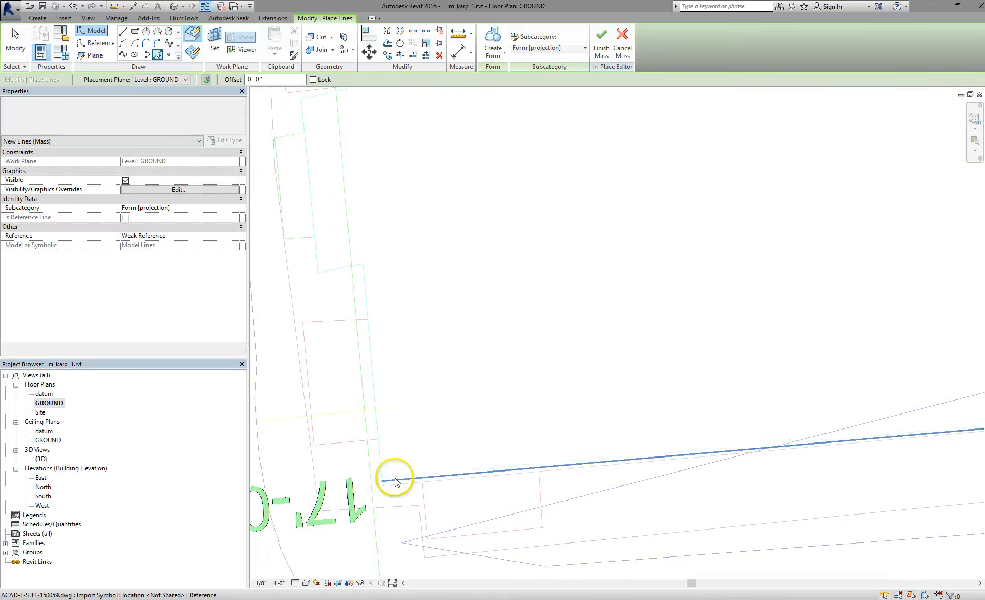
key("Tab")
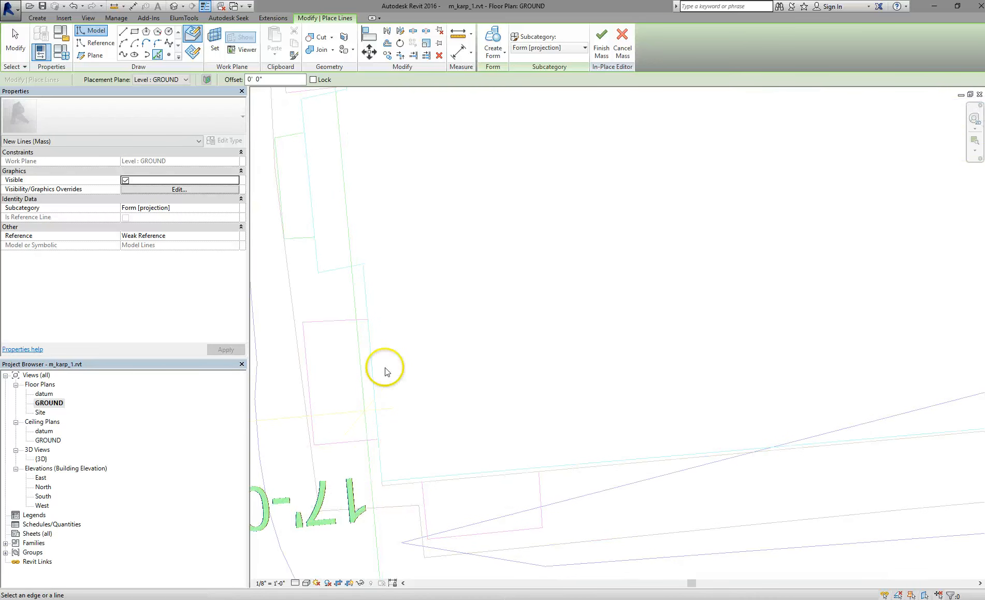
scroll(395, 330, "down", 1)
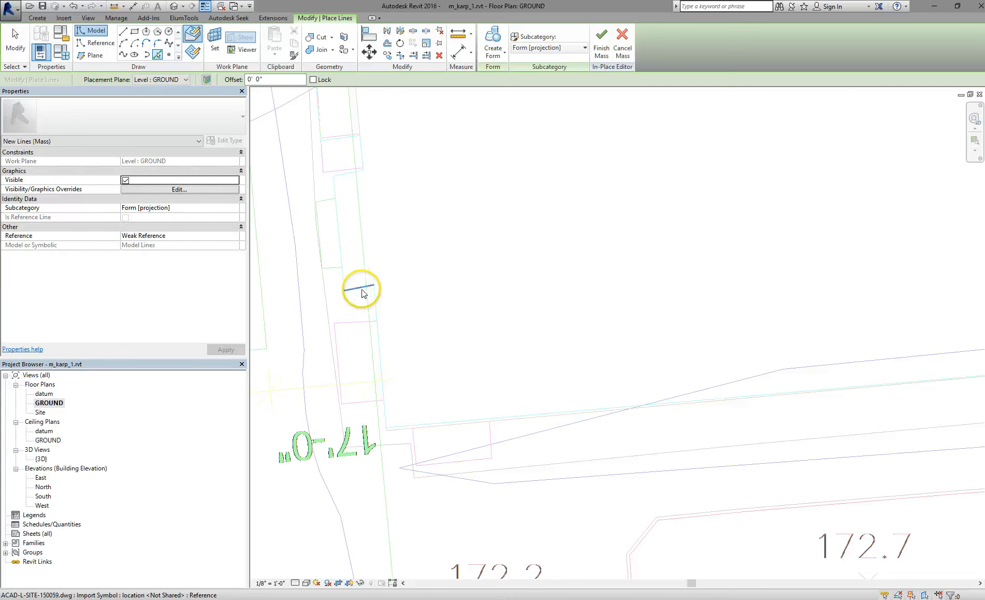
scroll(362, 293, "down", 1)
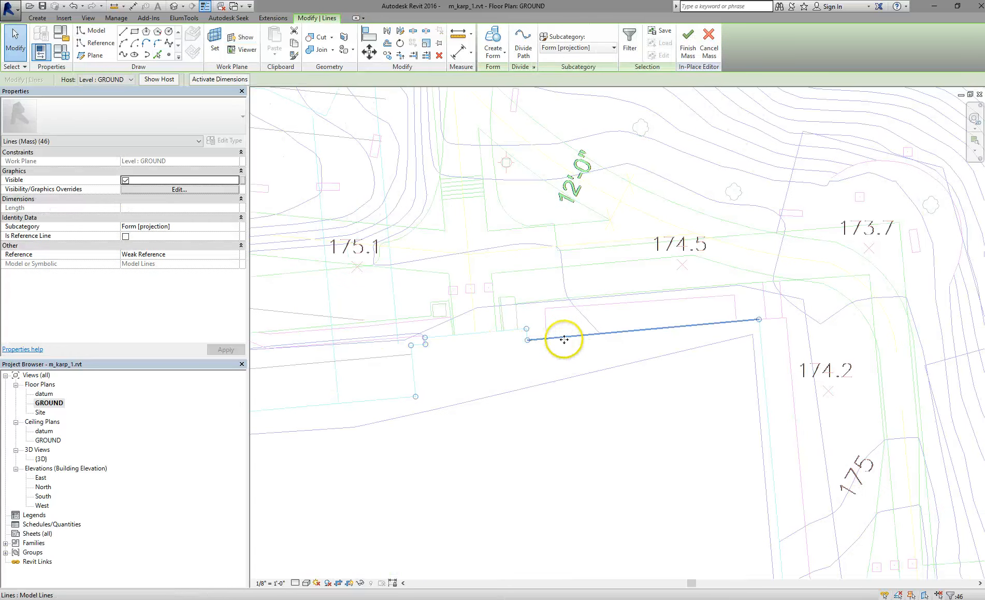
Select the complete chain of building outline lines and create a solid form from it.
key("Tab")
scroll(566, 339, "down", 5)
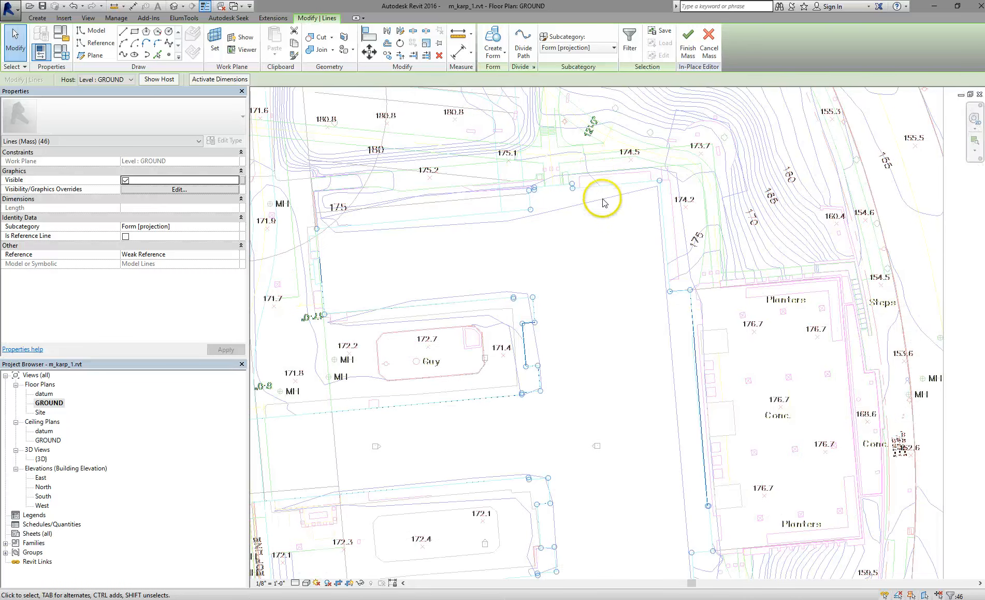
key("Tab")
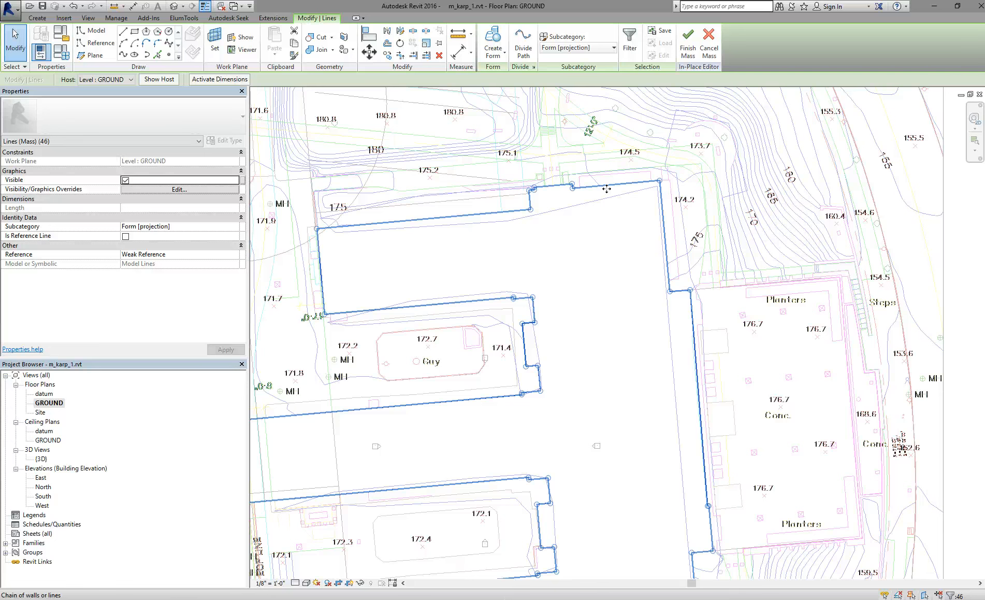
key("Tab")
left_click(595, 191)
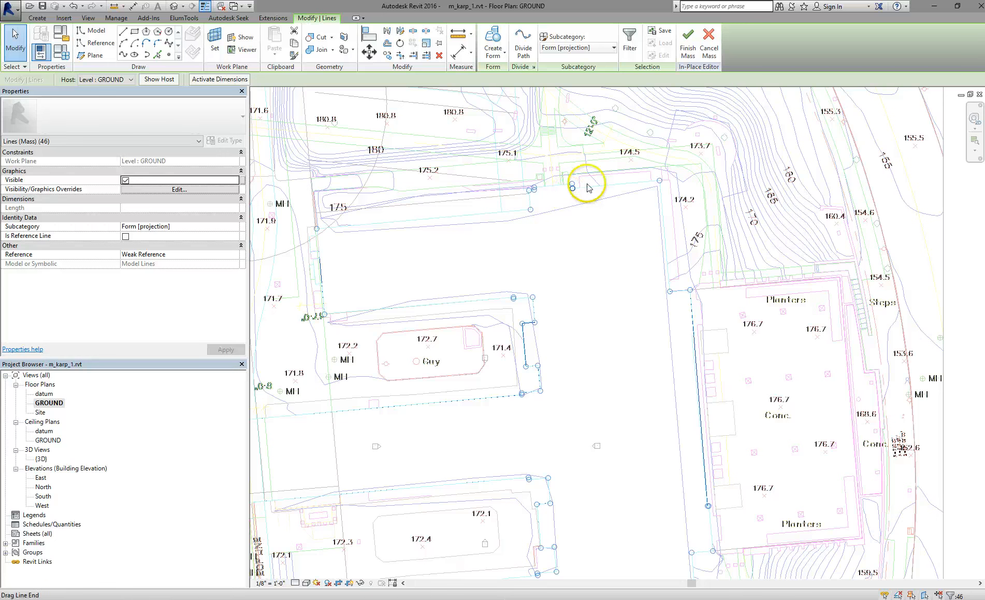
left_click(491, 57)
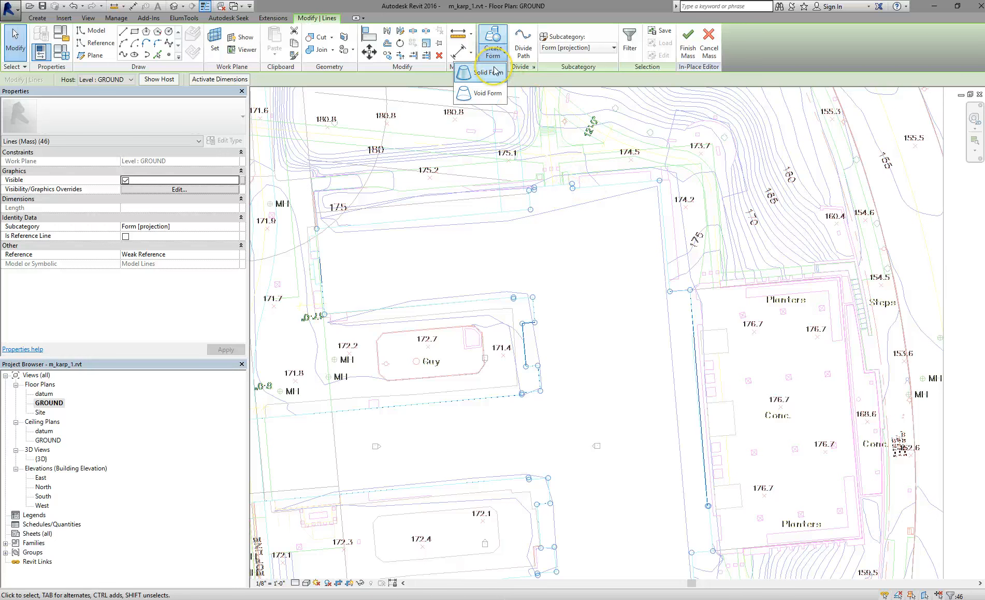
left_click(495, 73)
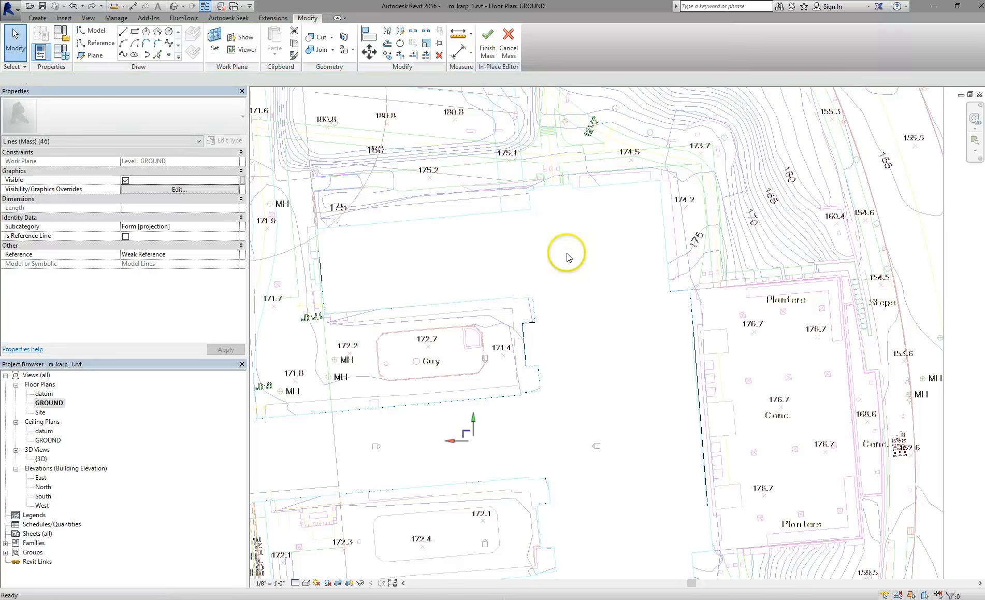
In the 3D view, lower the building form's top face to a height of about 77'-3" and finish the mass.
double_click(41, 459)
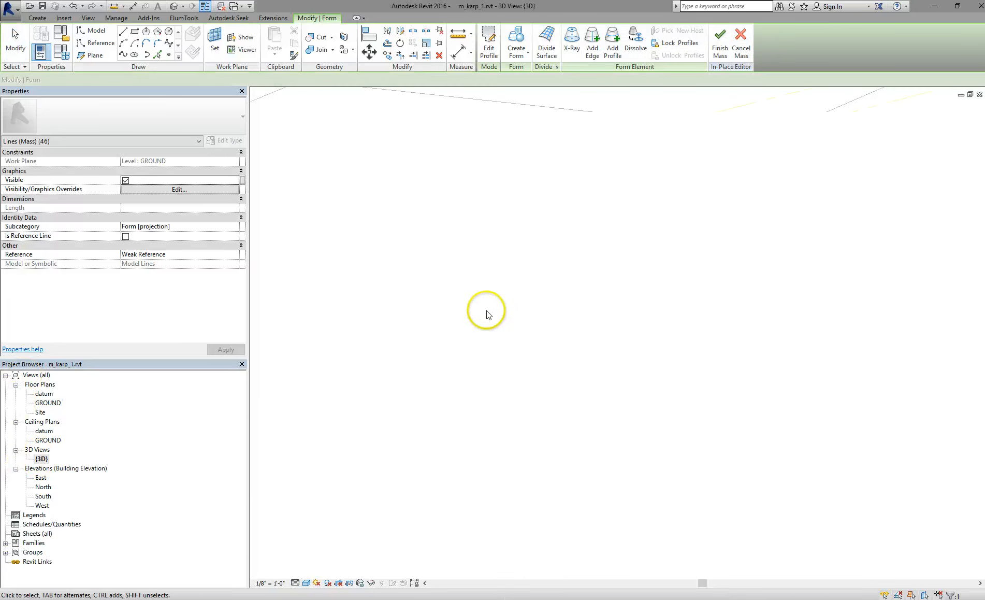
scroll(559, 282, "up", 2)
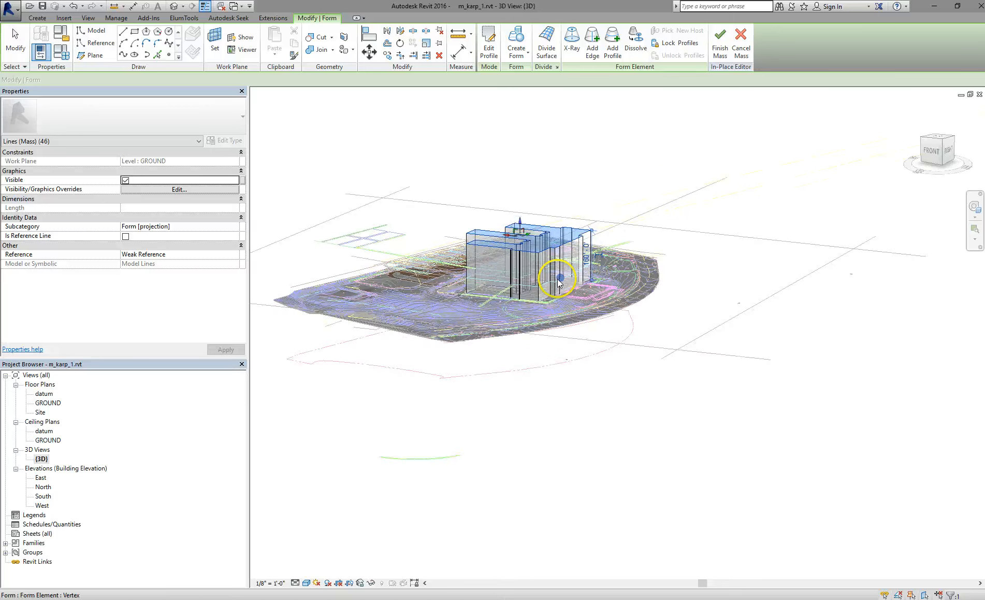
scroll(566, 290, "up", 2)
middle_click_drag(543, 314, 525, 334, "shift")
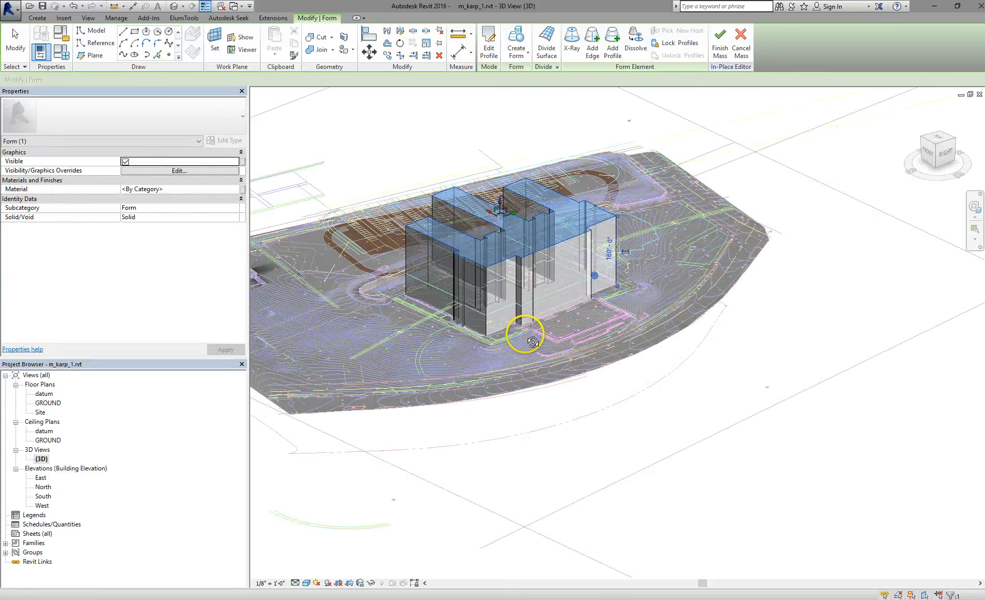
scroll(528, 236, "up", 2)
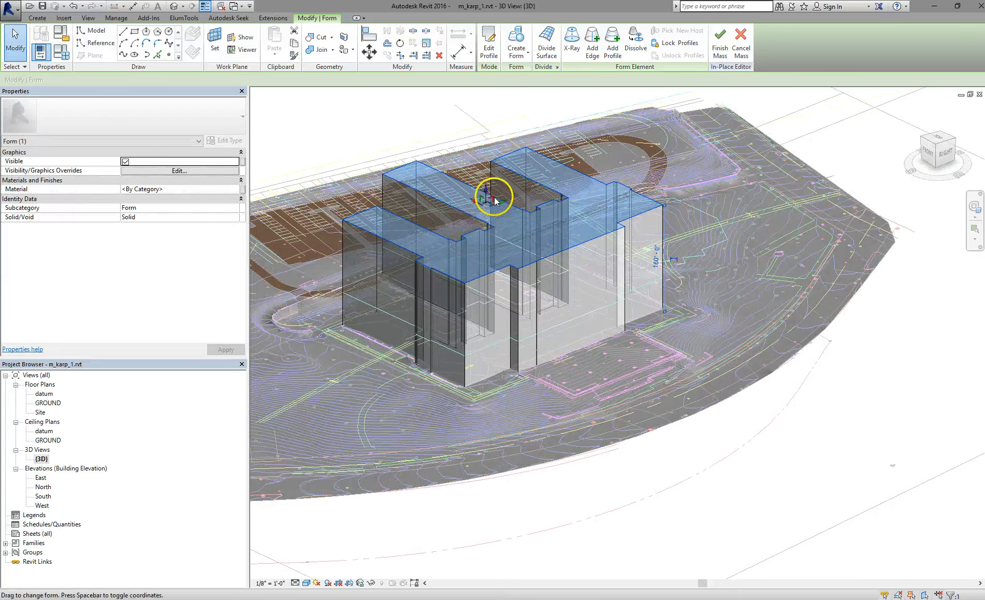
scroll(491, 201, "up", 3)
left_click_drag(482, 199, 482, 291)
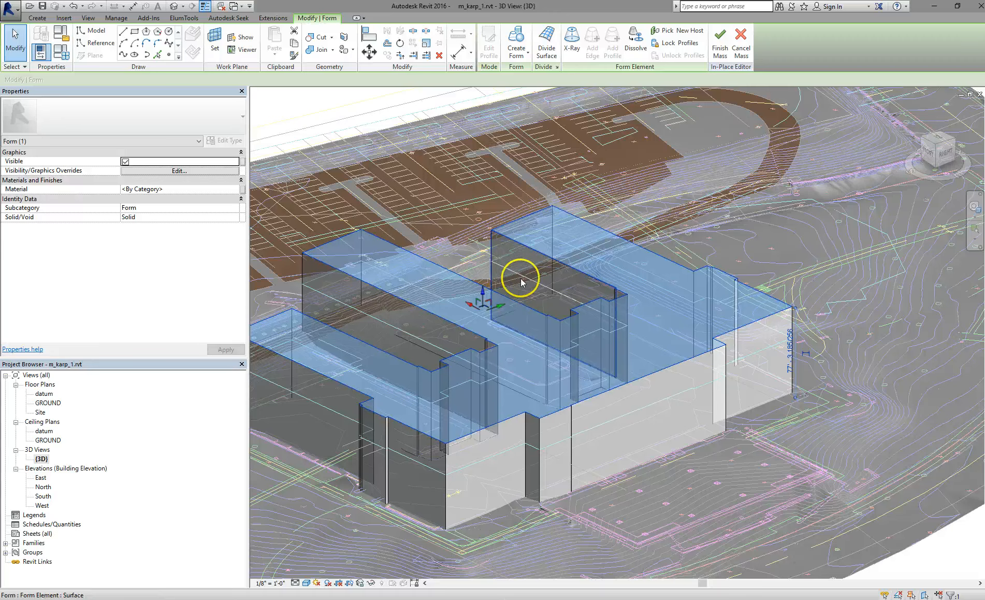
scroll(530, 284, "down", 2)
key("Escape")
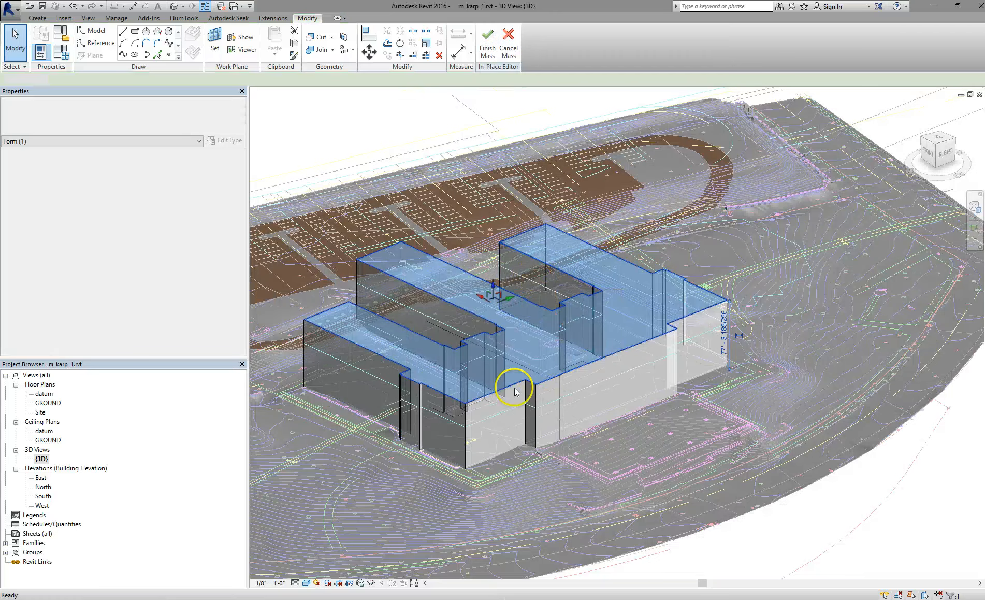
left_click(360, 152)
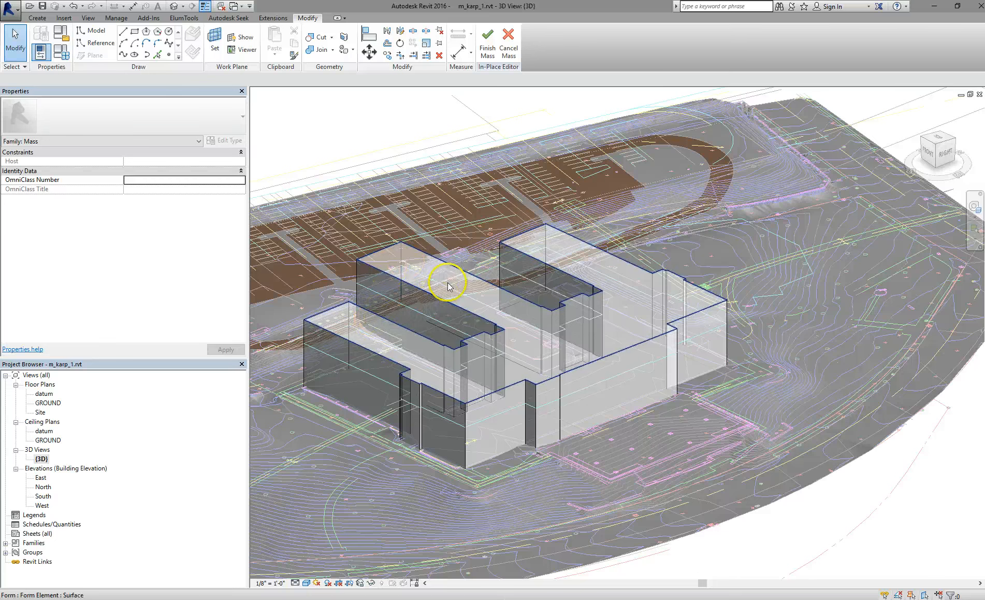
left_click(488, 41)
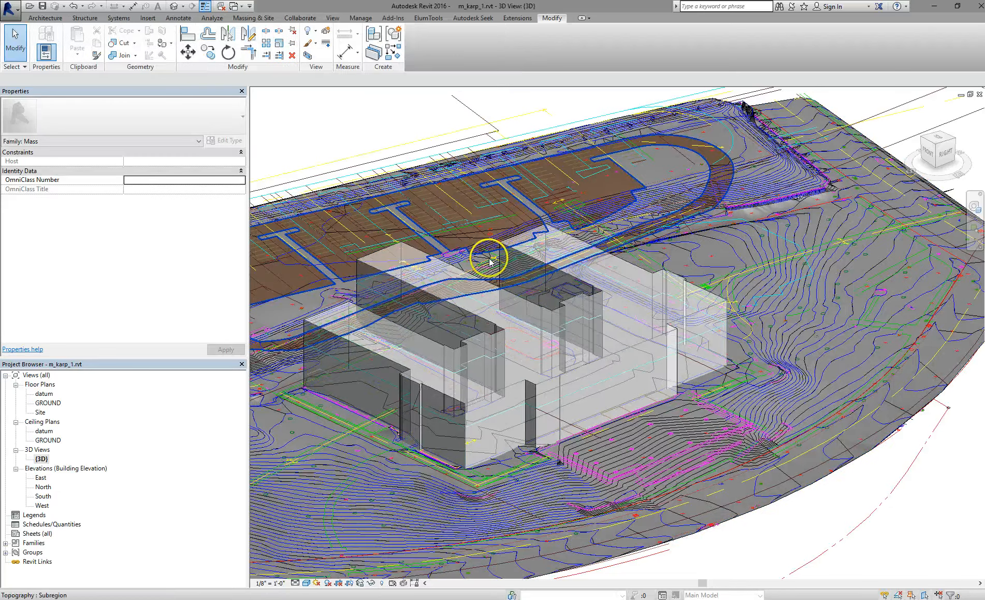
middle_click_drag(451, 391, 398, 322, "shift")
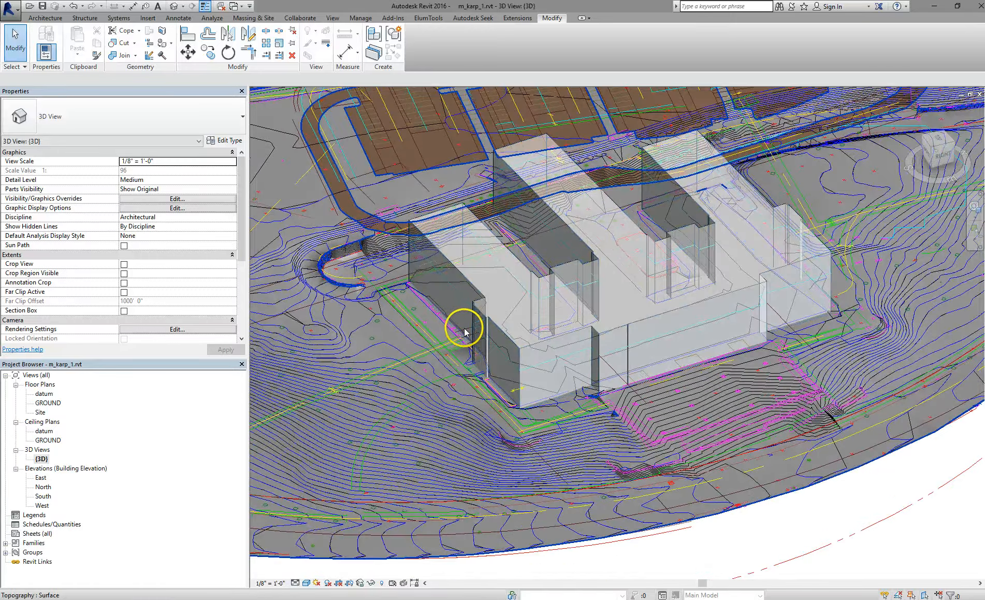
middle_click_drag(473, 303, 459, 288, "shift")
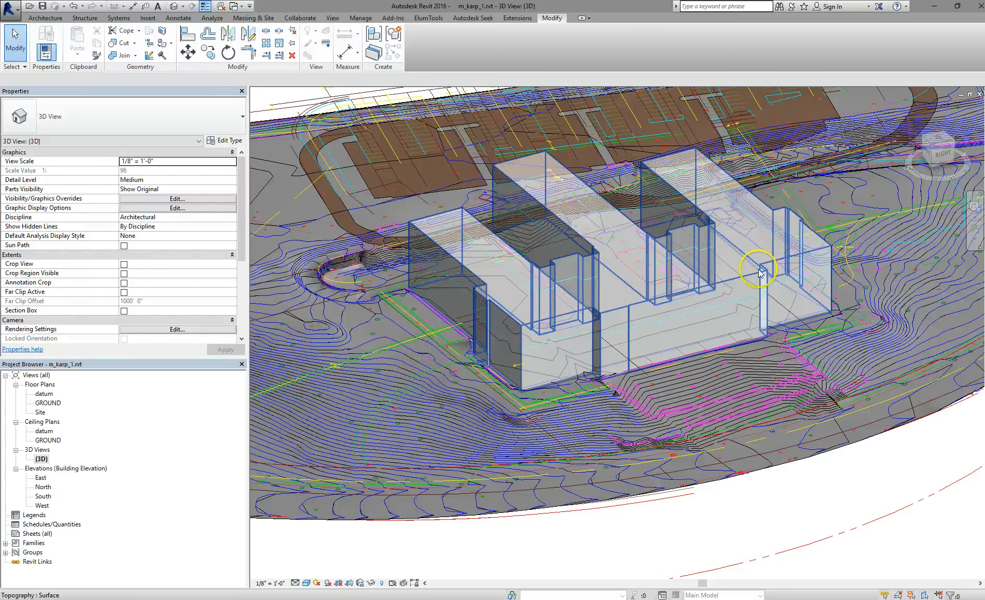
middle_click_drag(446, 244, 492, 294, "shift")
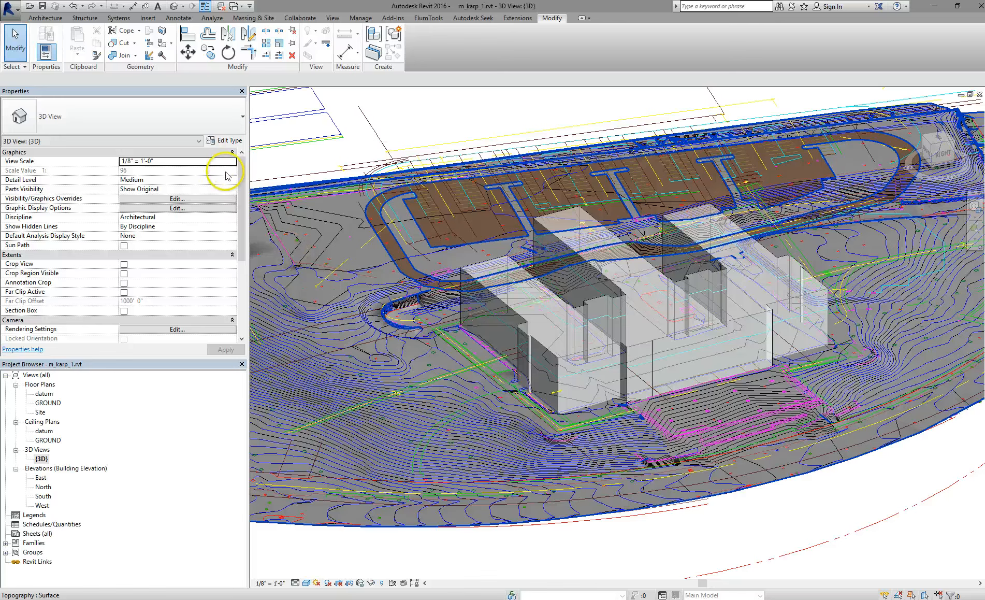
left_click(45, 18)
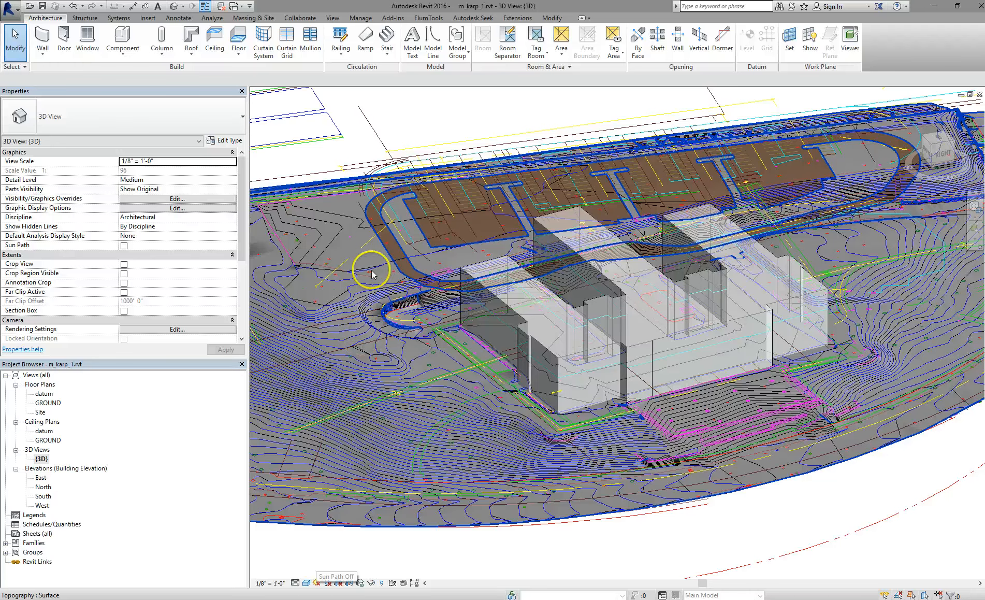
Set the view's sun settings to a Single Day study based on the Summer Solstice Solar Study preset.
left_click(316, 582)
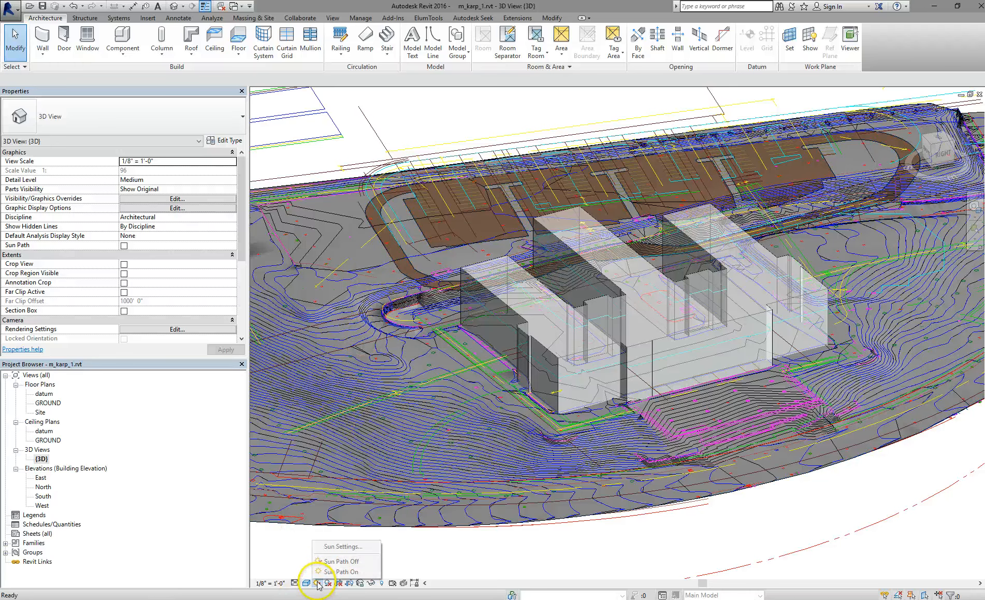
left_click(340, 546)
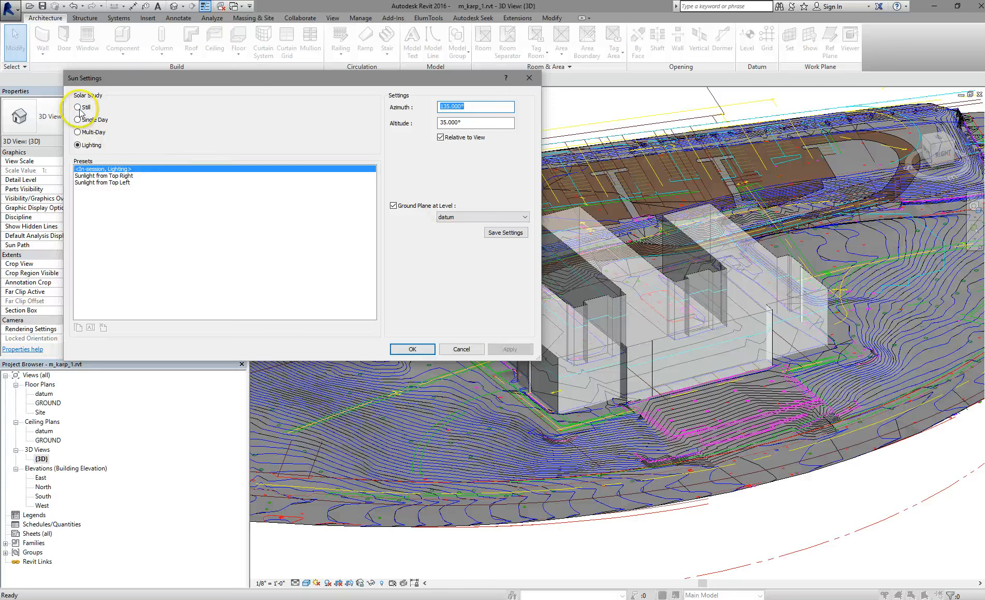
left_click(93, 121)
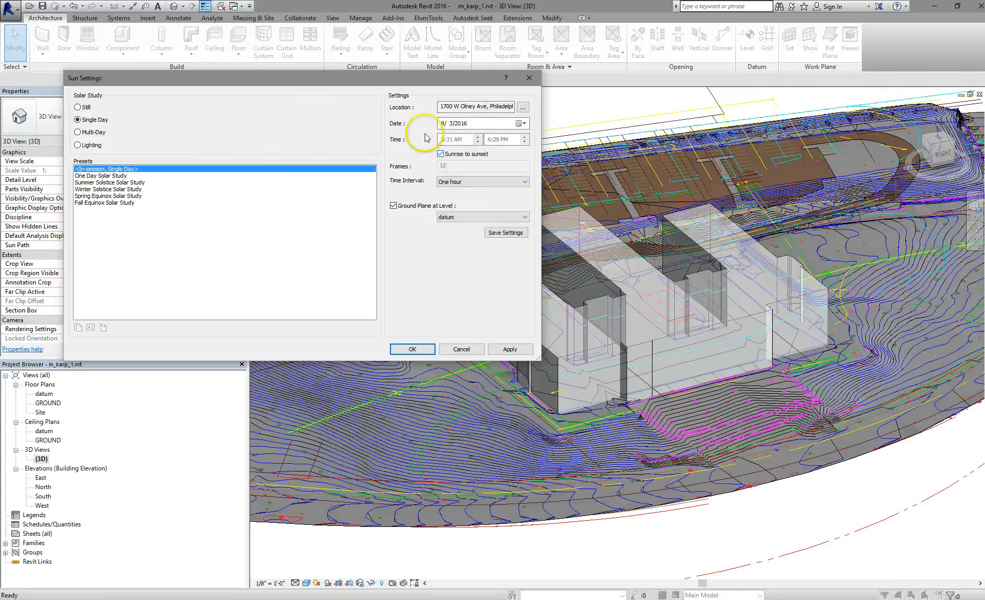
left_click(144, 182)
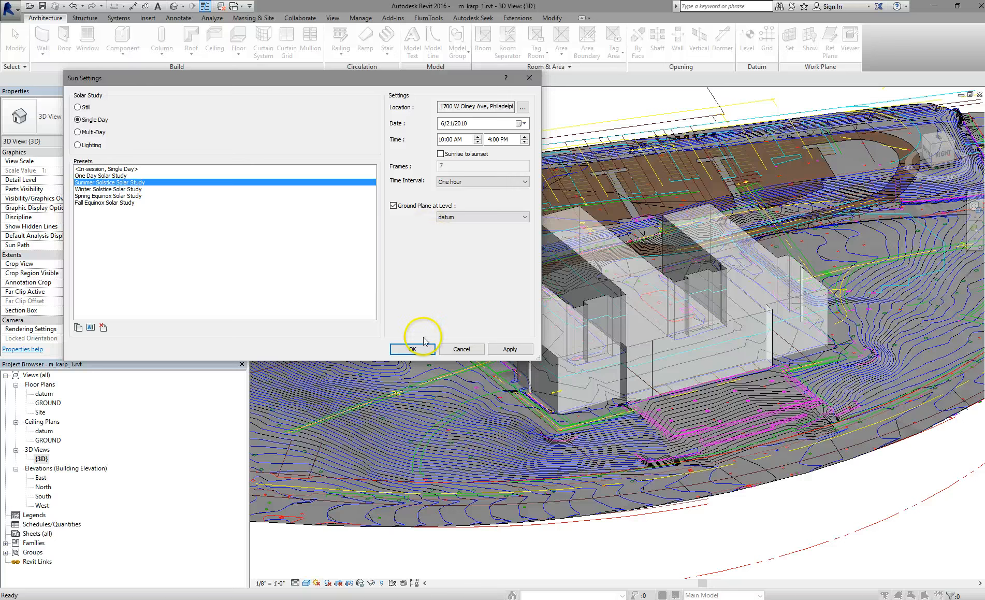
Set the solar study's ground plane to level GROUND, running from sunrise to sunset at 15-minute intervals.
left_click(457, 217)
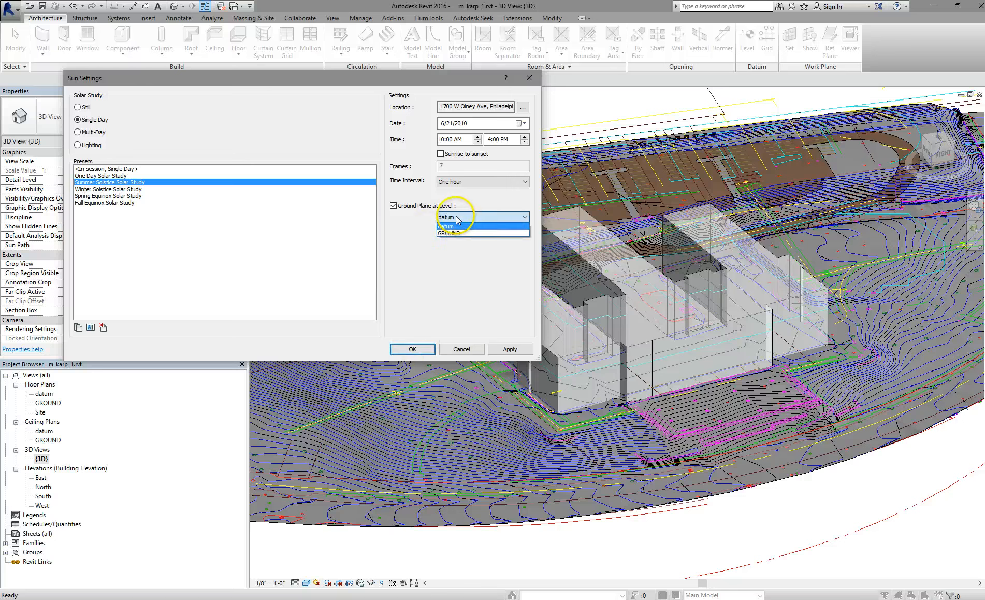
left_click(469, 233)
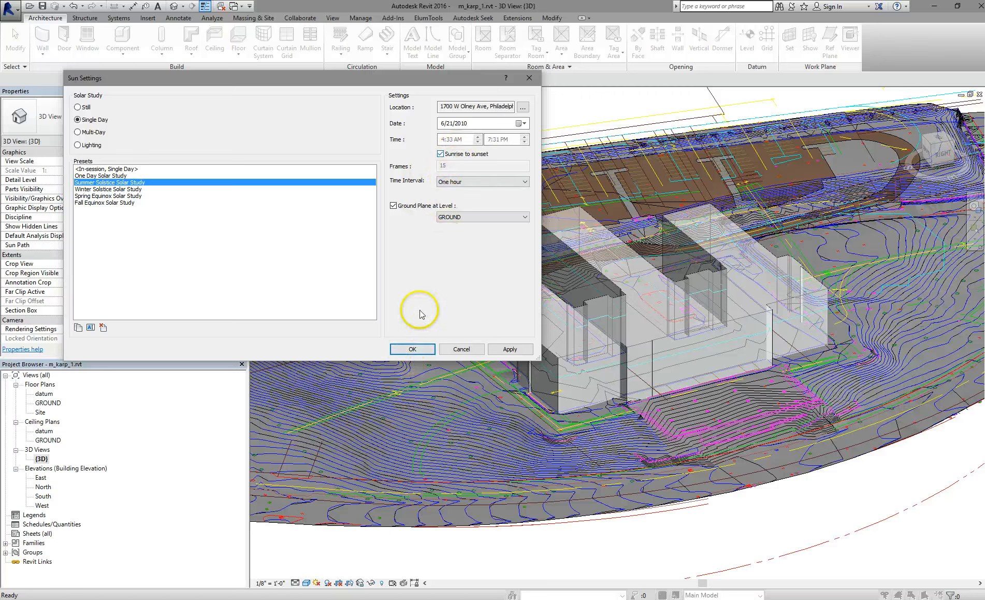
left_click(458, 182)
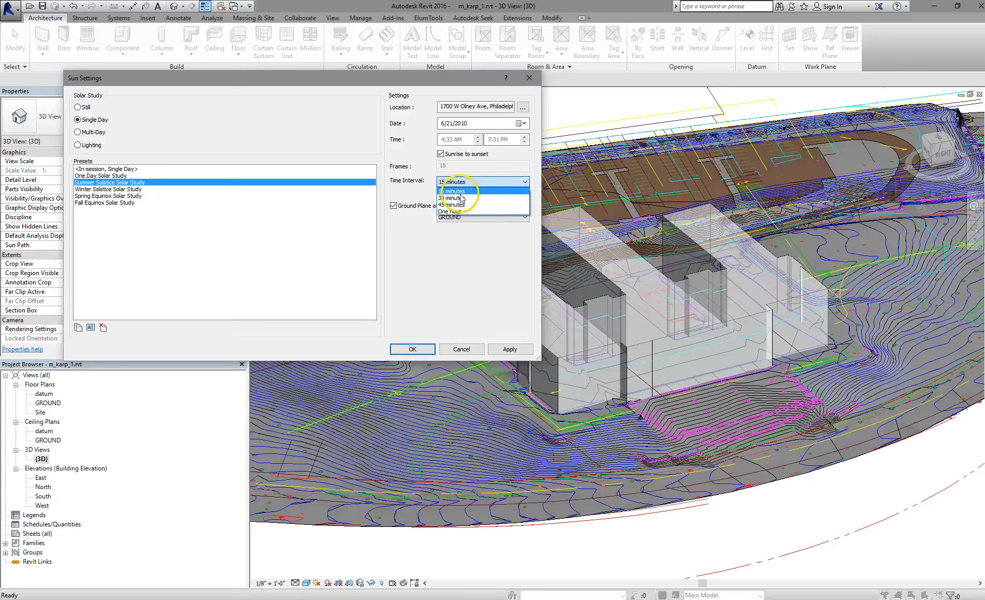
left_click(454, 191)
left_click(413, 349)
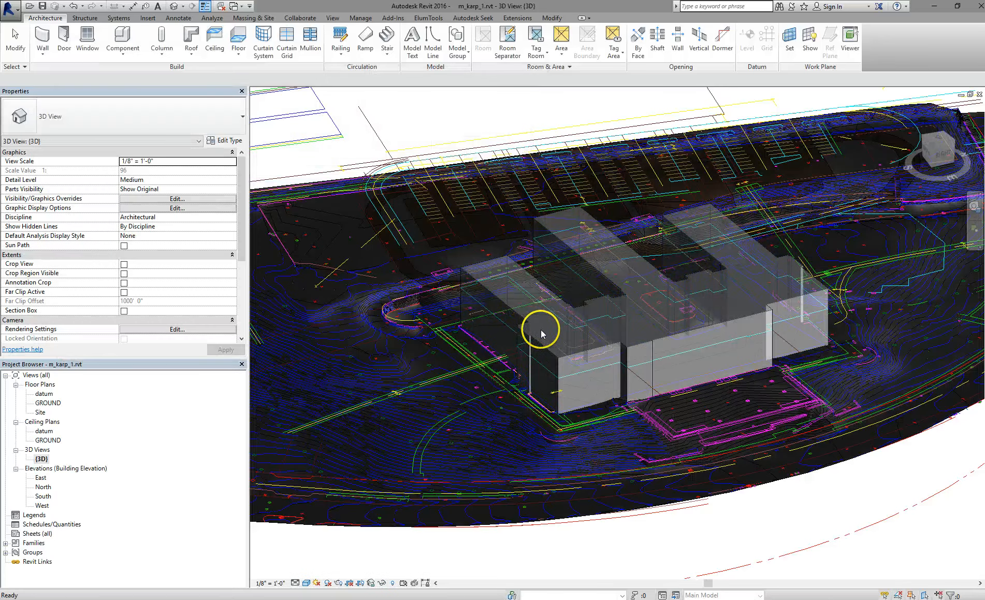
Turn on the sun path in the 3D view and inspect the full compass ring around the site.
left_click(315, 583)
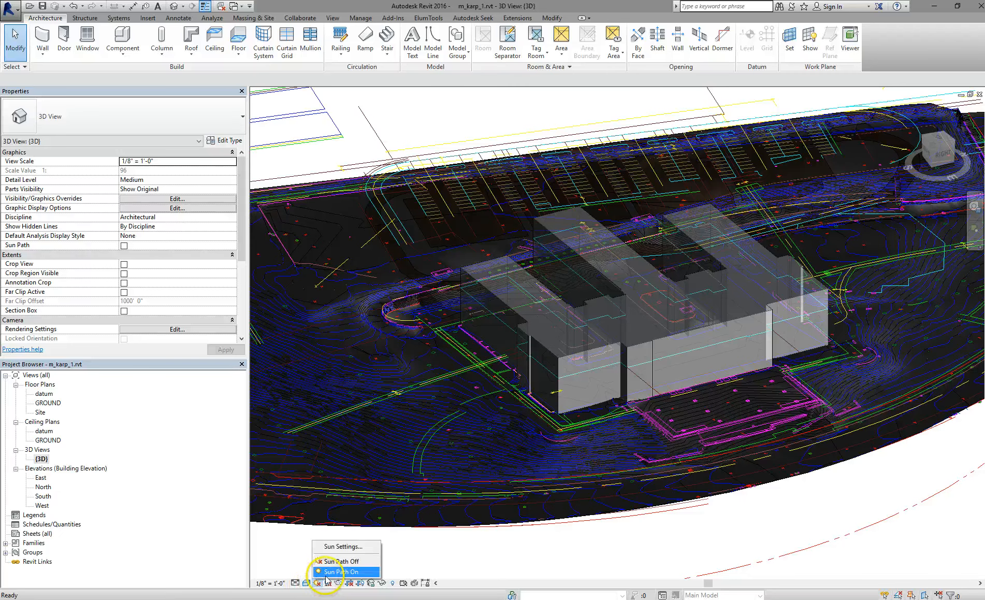
left_click(328, 571)
scroll(559, 360, "down", 5)
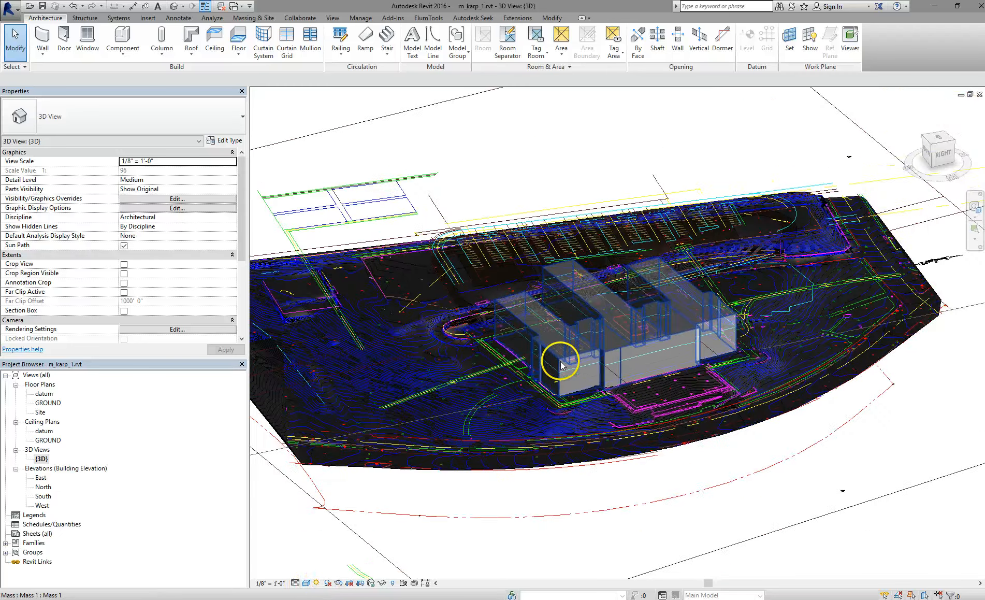
scroll(576, 369, "down", 5)
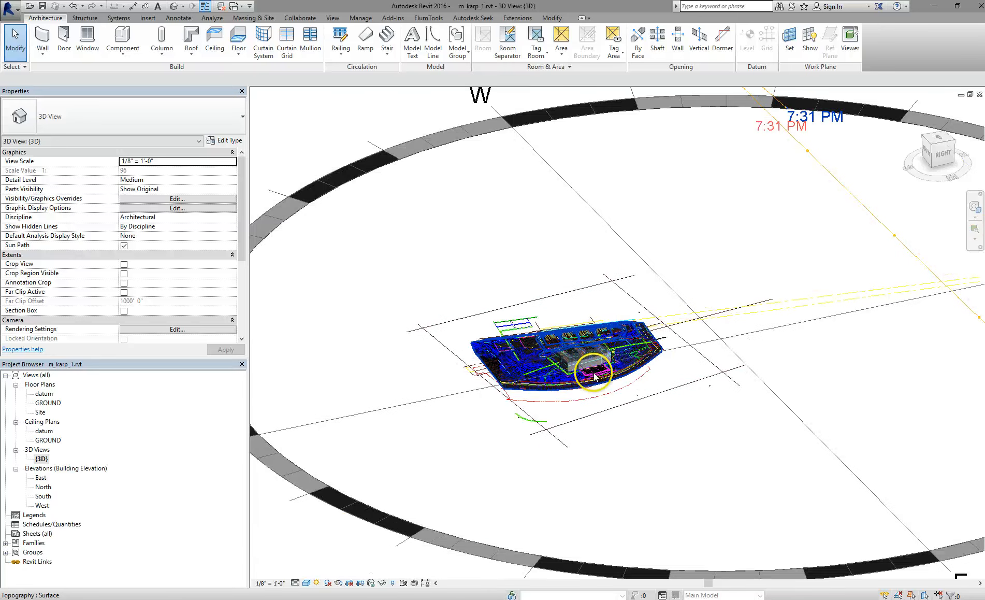
middle_click_drag(587, 369, 716, 396, "shift")
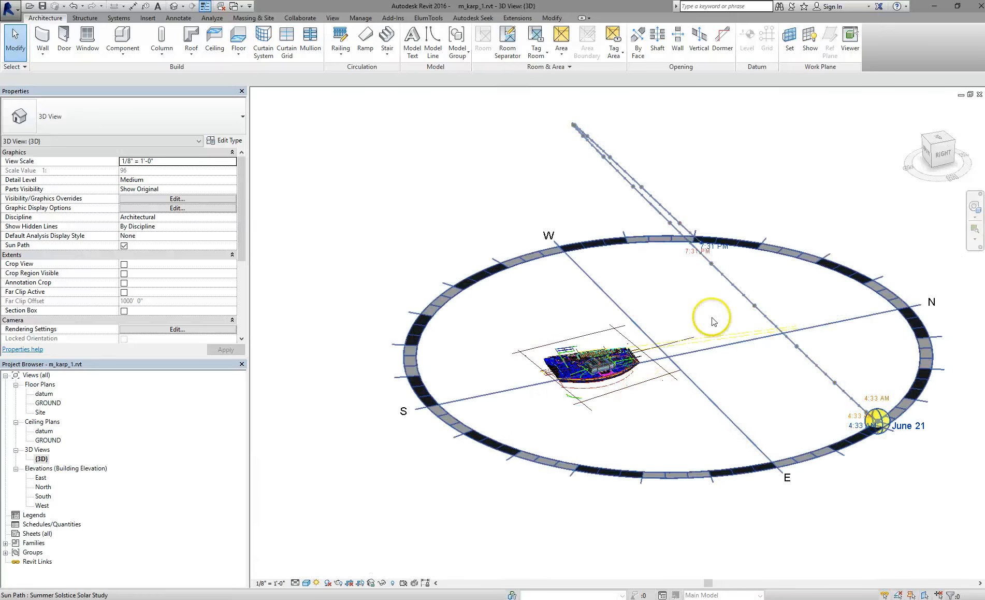
scroll(606, 364, "up", 3)
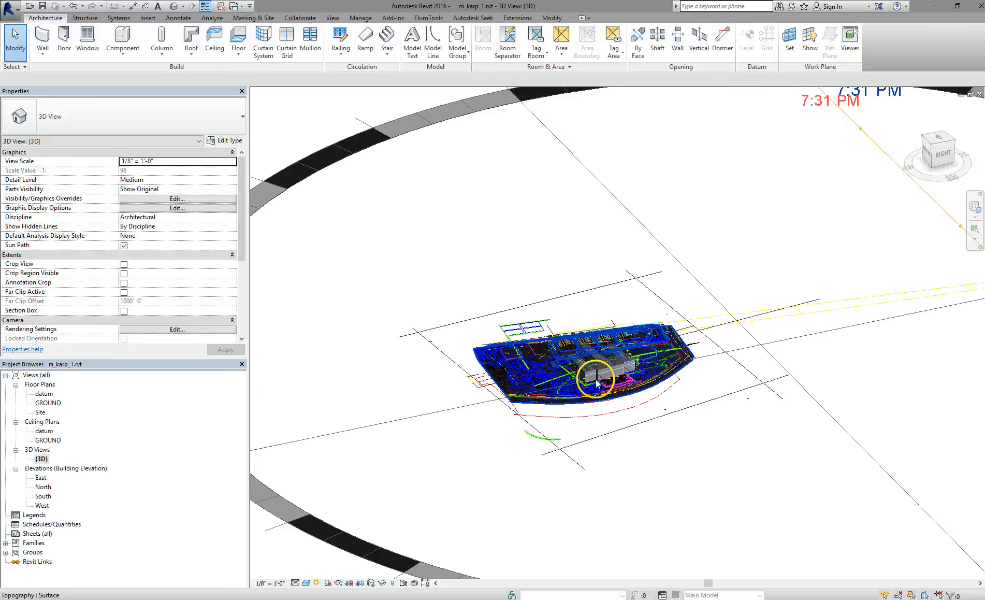
scroll(605, 378, "down", 2)
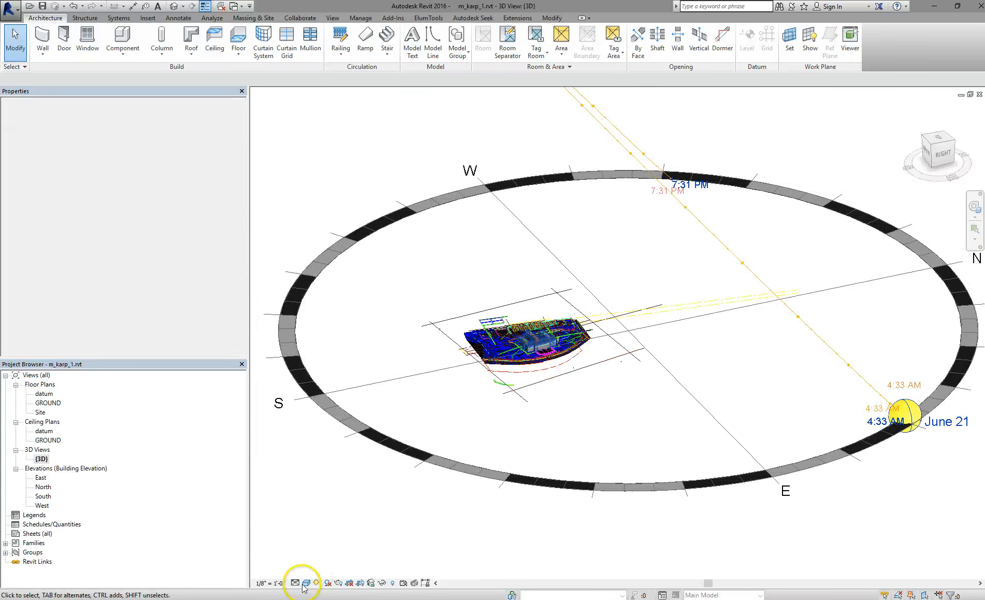
Check the sun settings, turn on shadows in the 3D view and start the solar study preview.
left_click(316, 582)
left_click(342, 546)
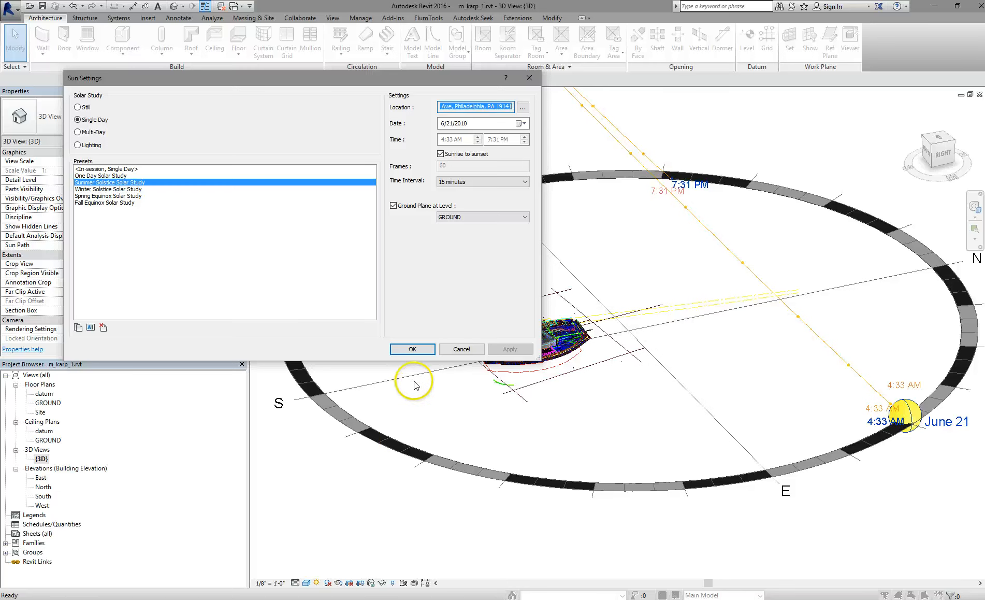
left_click(412, 348)
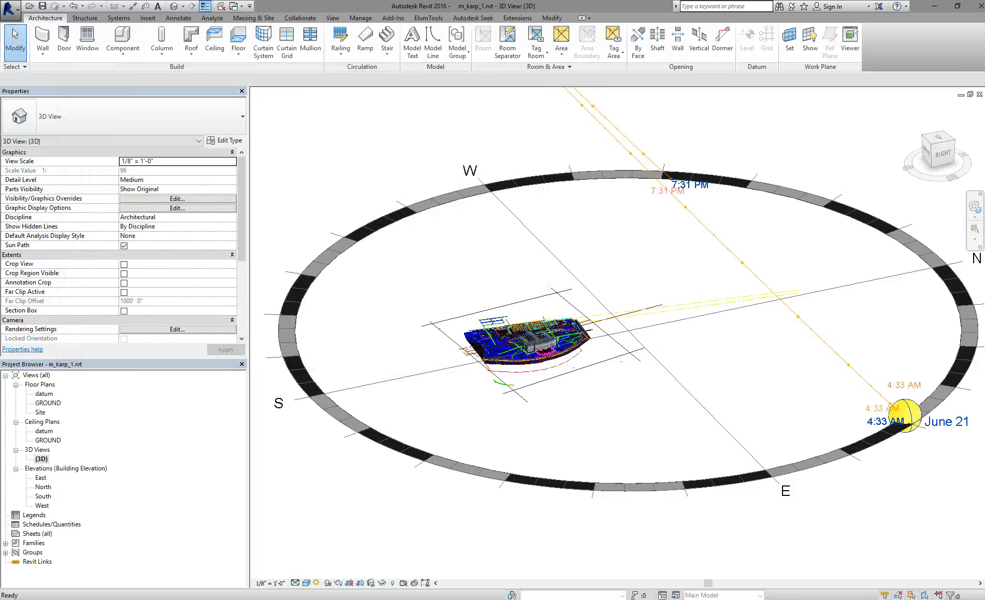
left_click(327, 582)
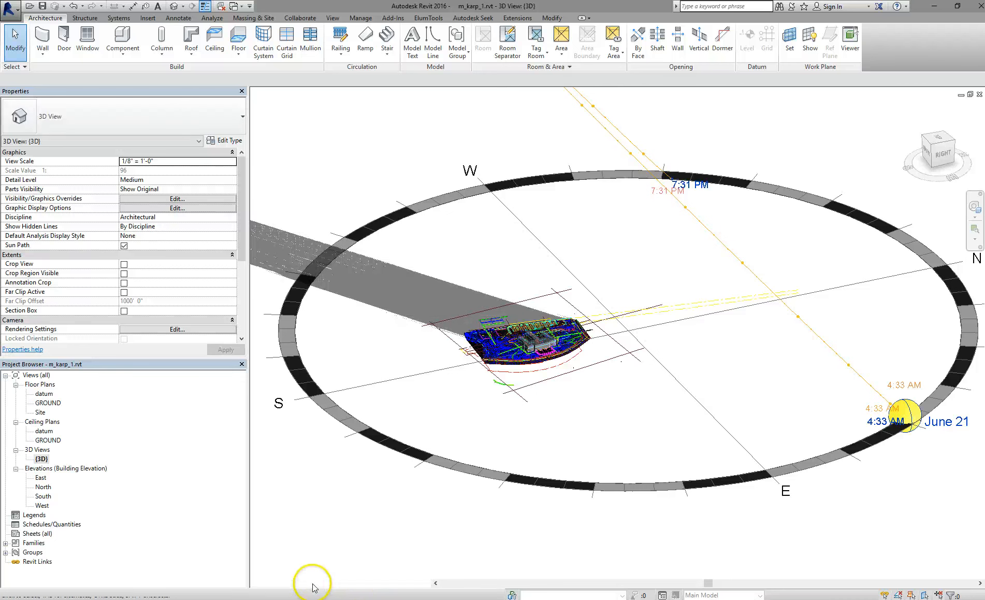
left_click(316, 583)
left_click(337, 572)
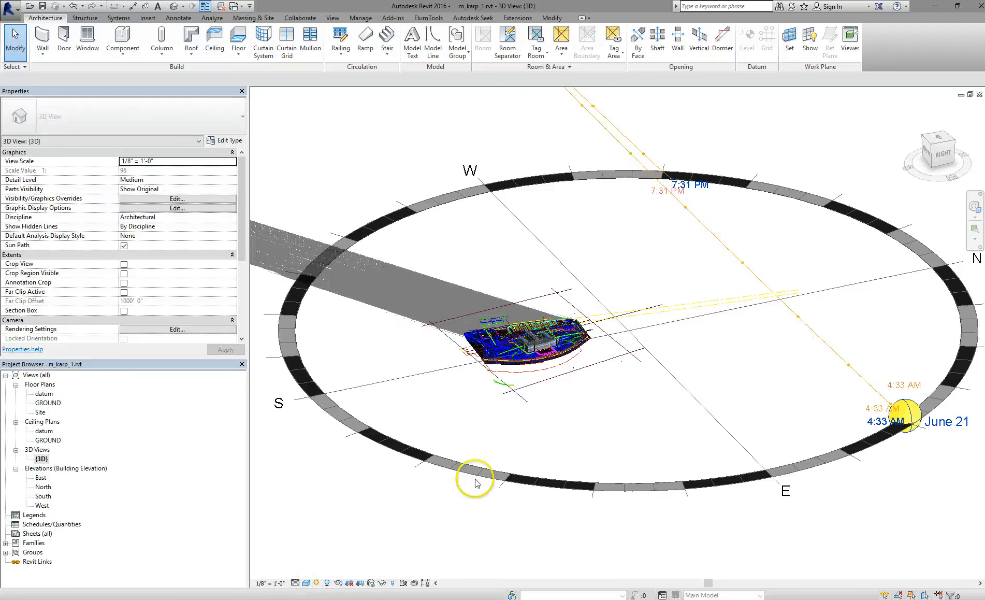
Turn the shadows off and back on to compare the shading around the building mass.
scroll(464, 332, "up", 1)
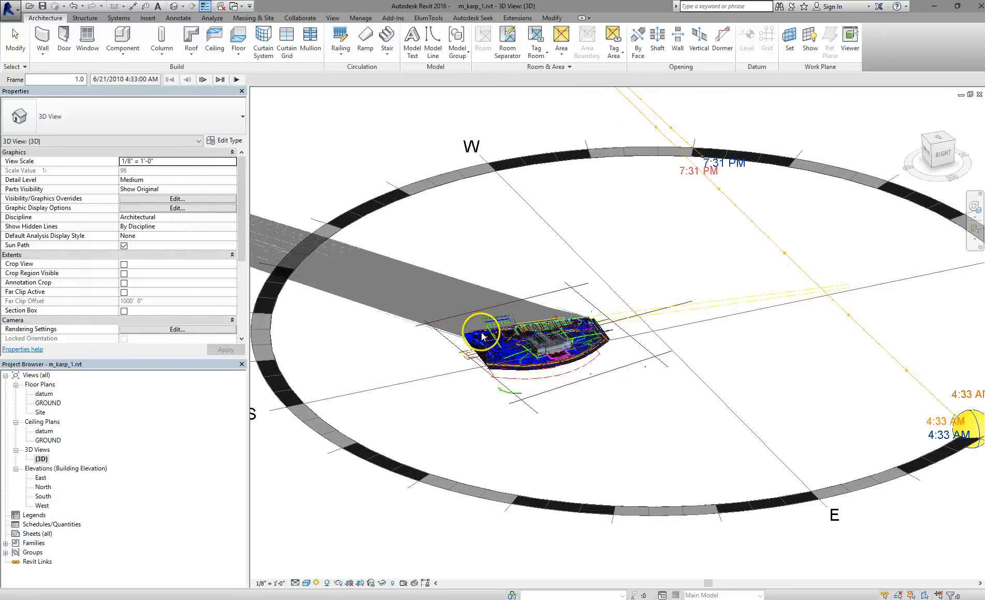
scroll(568, 358, "up", 4)
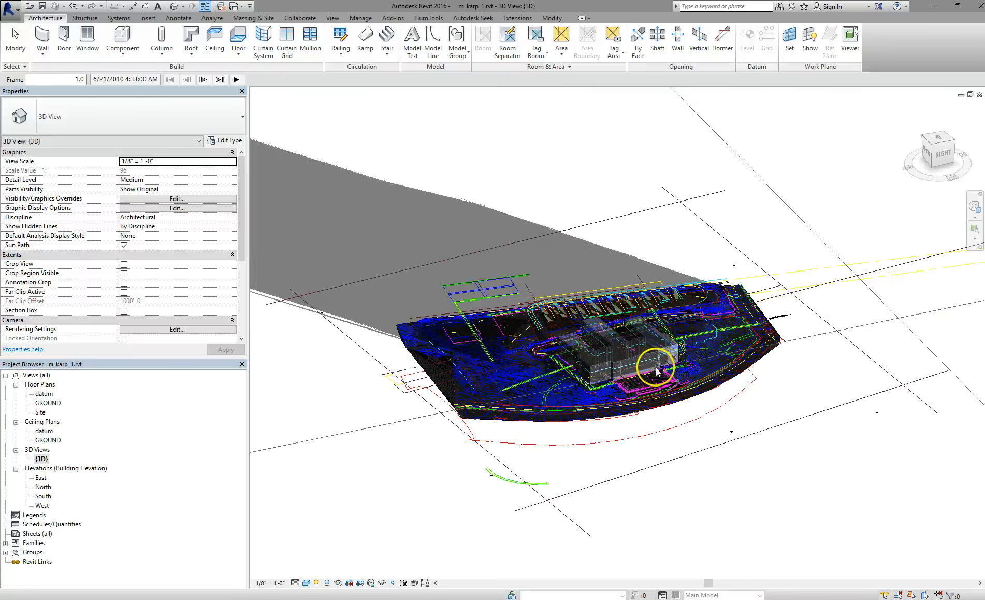
scroll(658, 366, "up", 4)
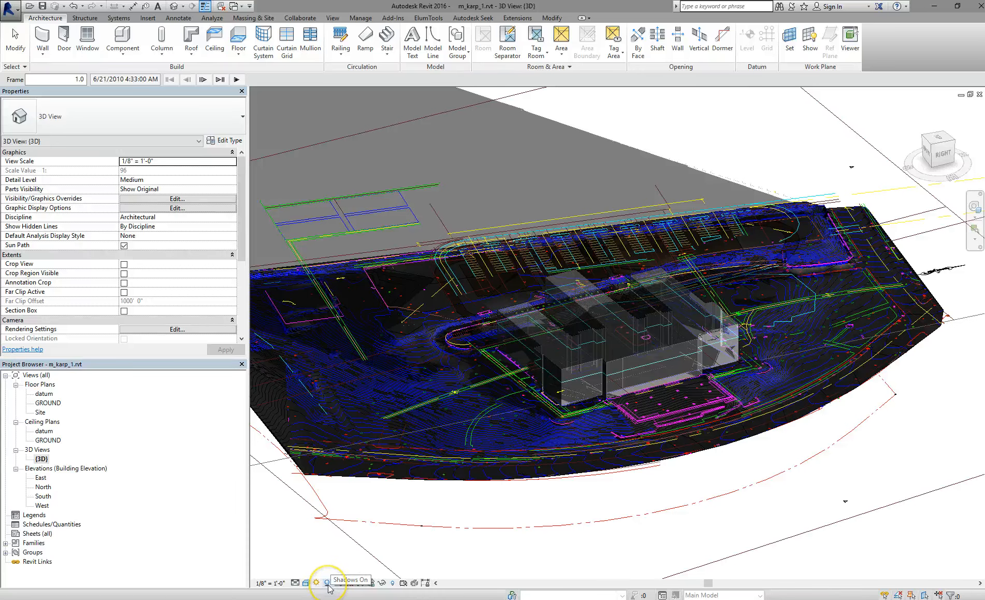
left_click(327, 584)
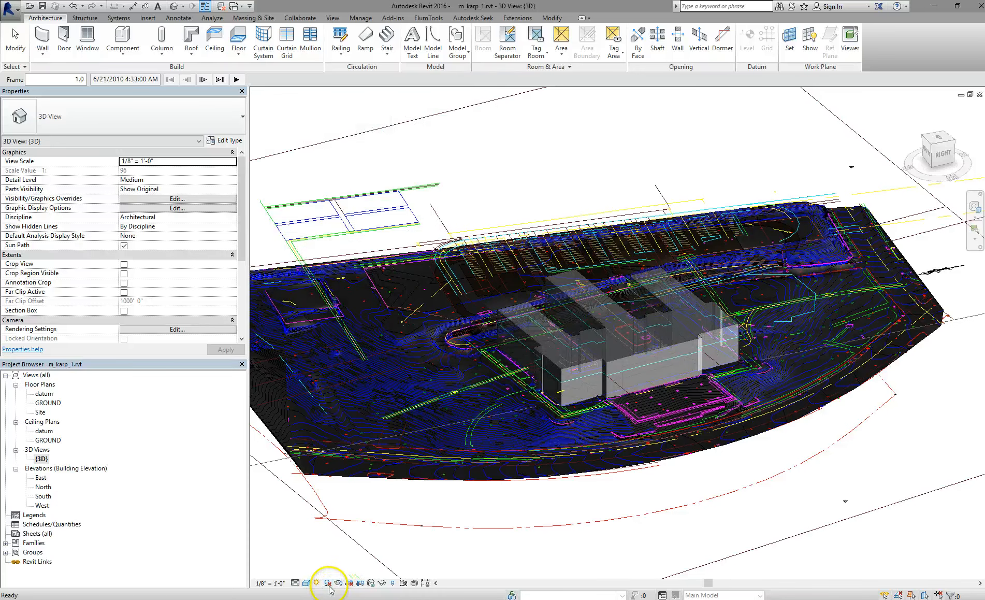
left_click(330, 586)
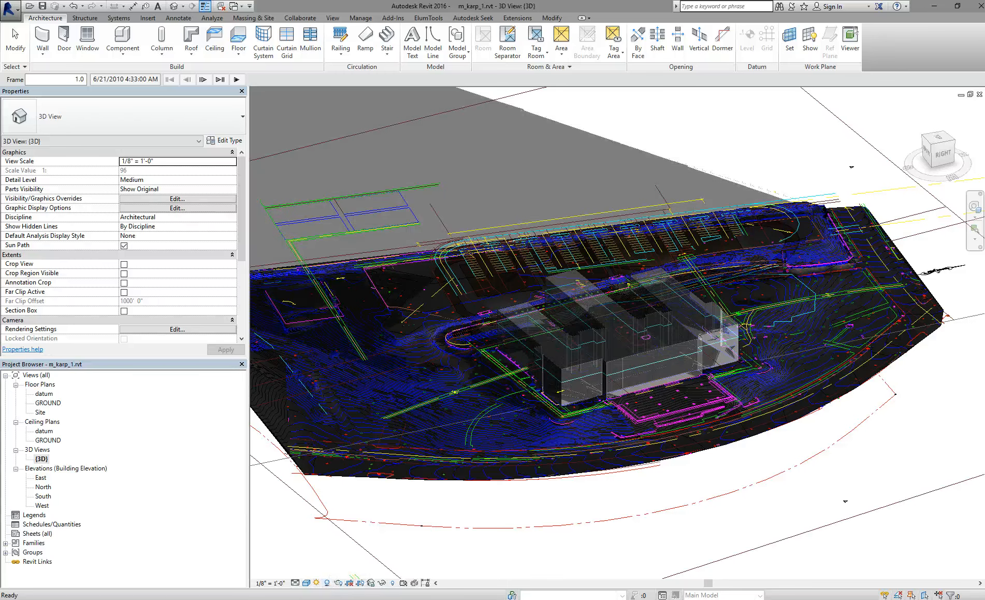
Preview the solar study again and play its animation from frame 1.
left_click(317, 584)
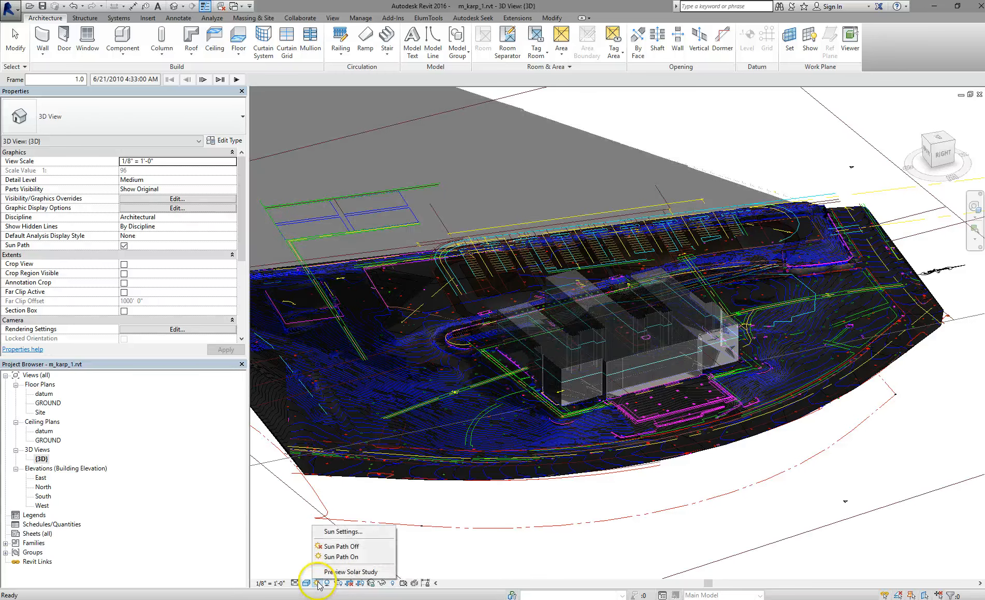
left_click(342, 572)
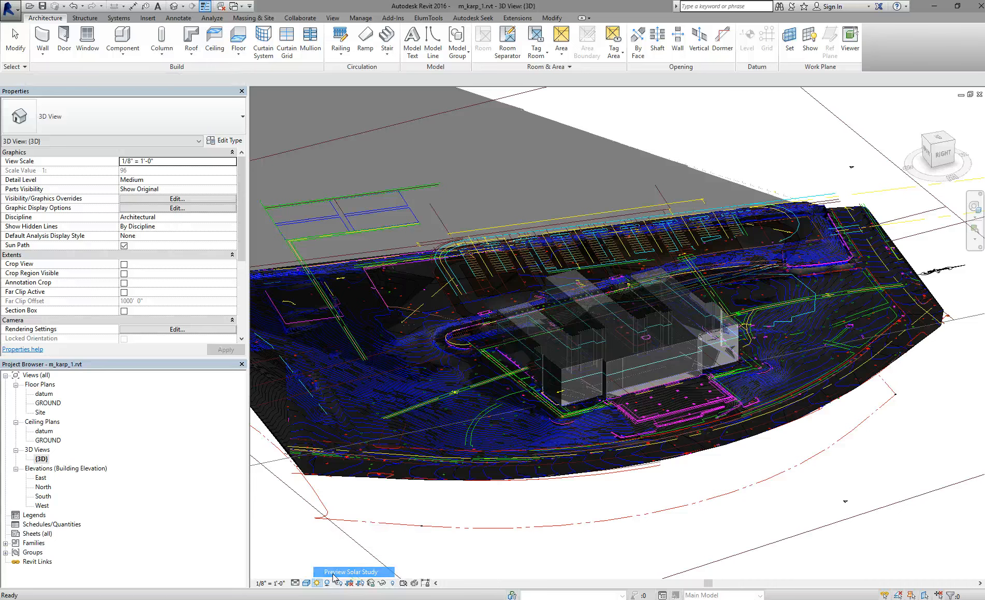
left_click(73, 83)
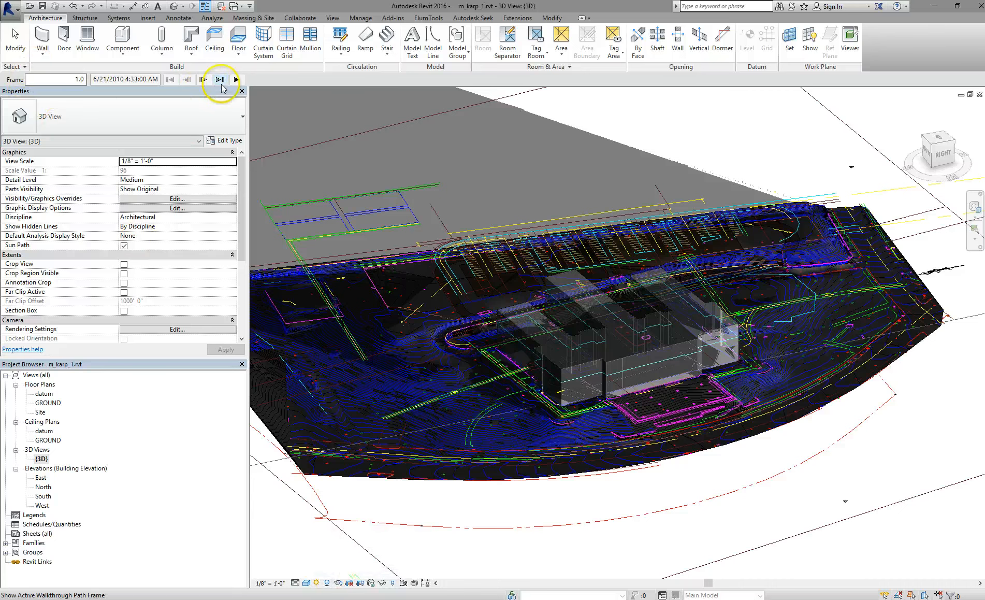
left_click(236, 80)
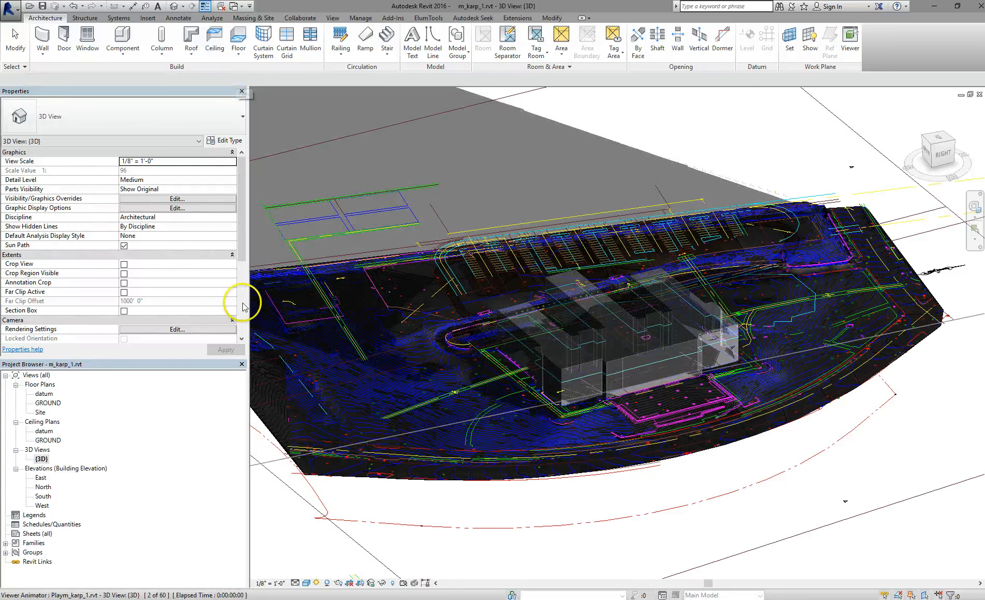
left_click(299, 591)
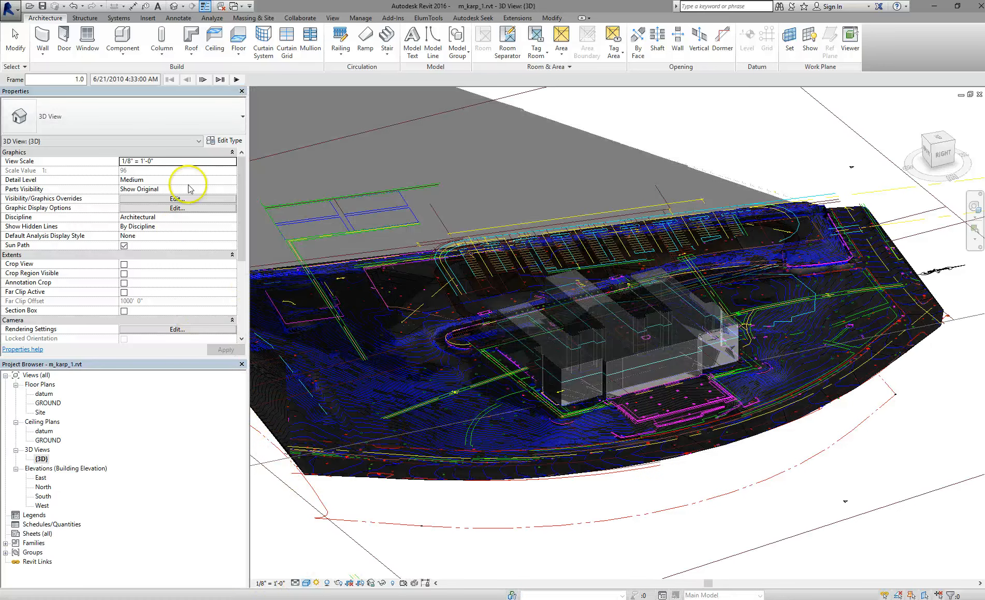
Display the 3D view in an unshaded line style and turn off its shadows.
left_click(640, 369)
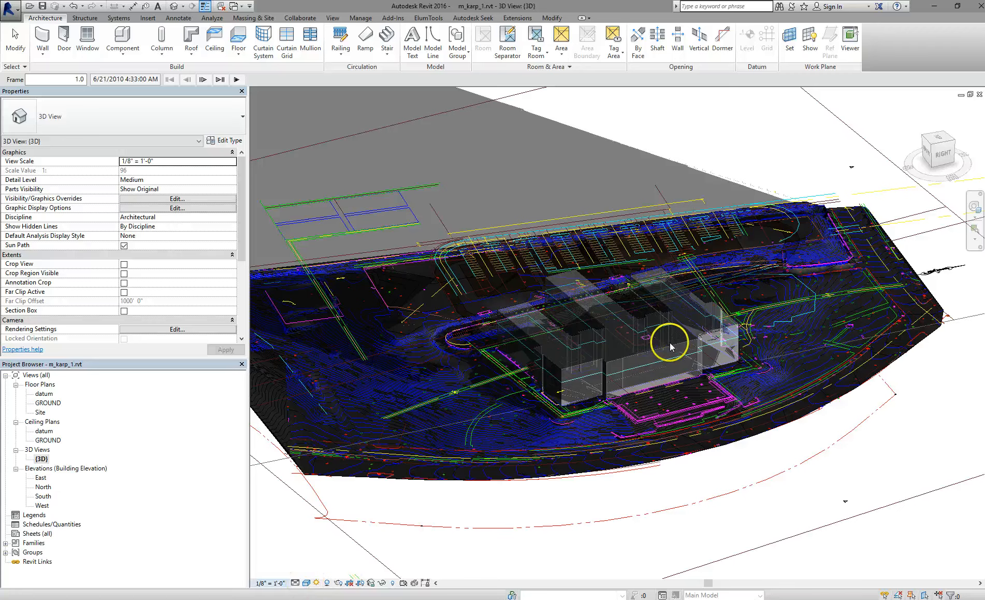
scroll(736, 331, "up", 3)
scroll(744, 334, "up", 2)
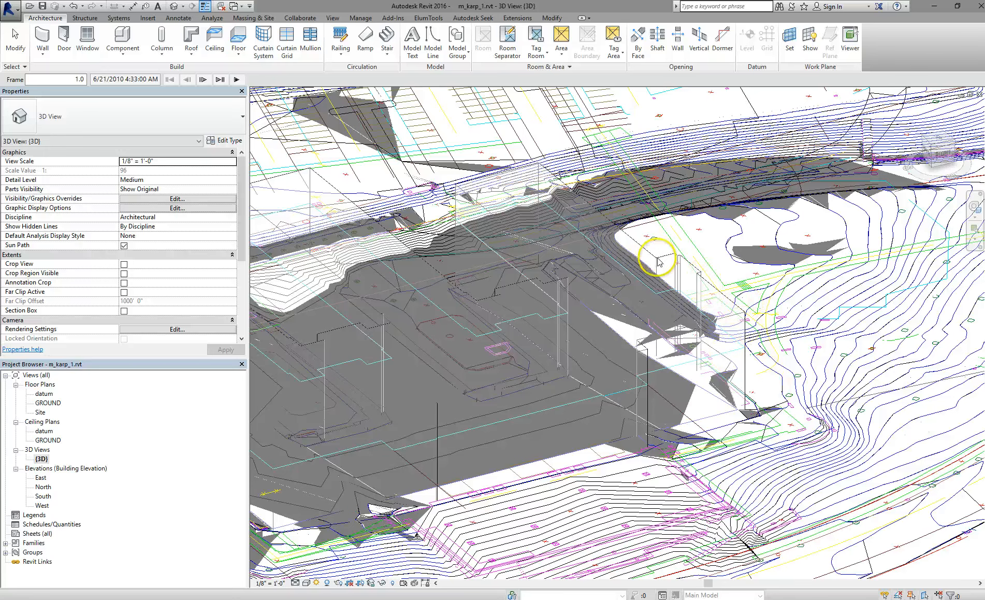
scroll(338, 550, "down", 3)
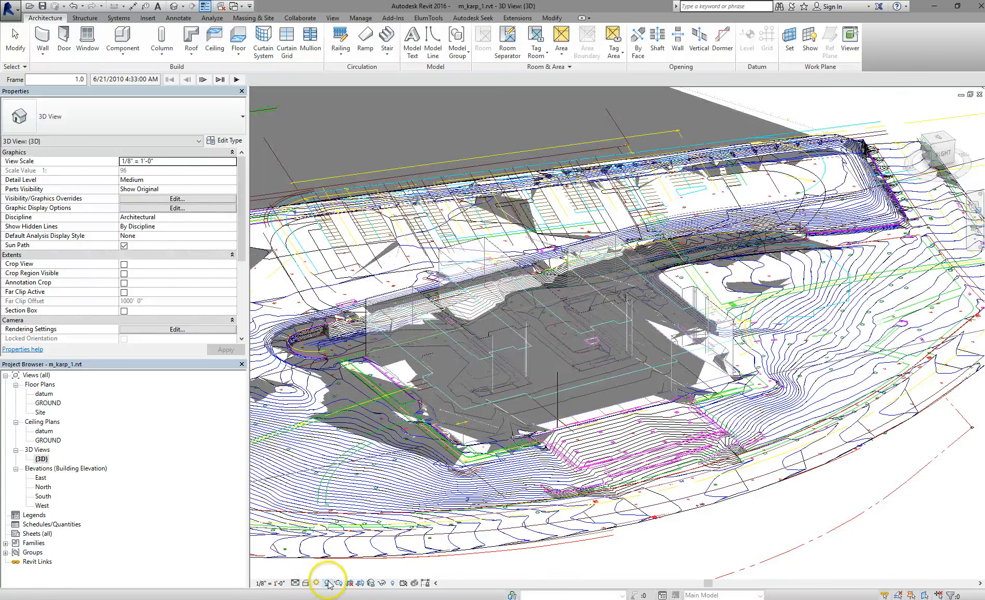
left_click(328, 583)
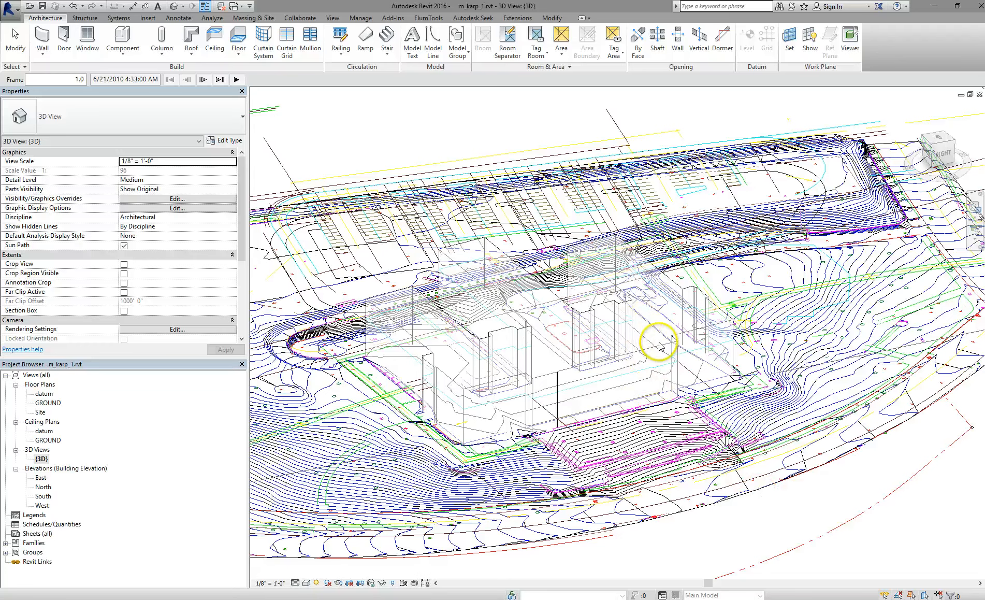
scroll(665, 351, "down", 4)
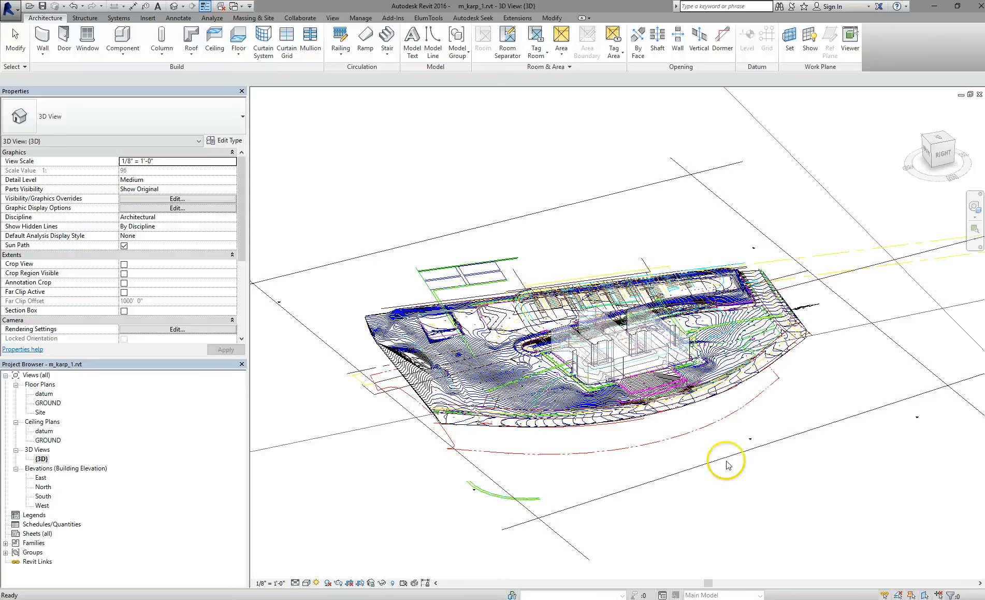
left_click(587, 357)
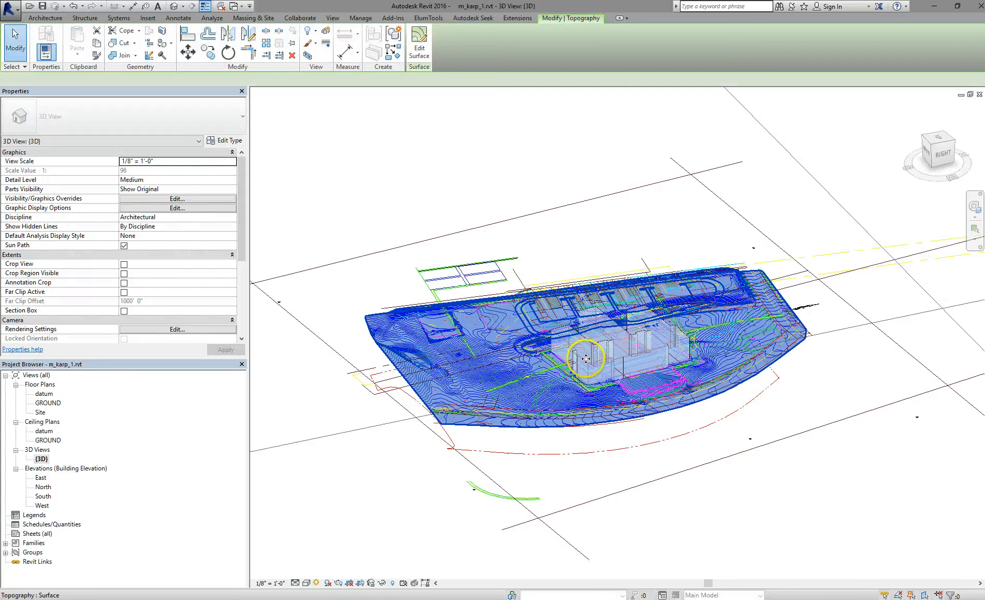
left_click(424, 160)
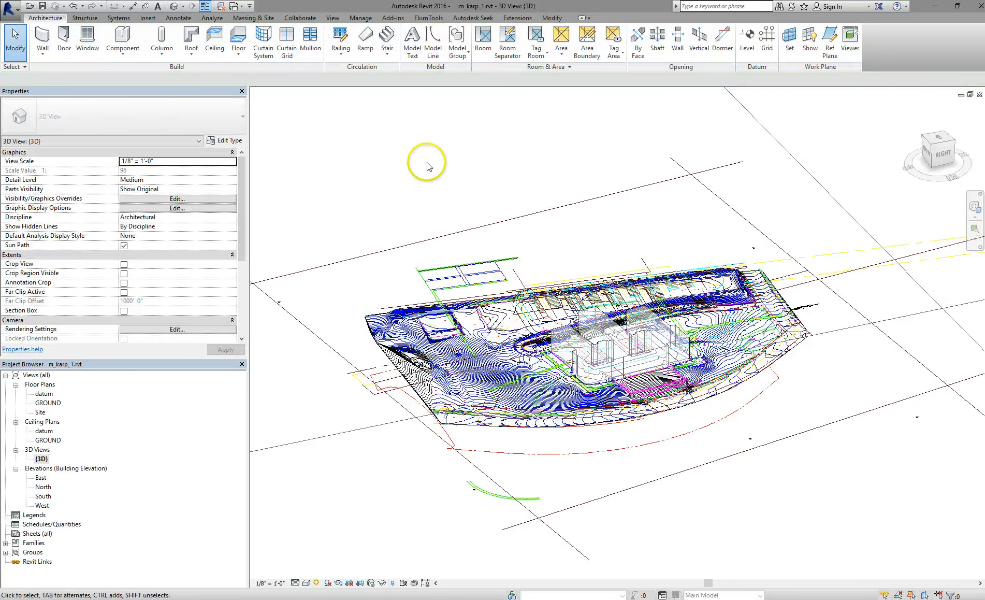
Filter the selected site and building elements to the Mass category only and open the building mass for in-place editing.
left_click_drag(397, 149, 770, 480)
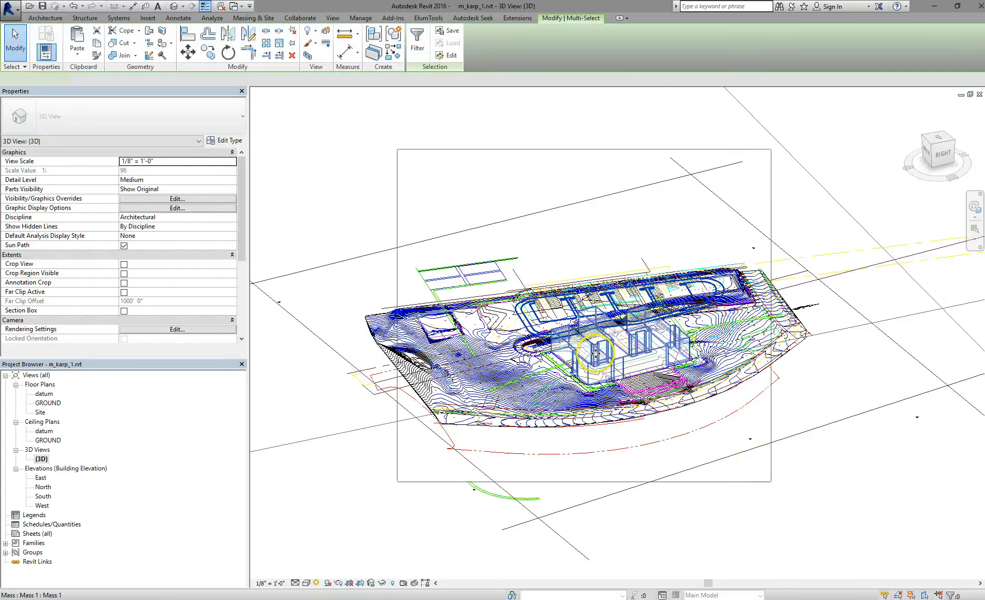
left_click(416, 42)
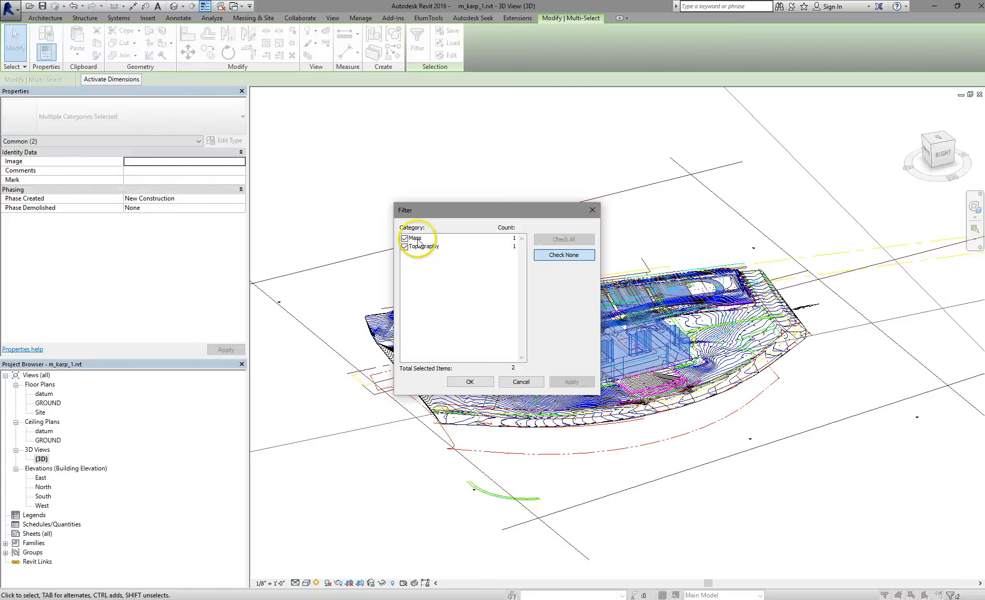
left_click(405, 246)
left_click(451, 383)
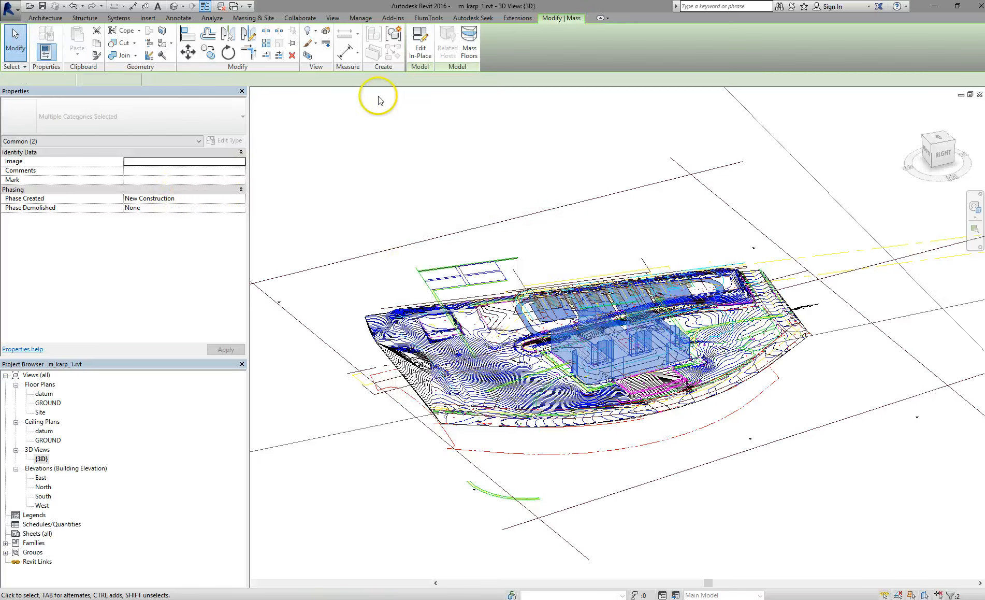
left_click(421, 52)
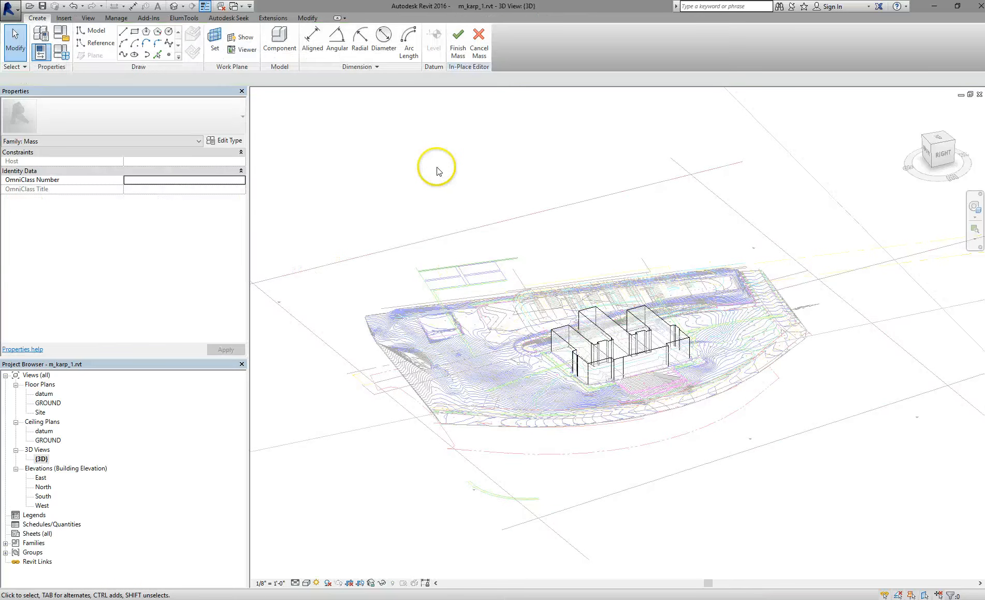
Assign the Gypsum Wall Board material to the solid building form and finish the in-place mass.
mouse_move(453, 167)
left_mouse_down()
mouse_move(724, 430)
mouse_move(732, 452)
left_mouse_up()
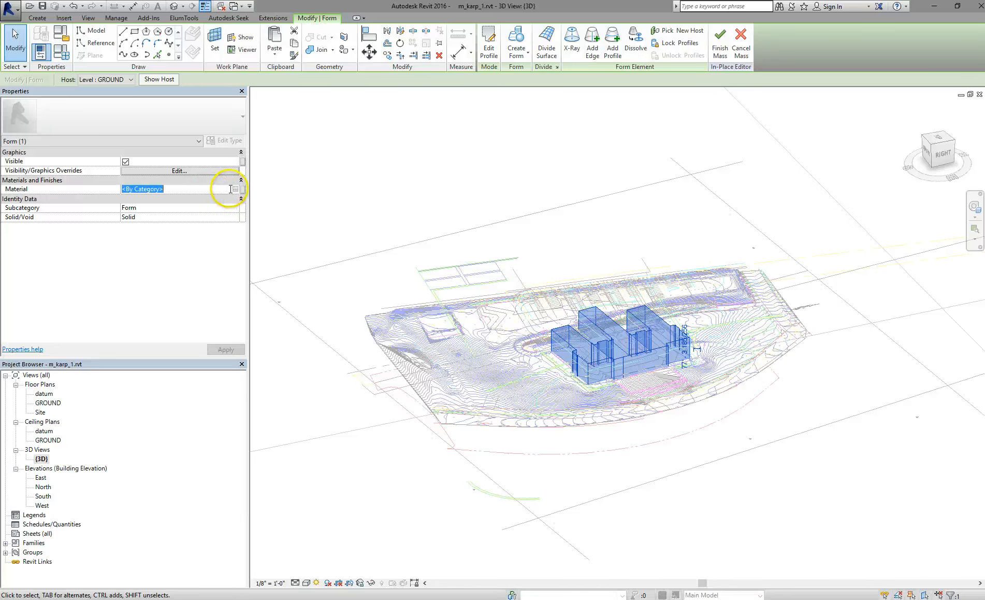
left_click(235, 189)
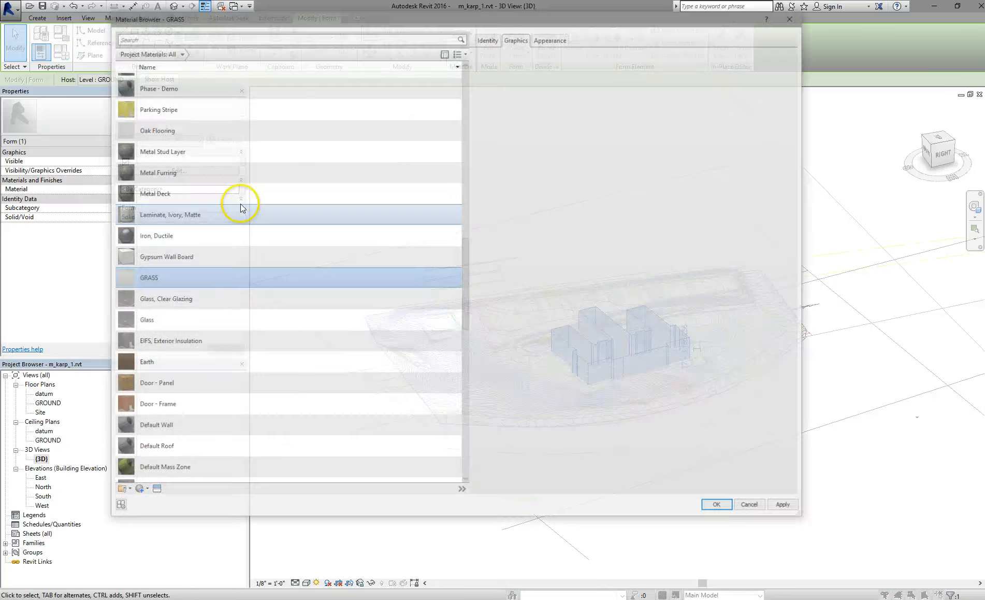
left_click(159, 258)
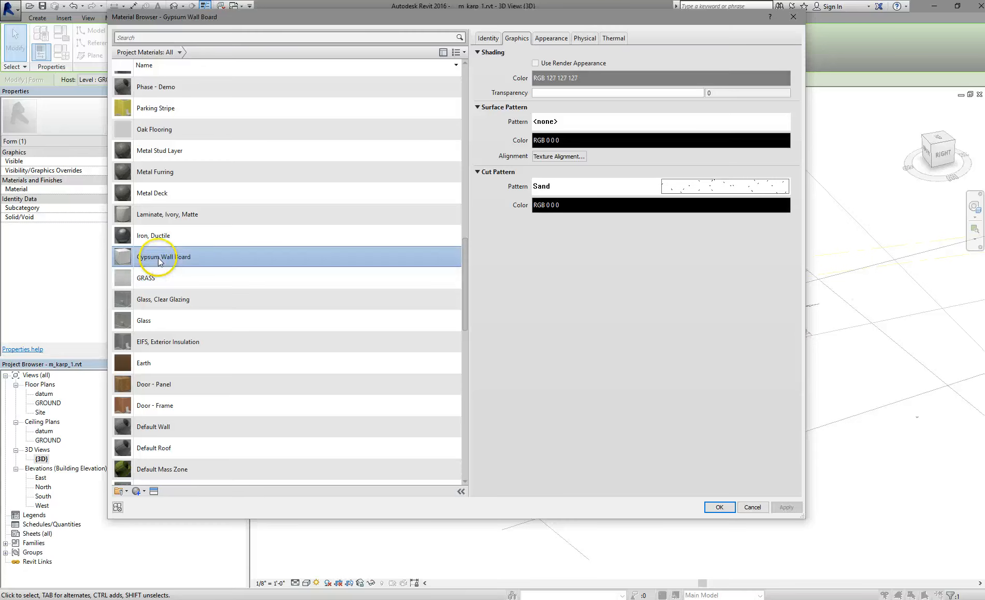
left_click(705, 506)
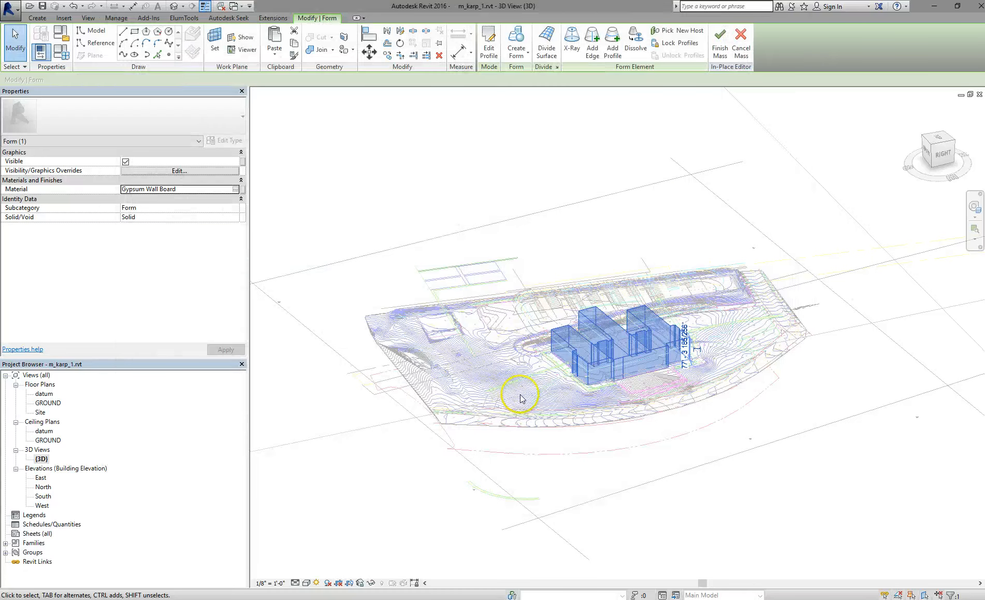
left_click(653, 462)
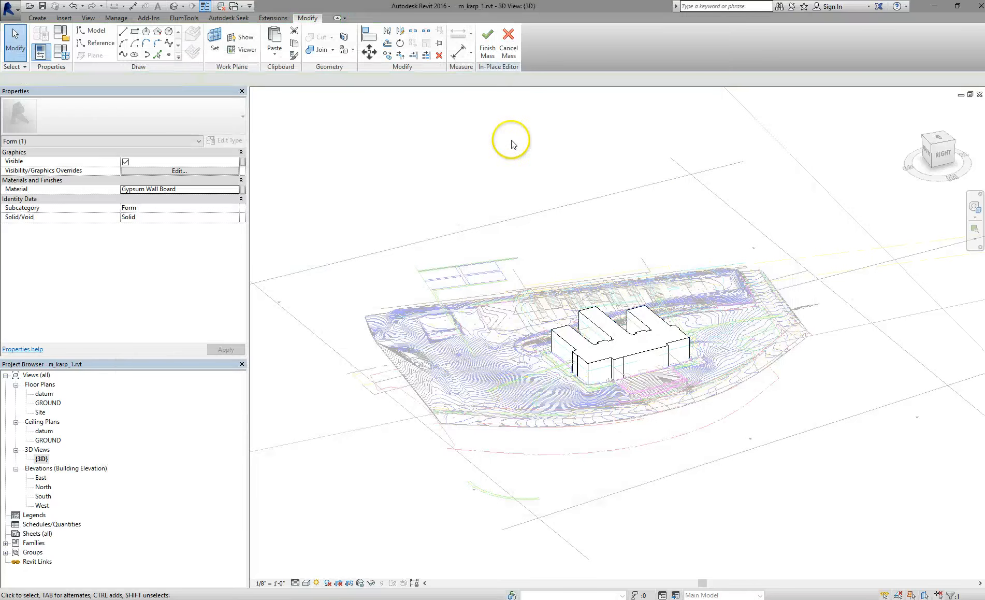
left_click(489, 41)
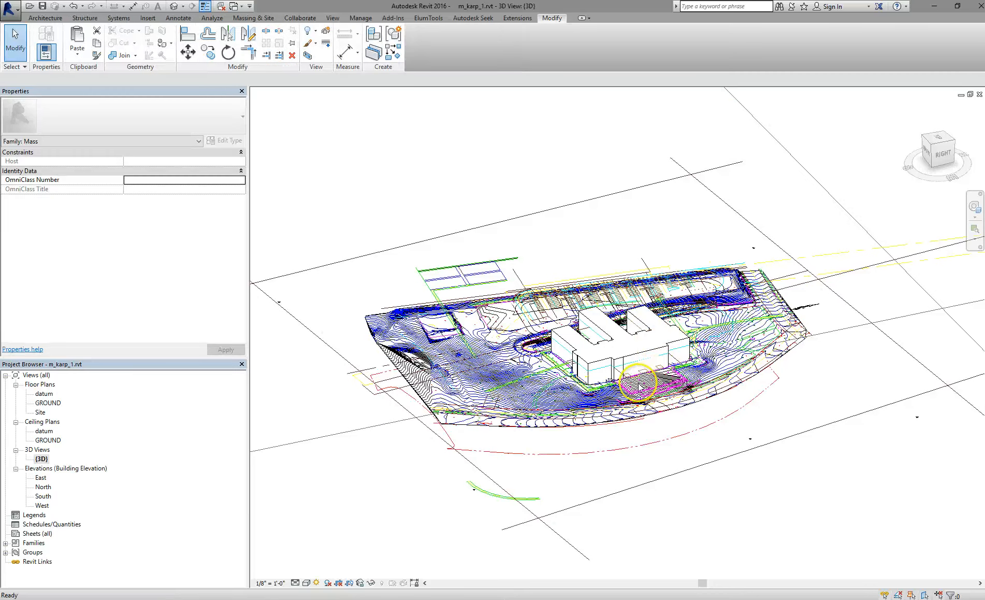
Turn on shadows in the 3D view and play the solar study preview from frame 1.
left_click(328, 582)
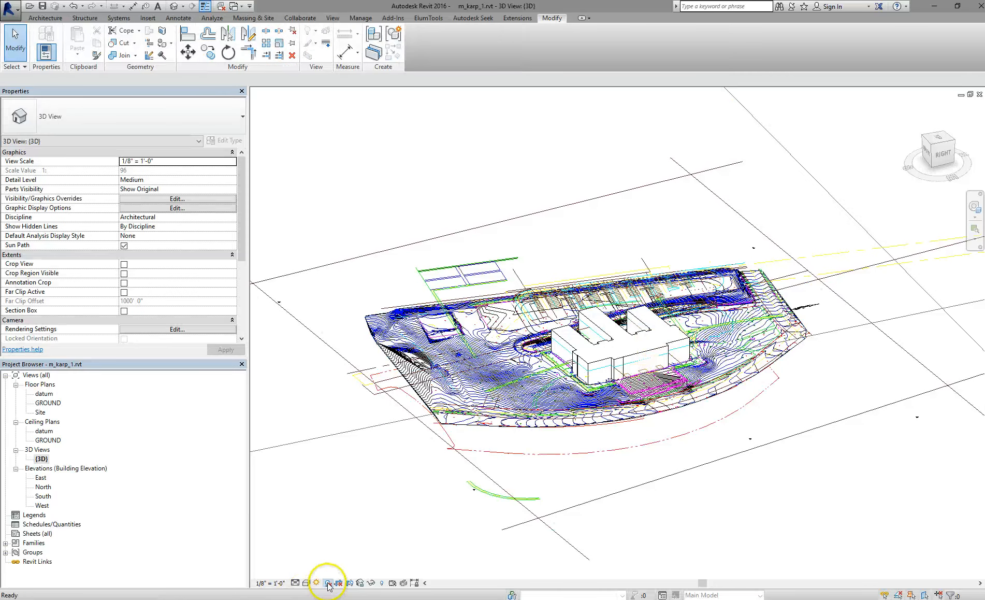
scroll(655, 456, "up", 1)
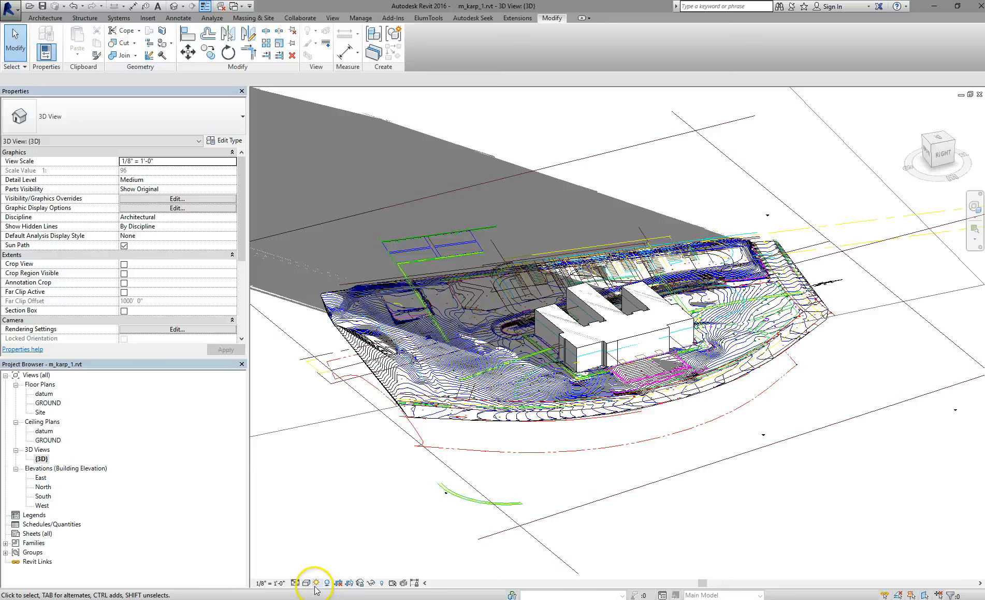
left_click(315, 583)
left_click(352, 571)
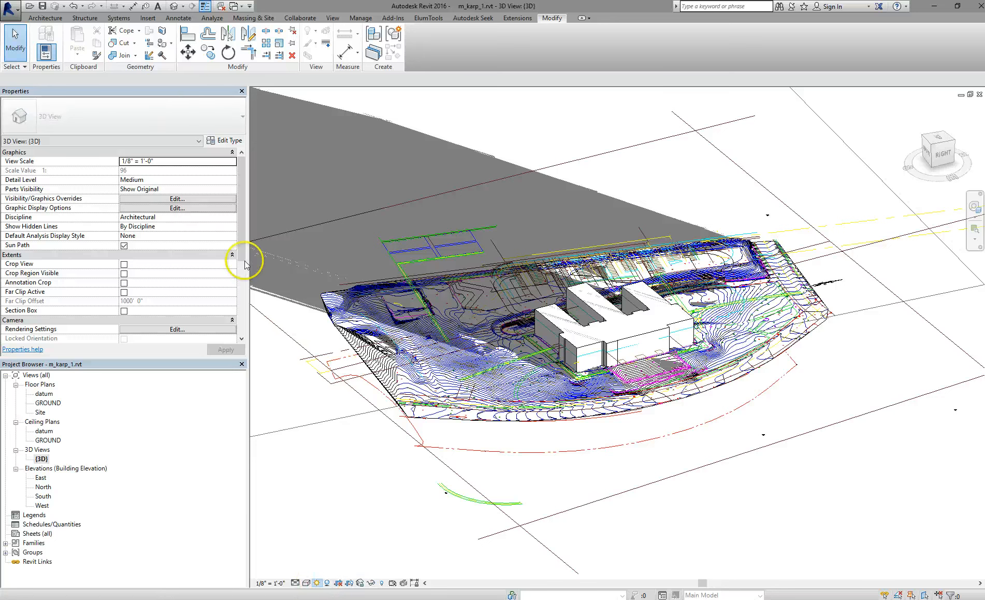
left_click(318, 583)
left_click(333, 571)
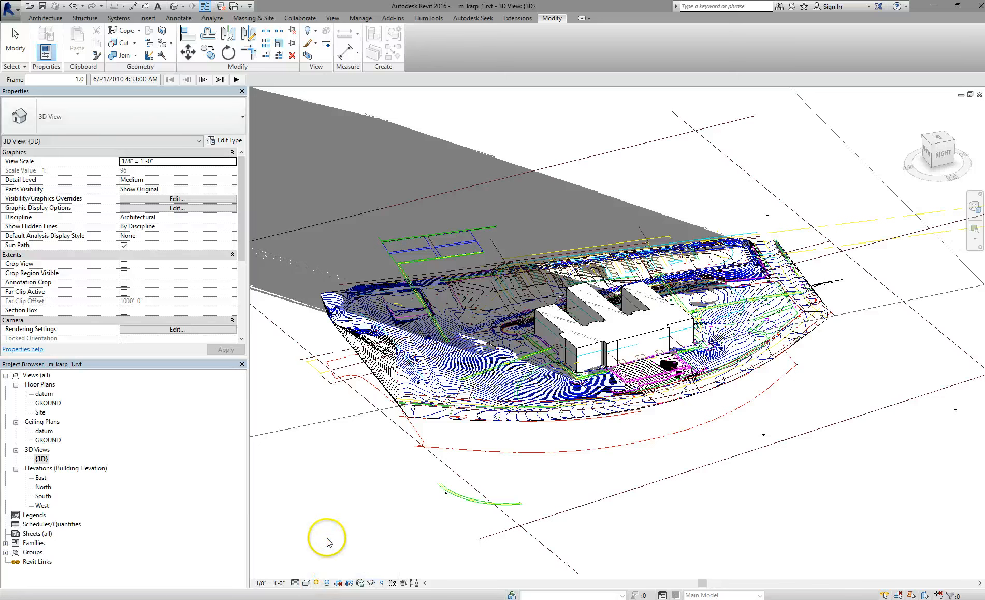
left_click(239, 80)
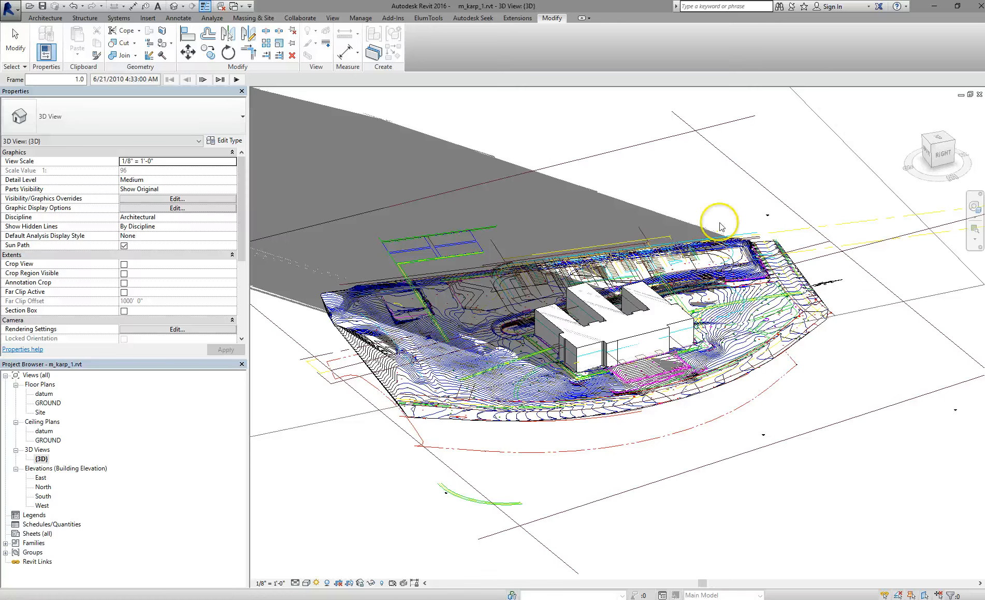
Rename the {3D} view as SUMMER SOLSTICE.
right_click(42, 459)
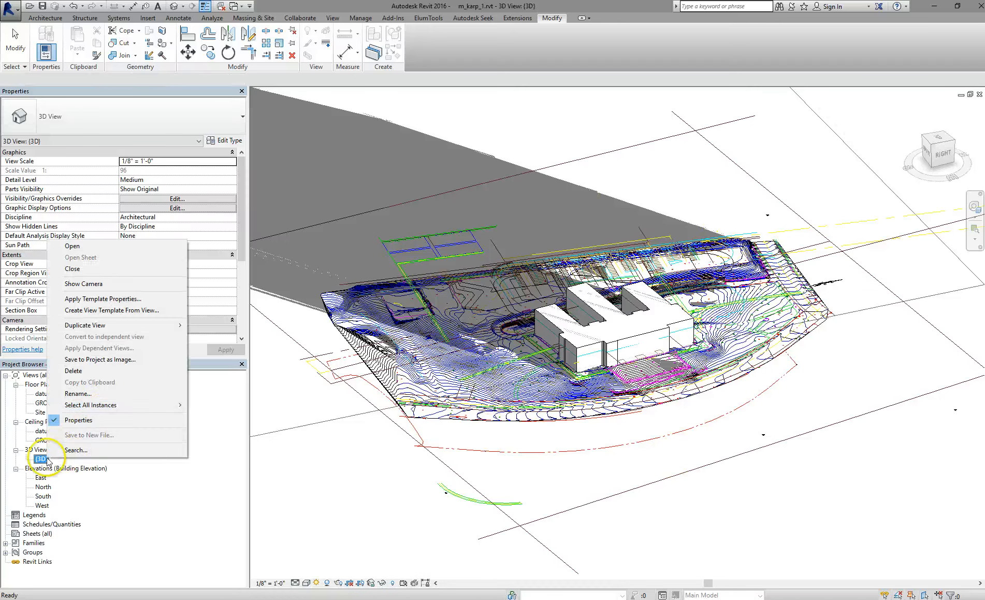
left_click(76, 393)
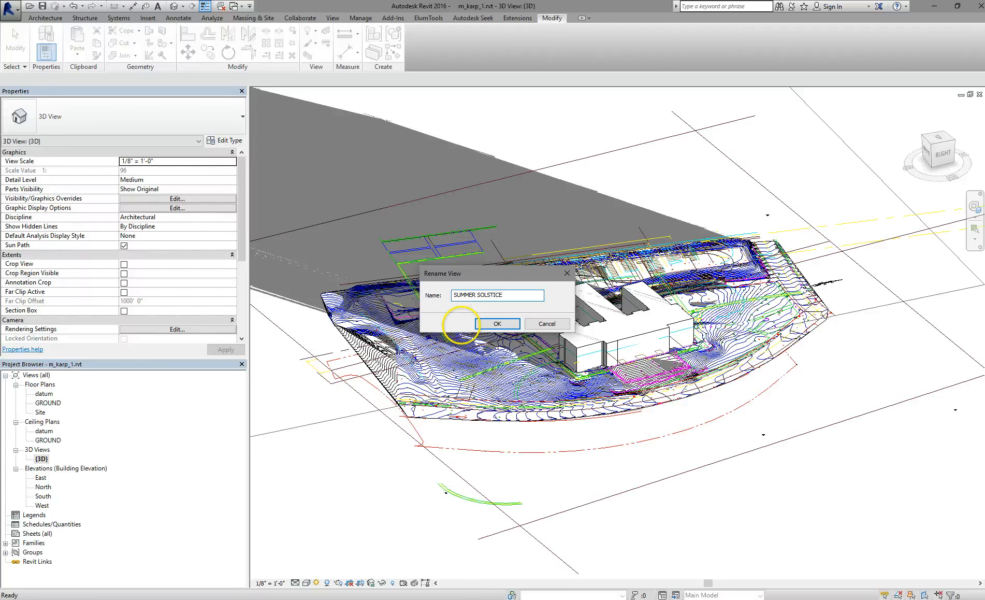
type("SUMMER SOLSTICE")
key("Return")
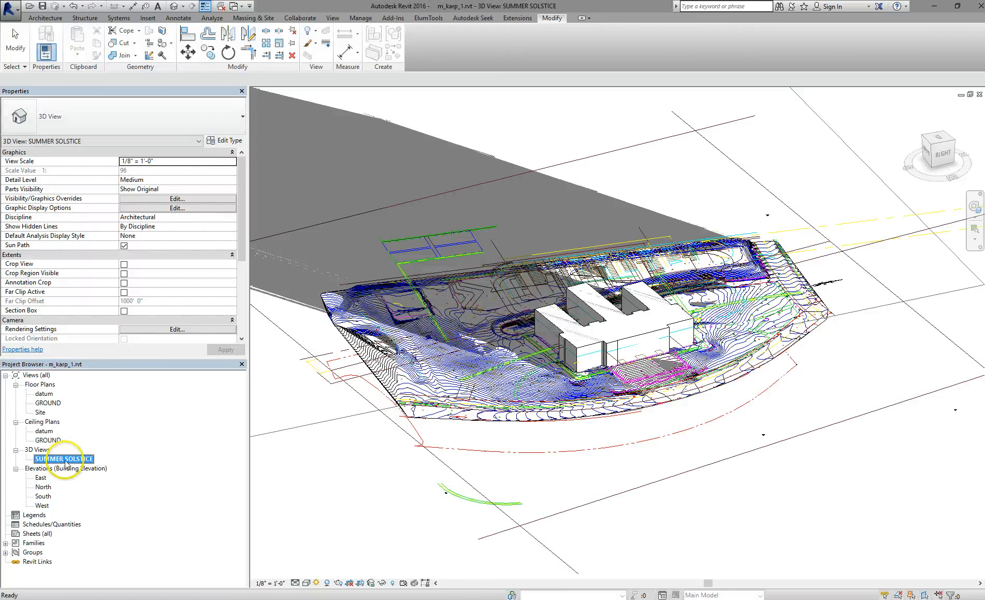
right_click(65, 462)
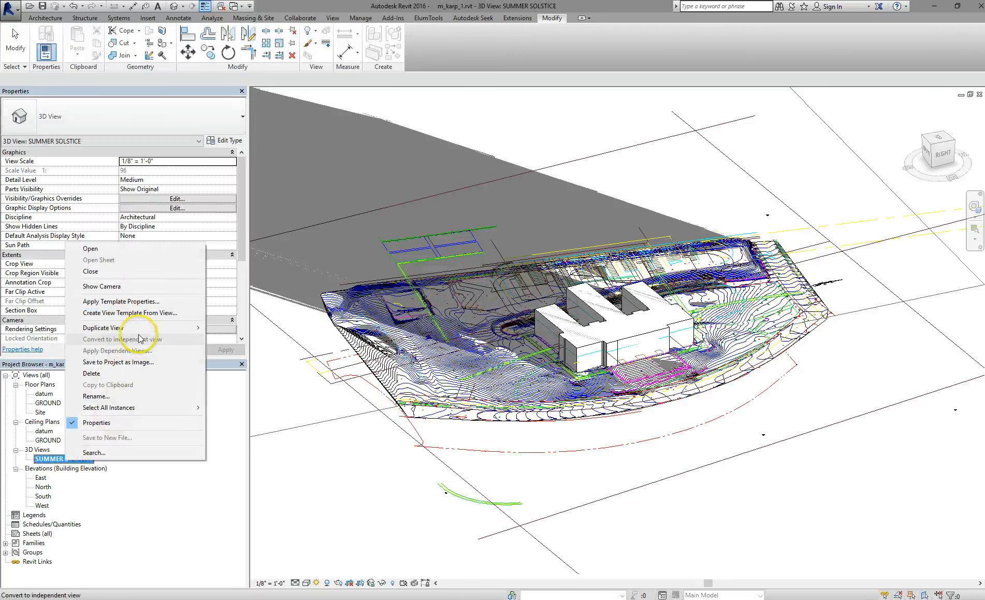
left_click(332, 452)
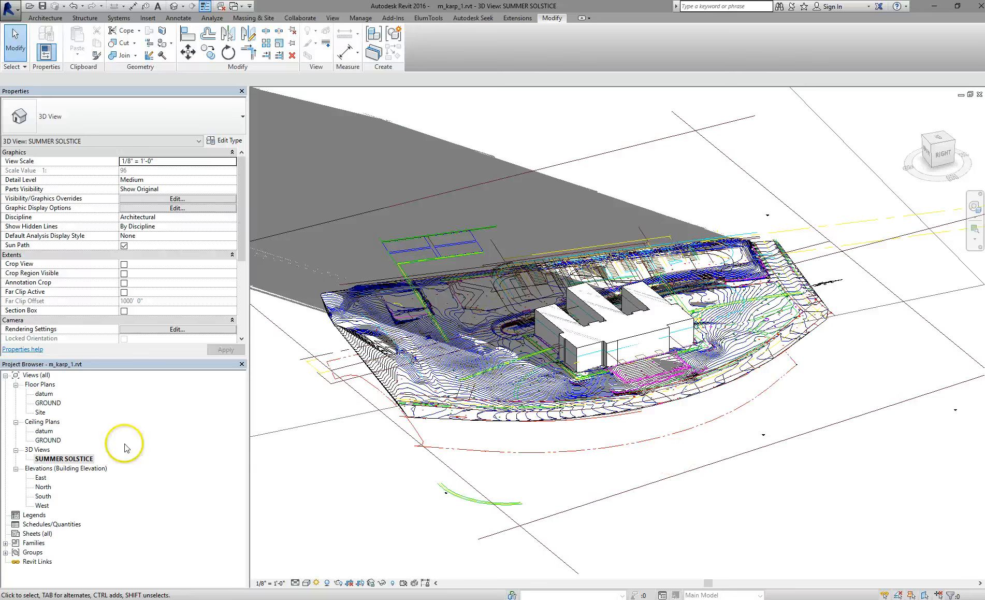
Review the SUMMER SOLSTICE view's sun settings, keeping the single-day Summer Solstice Solar Study preset.
left_click(318, 582)
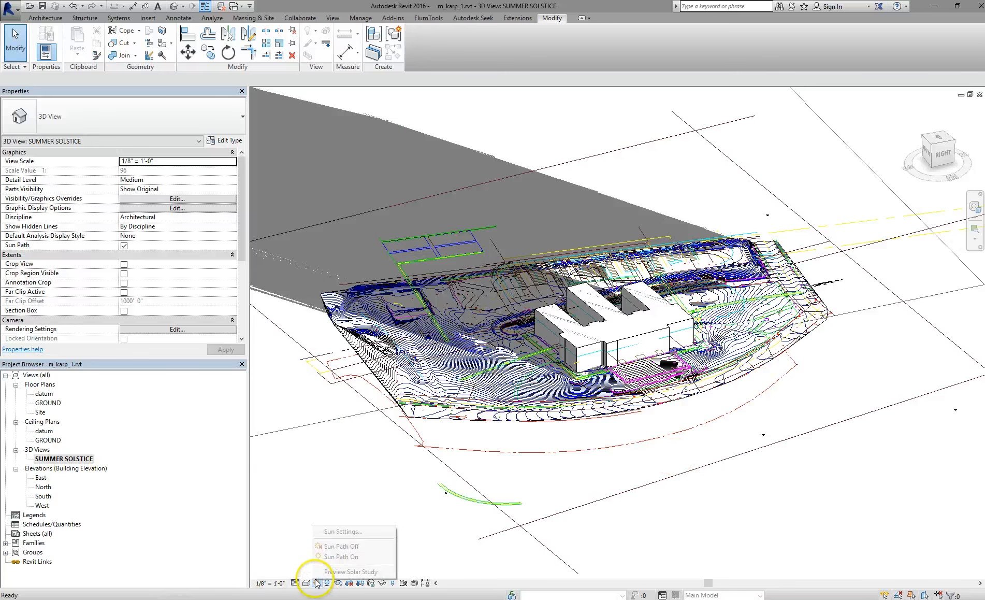
left_click(330, 533)
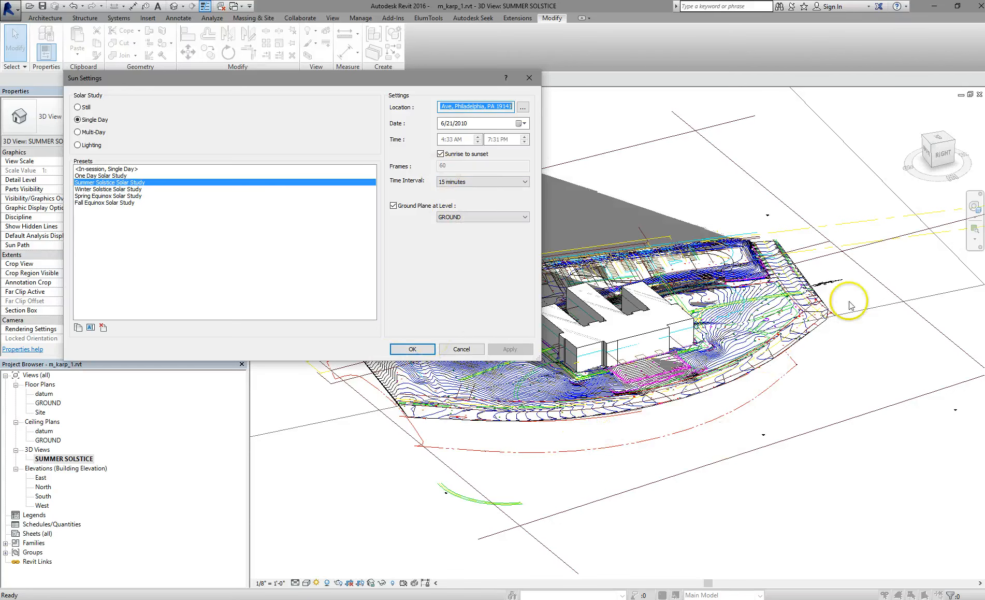
left_click(413, 349)
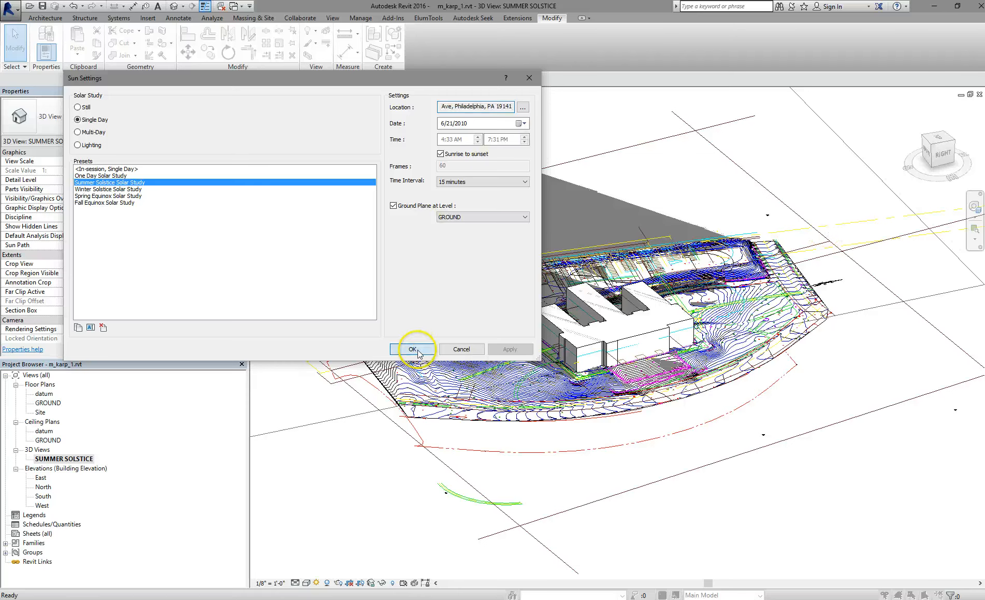